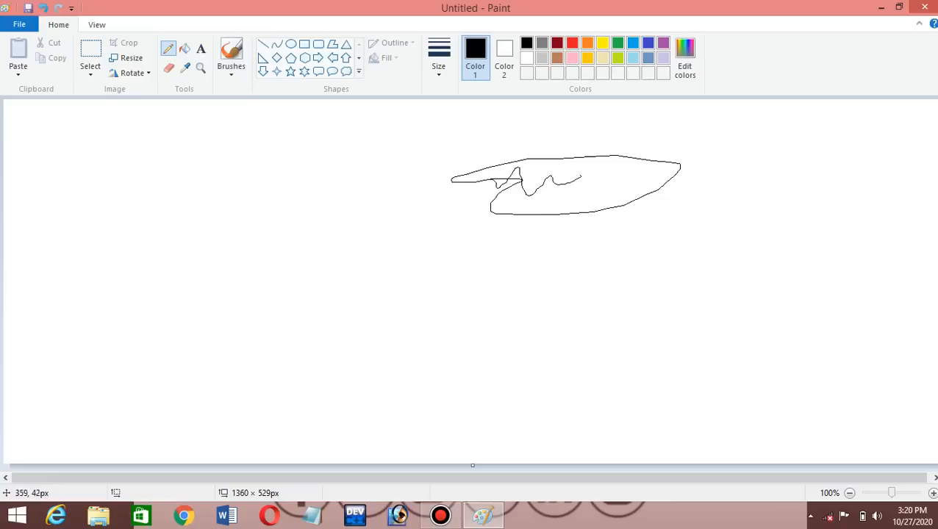
# Sketch several loose freehand pencil strokes and a small closed loop in the empty canvas area beside the leaf-like shape.
pyautogui.moveTo(254, 145); pyautogui.dragTo(294, 153)
pyautogui.moveTo(383, 207); pyautogui.dragTo(407, 287)
pyautogui.moveTo(370, 261)
pyautogui.mouseDown()
pyautogui.moveTo(298, 274)
pyautogui.moveTo(284, 259)
pyautogui.moveTo(180, 248)
pyautogui.mouseUp()
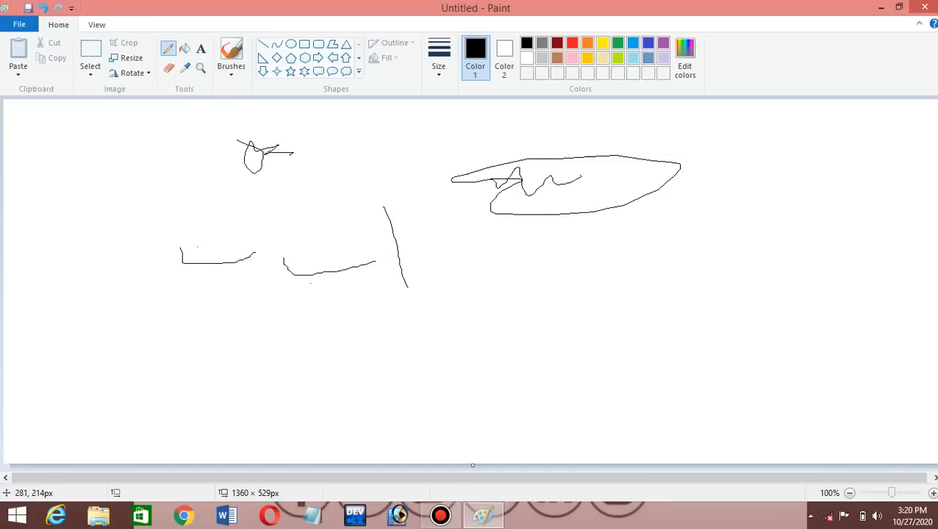
pyautogui.click(205, 242)
# Fill the large leaf-like shape with yellow.
pyautogui.click(184, 48)
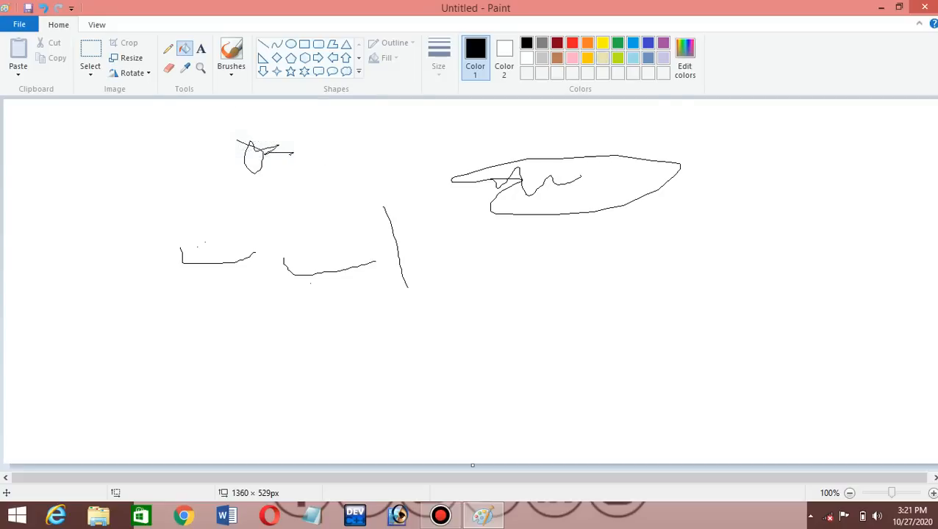
pyautogui.click(587, 44)
pyautogui.click(602, 43)
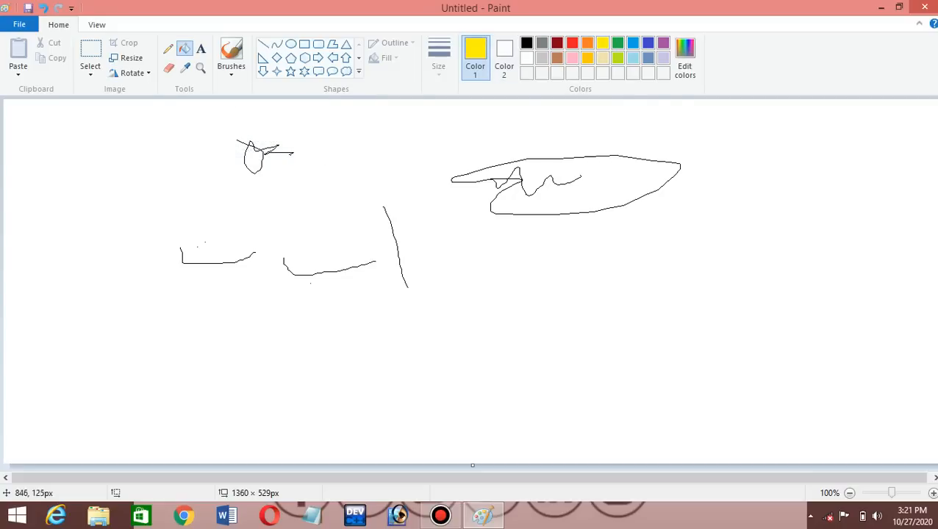
pyautogui.click(625, 191)
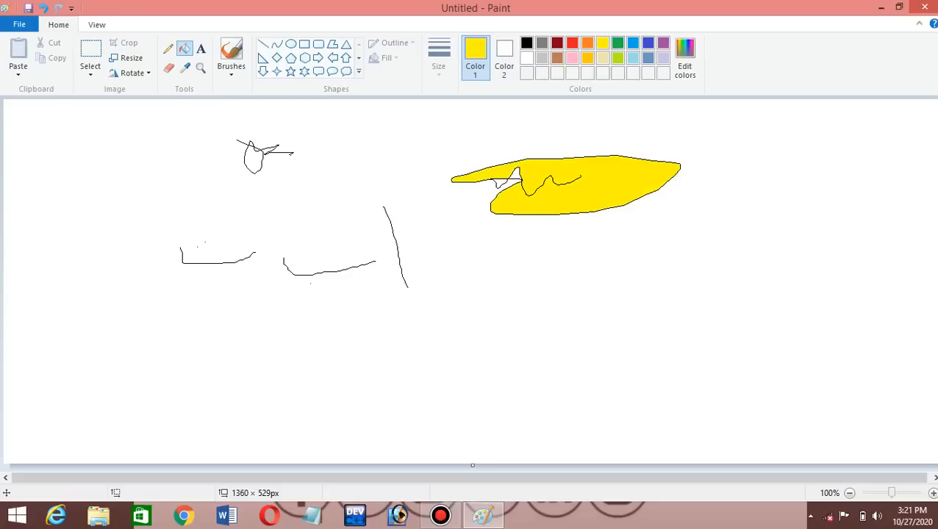
# Fill the small closed loop with green, undoing the stray fill of the canvas background.
pyautogui.click(618, 42)
pyautogui.click(277, 171)
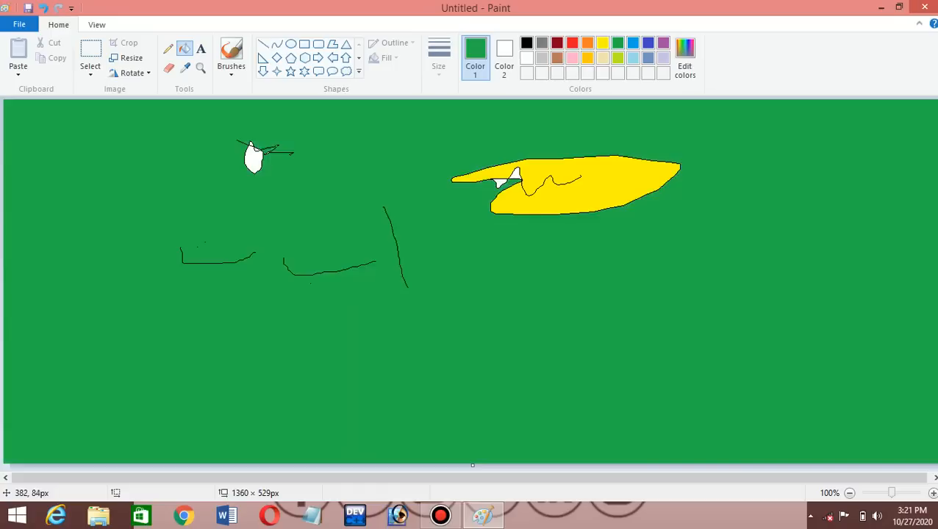
pyautogui.hotkey('ctrl', 'z')
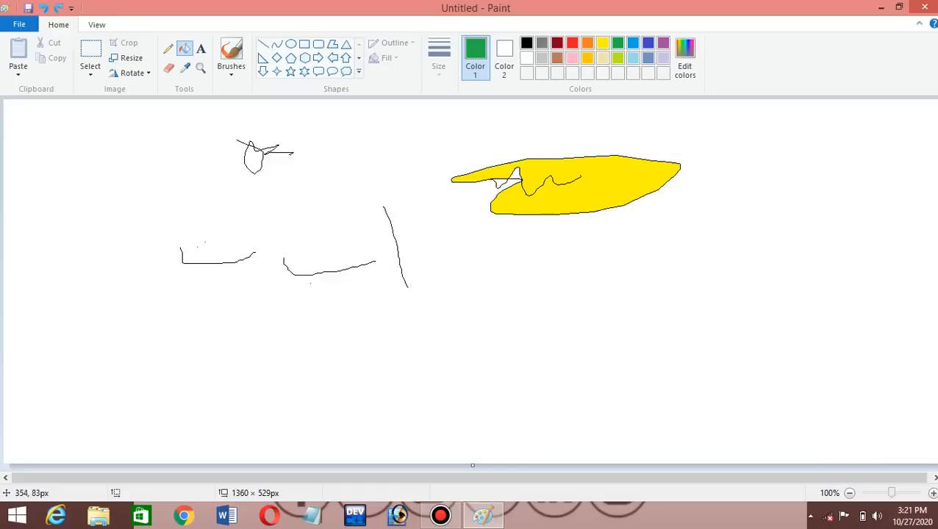
pyautogui.click(256, 160)
# Start a new blank picture without saving the old one and draw a heart shape about 420 × 295 px.
pyautogui.scroll(-1, 264, 73)
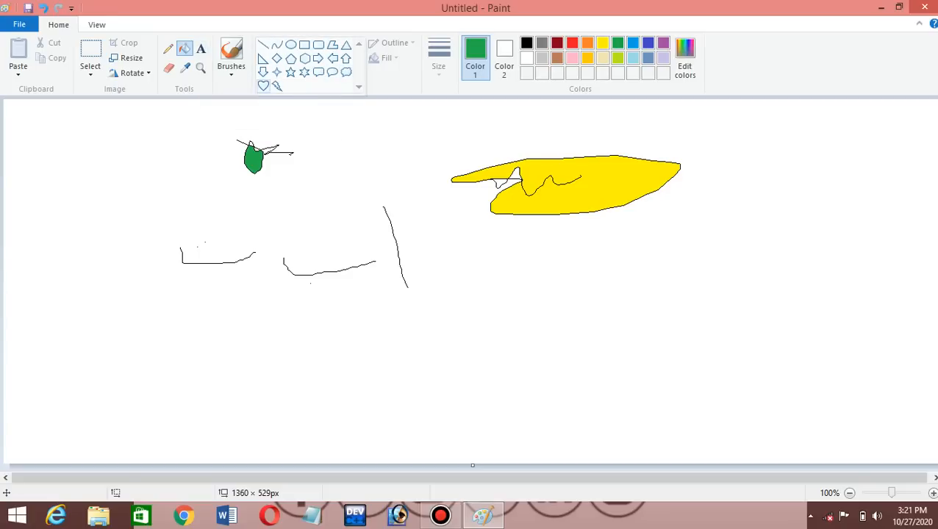
pyautogui.click(263, 71)
pyautogui.hotkey('ctrl', 'n')
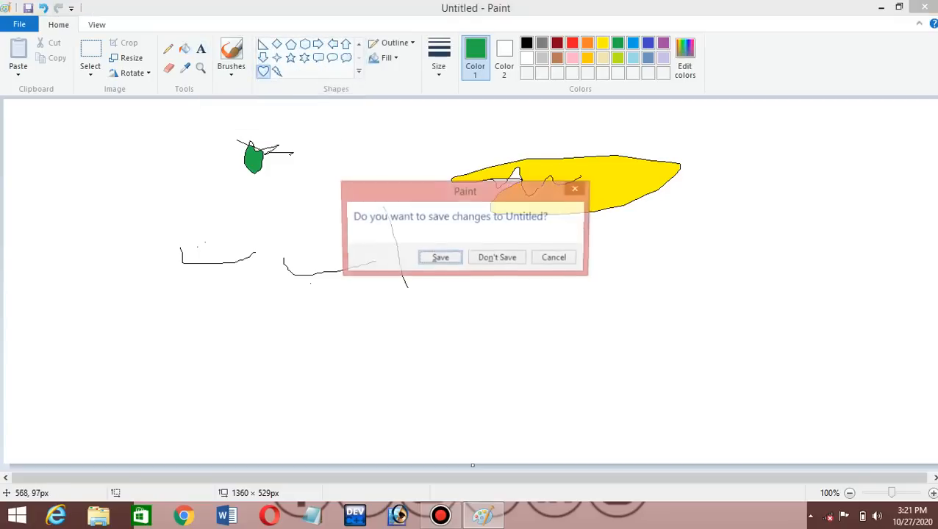
pyautogui.click(497, 258)
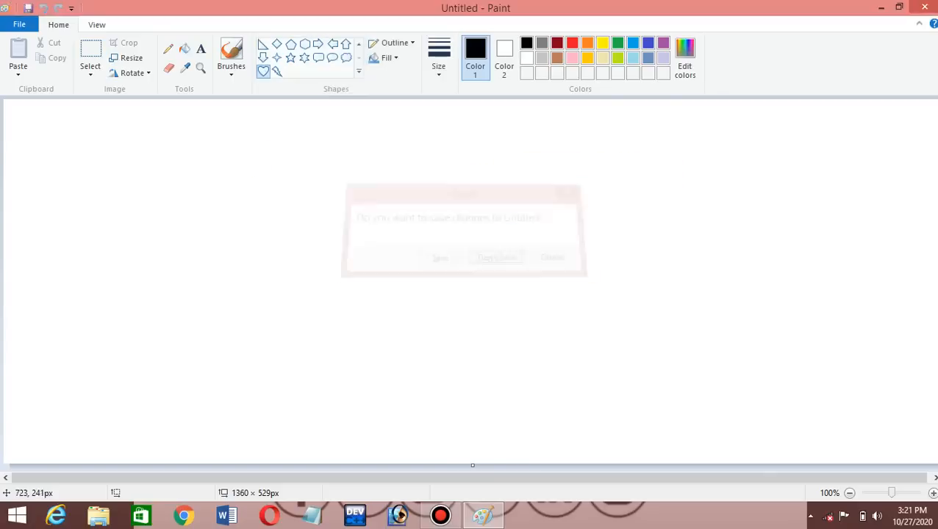
pyautogui.moveTo(285, 151); pyautogui.dragTo(575, 353)
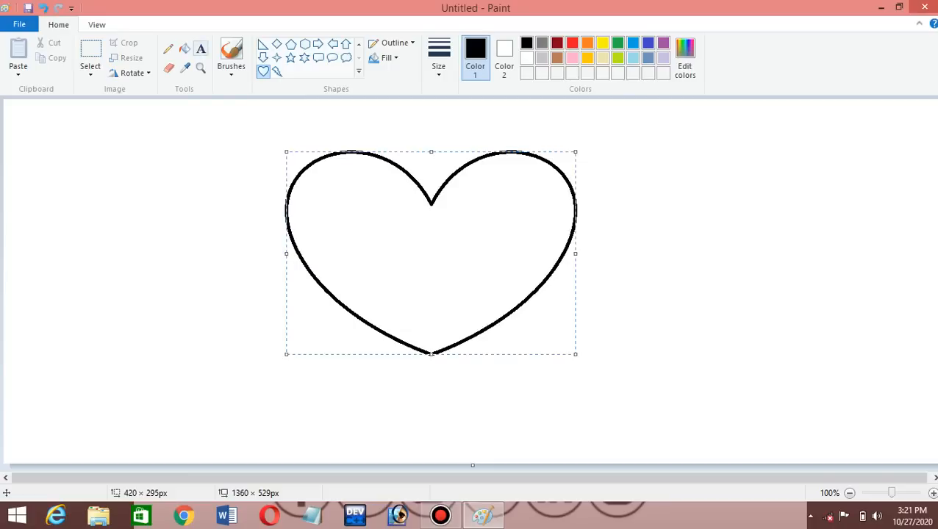
# Add the text "Afghanistan" in a text box across the middle of the heart, slightly indented from the box edge.
pyautogui.click(201, 48)
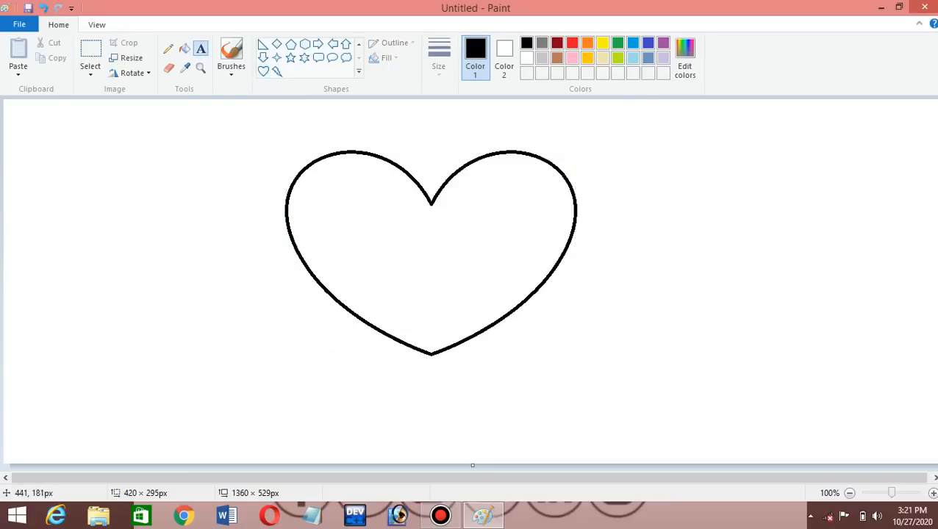
pyautogui.moveTo(307, 224)
pyautogui.mouseDown()
pyautogui.moveTo(356, 257)
pyautogui.moveTo(554, 263)
pyautogui.mouseUp()
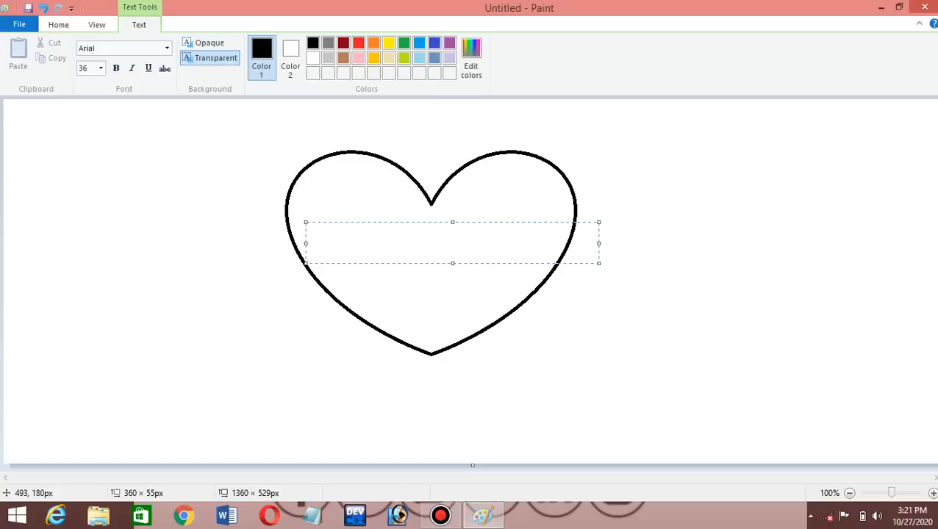
pyautogui.write('Afghan')
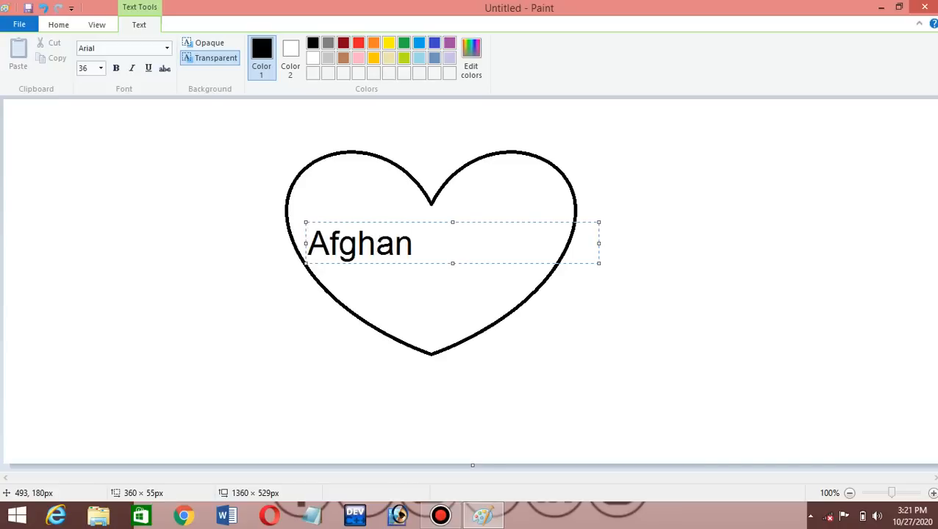
pyautogui.write('istan')
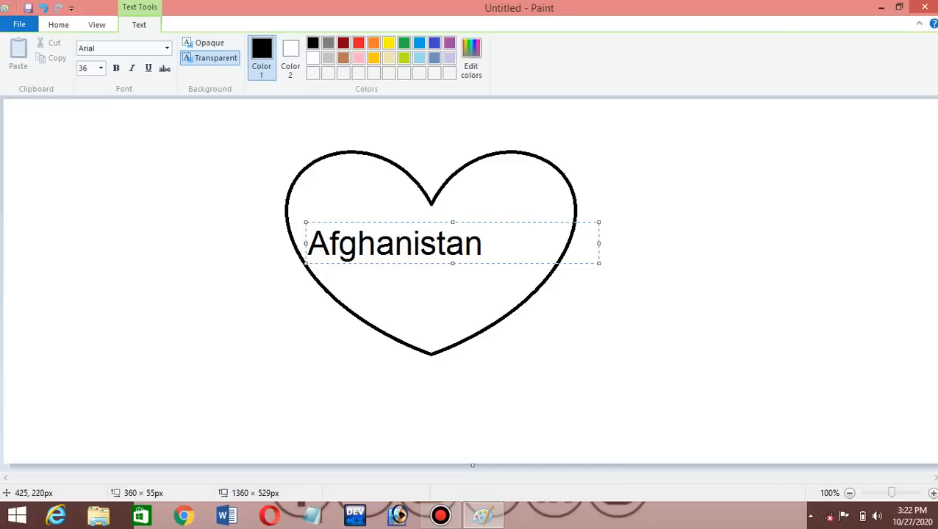
pyautogui.moveTo(482, 244); pyautogui.dragTo(307, 244)
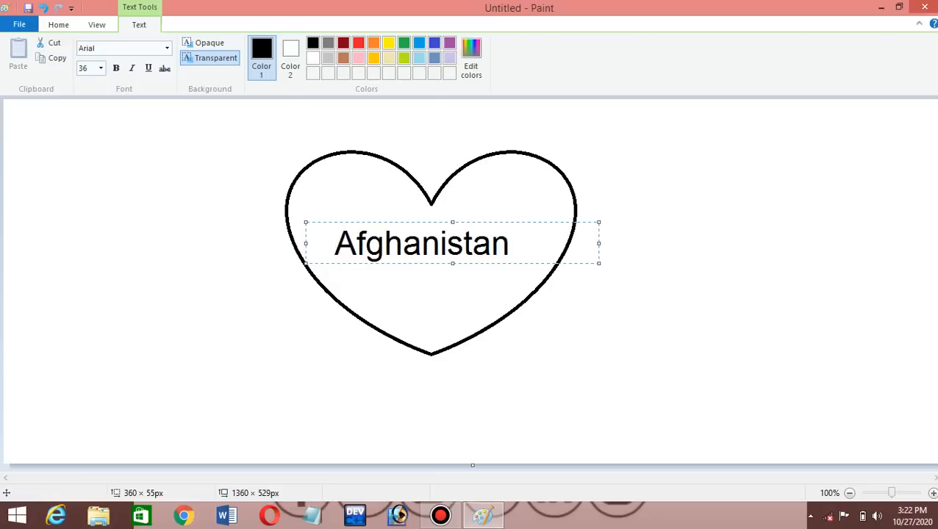
# Cut the word "Afghanistan" to the clipboard and undo the cut to keep it in the text box.
pyautogui.press('End')
pyautogui.hotkey('shift', 'Left')
pyautogui.hotkey('shift', 'Left')
pyautogui.hotkey('shift', 'Left')
pyautogui.hotkey('shift', 'Left')
pyautogui.hotkey('shift', 'Left')
pyautogui.hotkey('shift', 'Left')
pyautogui.hotkey('shift', 'Left')
pyautogui.hotkey('shift', 'Left')
pyautogui.hotkey('shift', 'Left')
pyautogui.hotkey('shift', 'Left')
pyautogui.hotkey('shift', 'Left')
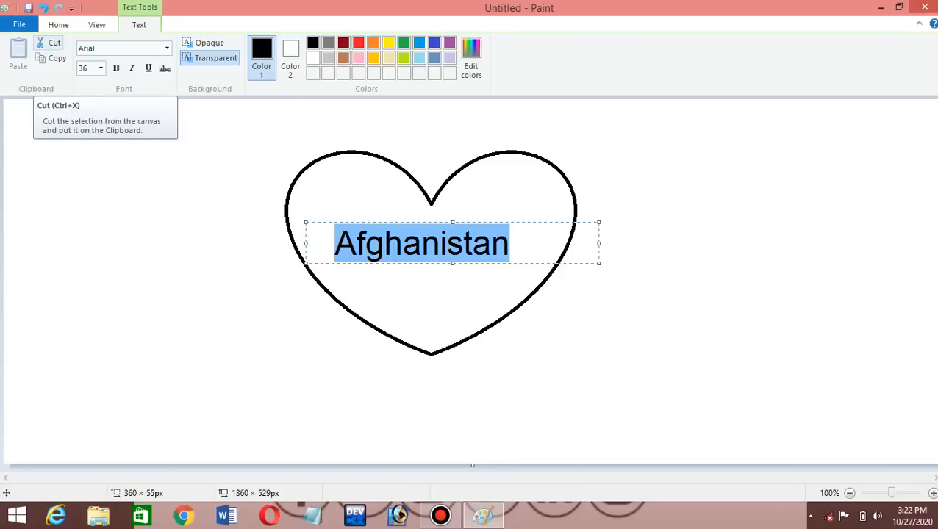
pyautogui.click(50, 43)
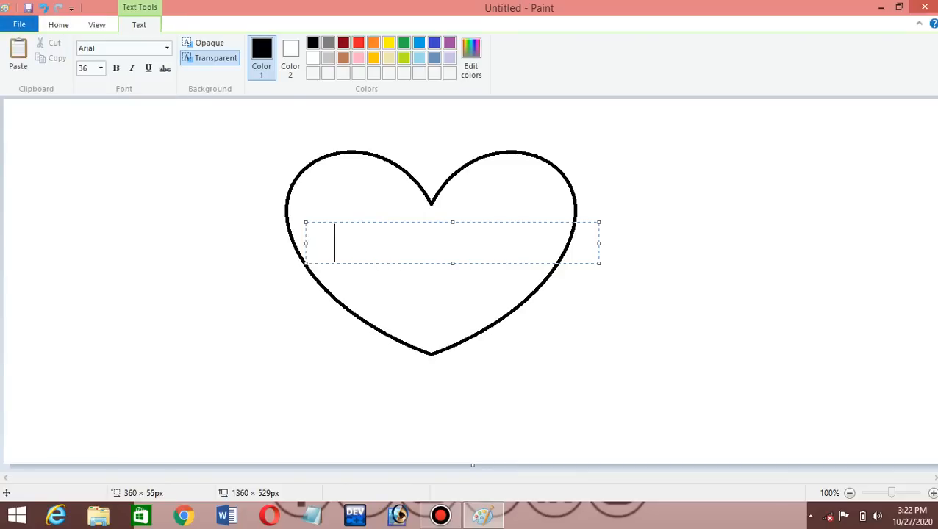
pyautogui.hotkey('ctrl', 'z')
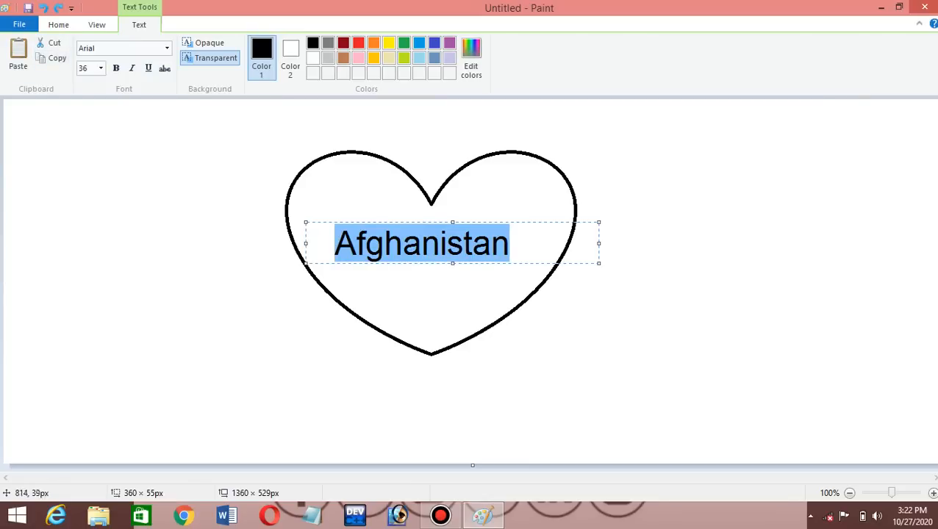
# Try pasting a second "Afghanistan" into a new text box outside the heart's upper right side, and undo the paste.
pyautogui.moveTo(575, 122); pyautogui.dragTo(665, 168)
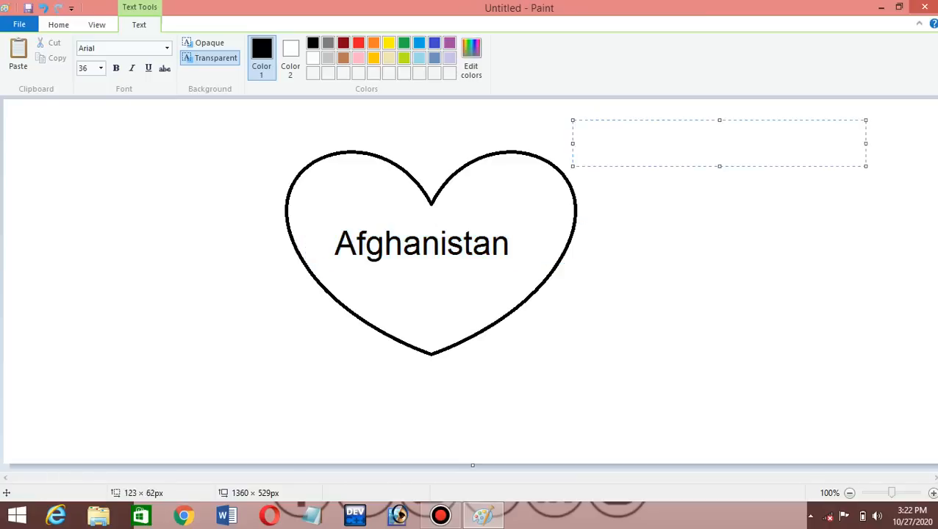
pyautogui.hotkey('ctrl', 'v')
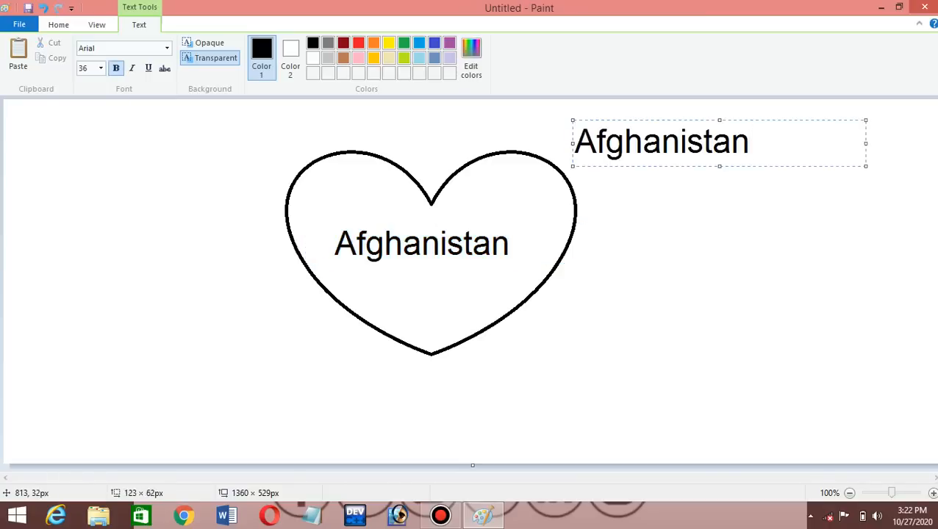
pyautogui.hotkey('ctrl', 'z')
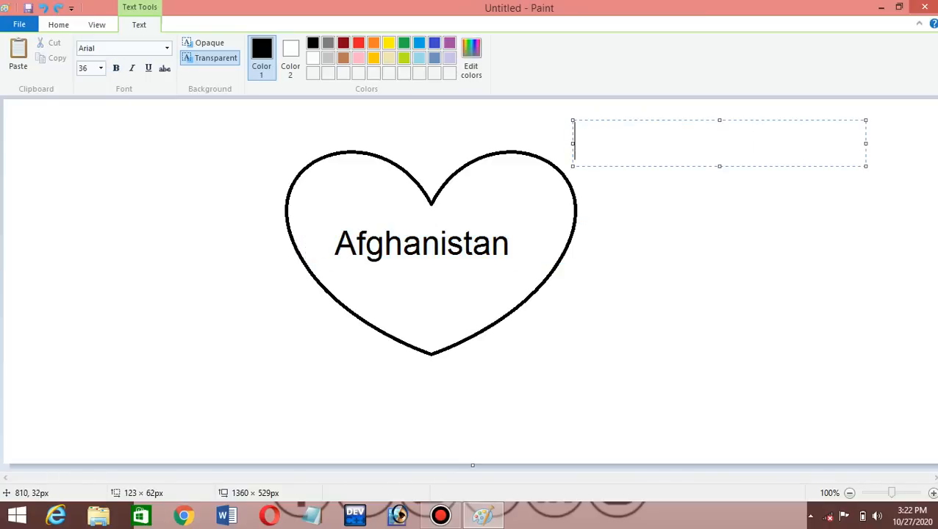
# Leave the empty text box and undo the text placed inside the heart.
pyautogui.click(386, 256)
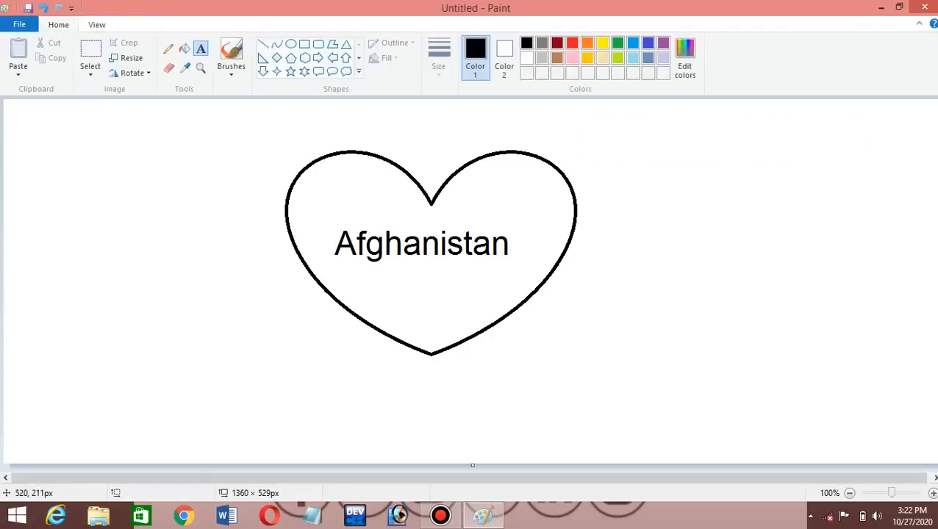
pyautogui.hotkey('ctrl', 'z')
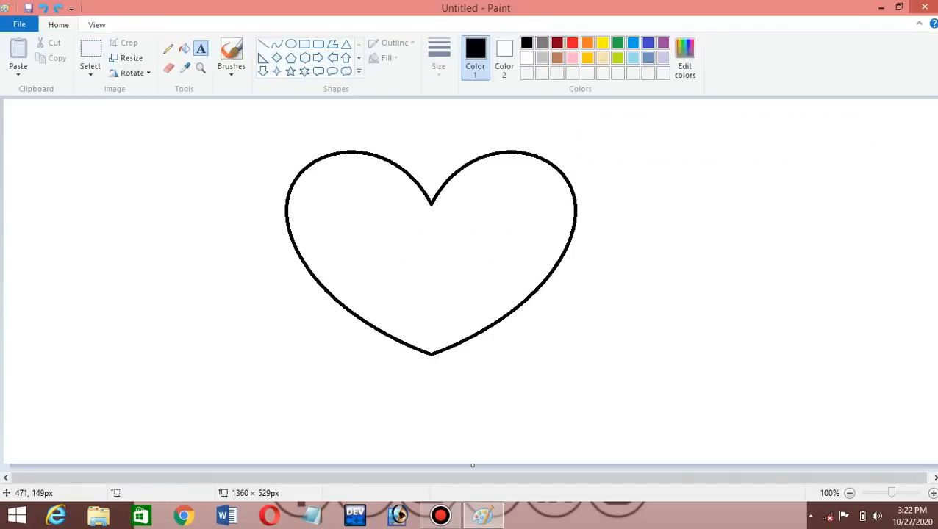
pyautogui.moveTo(314, 194); pyautogui.dragTo(343, 215)
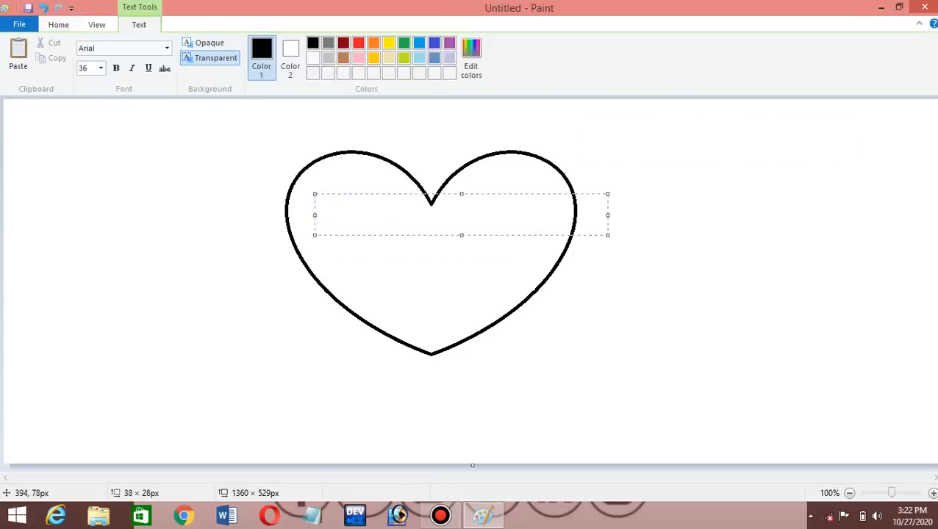
pyautogui.hotkey('ctrl', 'a')
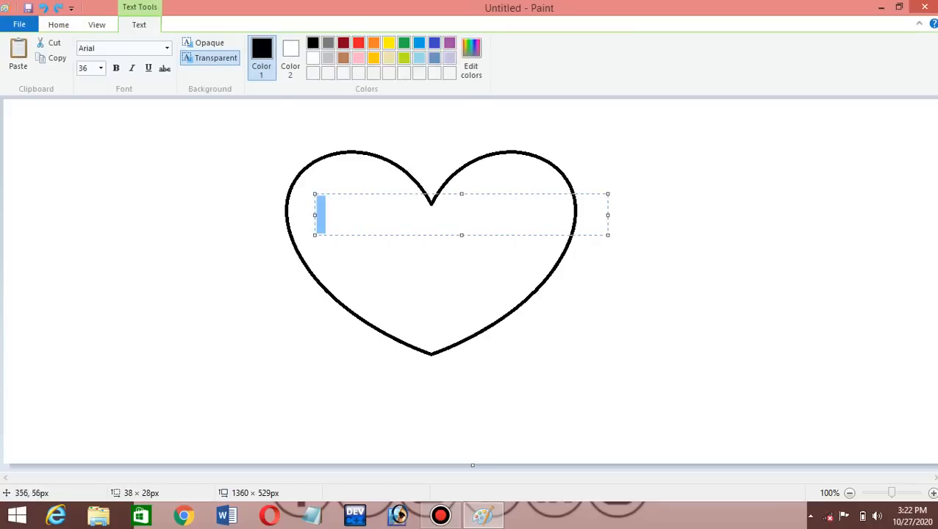
pyautogui.click(327, 244)
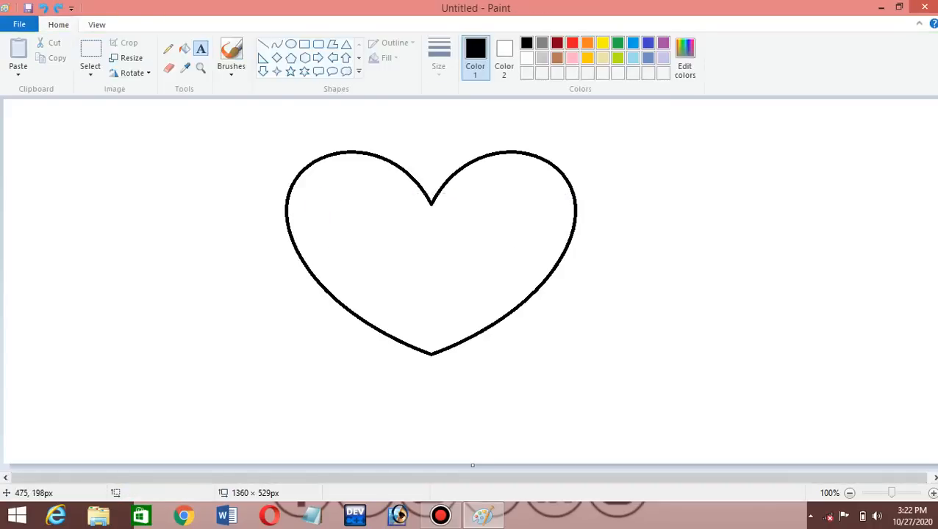
# Paste "Afghanistan" into a new text box across the middle of the heart.
pyautogui.moveTo(322, 235); pyautogui.dragTo(538, 262)
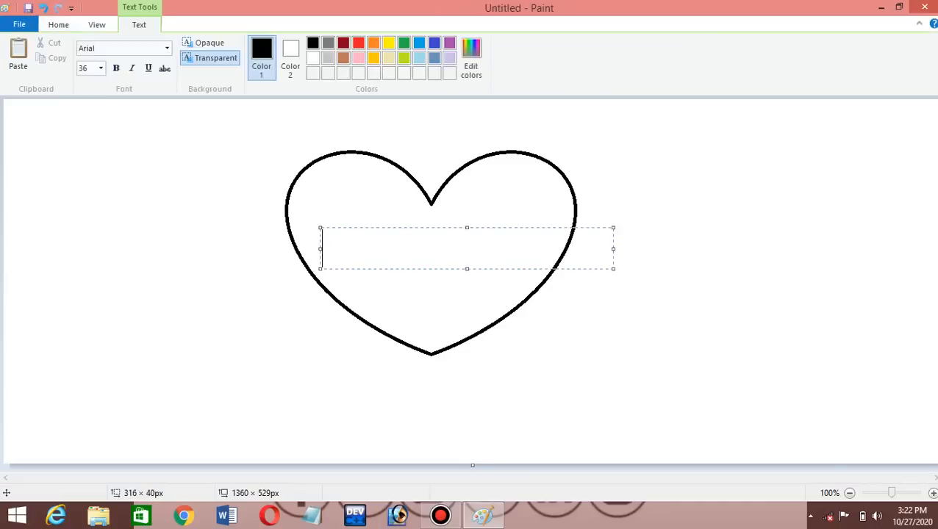
pyautogui.hotkey('ctrl', 'v')
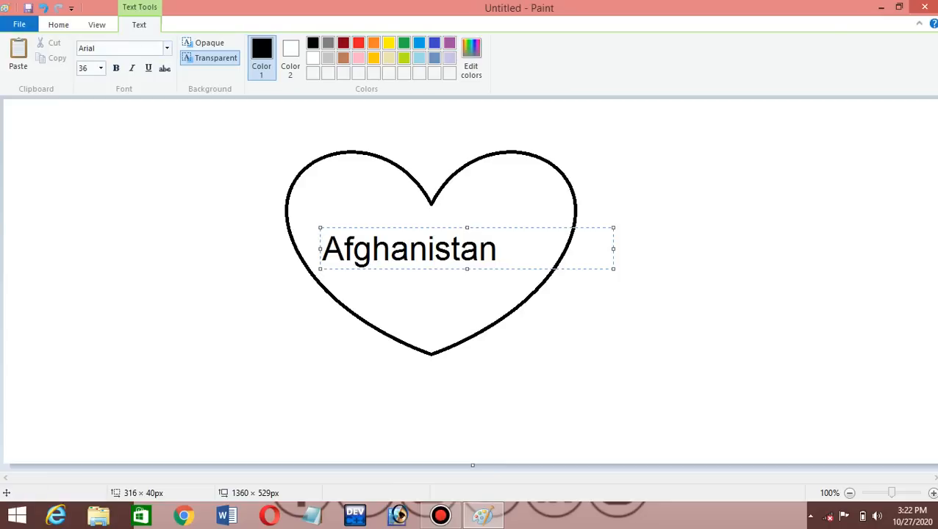
# Change the font of the whole "Afghanistan" text to Arial Unicode MS and finally to Algerian.
pyautogui.click(167, 47)
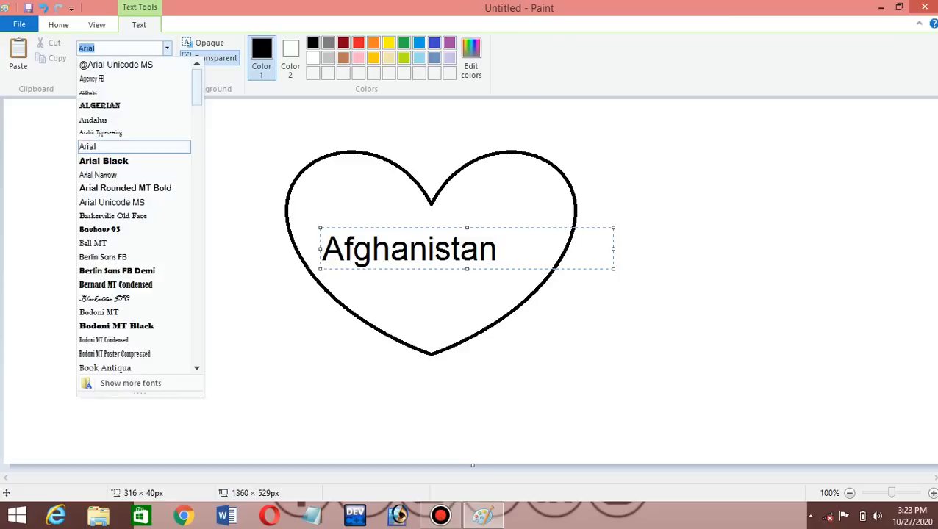
pyautogui.click(224, 102)
pyautogui.hotkey('ctrl', 'a')
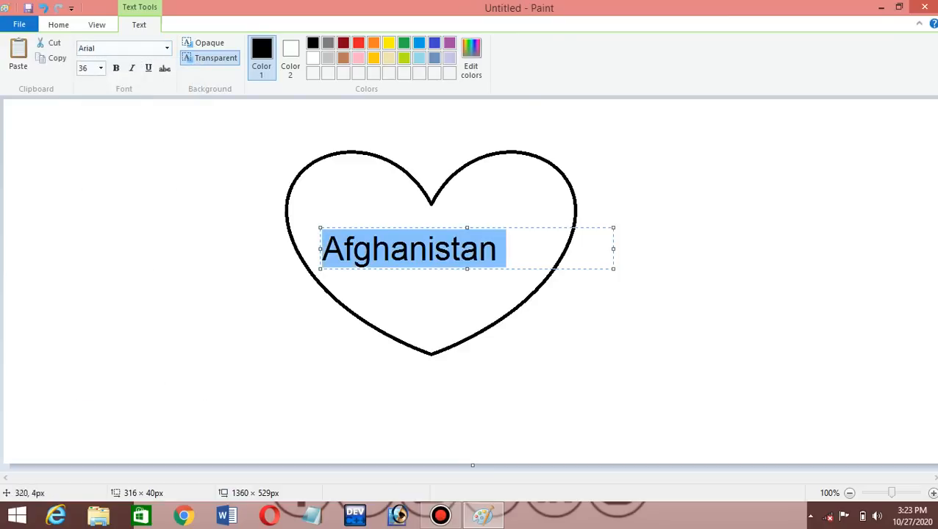
pyautogui.click(167, 48)
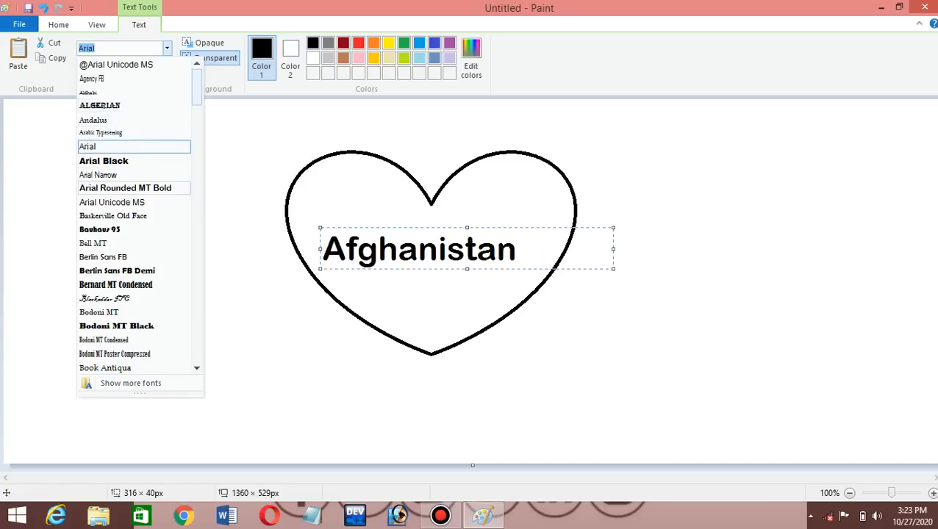
pyautogui.click(151, 202)
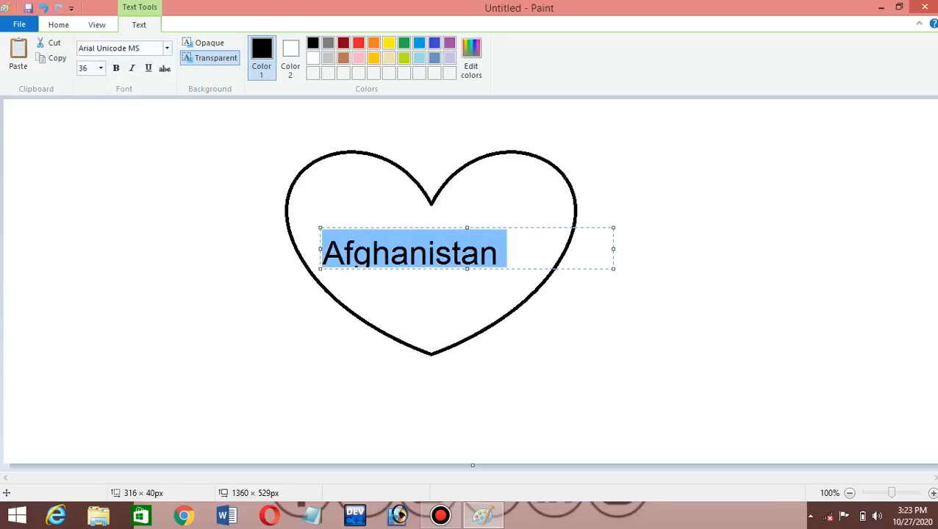
pyautogui.click(167, 47)
pyautogui.click(170, 108)
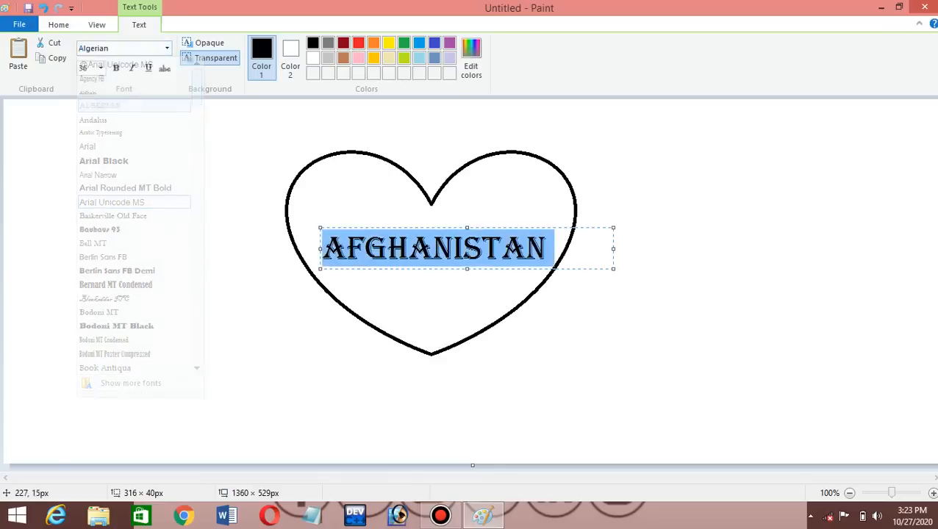
# Browse the available fonts, including the system's full collection of installed fonts, and close the fonts window.
pyautogui.click(167, 48)
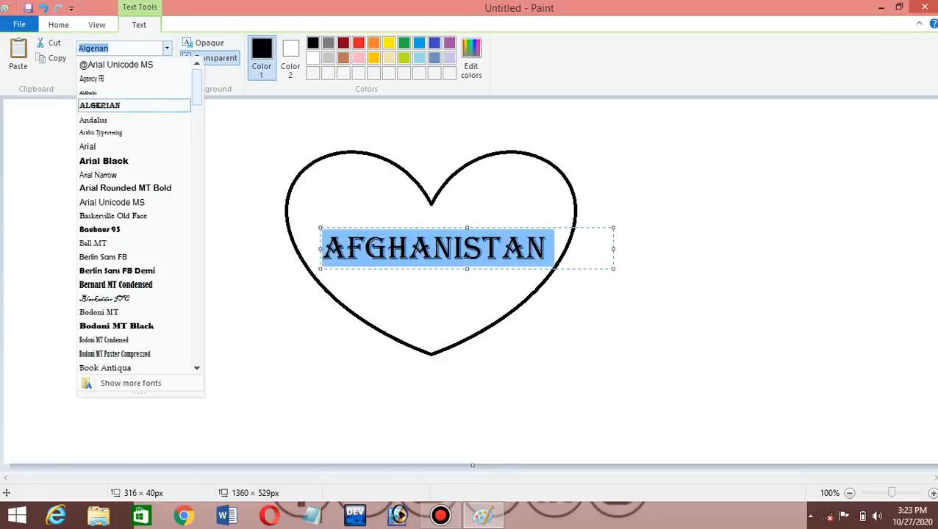
pyautogui.click(196, 368)
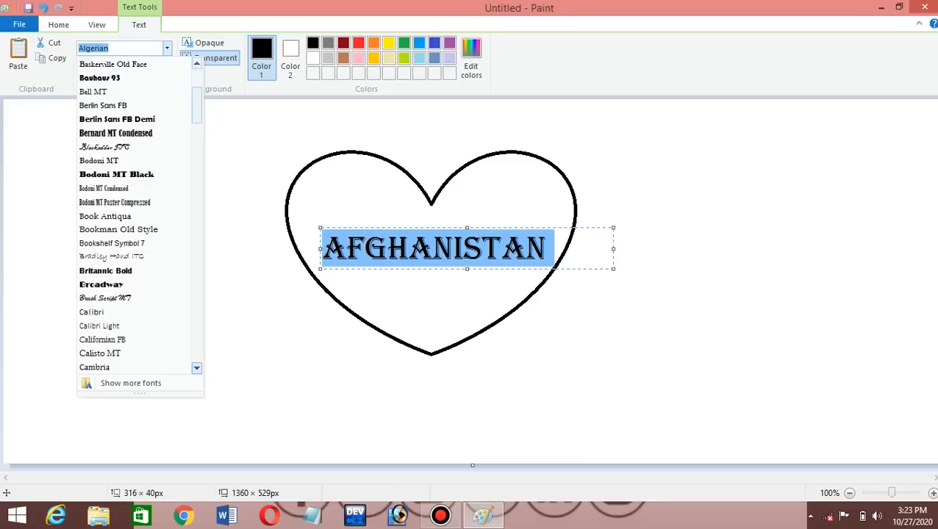
pyautogui.click(168, 381)
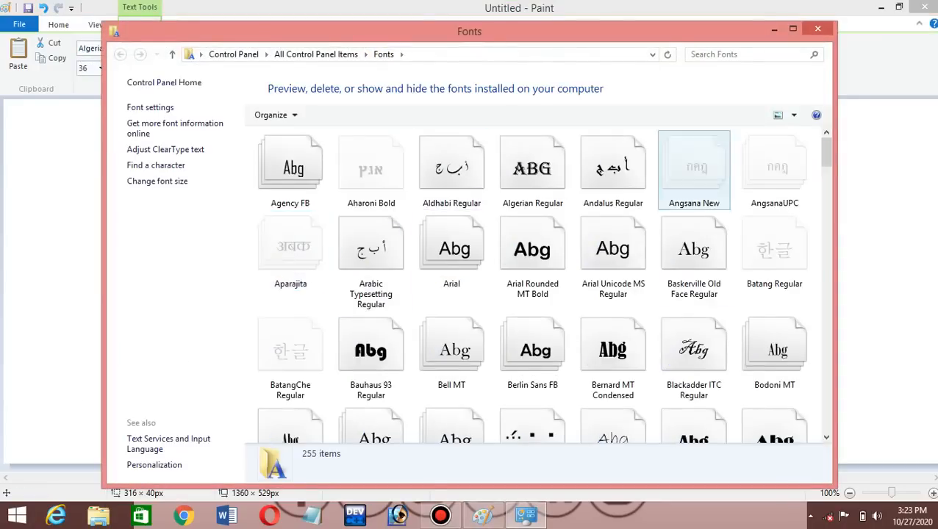
pyautogui.moveTo(826, 152); pyautogui.dragTo(826, 404)
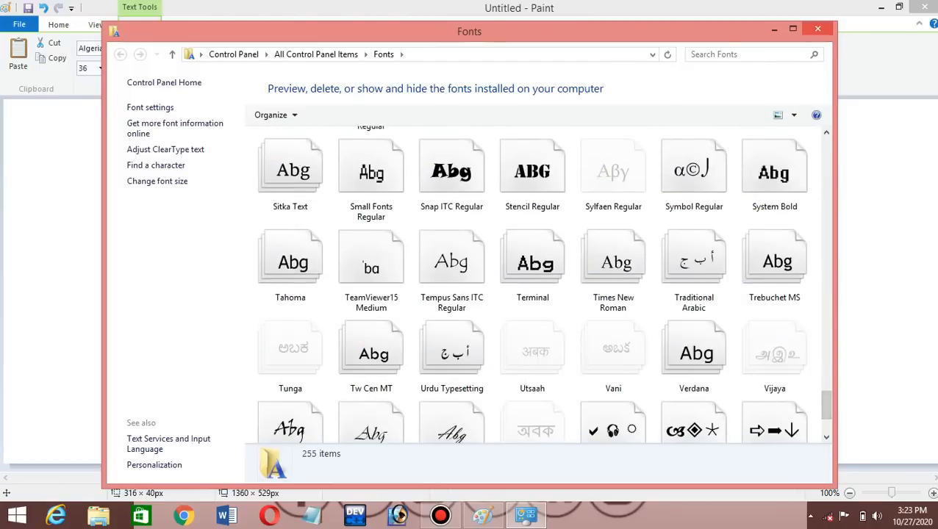
pyautogui.click(817, 28)
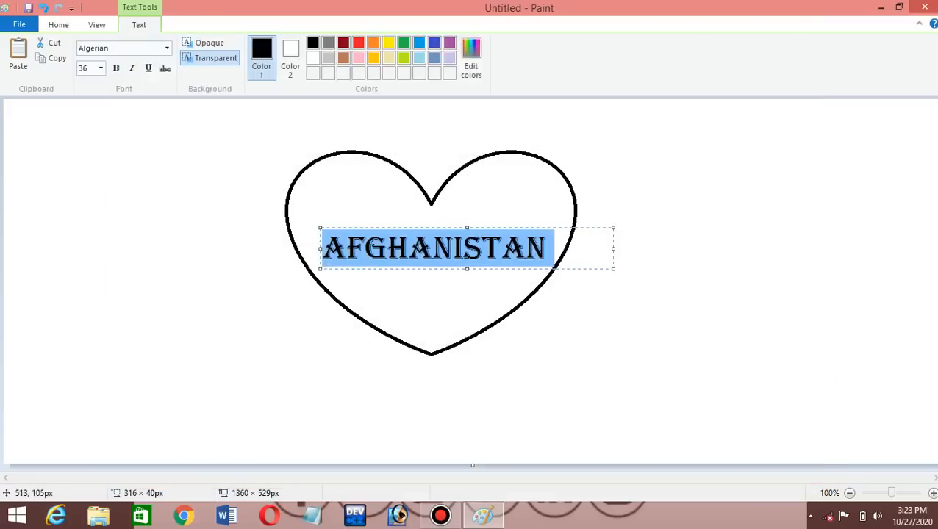
# Keep the "Afghanistan" text at font size 36 and format it as bold and italic.
pyautogui.click(101, 68)
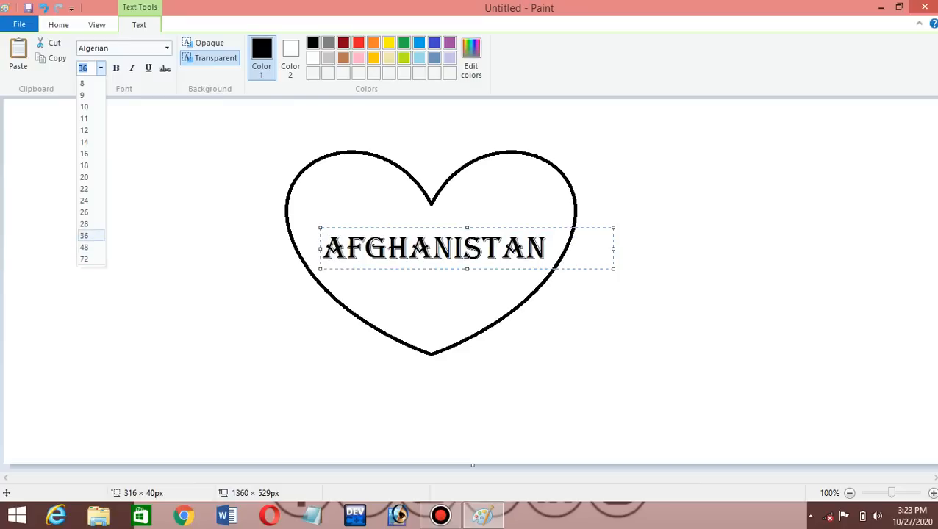
pyautogui.click(84, 235)
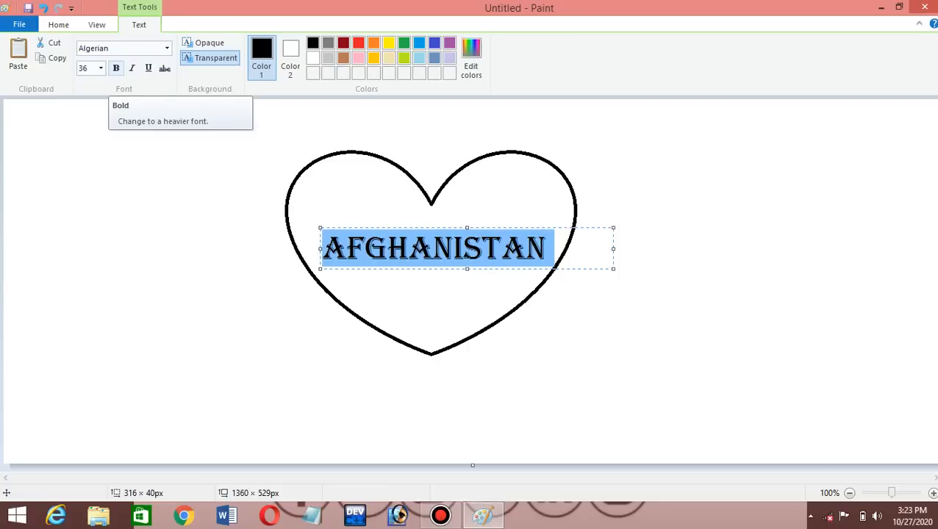
pyautogui.click(116, 67)
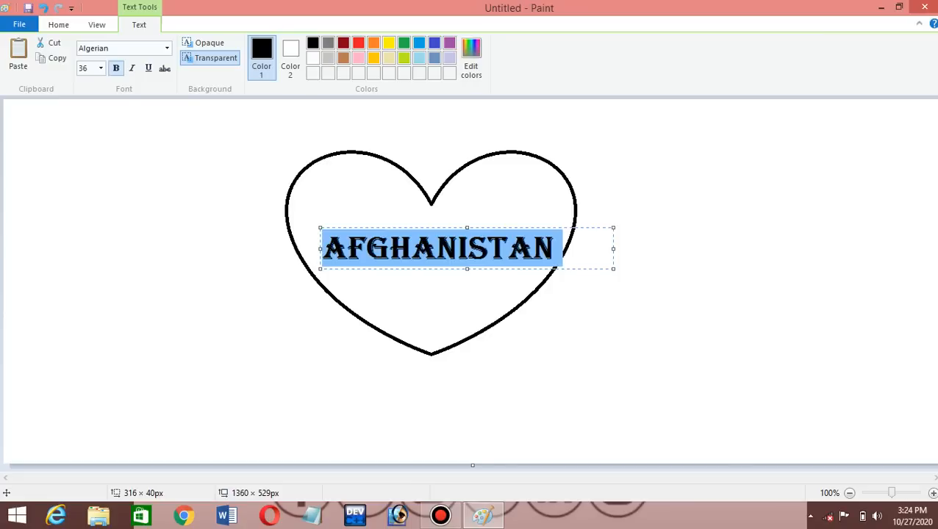
pyautogui.hotkey('ctrl', 'i')
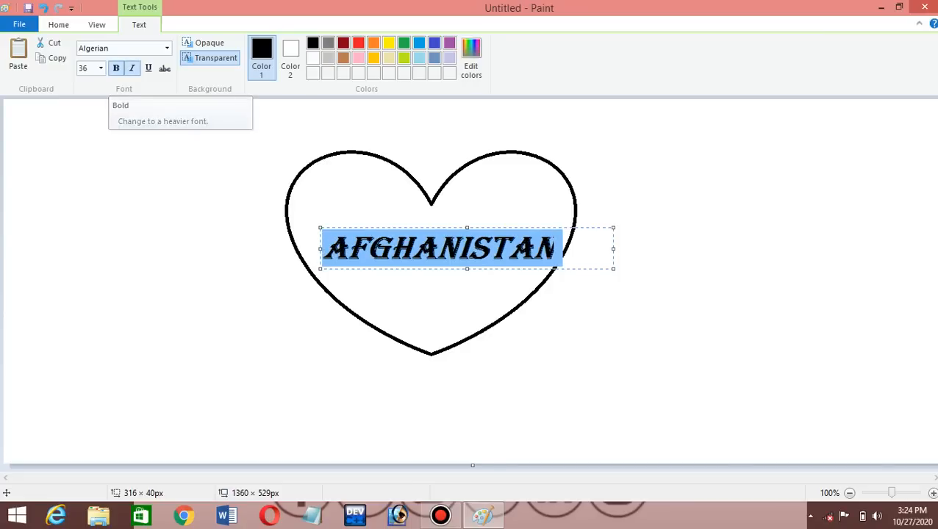
pyautogui.click(115, 67)
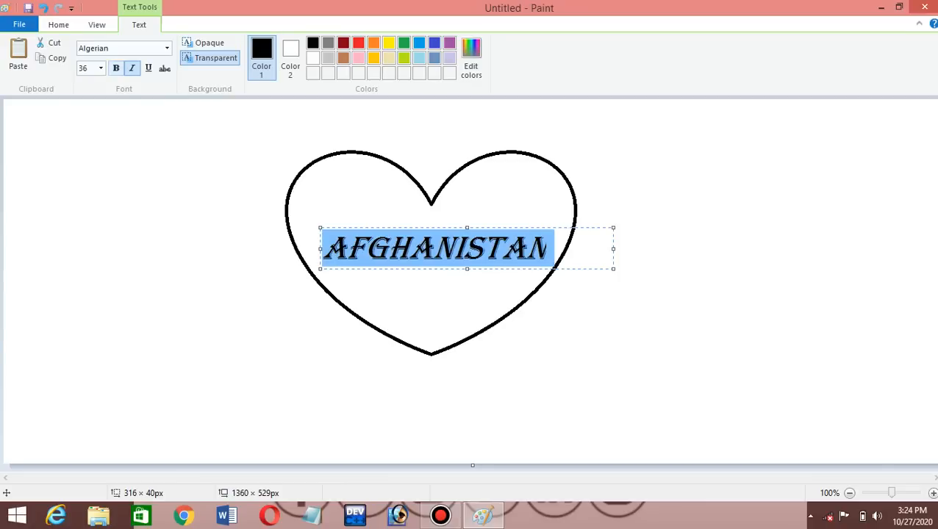
pyautogui.click(115, 67)
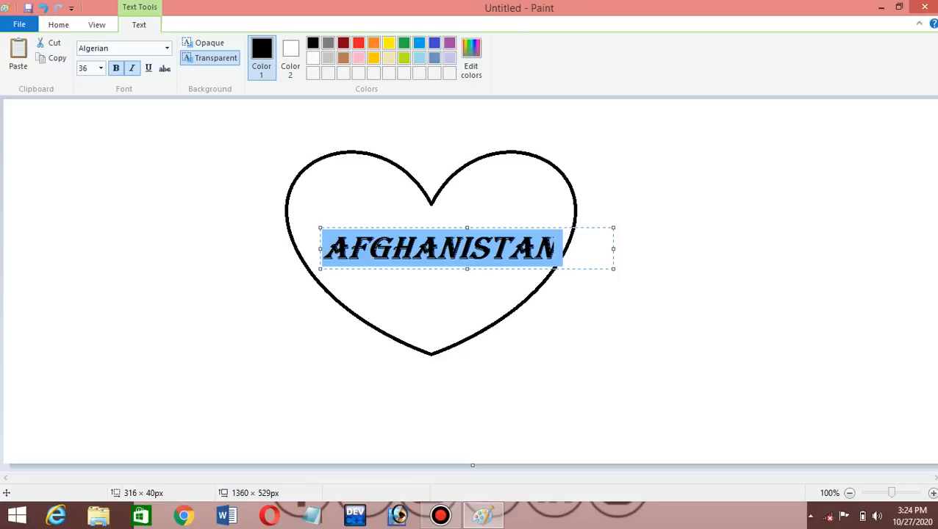
# Try underline and strikethrough on the "Afghanistan" text and remove both effects.
pyautogui.click(148, 67)
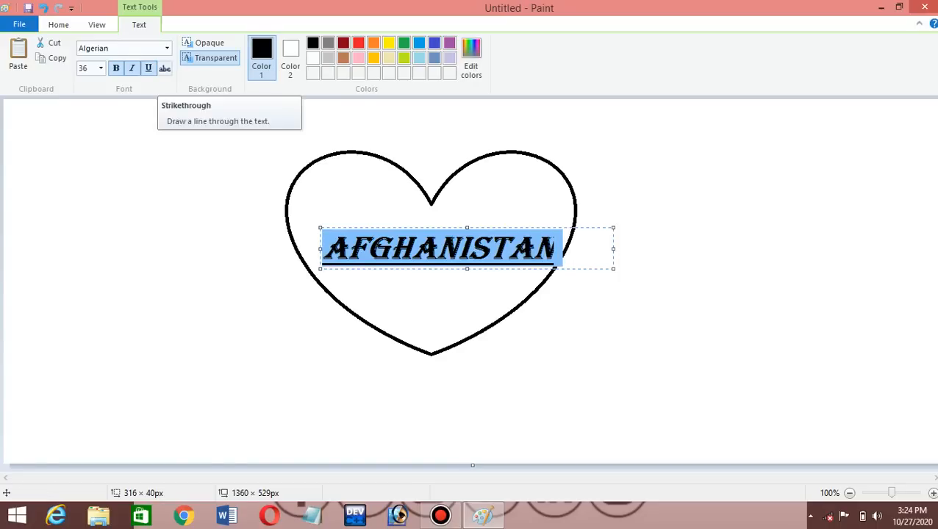
pyautogui.click(165, 67)
pyautogui.click(164, 68)
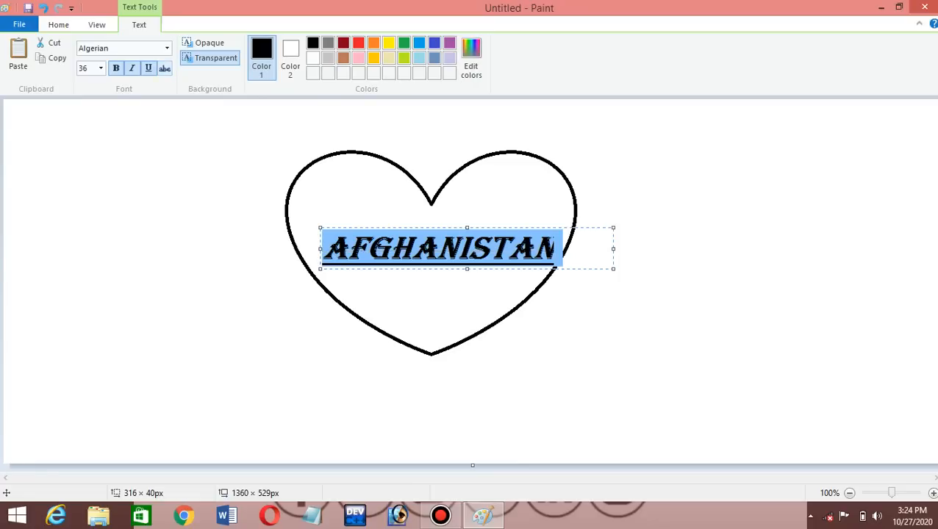
pyautogui.click(165, 67)
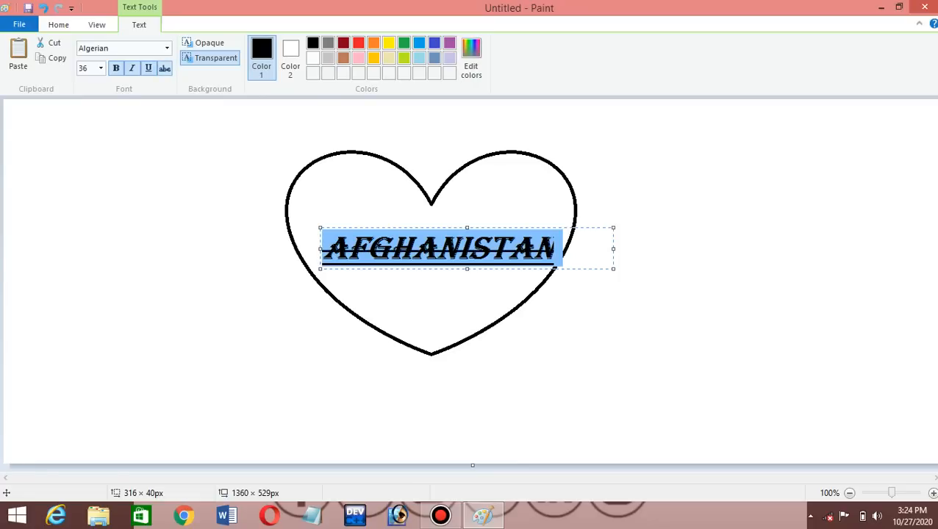
pyautogui.click(164, 68)
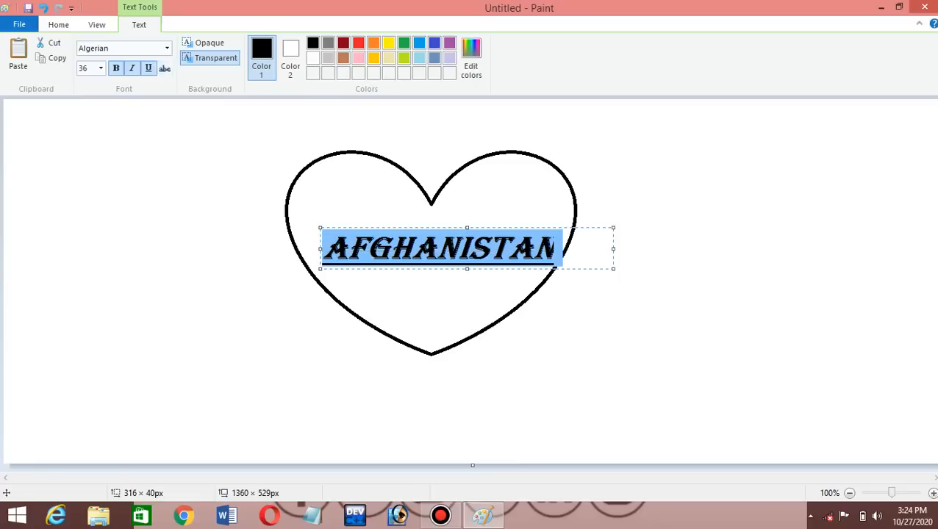
pyautogui.click(149, 68)
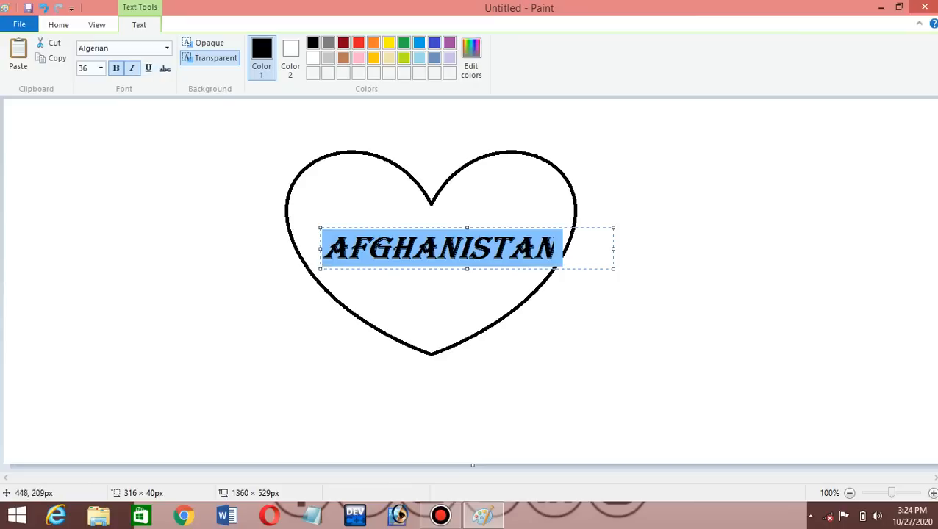
# Resize the "Afghanistan" text box by its edges to about 453 × 93 px and deselect its characters.
pyautogui.click(325, 245)
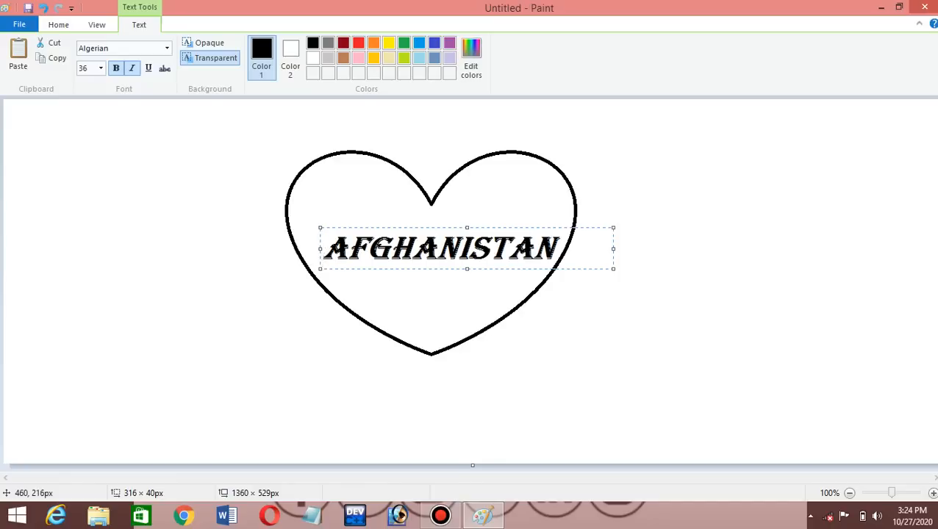
pyautogui.moveTo(321, 249)
pyautogui.mouseDown()
pyautogui.moveTo(261, 248)
pyautogui.moveTo(315, 248)
pyautogui.mouseUp()
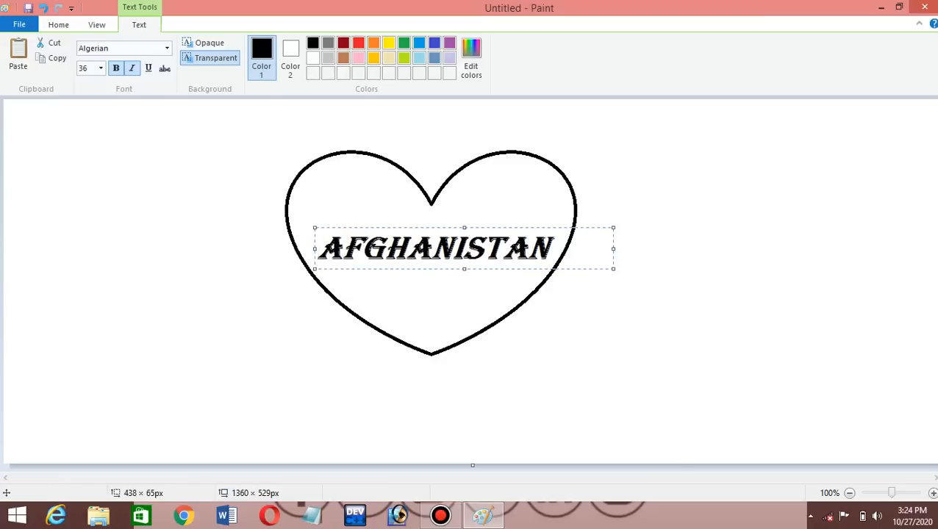
pyautogui.press('End')
pyautogui.hotkey('shift', 'Left')
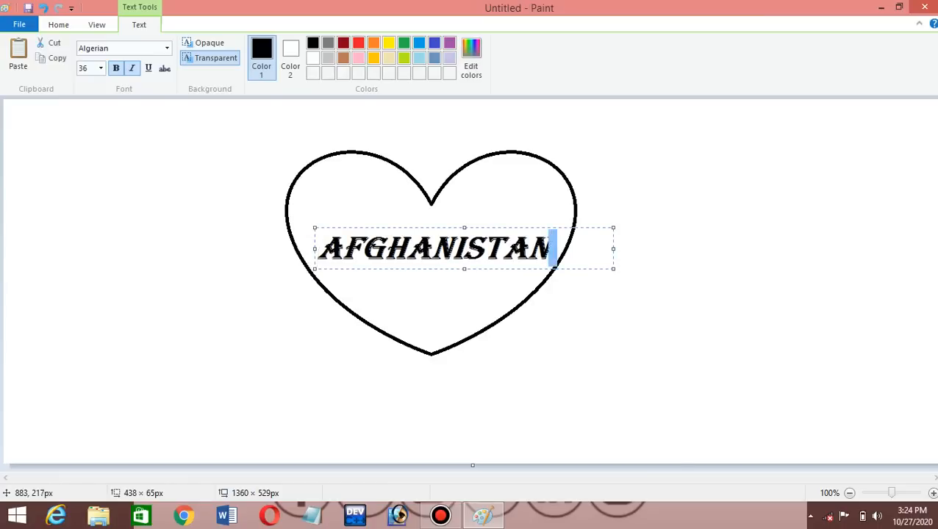
pyautogui.moveTo(613, 249); pyautogui.dragTo(629, 248)
pyautogui.moveTo(472, 228); pyautogui.dragTo(472, 221)
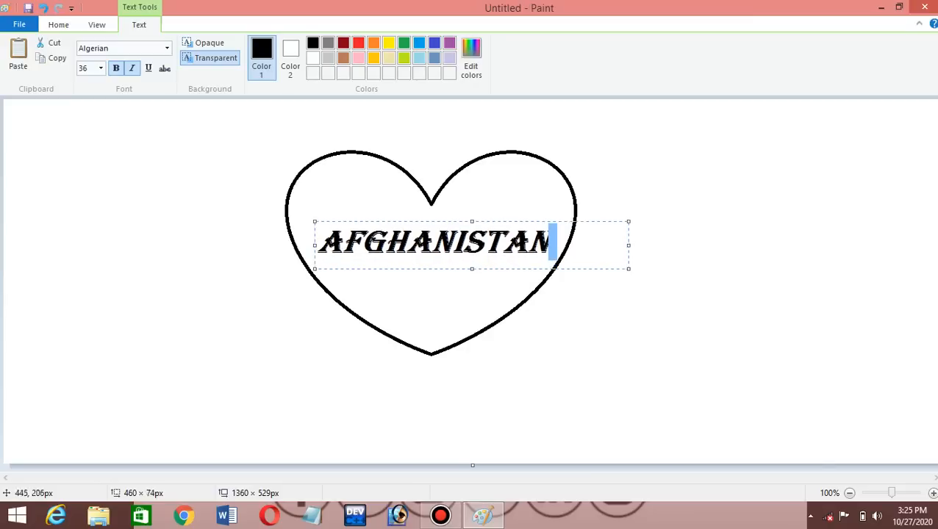
pyautogui.moveTo(315, 245)
pyautogui.mouseDown()
pyautogui.moveTo(300, 245)
pyautogui.moveTo(320, 248)
pyautogui.mouseUp()
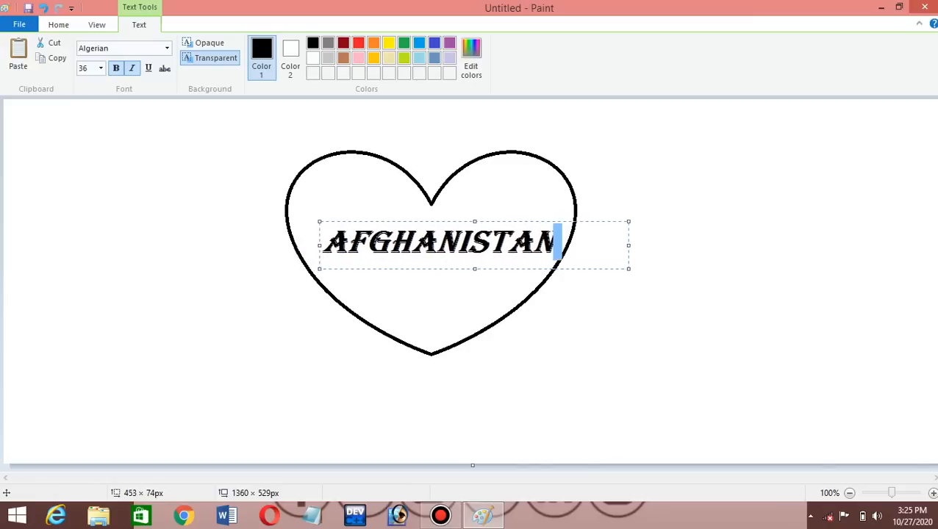
pyautogui.moveTo(468, 250); pyautogui.dragTo(480, 282)
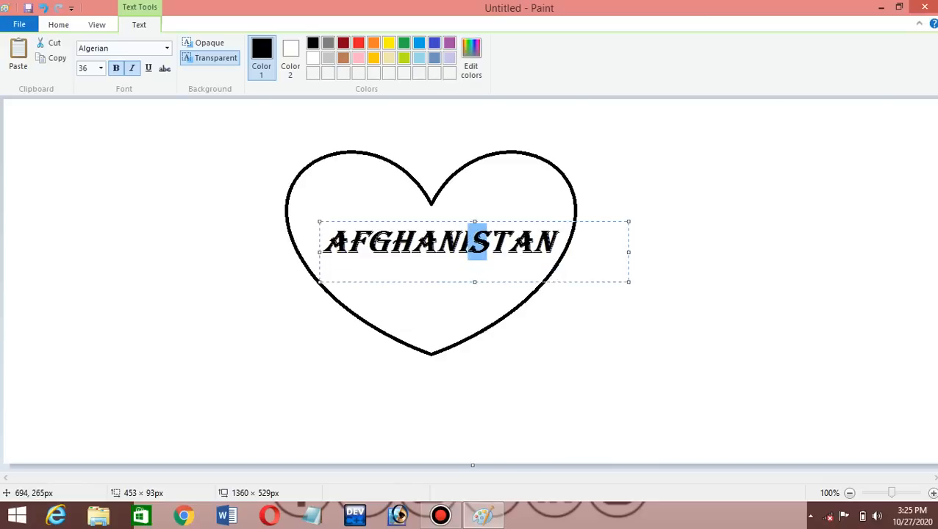
pyautogui.press('Left')
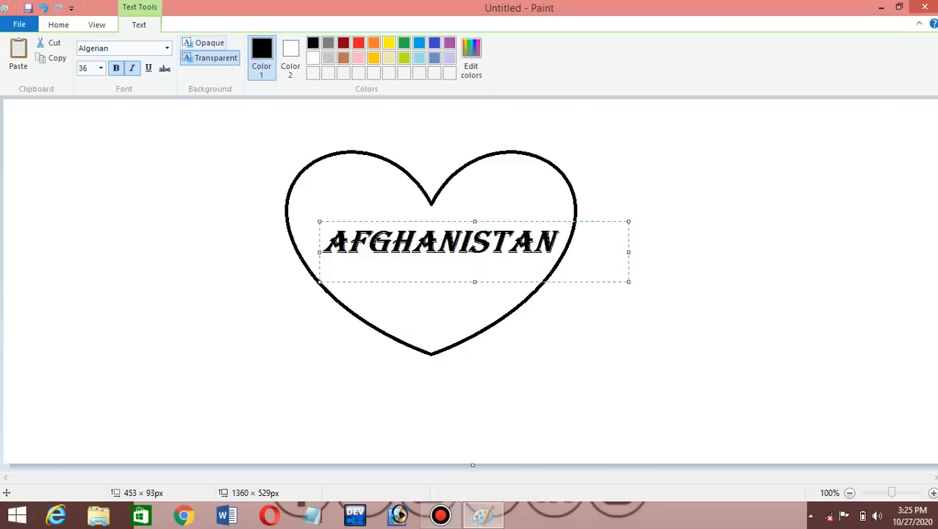
# Try the opaque background on the text box against the transparent one, finishing with transparent.
pyautogui.click(205, 43)
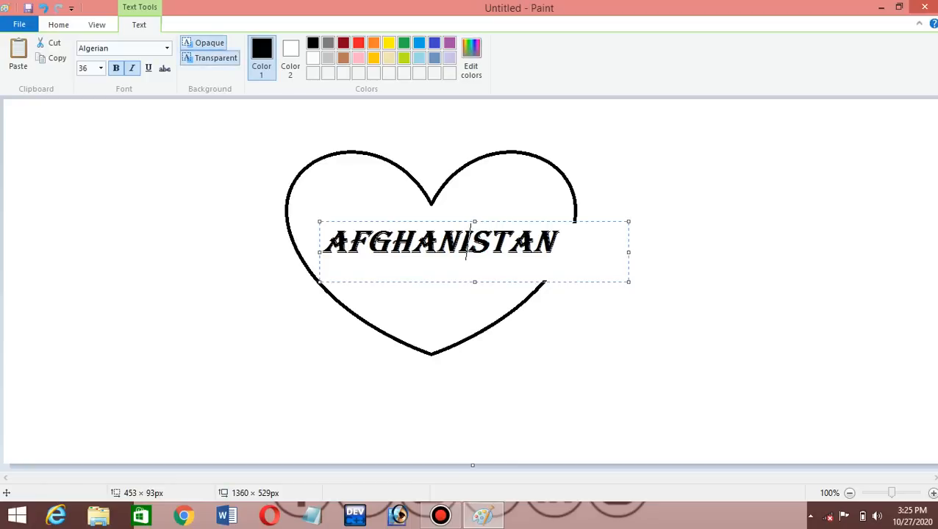
pyautogui.click(213, 57)
pyautogui.click(204, 43)
pyautogui.click(213, 57)
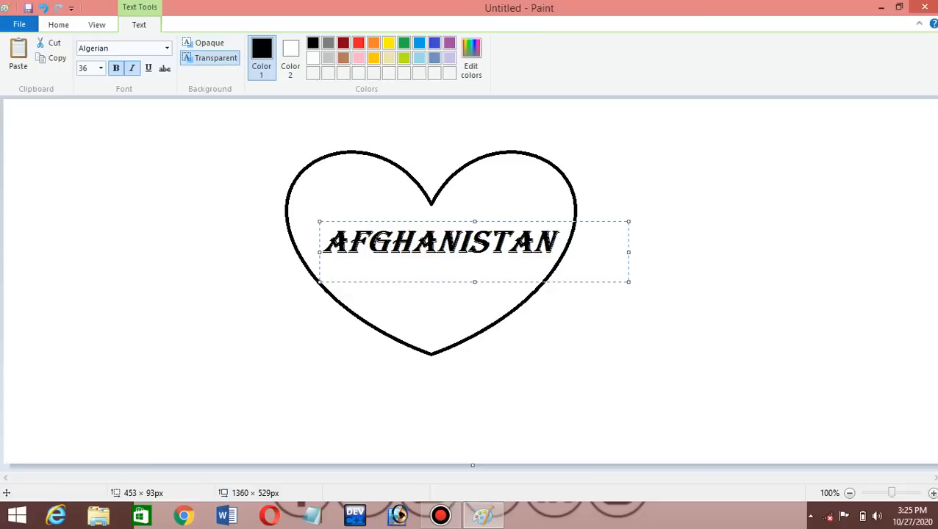
pyautogui.click(204, 43)
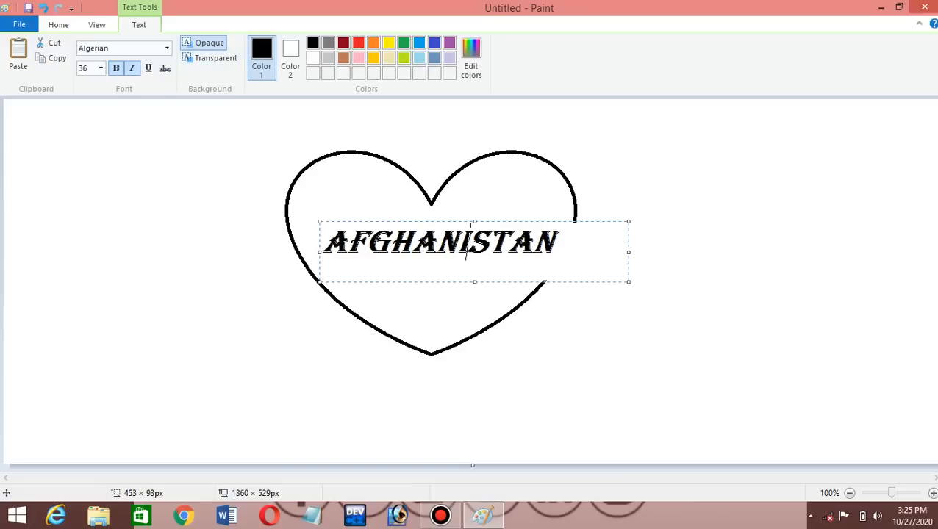
pyautogui.click(210, 58)
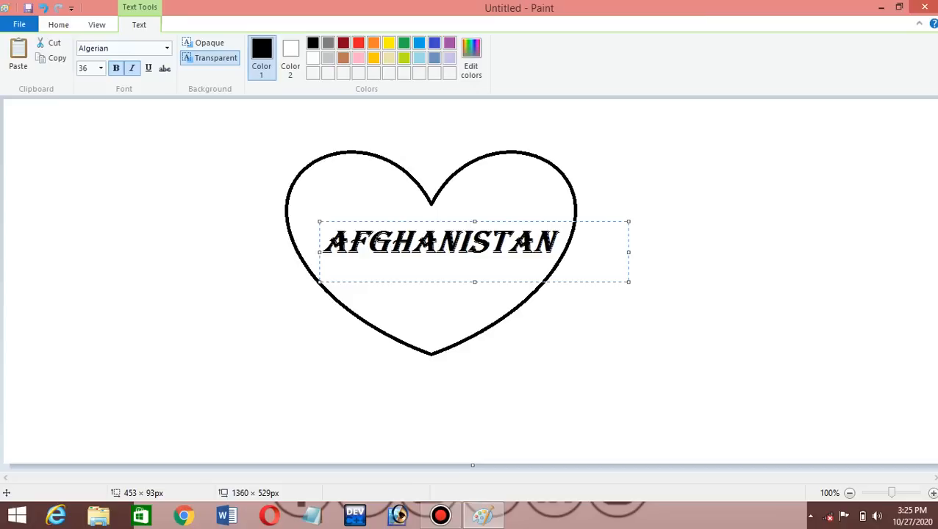
# Set Color 2 to black and make Color 1 the active color.
pyautogui.click(290, 59)
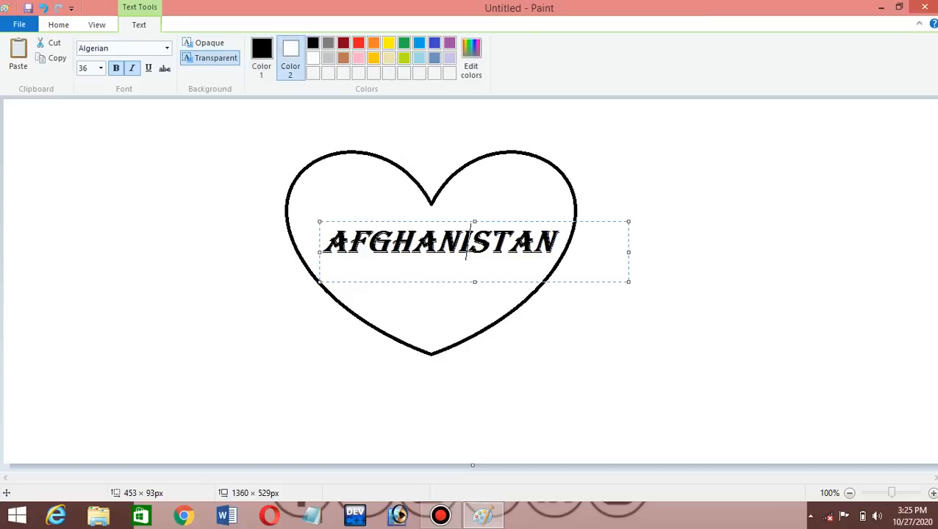
pyautogui.click(312, 43)
pyautogui.click(261, 58)
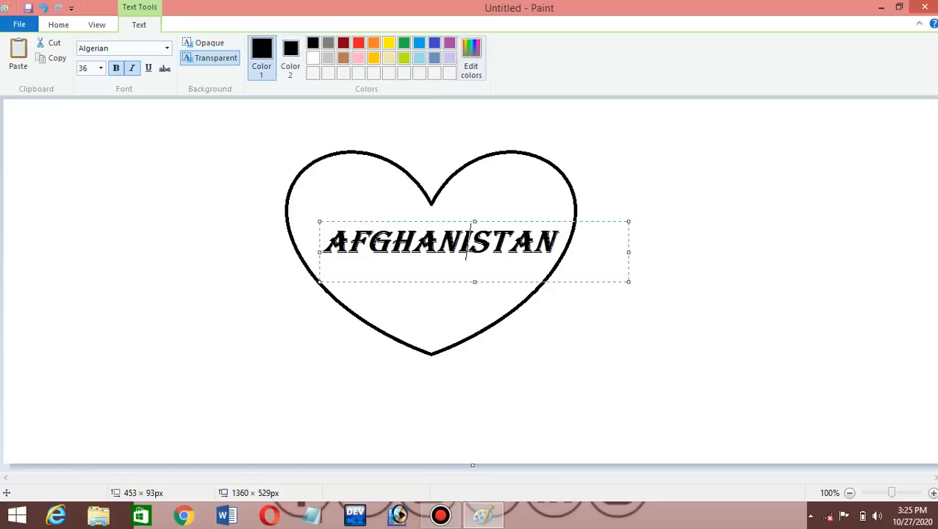
# Set Color 1 to a custom pinkish red with red 221, green 34 and blue 71.
pyautogui.click(471, 58)
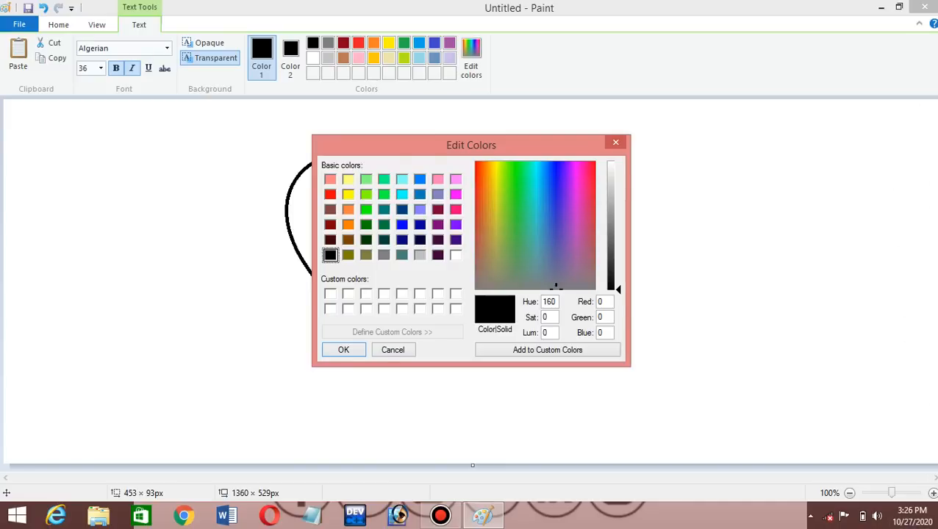
pyautogui.moveTo(611, 287); pyautogui.dragTo(610, 242)
pyautogui.click(402, 224)
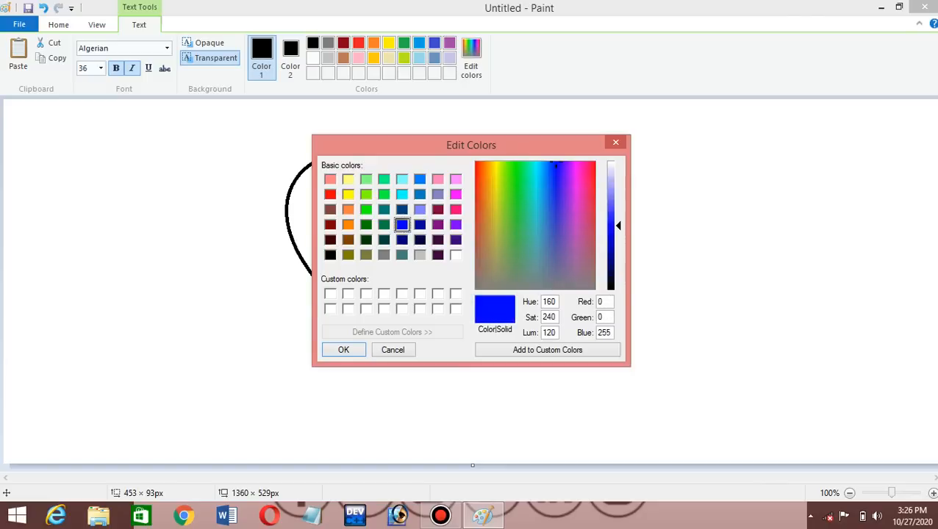
pyautogui.moveTo(556, 166); pyautogui.dragTo(590, 197)
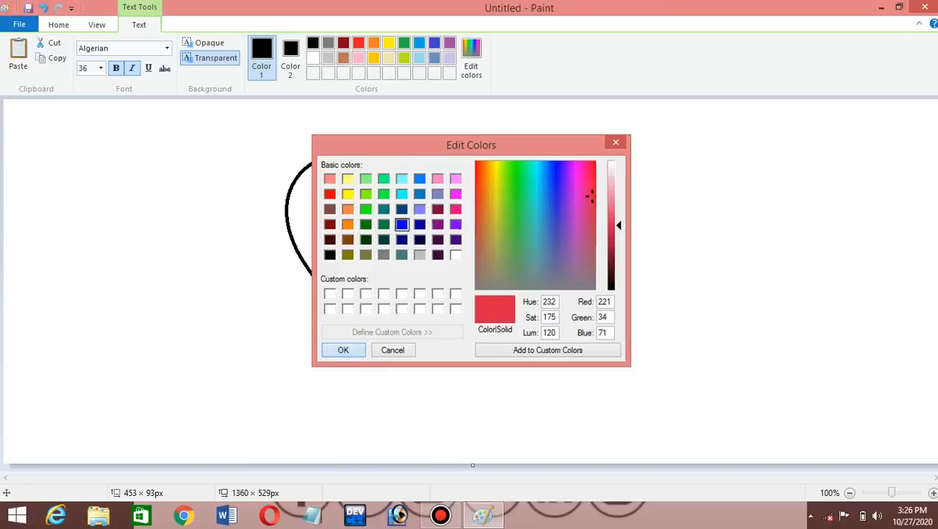
pyautogui.click(344, 350)
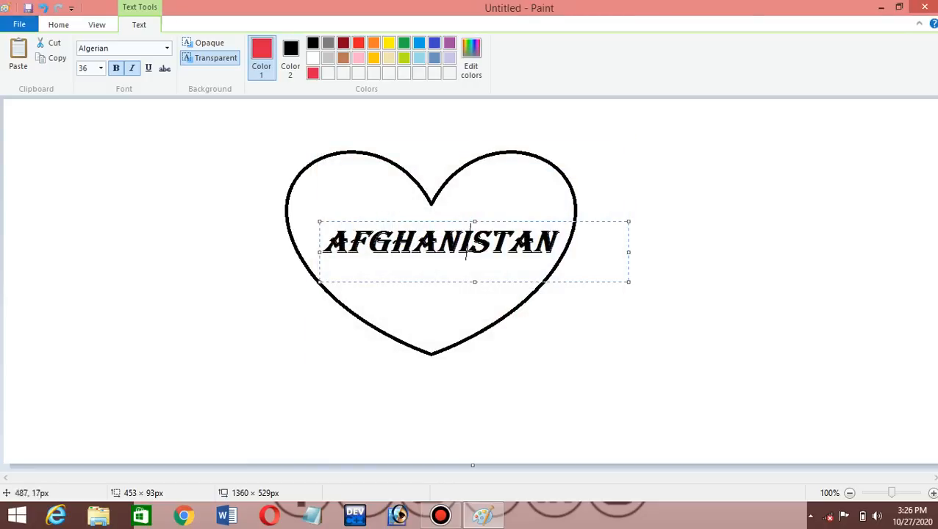
# Finish editing the text box so "Afghanistan" is placed in the heart, and switch to the Eraser tool.
pyautogui.click(418, 219)
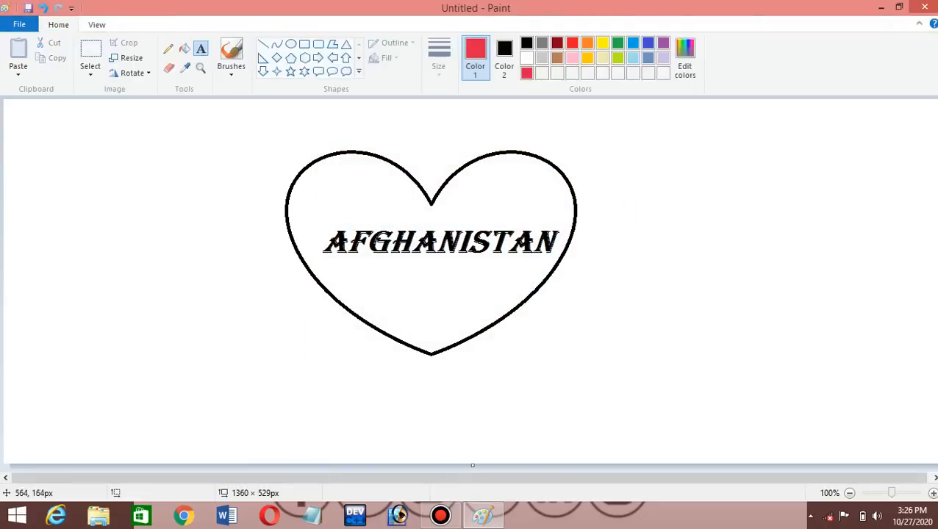
pyautogui.click(557, 226)
pyautogui.click(471, 236)
pyautogui.click(169, 67)
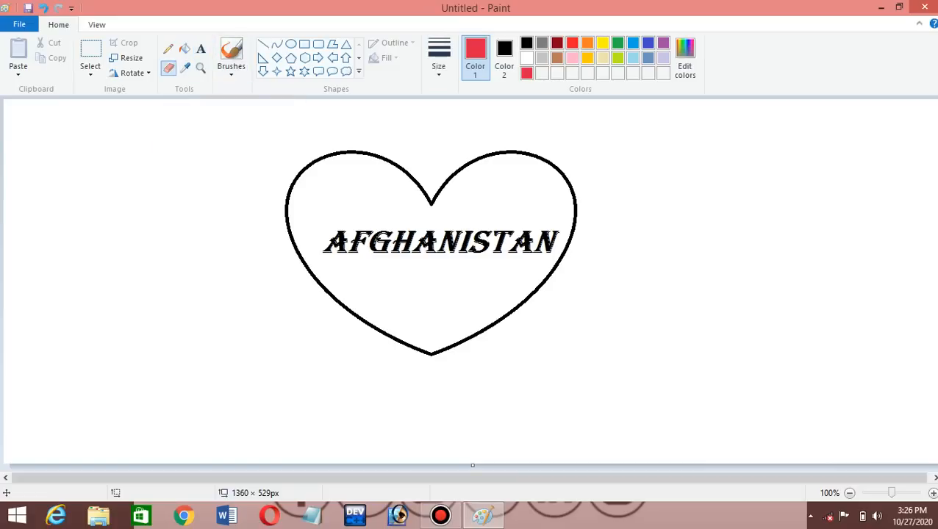
# Draw a short pencil stroke beside the heart and run the Eraser over part of it with black as Color 2.
pyautogui.click(168, 48)
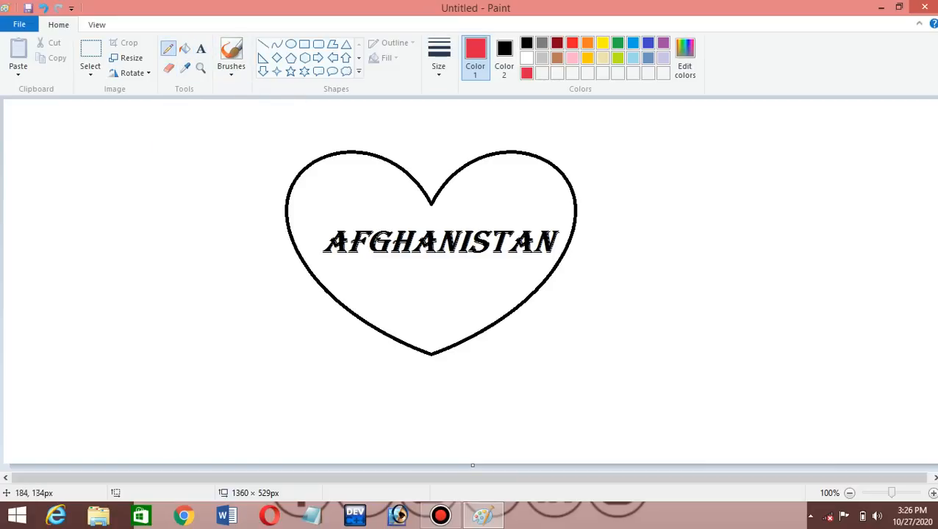
pyautogui.moveTo(123, 213)
pyautogui.mouseDown()
pyautogui.moveTo(144, 221)
pyautogui.moveTo(170, 274)
pyautogui.mouseUp()
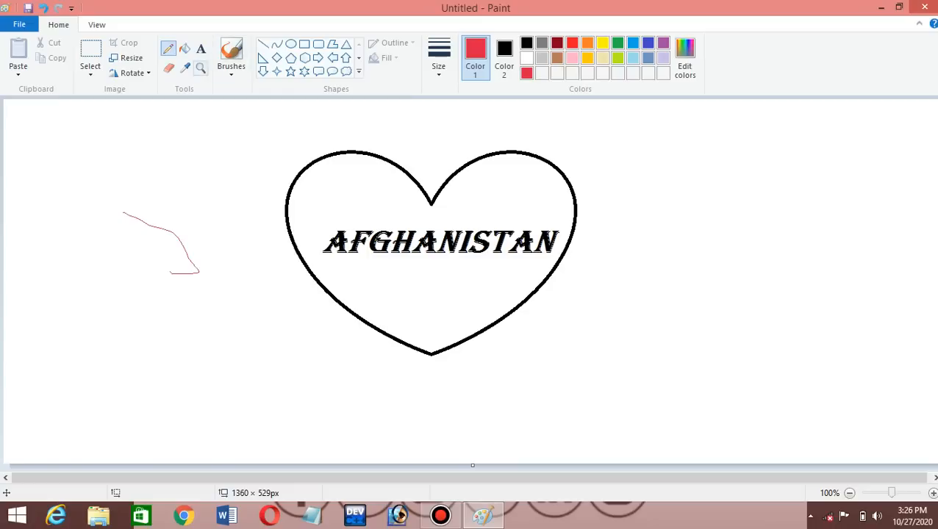
pyautogui.click(168, 67)
pyautogui.moveTo(130, 218)
pyautogui.mouseDown()
pyautogui.moveTo(164, 242)
pyautogui.moveTo(154, 217)
pyautogui.moveTo(180, 231)
pyautogui.moveTo(185, 252)
pyautogui.mouseUp()
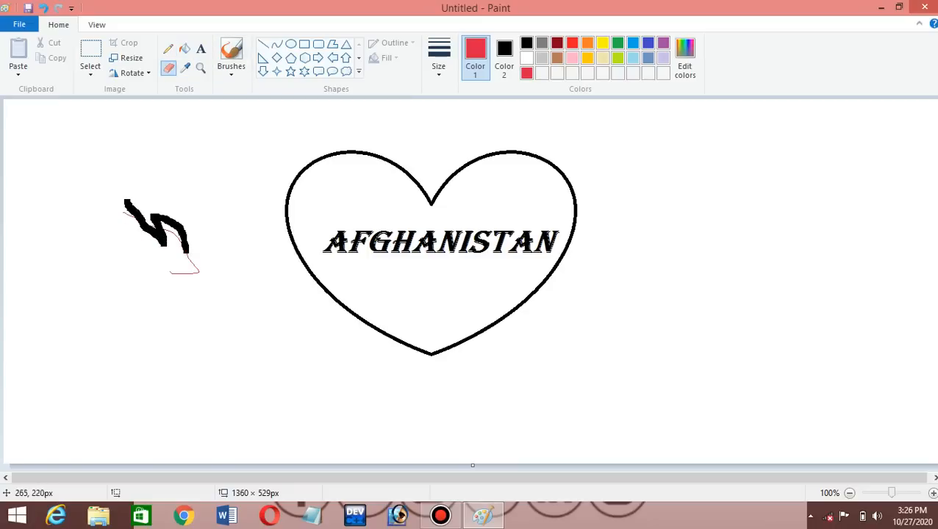
# Set Color 2 to white and erase the whole scribble beside the heart, enlarging the Eraser to the thickest size for the remainder.
pyautogui.click(503, 57)
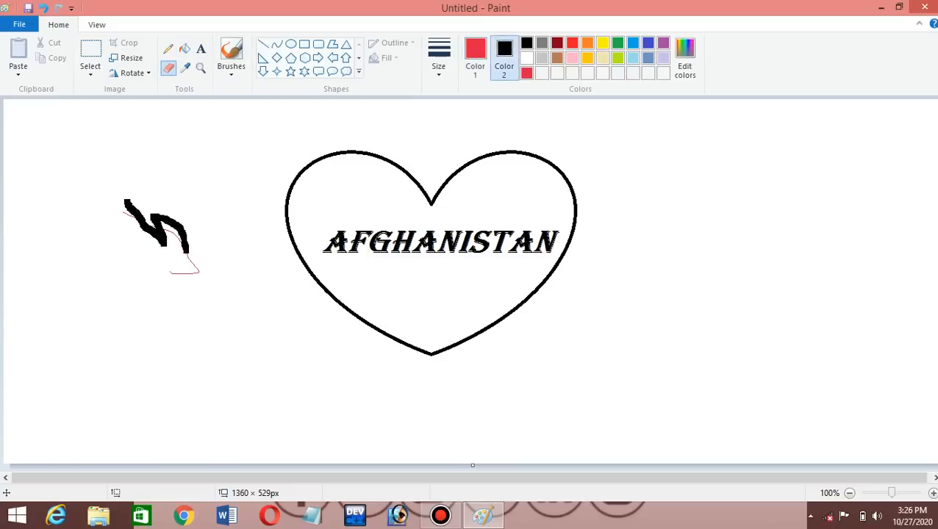
pyautogui.click(527, 58)
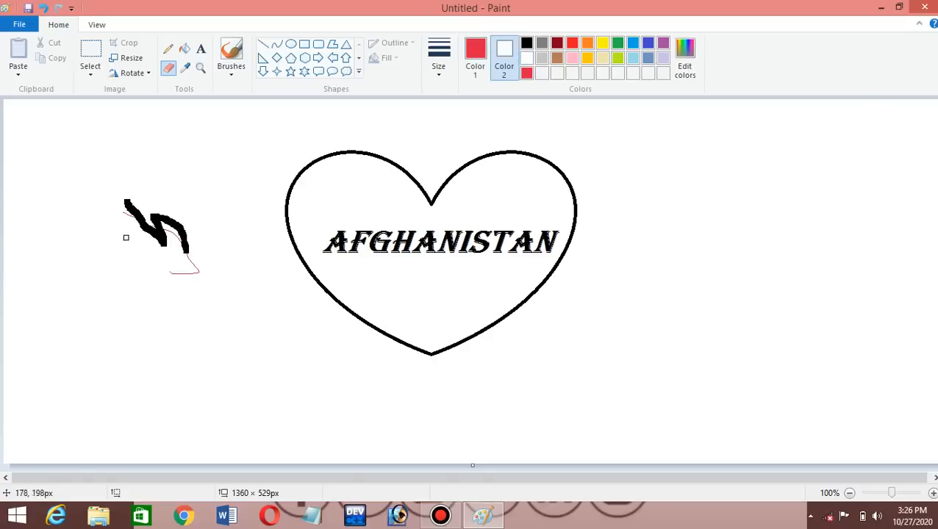
pyautogui.moveTo(122, 226)
pyautogui.mouseDown()
pyautogui.moveTo(131, 197)
pyautogui.moveTo(147, 229)
pyautogui.moveTo(120, 189)
pyautogui.moveTo(138, 222)
pyautogui.moveTo(125, 238)
pyautogui.moveTo(158, 235)
pyautogui.moveTo(164, 255)
pyautogui.moveTo(153, 228)
pyautogui.moveTo(164, 207)
pyautogui.moveTo(148, 205)
pyautogui.moveTo(159, 226)
pyautogui.moveTo(149, 202)
pyautogui.moveTo(143, 244)
pyautogui.mouseUp()
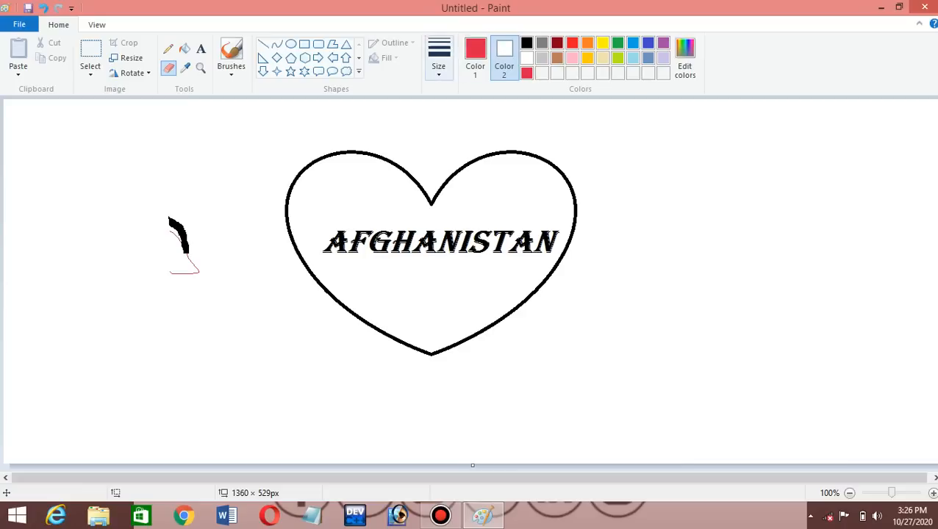
pyautogui.click(438, 58)
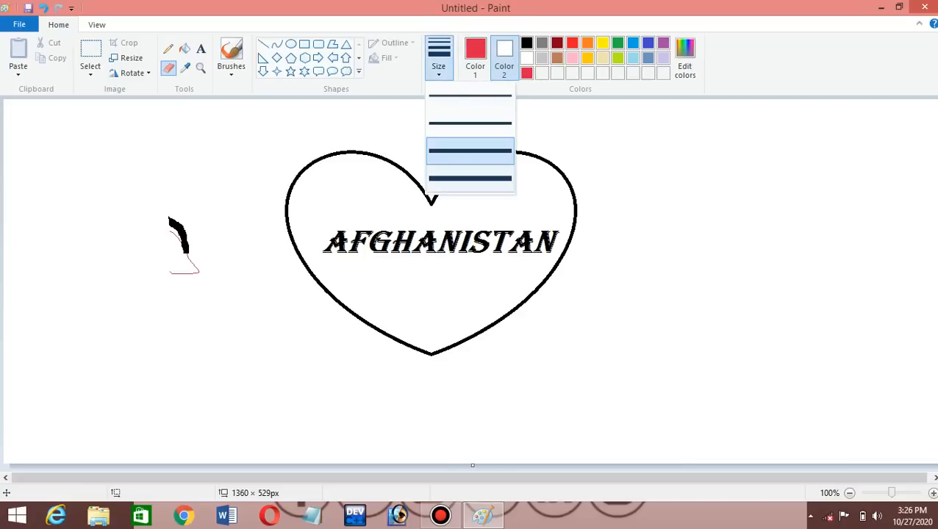
pyautogui.click(470, 179)
pyautogui.moveTo(170, 220)
pyautogui.mouseDown()
pyautogui.moveTo(181, 250)
pyautogui.moveTo(170, 211)
pyautogui.moveTo(191, 274)
pyautogui.moveTo(187, 246)
pyautogui.moveTo(183, 272)
pyautogui.mouseUp()
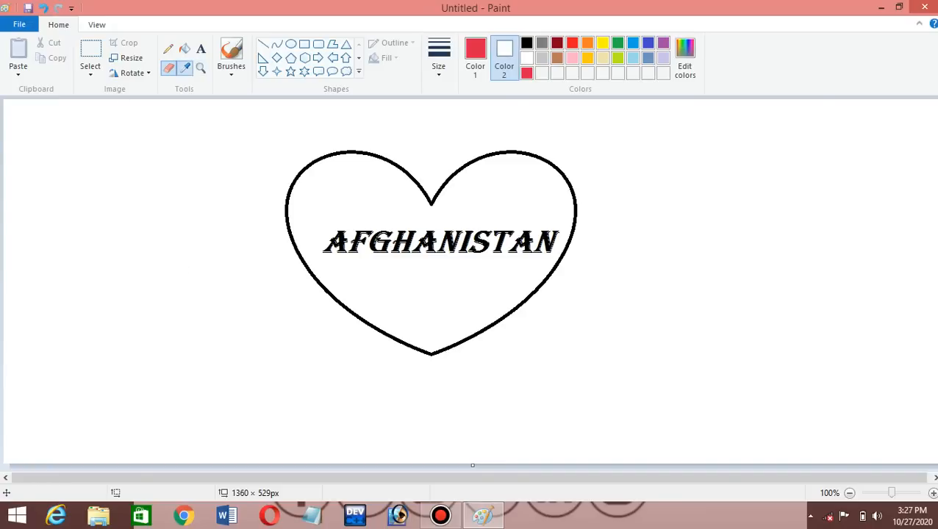
# Draw a right arrow shape of about 145 × 226 px in the empty area before the heart.
pyautogui.click(185, 68)
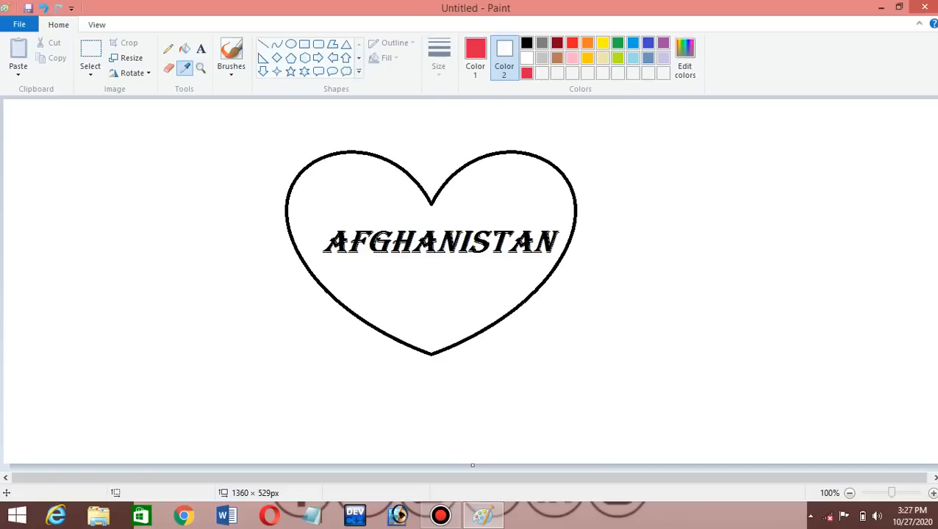
pyautogui.click(318, 58)
pyautogui.moveTo(136, 204); pyautogui.dragTo(235, 358)
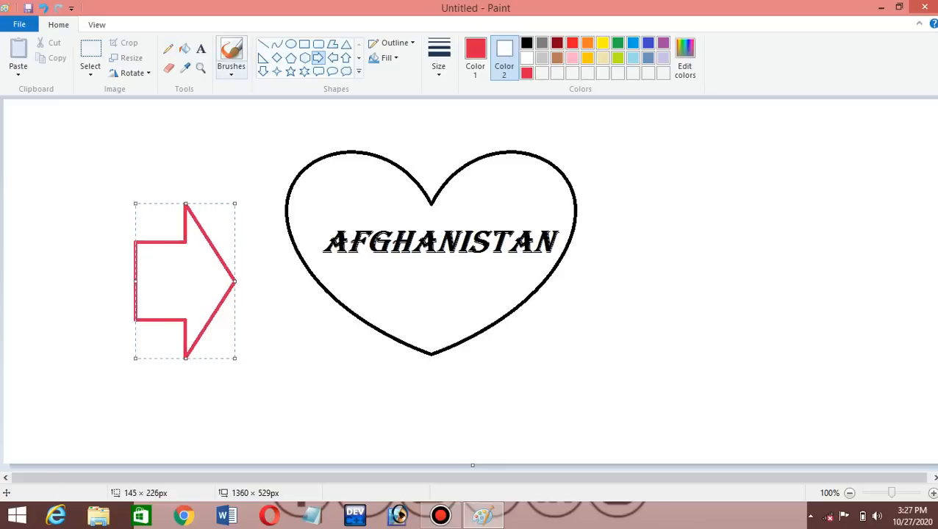
# Try dividing the arrow with a line across its shaft and filling both parts, choosing red and yellow as Color 2.
pyautogui.click(262, 44)
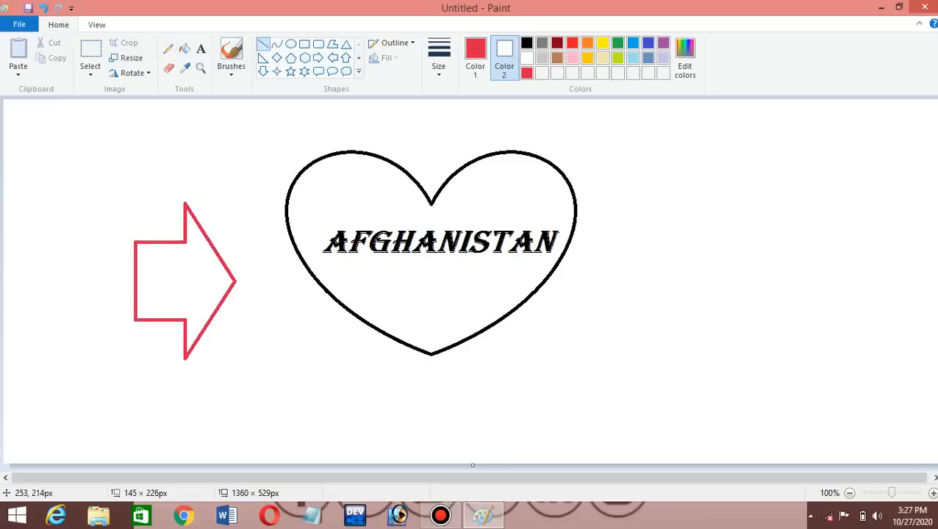
pyautogui.moveTo(173, 322); pyautogui.dragTo(181, 239)
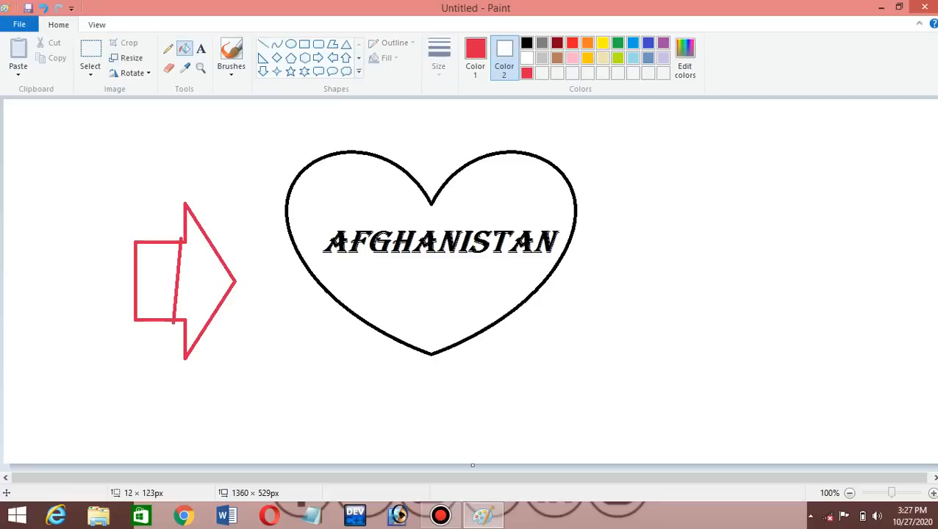
pyautogui.click(572, 43)
pyautogui.click(152, 281)
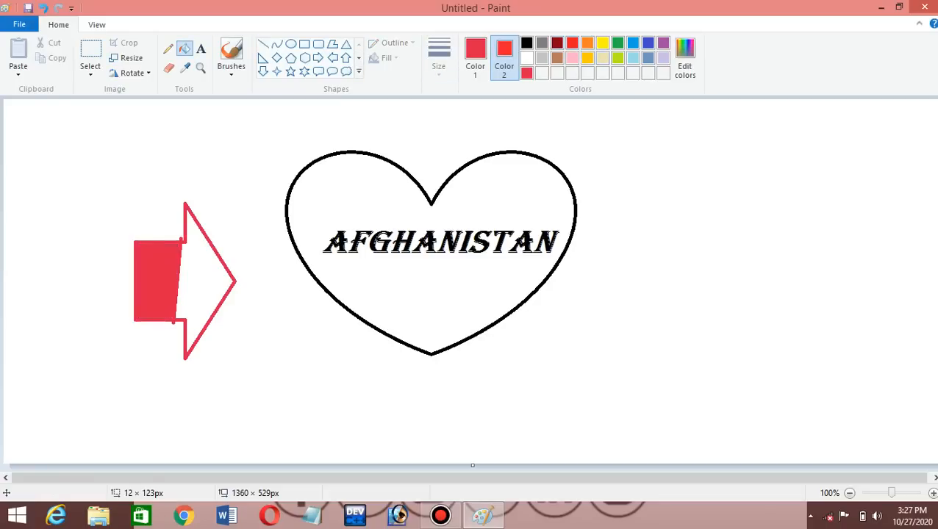
pyautogui.click(602, 44)
pyautogui.click(223, 297)
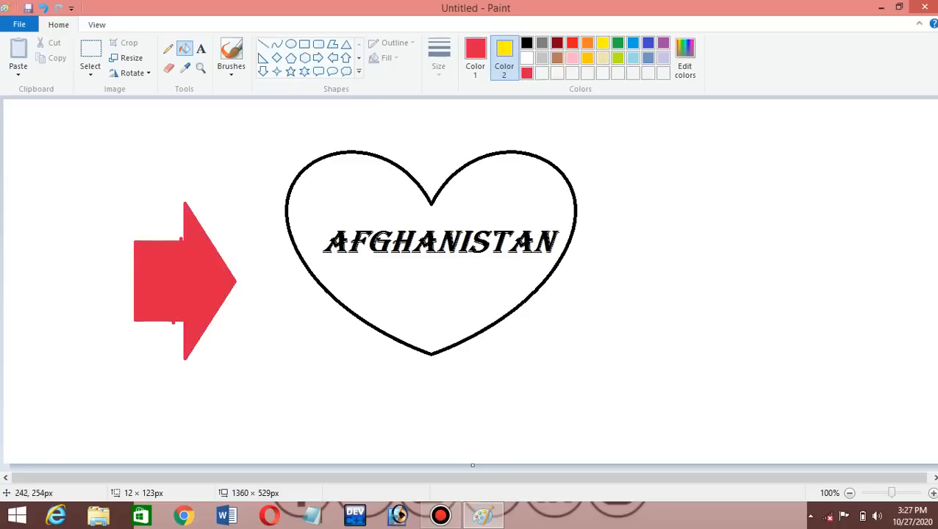
# Undo both arrow fills and the dividing line.
pyautogui.hotkey('ctrl', 'z')
pyautogui.hotkey('ctrl', 'z')
pyautogui.hotkey('ctrl', 'z')
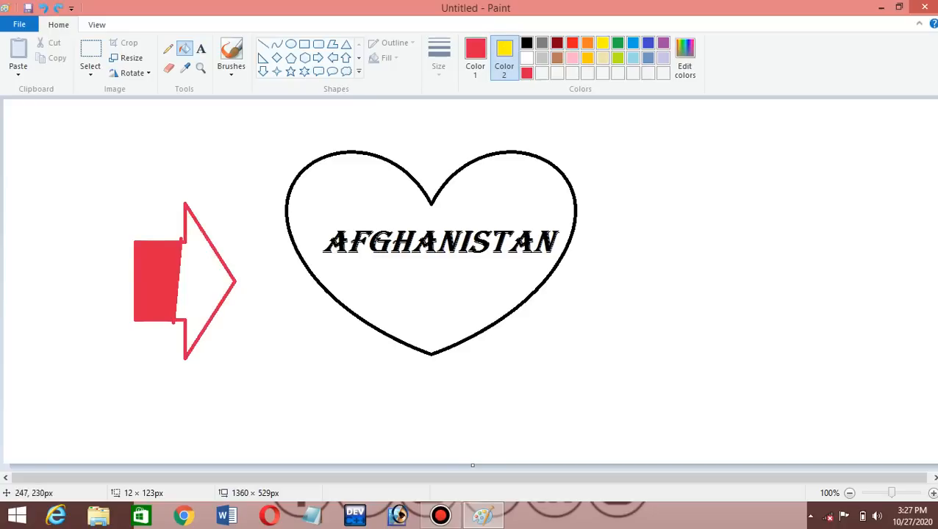
# Draw a line from the arrow's upper inner corner into its head, adjusting its endpoints to about 21 × 64 px.
pyautogui.click(263, 44)
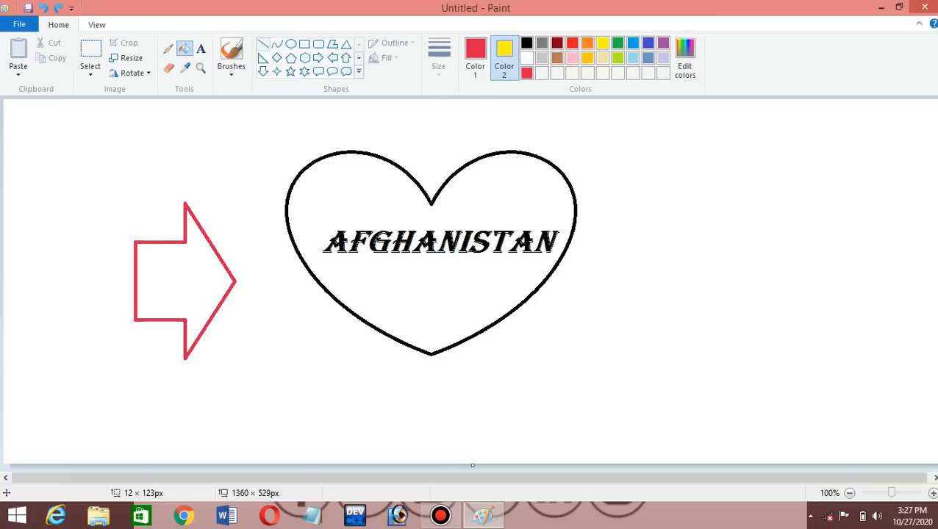
pyautogui.moveTo(186, 241); pyautogui.dragTo(186, 328)
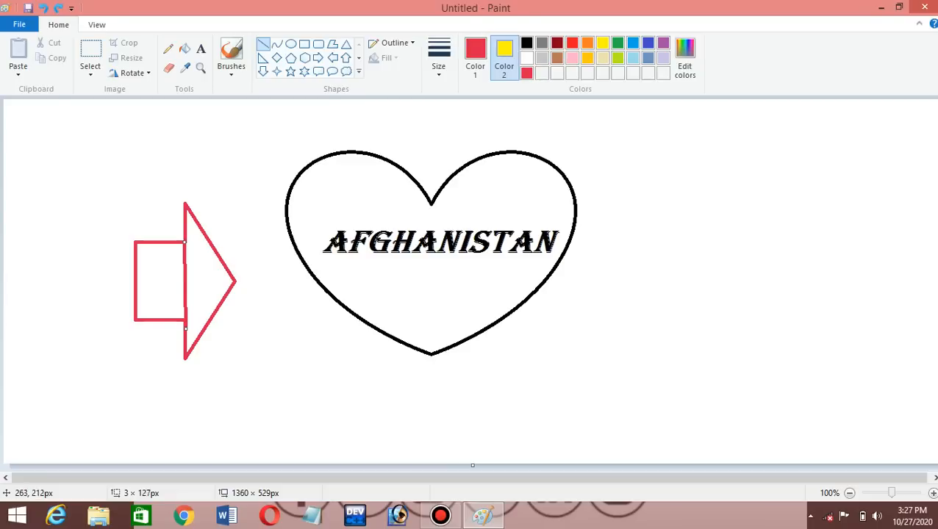
pyautogui.moveTo(184, 244); pyautogui.dragTo(184, 227)
pyautogui.moveTo(185, 329); pyautogui.dragTo(198, 287)
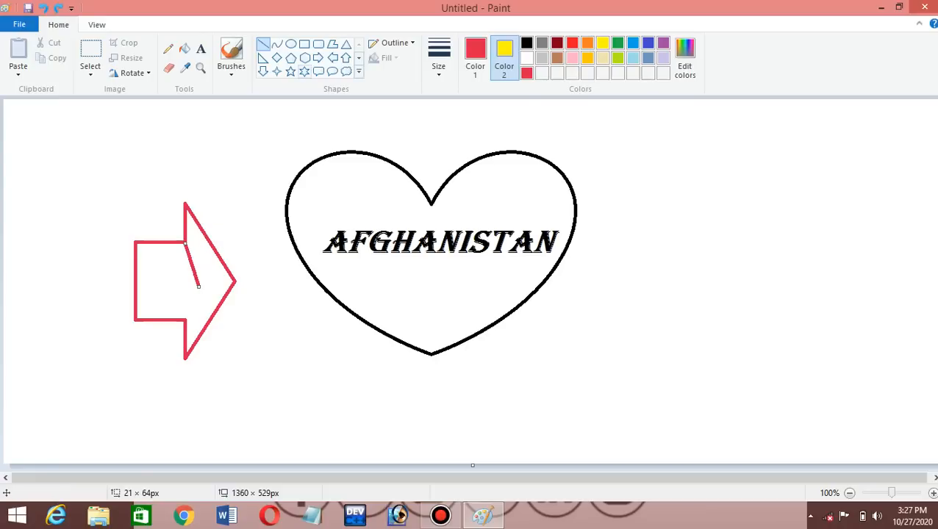
# Draw a hexagon of about 154 × 123 px beyond the heart and a five-point star of about 148 × 129 px above it.
pyautogui.click(305, 57)
pyautogui.moveTo(634, 282); pyautogui.dragTo(743, 366)
pyautogui.click(290, 71)
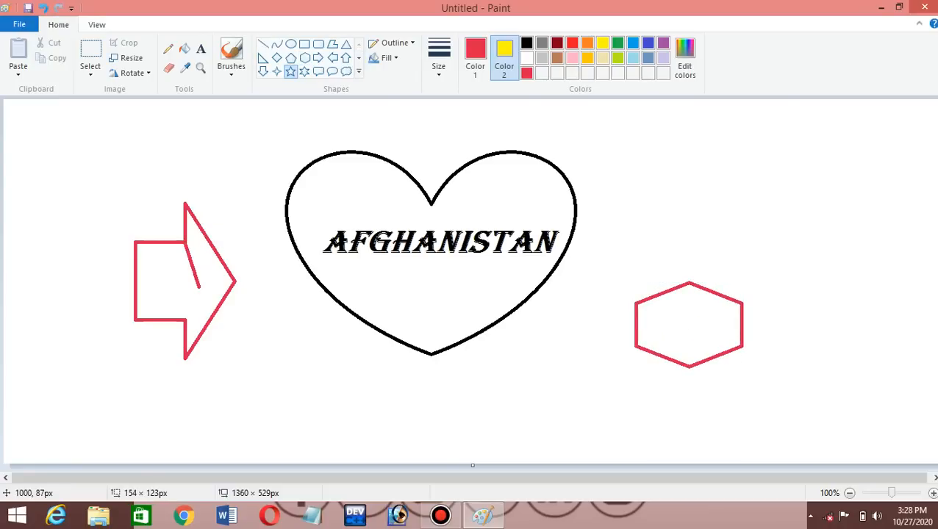
pyautogui.moveTo(677, 152); pyautogui.dragTo(778, 241)
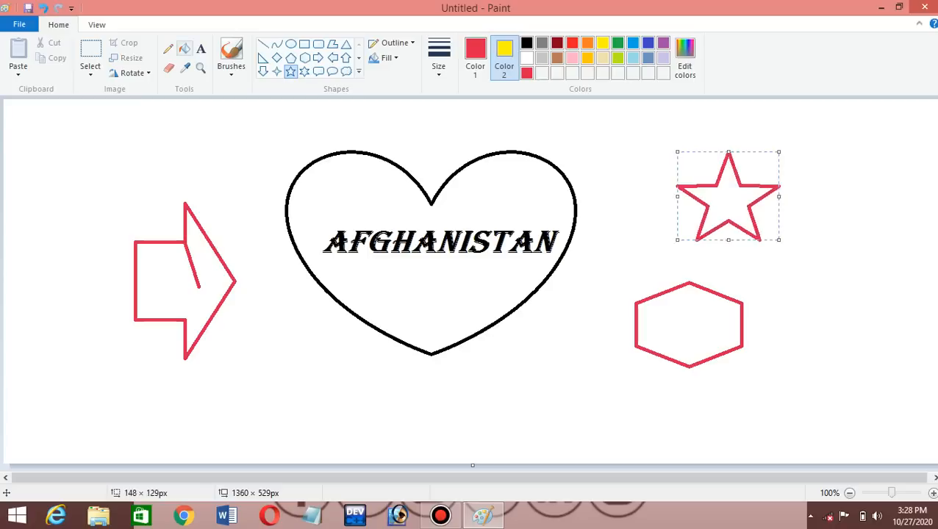
# Set Color 1 to yellow and fill the star with it.
pyautogui.click(184, 49)
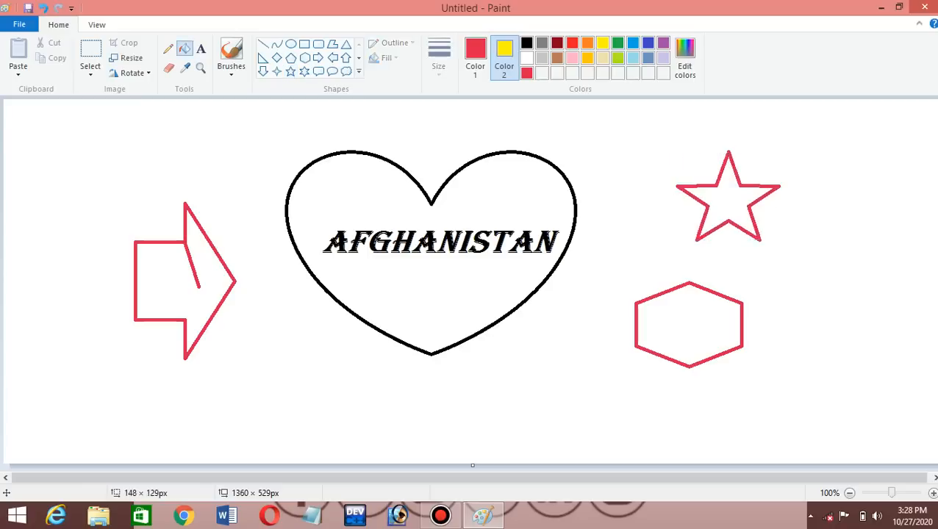
pyautogui.click(475, 57)
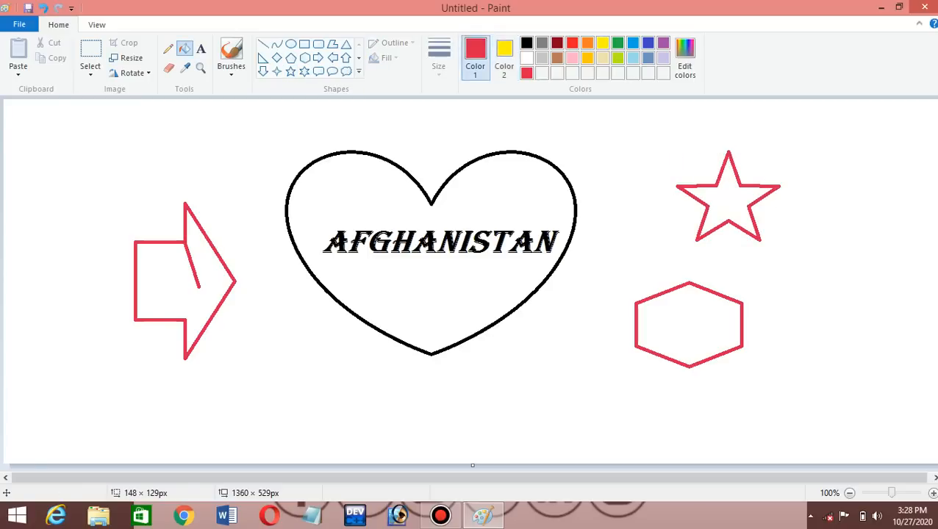
pyautogui.click(601, 42)
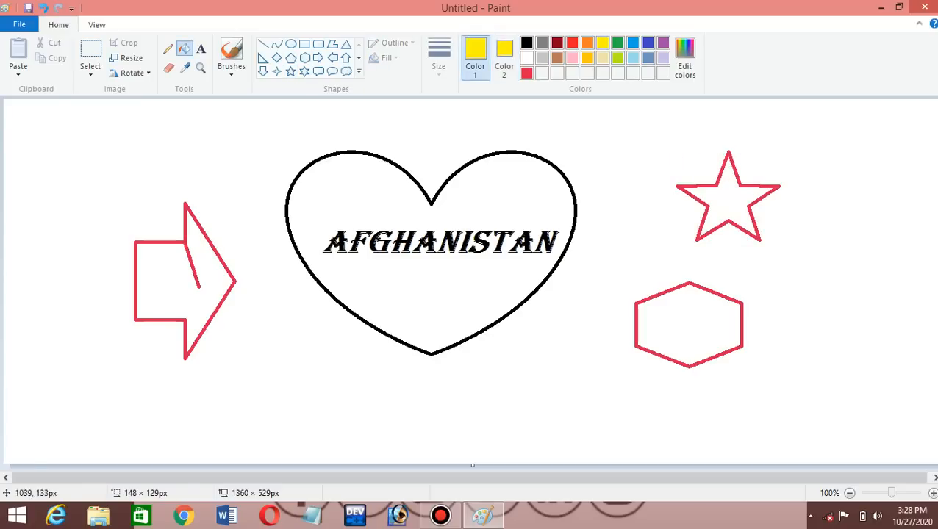
pyautogui.click(727, 195)
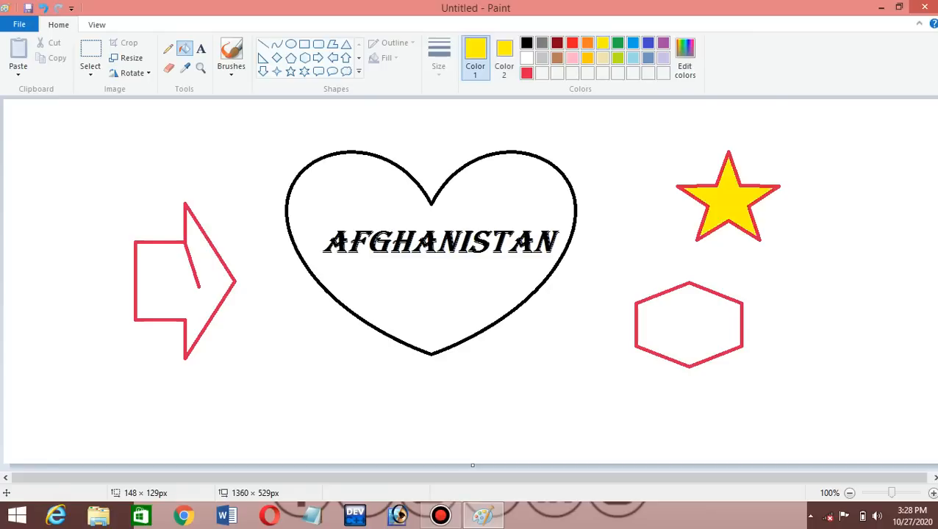
# Fill the arrow with green and the hexagon with red.
pyautogui.click(617, 42)
pyautogui.click(174, 300)
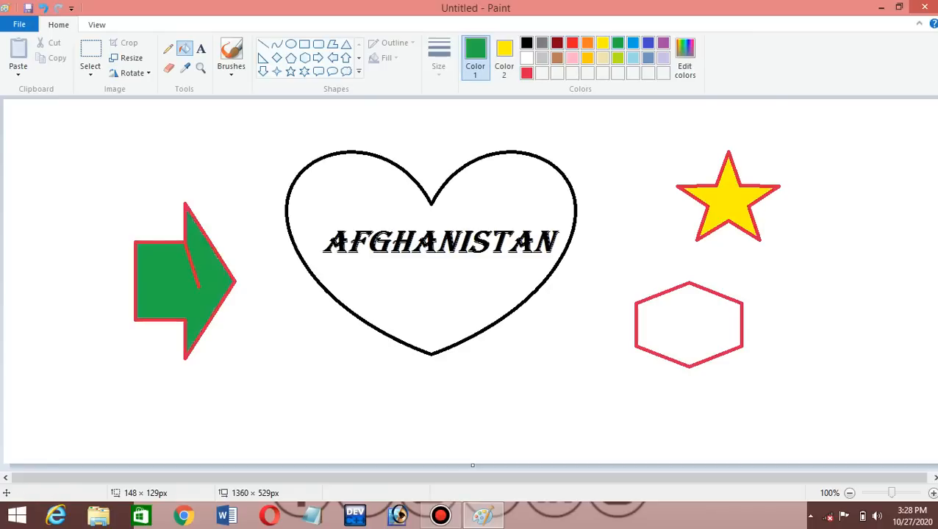
pyautogui.click(572, 42)
pyautogui.click(732, 346)
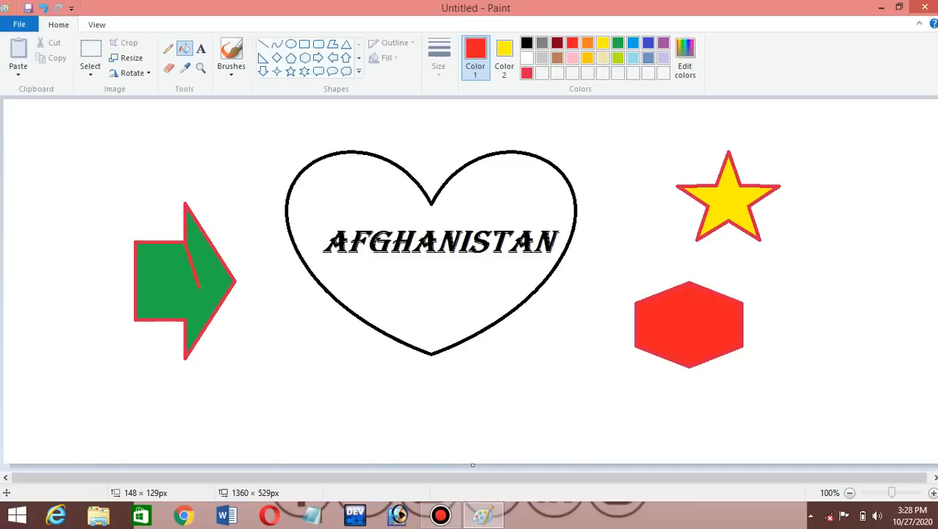
# Sample the hexagon's red with the Color picker and fill the heart with it, undoing a trial fill of the arrow.
pyautogui.click(185, 67)
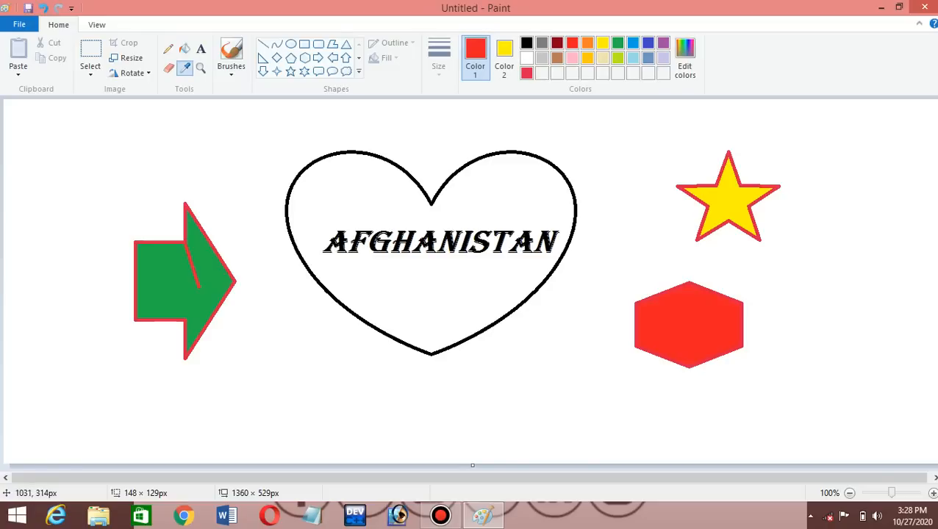
pyautogui.click(712, 317)
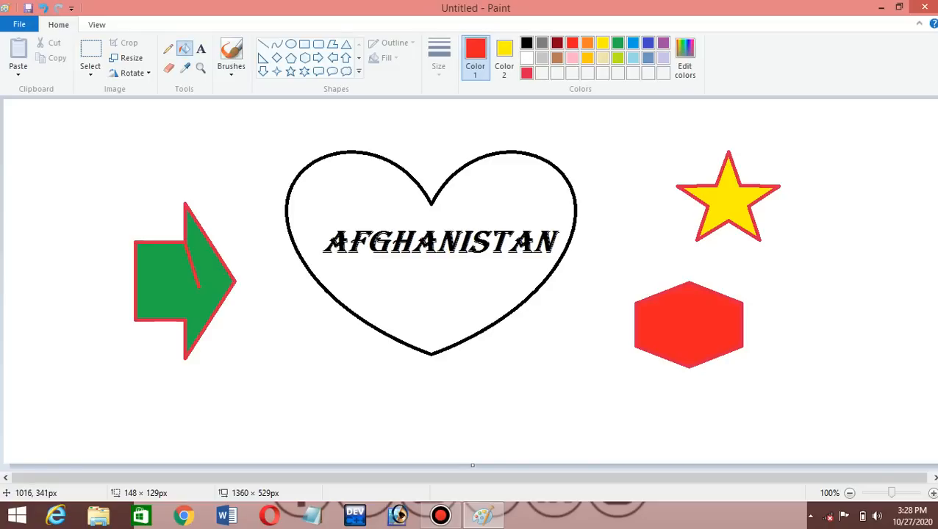
pyautogui.click(488, 220)
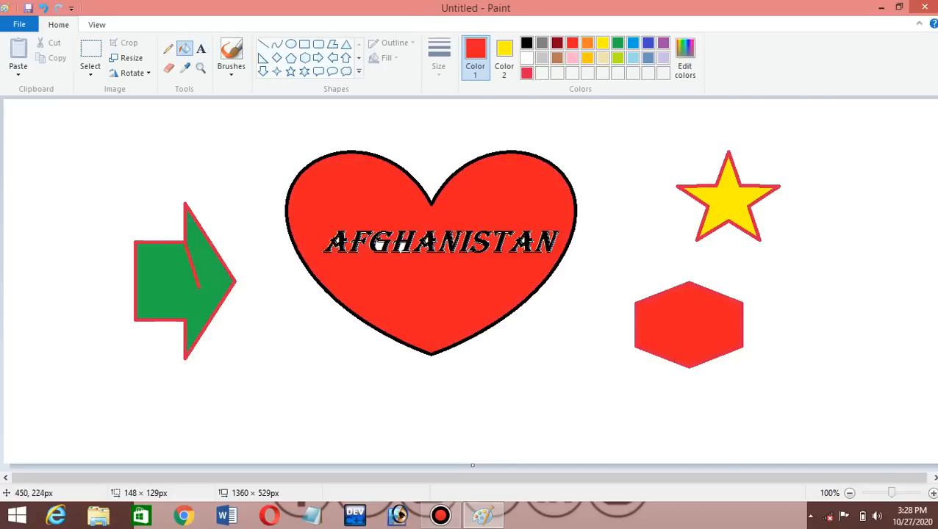
pyautogui.click(166, 302)
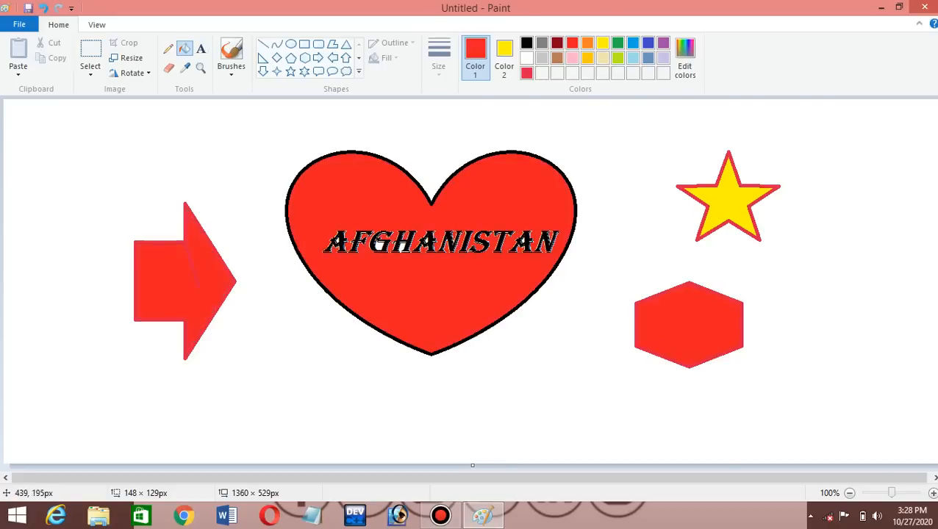
pyautogui.hotkey('ctrl', 'z')
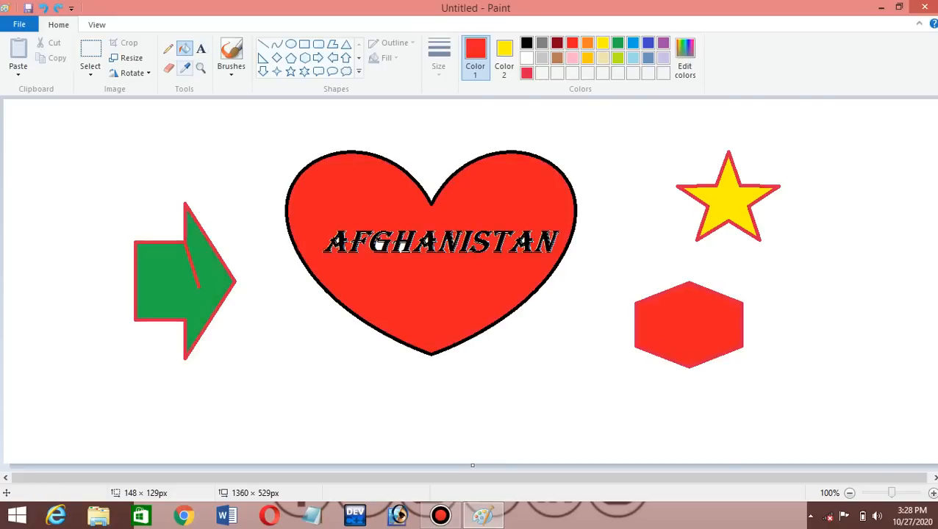
# Fill the white gaps in the letters G and H with yellow sampled from the star, undoing the stray fill of the heart.
pyautogui.click(185, 67)
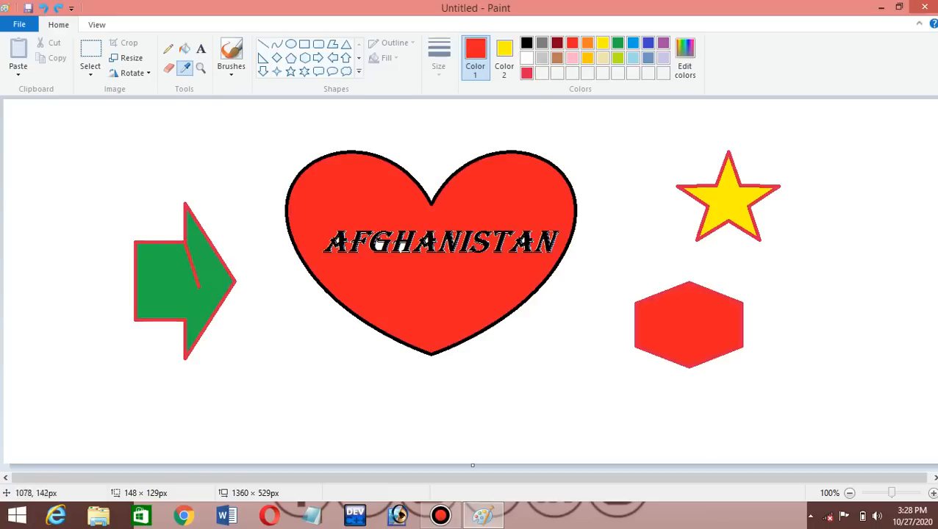
pyautogui.click(728, 206)
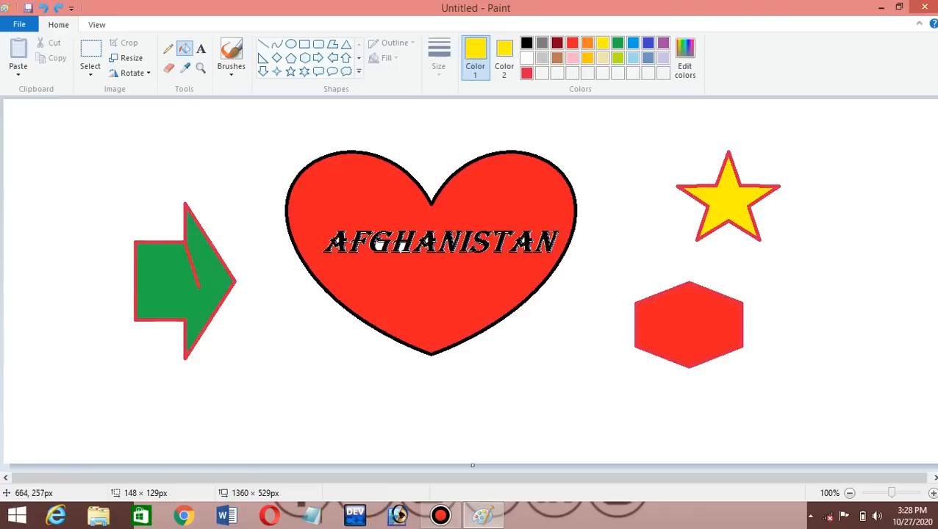
pyautogui.click(378, 245)
pyautogui.click(473, 254)
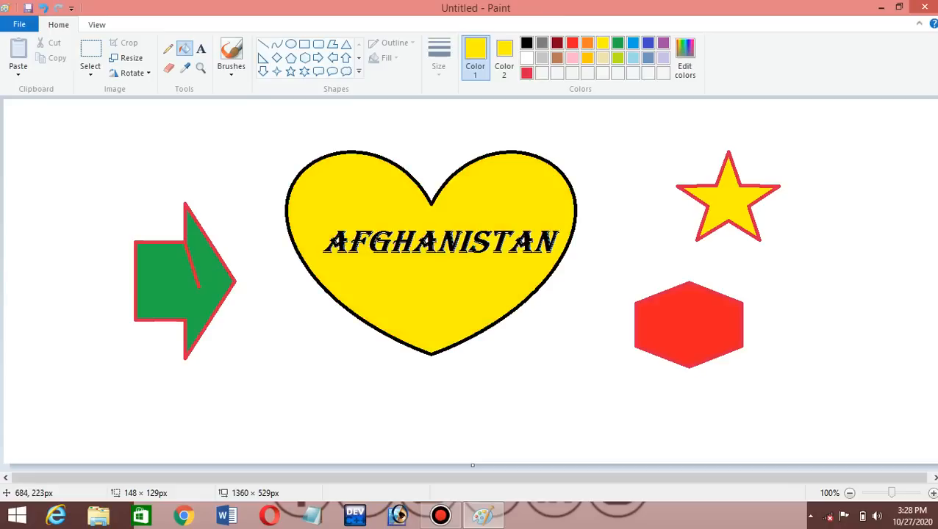
pyautogui.hotkey('ctrl', 'z')
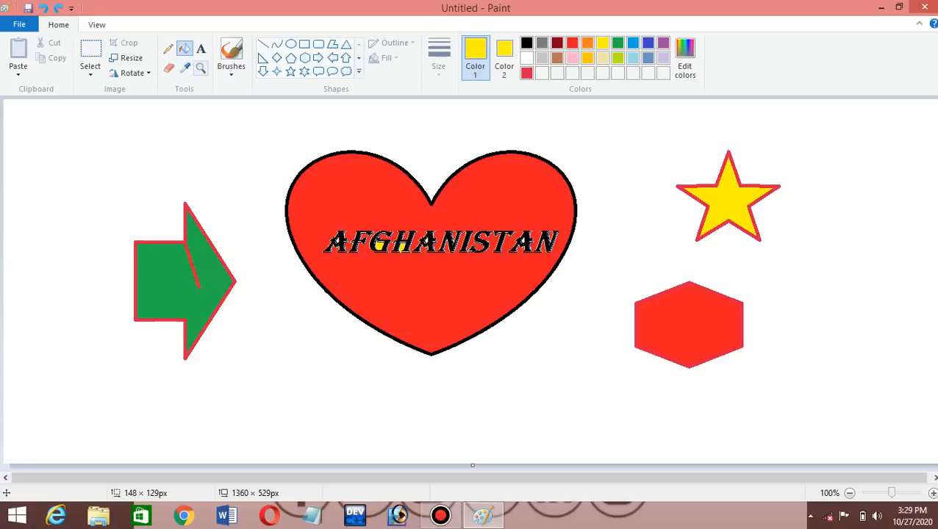
# Set Color 2 to red, ready for erasing within the heart's lettering.
pyautogui.click(199, 68)
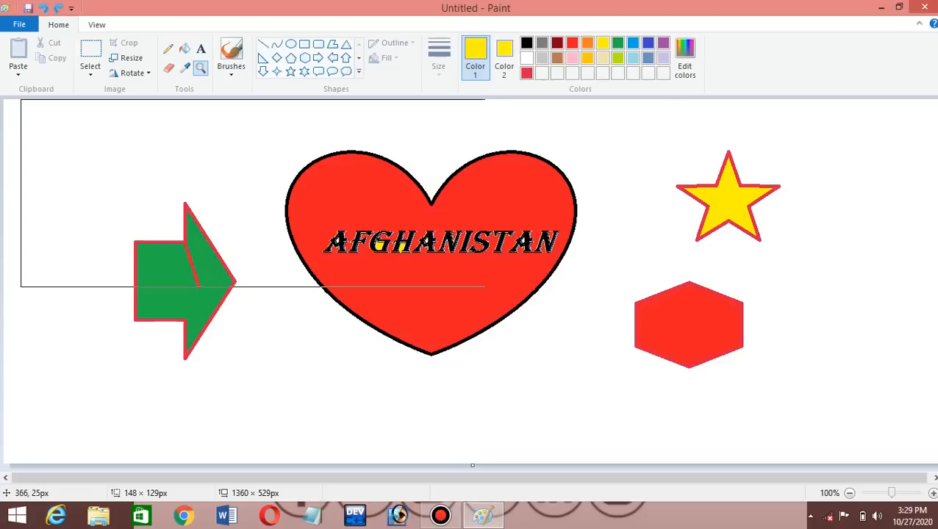
pyautogui.click(462, 239)
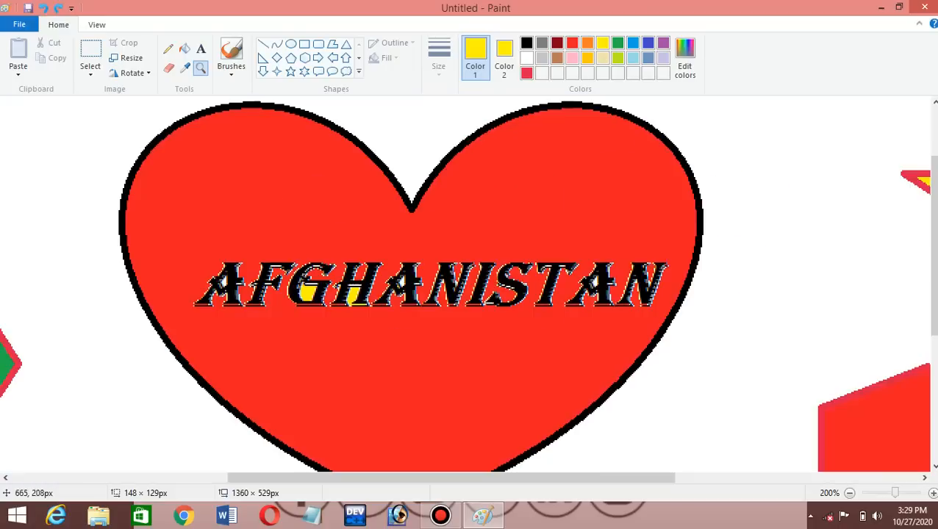
pyautogui.click(464, 241)
pyautogui.click(183, 324)
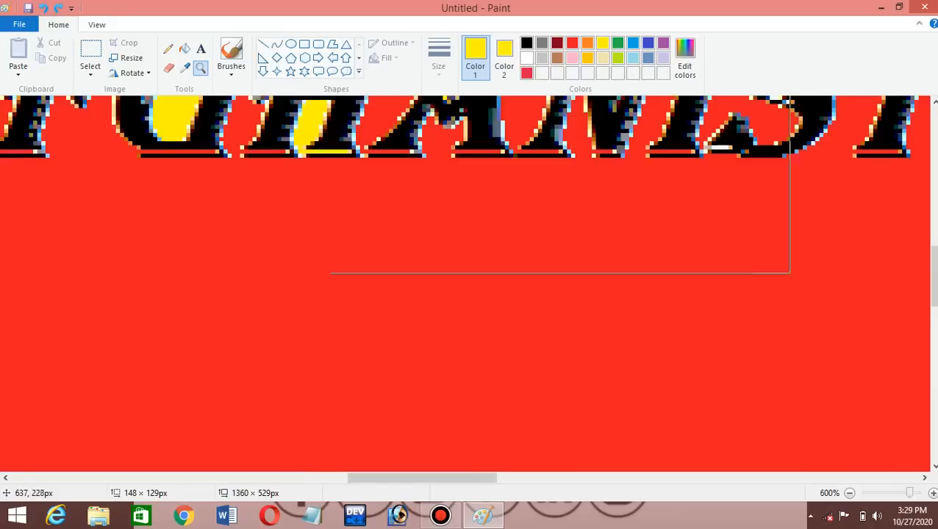
pyautogui.keyDown('ctrl'); pyautogui.scroll(1, 259, 170); pyautogui.keyUp('ctrl')
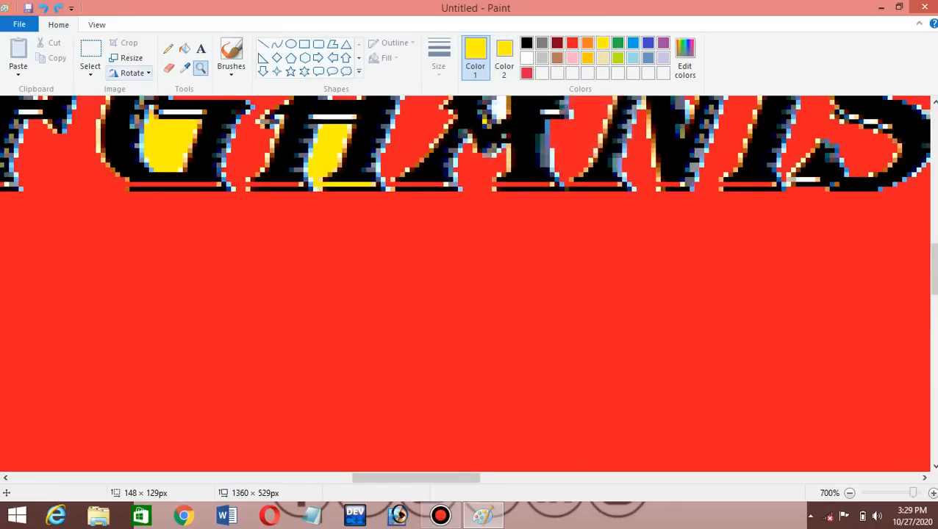
pyautogui.click(504, 58)
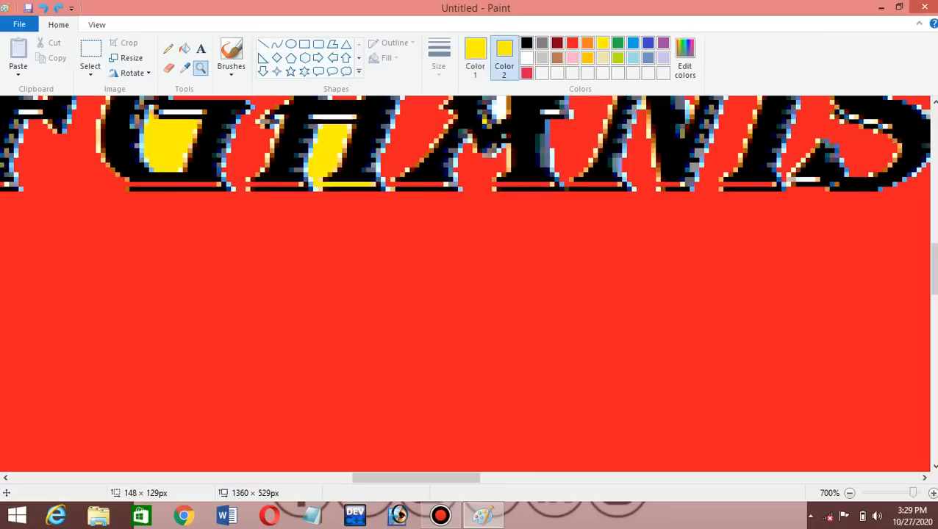
pyautogui.click(572, 43)
# Erase the yellow inside the letters G and H to red, using the smallest Eraser size.
pyautogui.click(169, 68)
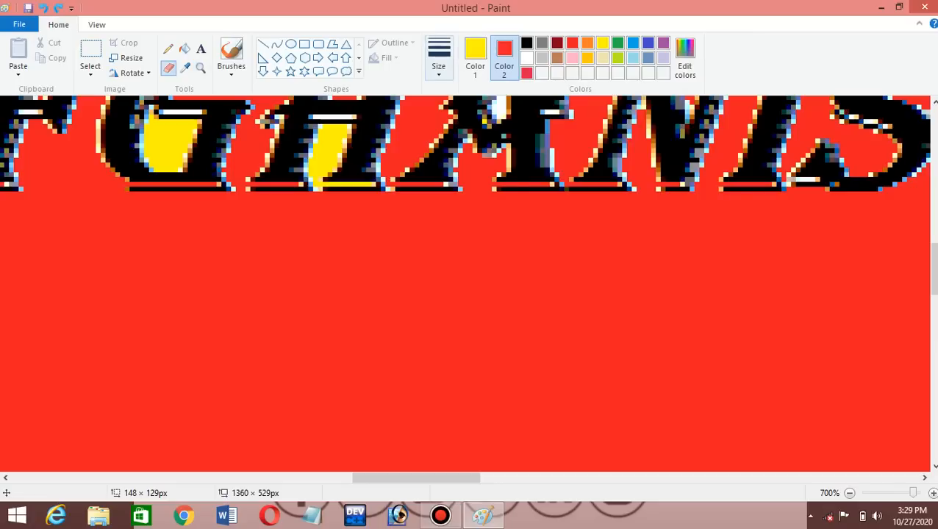
pyautogui.click(439, 57)
pyautogui.click(470, 179)
pyautogui.click(439, 57)
pyautogui.click(470, 95)
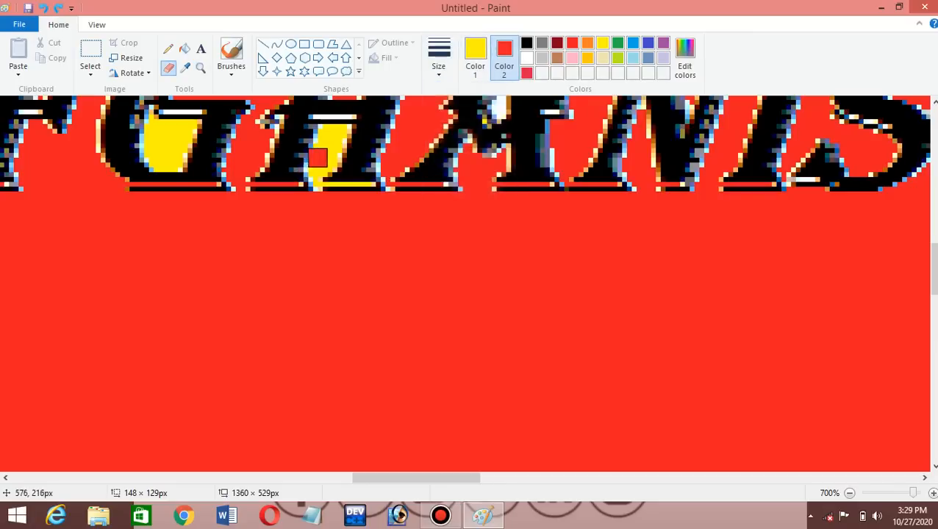
pyautogui.moveTo(327, 152)
pyautogui.mouseDown()
pyautogui.moveTo(328, 138)
pyautogui.moveTo(321, 163)
pyautogui.moveTo(312, 156)
pyautogui.moveTo(318, 172)
pyautogui.moveTo(323, 142)
pyautogui.moveTo(337, 133)
pyautogui.moveTo(327, 133)
pyautogui.moveTo(318, 191)
pyautogui.mouseUp()
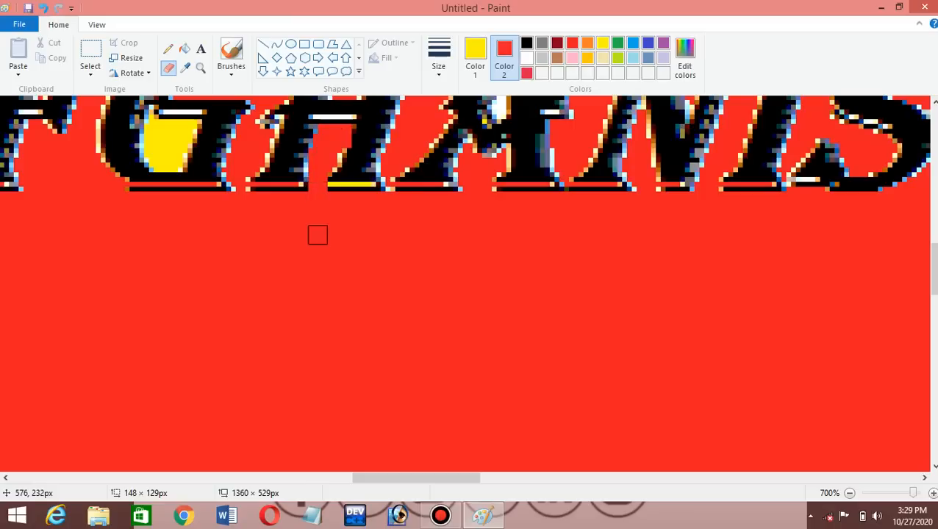
pyautogui.moveTo(216, 120)
pyautogui.mouseDown()
pyautogui.moveTo(175, 132)
pyautogui.moveTo(176, 158)
pyautogui.moveTo(172, 129)
pyautogui.moveTo(153, 134)
pyautogui.moveTo(153, 156)
pyautogui.moveTo(164, 157)
pyautogui.moveTo(183, 127)
pyautogui.moveTo(188, 133)
pyautogui.mouseUp()
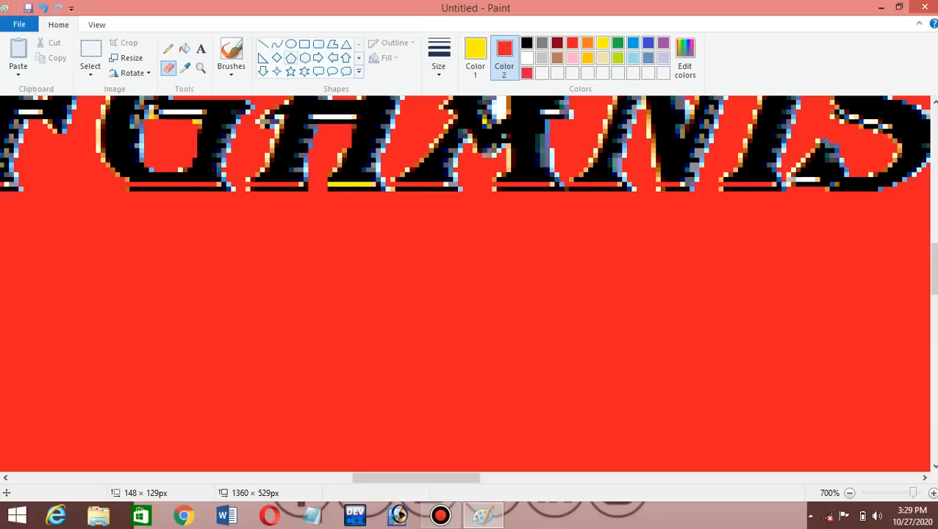
# Try enlarging the canvas to 1880 × 878 px, and undo the enlargement.
pyautogui.click(200, 66)
pyautogui.click(337, 228)
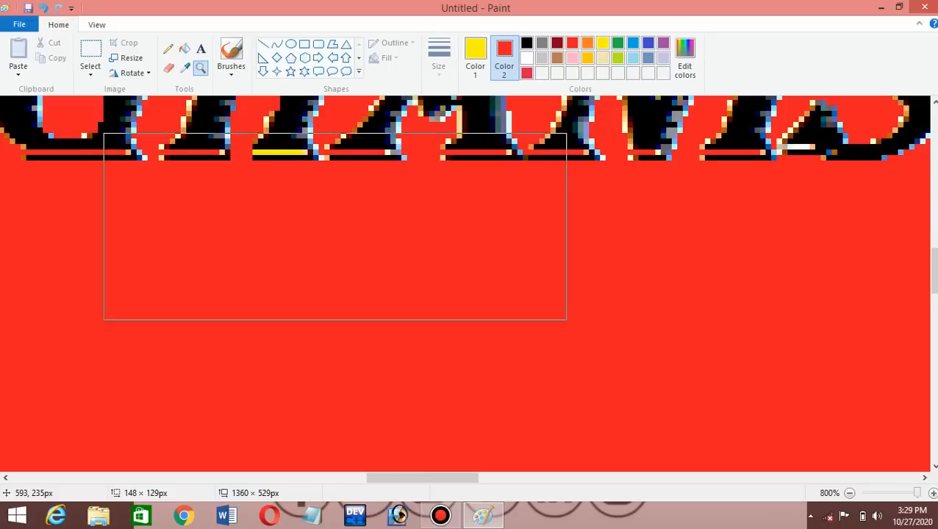
pyautogui.moveTo(917, 493); pyautogui.dragTo(876, 493)
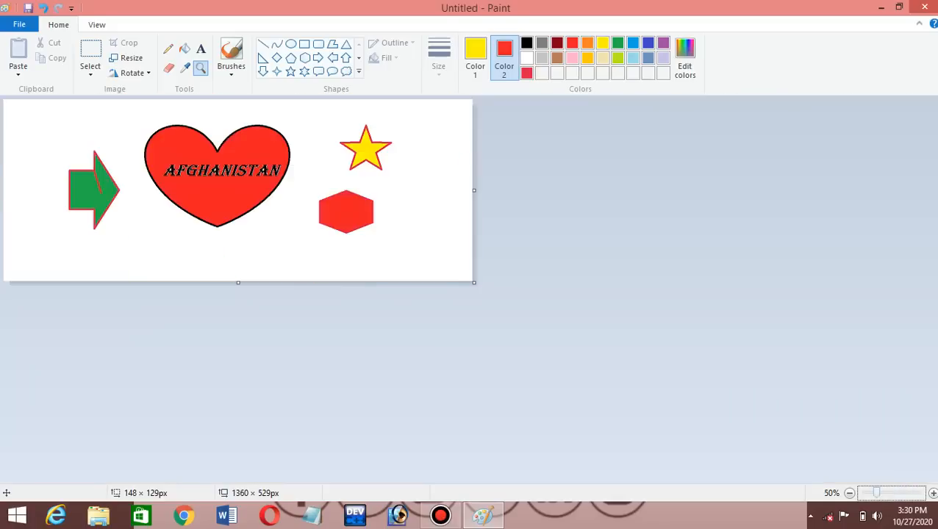
pyautogui.moveTo(474, 282); pyautogui.dragTo(653, 402)
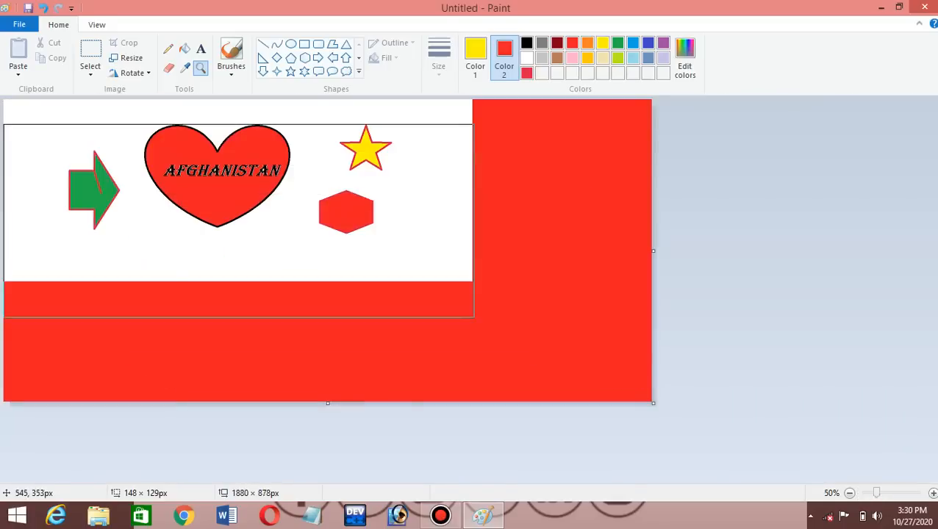
pyautogui.click(347, 240)
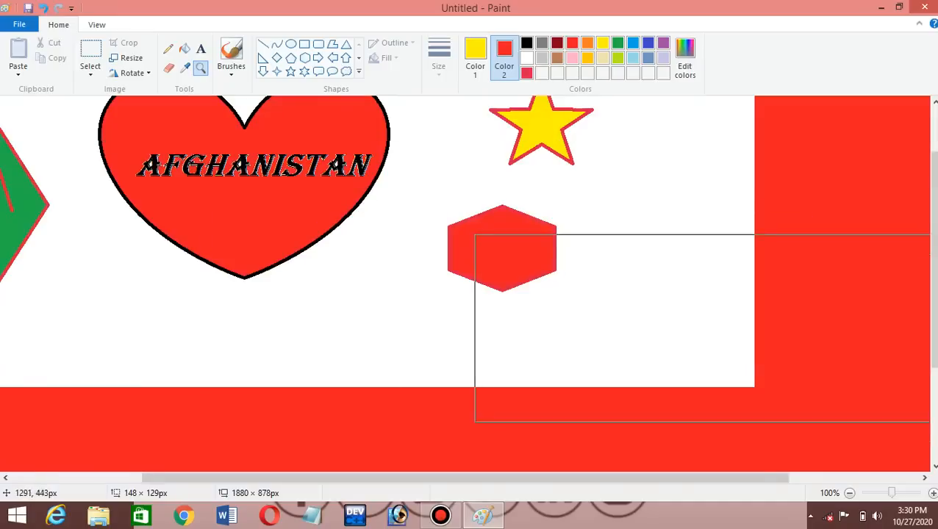
pyautogui.hotkey('ctrl', 'z')
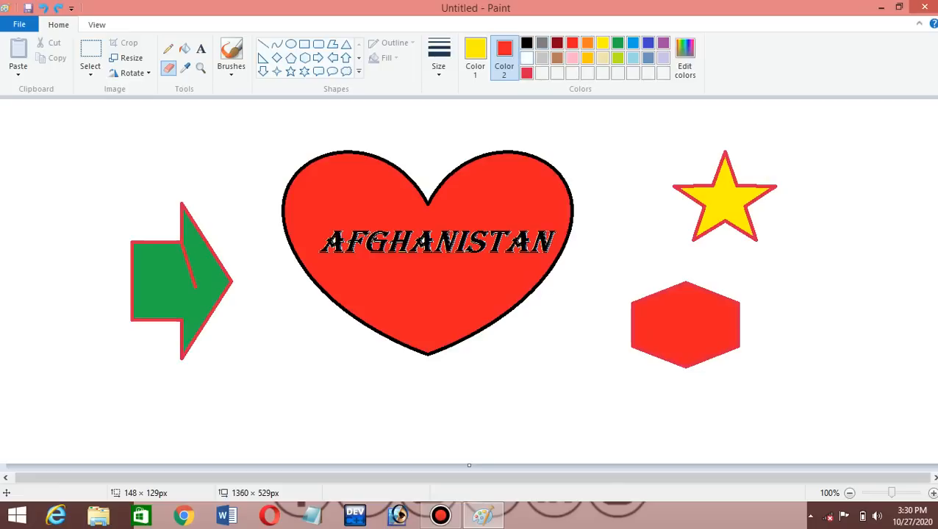
# Set Color 2 to white and draw yellow Crayon strokes below the heart and beside the arrow.
pyautogui.click(526, 58)
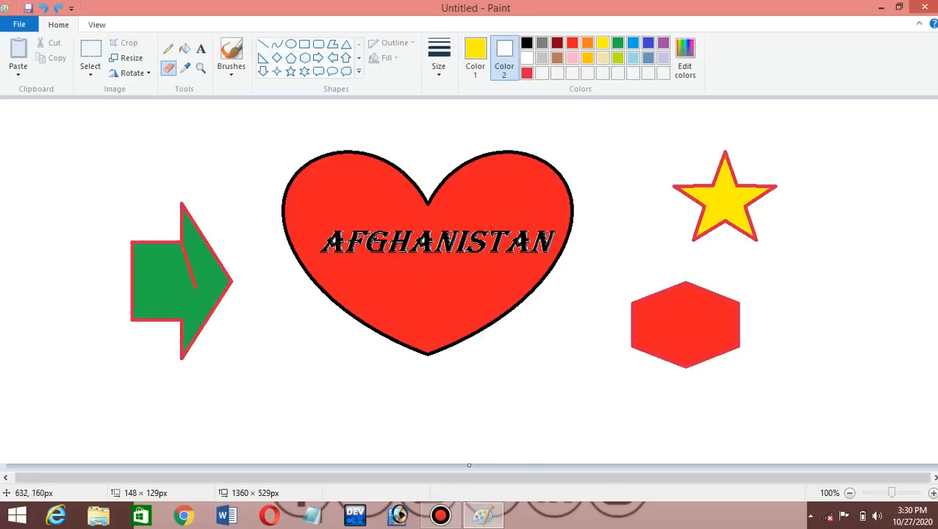
pyautogui.click(475, 58)
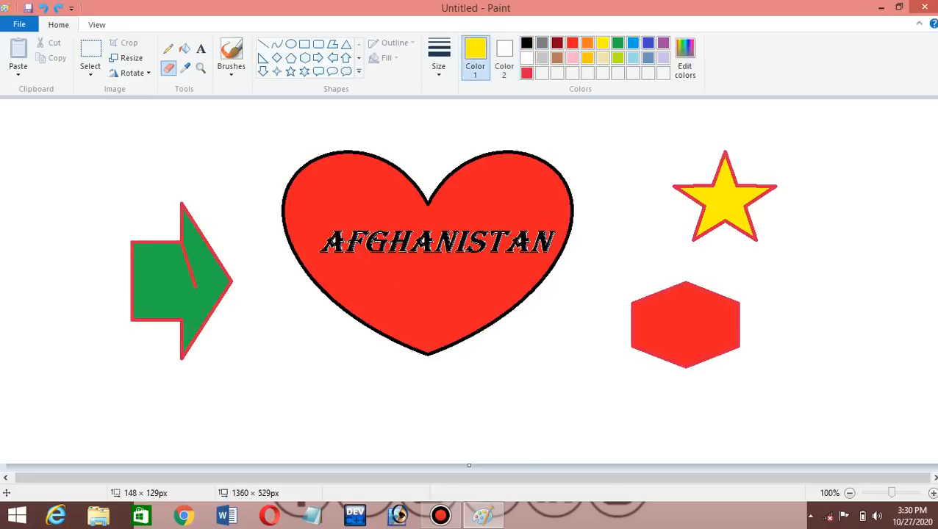
pyautogui.click(230, 70)
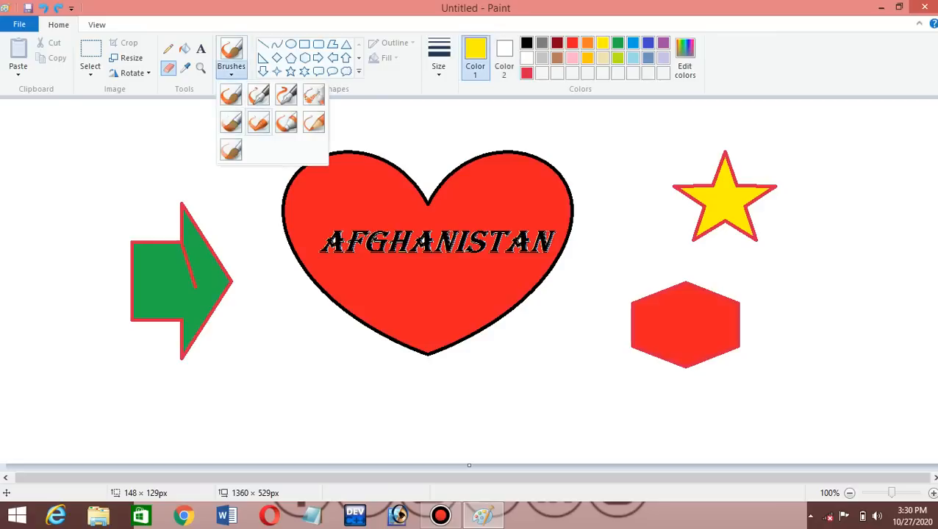
pyautogui.click(258, 122)
pyautogui.moveTo(544, 376)
pyautogui.mouseDown()
pyautogui.moveTo(505, 396)
pyautogui.moveTo(454, 406)
pyautogui.moveTo(374, 378)
pyautogui.moveTo(333, 406)
pyautogui.moveTo(327, 441)
pyautogui.mouseUp()
pyautogui.moveTo(252, 256); pyautogui.dragTo(266, 368)
pyautogui.moveTo(252, 261); pyautogui.dragTo(180, 401)
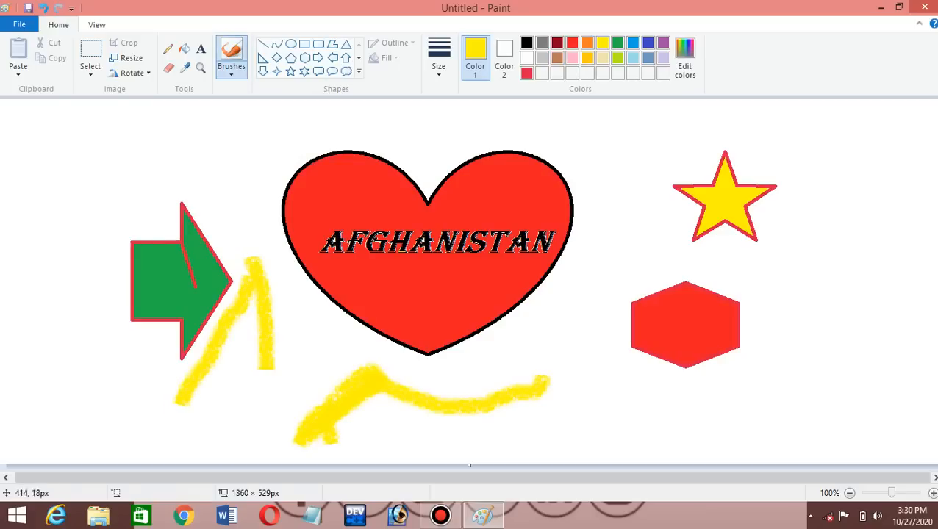
# Paint a yellow Watercolor brush stroke above the arrow and a Calligraphy brush 1 scribble beside the hexagon.
pyautogui.click(231, 59)
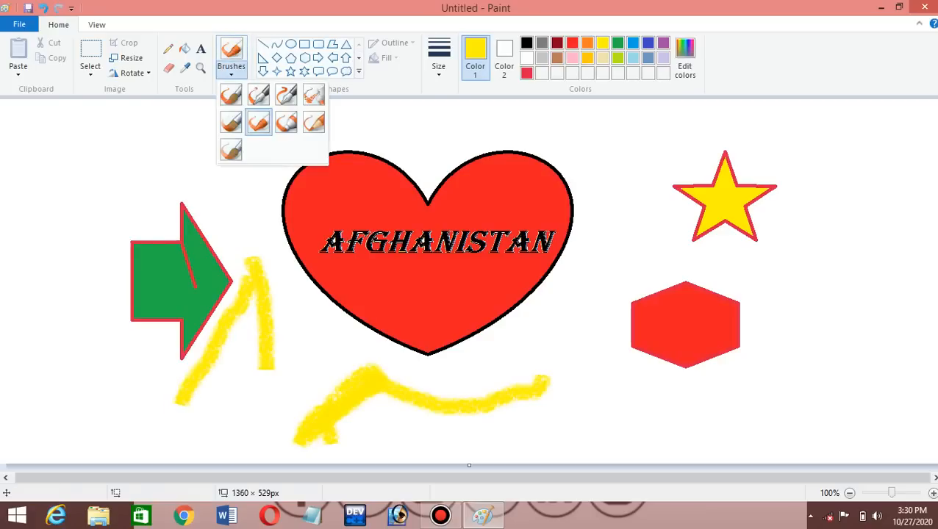
pyautogui.click(258, 122)
pyautogui.moveTo(163, 132)
pyautogui.mouseDown()
pyautogui.moveTo(102, 203)
pyautogui.moveTo(101, 224)
pyautogui.mouseUp()
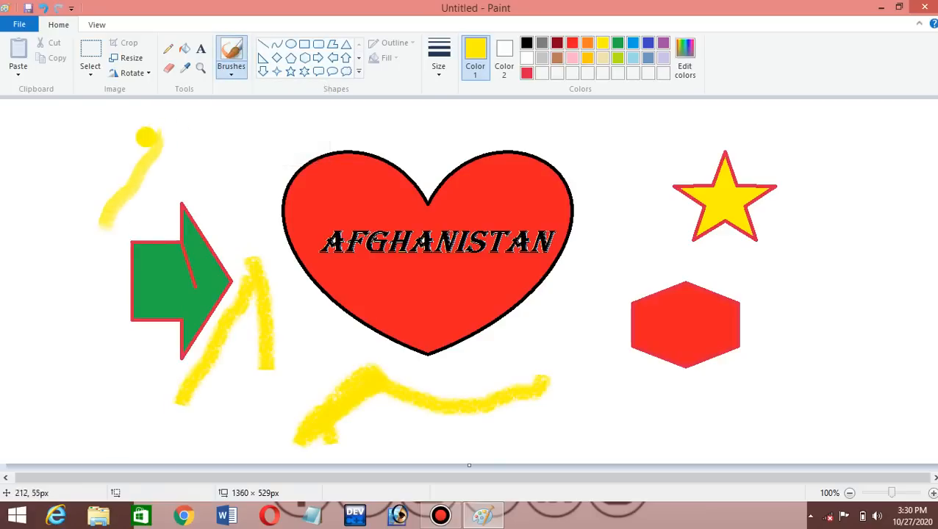
pyautogui.click(231, 67)
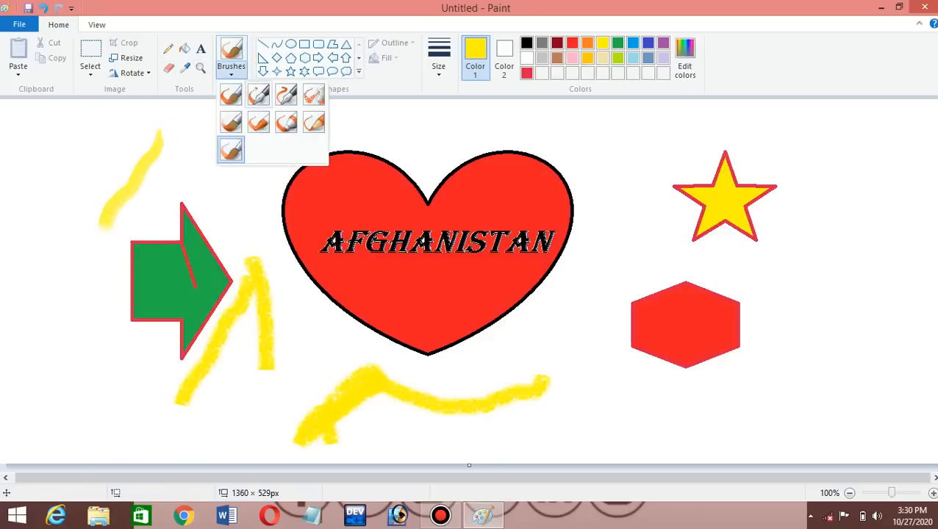
pyautogui.click(258, 94)
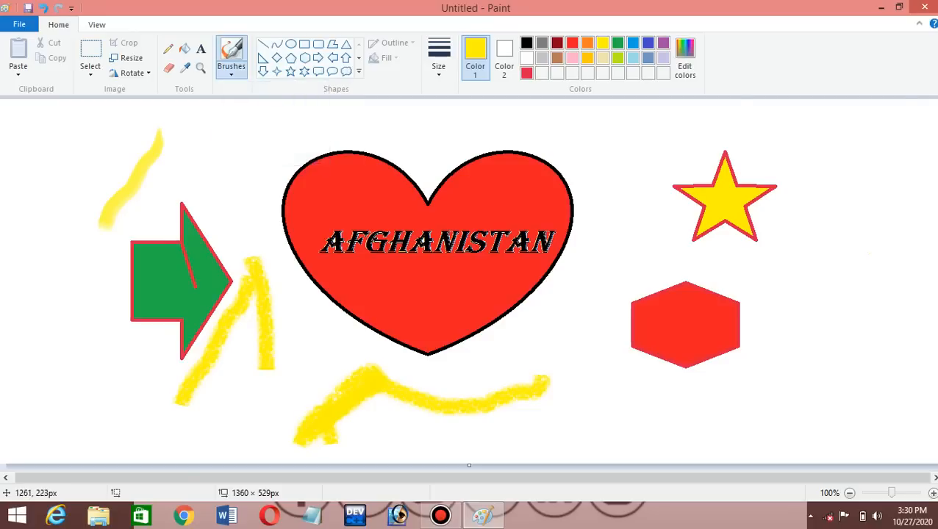
pyautogui.moveTo(870, 264)
pyautogui.mouseDown()
pyautogui.moveTo(884, 295)
pyautogui.moveTo(877, 321)
pyautogui.moveTo(861, 300)
pyautogui.moveTo(860, 328)
pyautogui.moveTo(841, 285)
pyautogui.moveTo(819, 321)
pyautogui.mouseUp()
# Set Color 1 to dark red and draw a short Natural pencil stroke near the heart's upper-left edge.
pyautogui.click(557, 42)
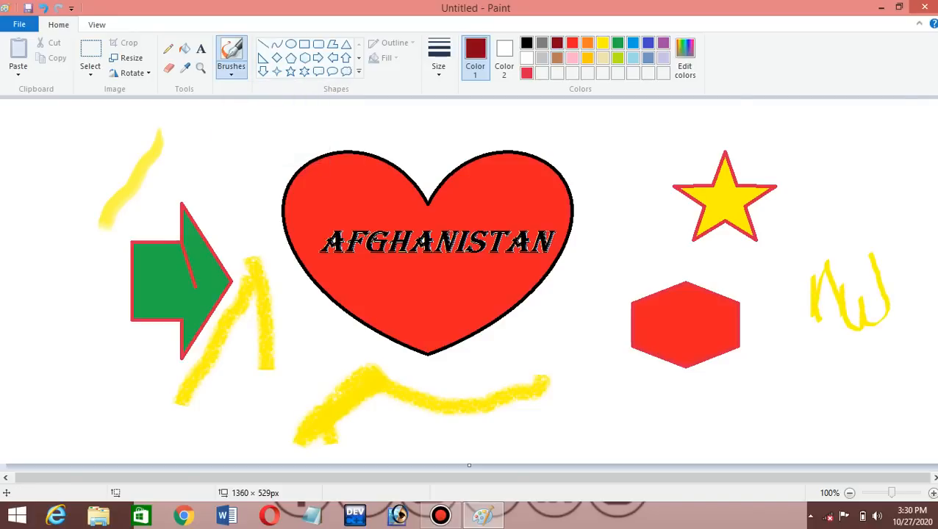
pyautogui.click(230, 74)
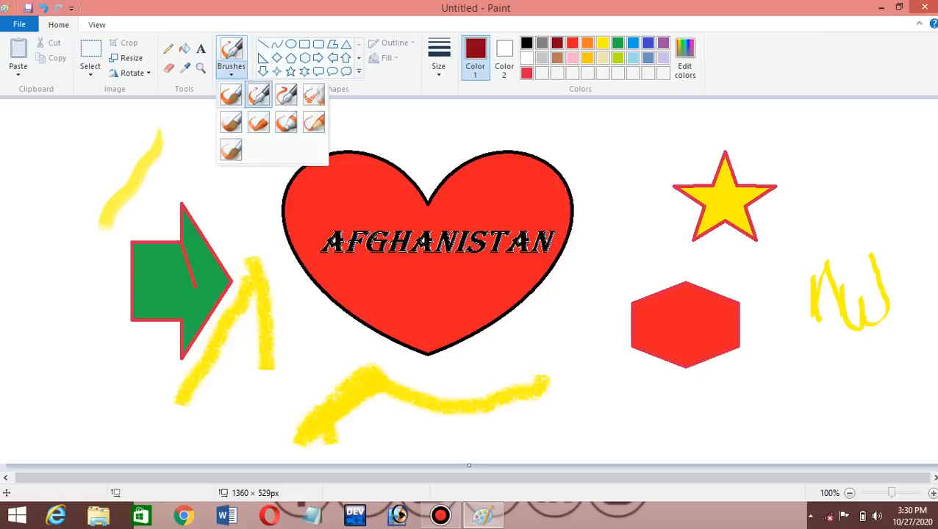
pyautogui.click(313, 122)
pyautogui.moveTo(280, 124); pyautogui.dragTo(252, 175)
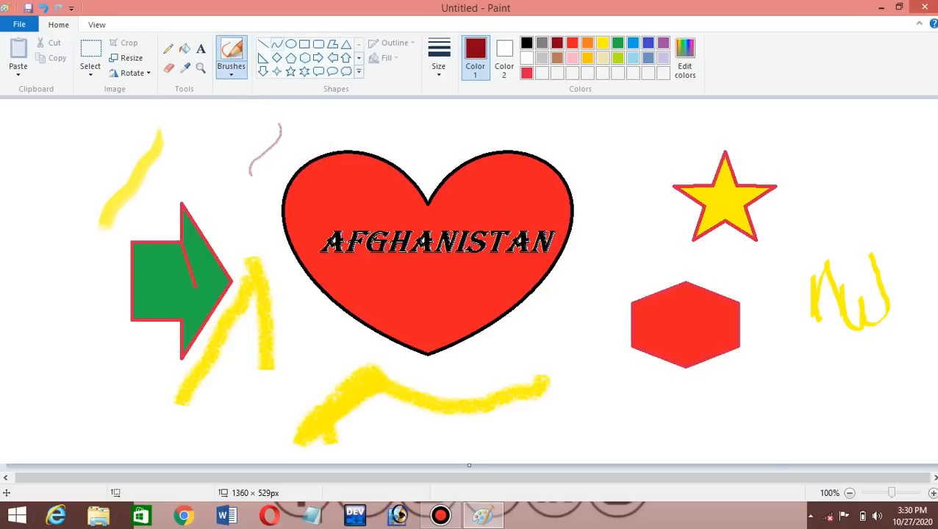
# Draw an ellipse of about 102 × 119 px above the arrow and a six-point star of about 191 × 180 px beside the yellow star.
pyautogui.click(291, 43)
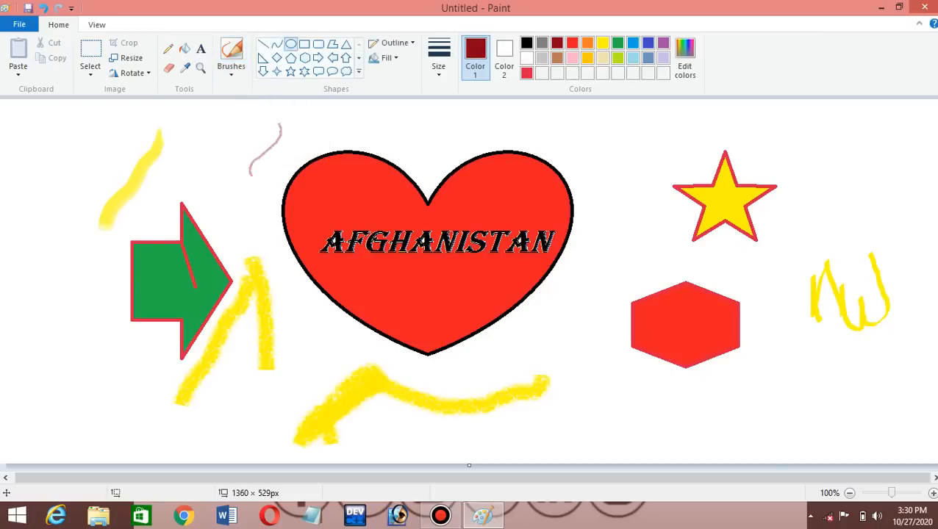
pyautogui.moveTo(199, 118); pyautogui.dragTo(270, 200)
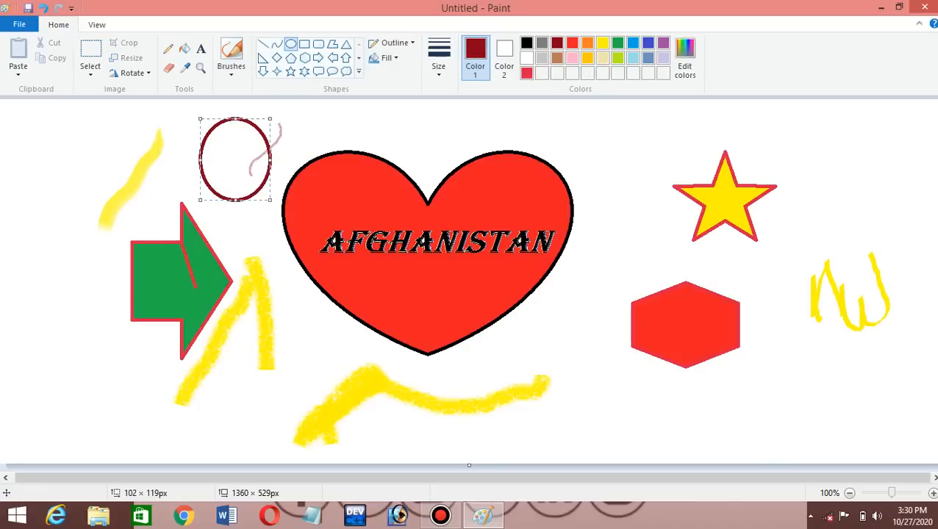
pyautogui.click(304, 72)
pyautogui.moveTo(783, 121)
pyautogui.mouseDown()
pyautogui.moveTo(882, 197)
pyautogui.moveTo(913, 245)
pyautogui.mouseUp()
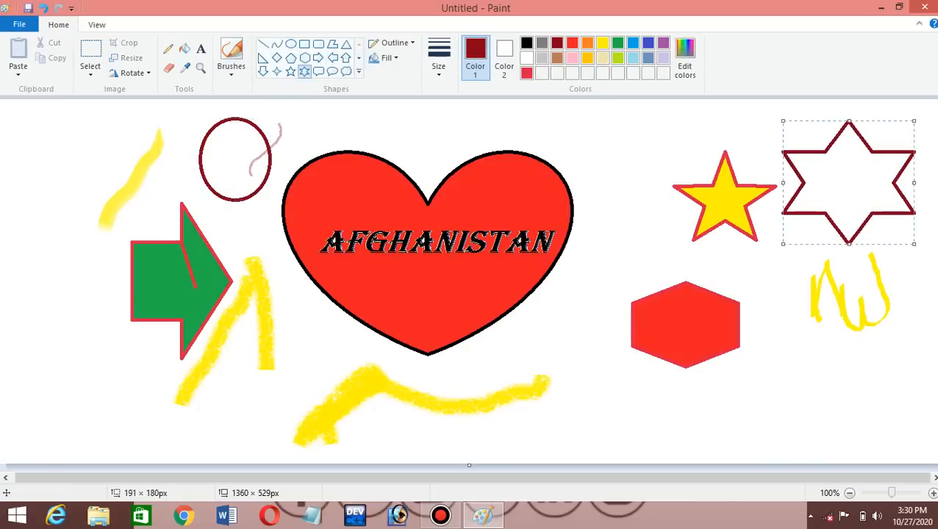
# Change the six-point star's outline to No outline.
pyautogui.click(358, 72)
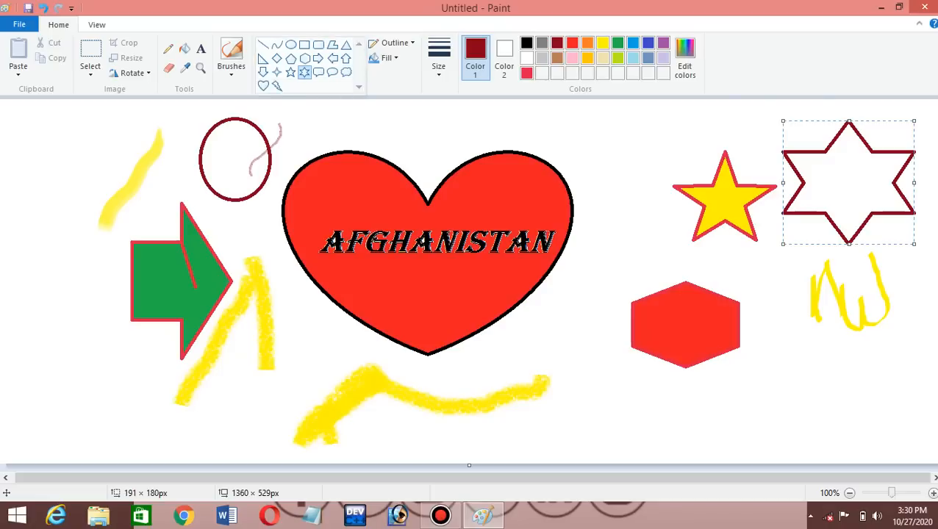
pyautogui.click(394, 43)
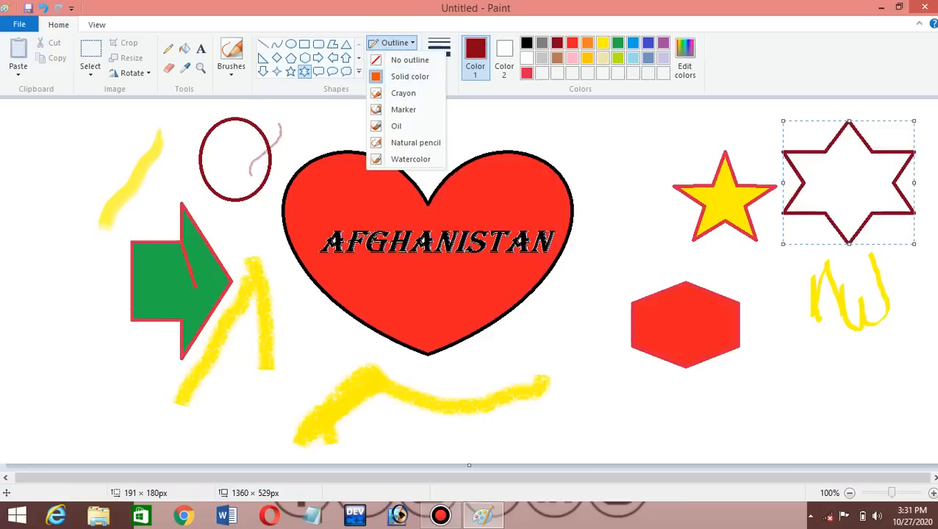
pyautogui.click(409, 60)
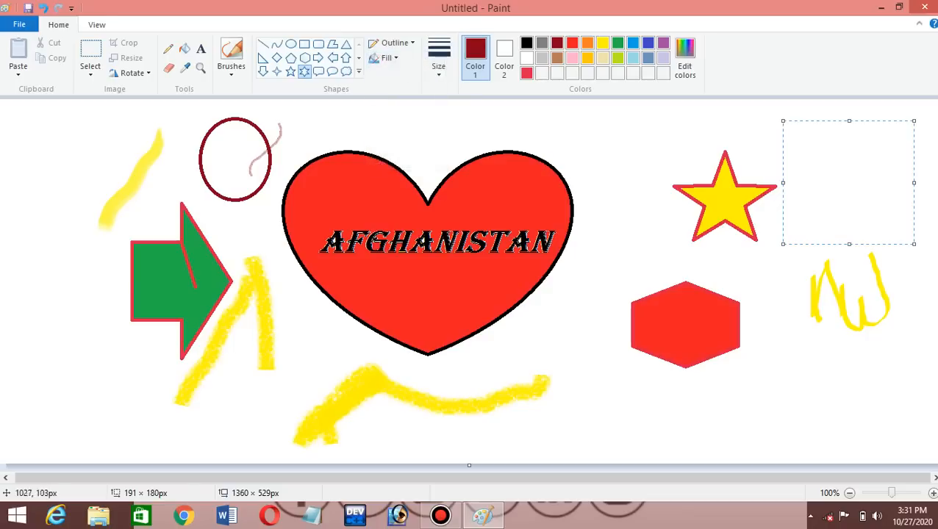
# Try Rectangular selection around the yellow star twice, about 212 × 193 px and 227 × 236 px, clearing each selection.
pyautogui.click(90, 68)
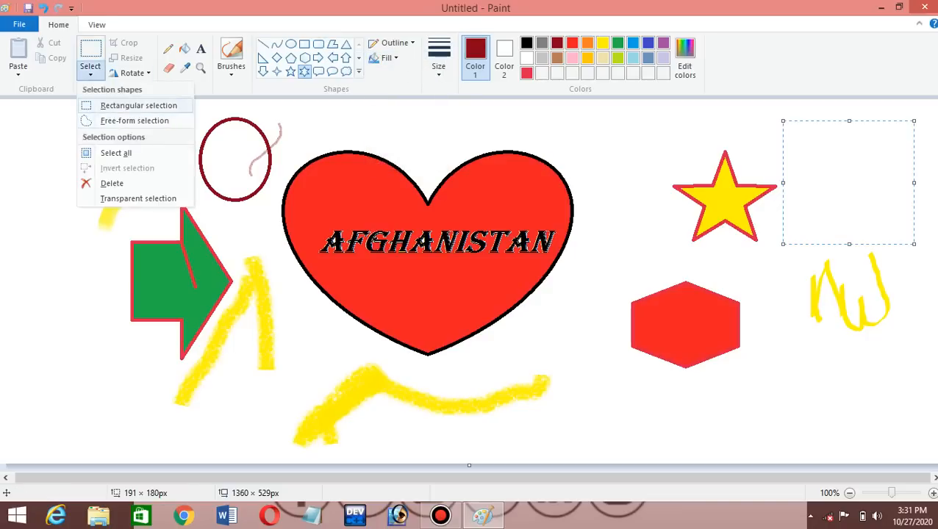
pyautogui.click(136, 105)
pyautogui.moveTo(649, 136); pyautogui.dragTo(796, 270)
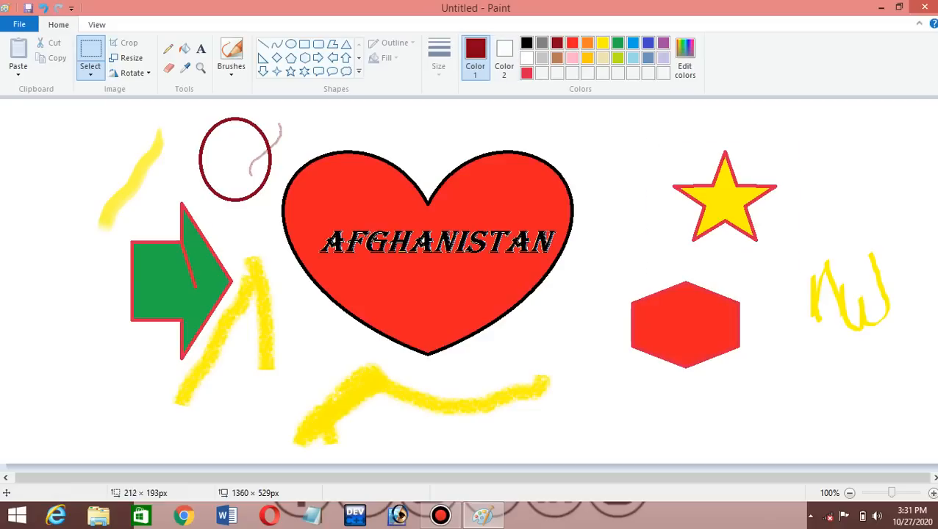
pyautogui.click(852, 189)
pyautogui.moveTo(689, 137); pyautogui.dragTo(846, 300)
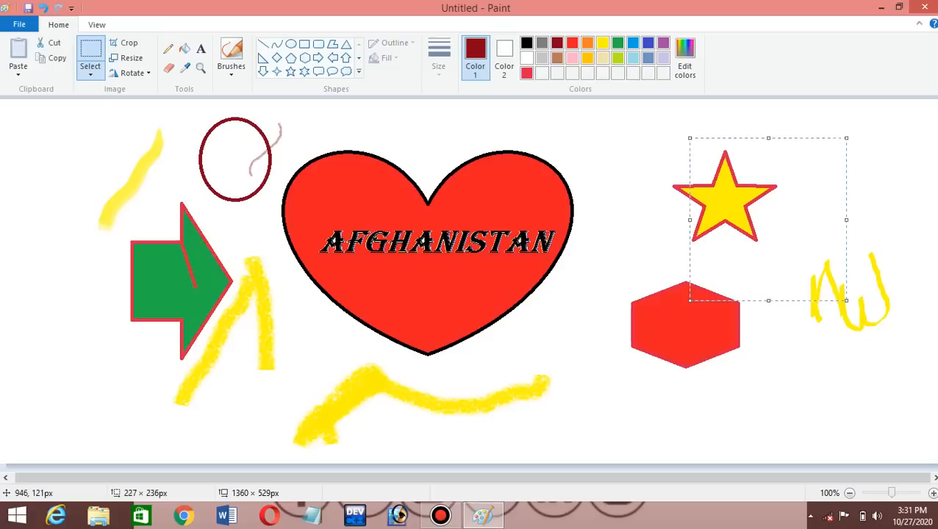
pyautogui.click(653, 184)
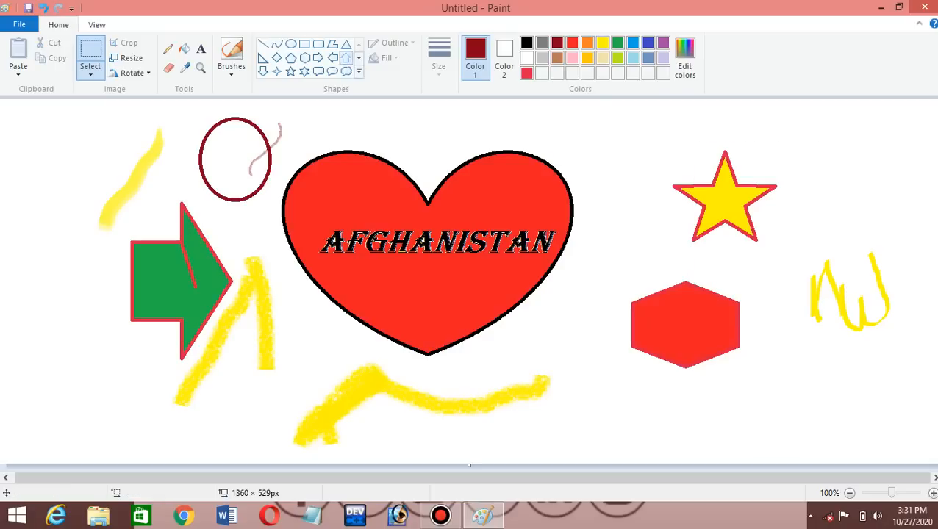
# Try an up arrow of about 89 × 98 px beside the yellow star and a dark red background fill, undoing the fill.
pyautogui.click(345, 58)
pyautogui.moveTo(612, 127); pyautogui.dragTo(674, 195)
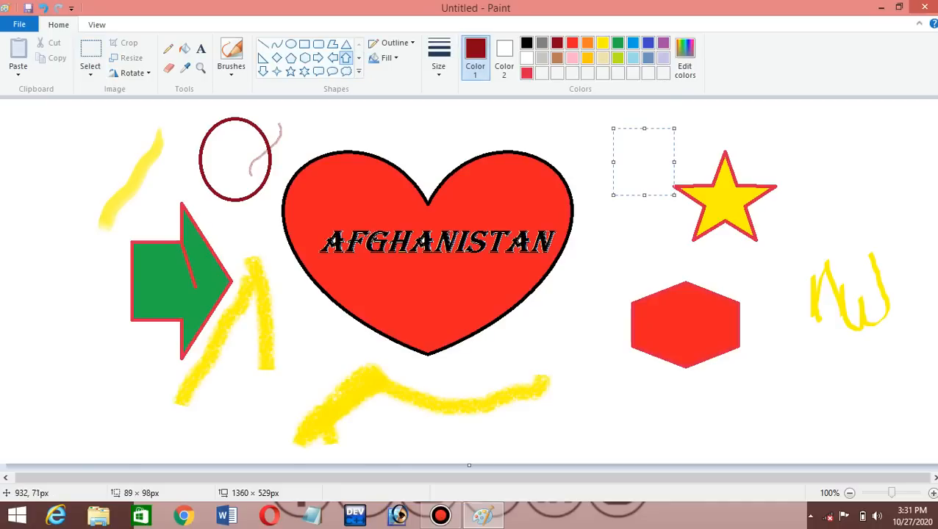
pyautogui.click(184, 49)
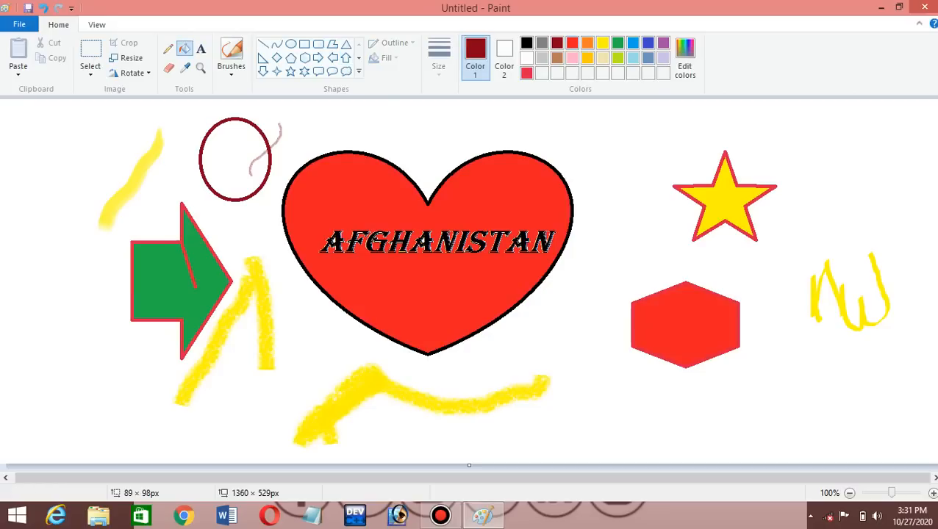
pyautogui.click(751, 168)
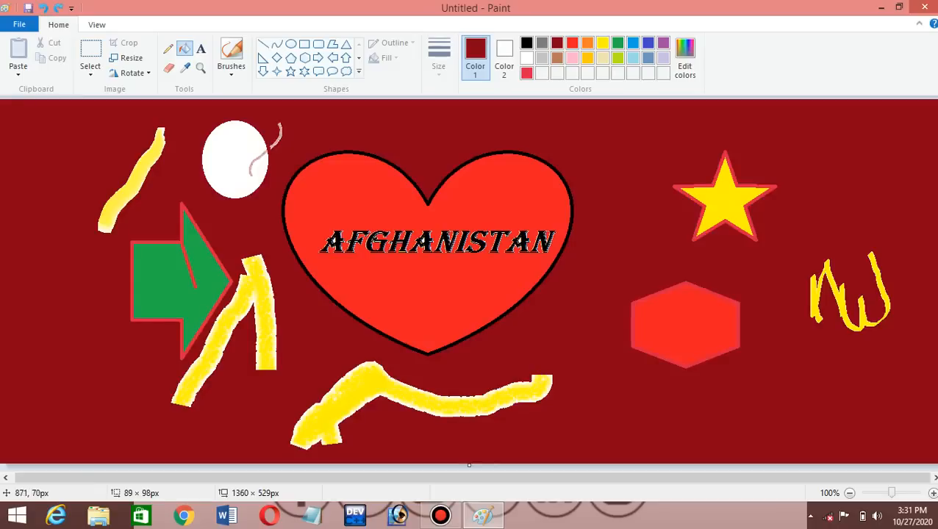
pyautogui.hotkey('ctrl', 'z')
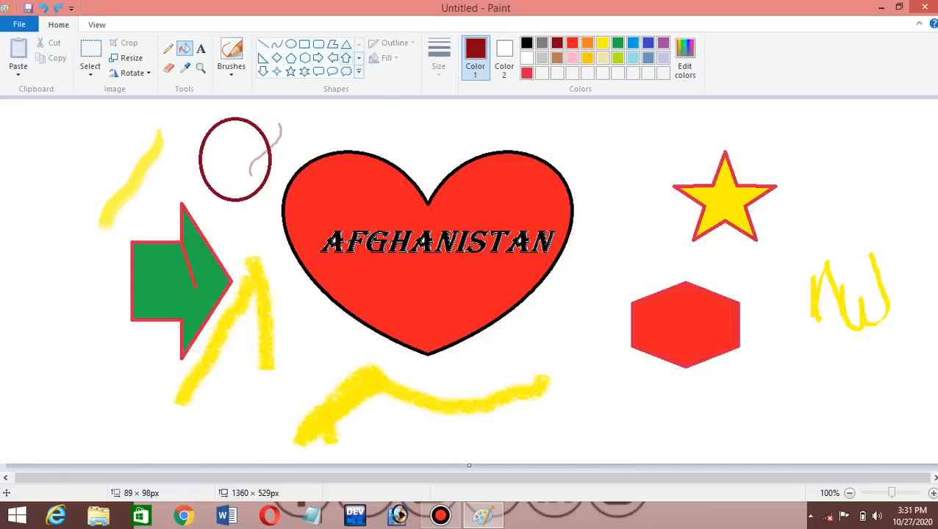
# Try drawing a rounded rectangle of about 53 × 49 px with No outline beside the yellow star.
pyautogui.click(359, 72)
pyautogui.click(318, 44)
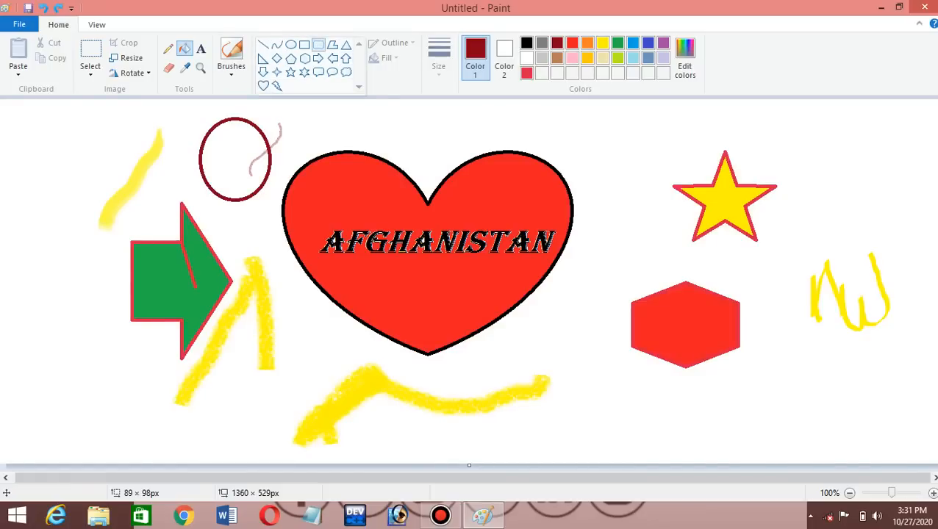
pyautogui.click(394, 42)
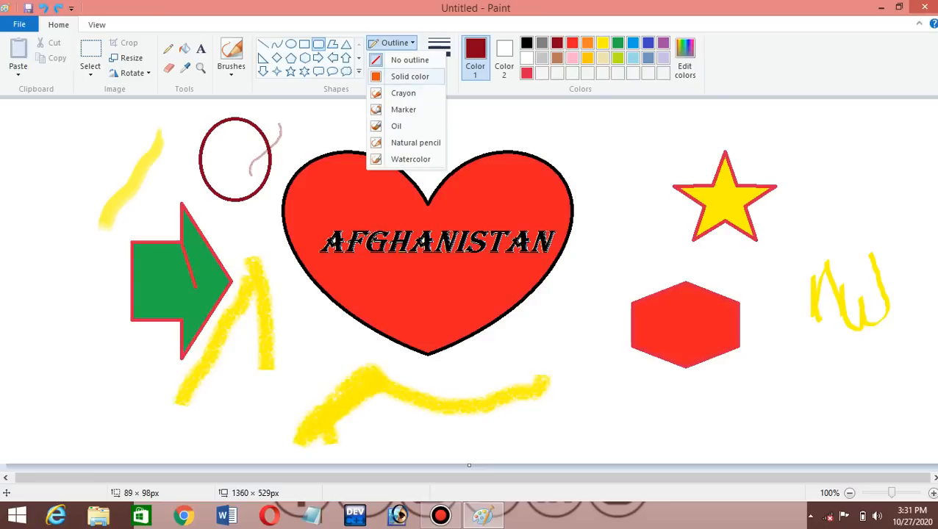
pyautogui.click(674, 151)
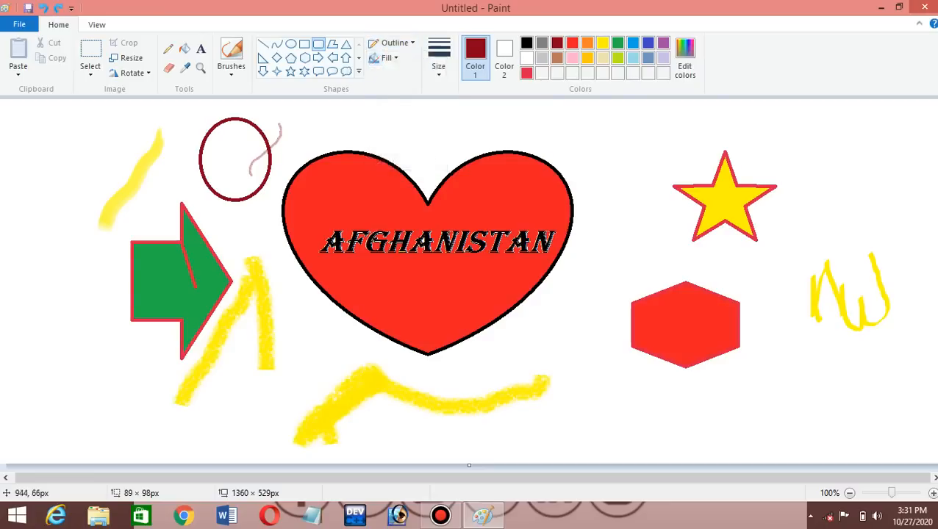
pyautogui.moveTo(626, 126); pyautogui.dragTo(663, 158)
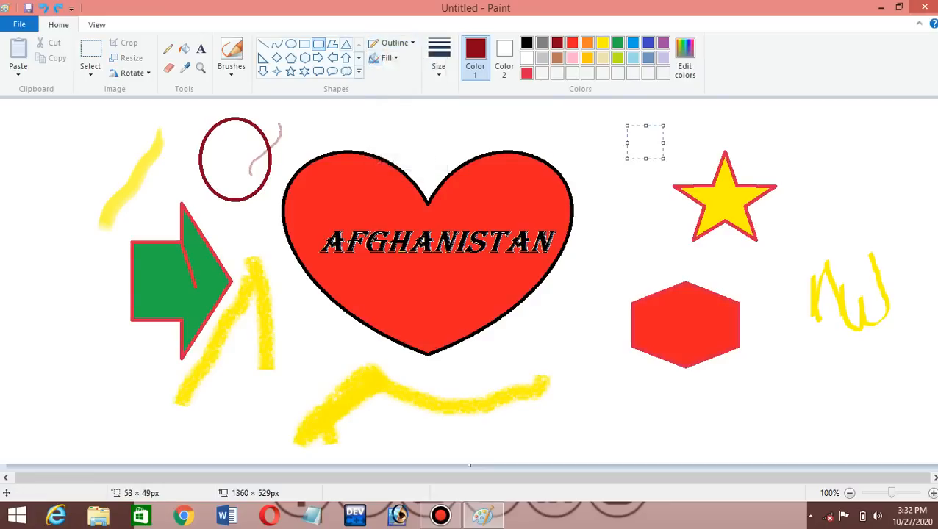
# Draw two Solid color outlined triangles beside the yellow star: a dark red one of about 76 × 71 px and a yellow one of about 197 × 202 px.
pyautogui.click(346, 44)
pyautogui.moveTo(616, 129); pyautogui.dragTo(667, 177)
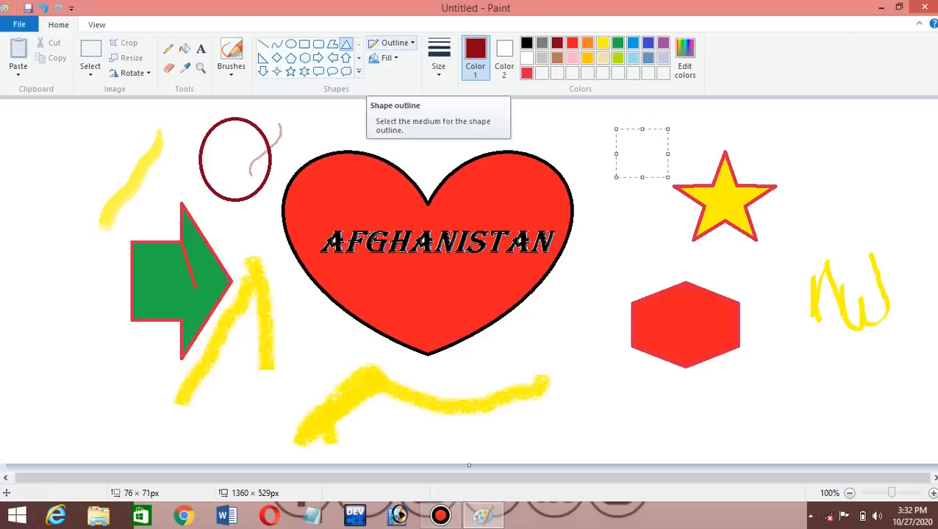
pyautogui.click(394, 43)
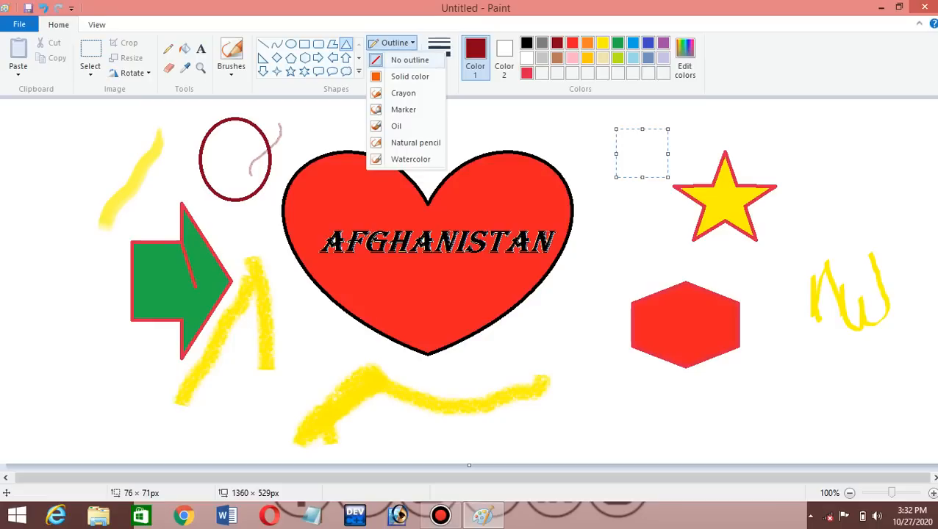
pyautogui.click(404, 77)
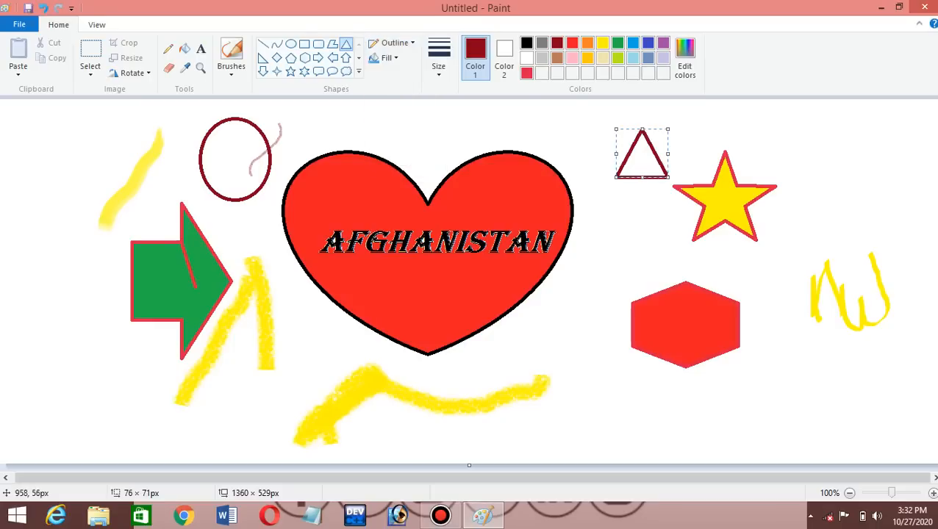
pyautogui.moveTo(764, 155); pyautogui.dragTo(898, 292)
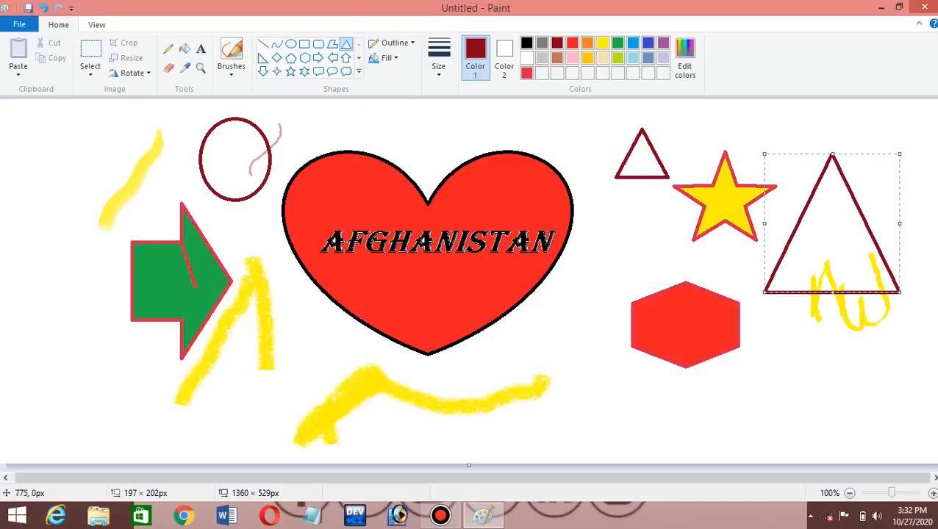
pyautogui.click(601, 42)
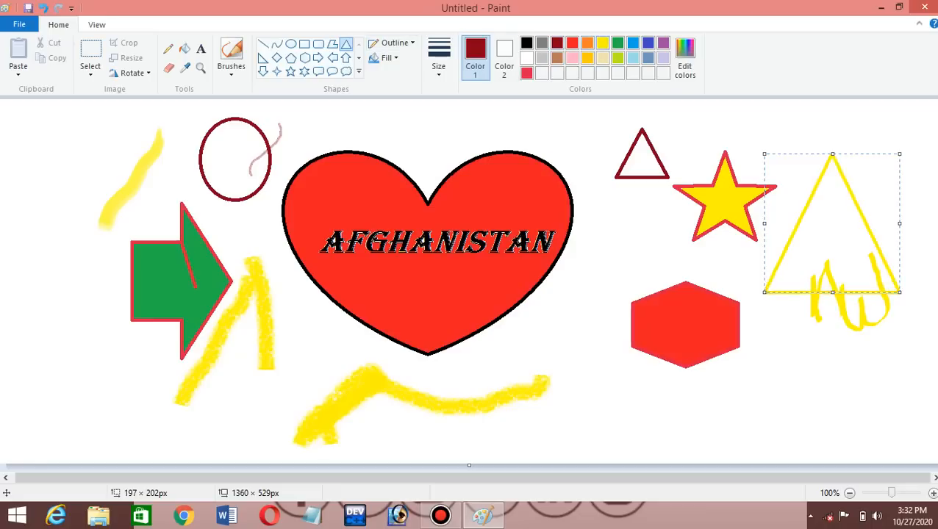
# Draw a yellow right arrow of about 161 × 158 px overlapping the green arrow with a Crayon outline, and change the outline to Natural pencil.
pyautogui.click(317, 58)
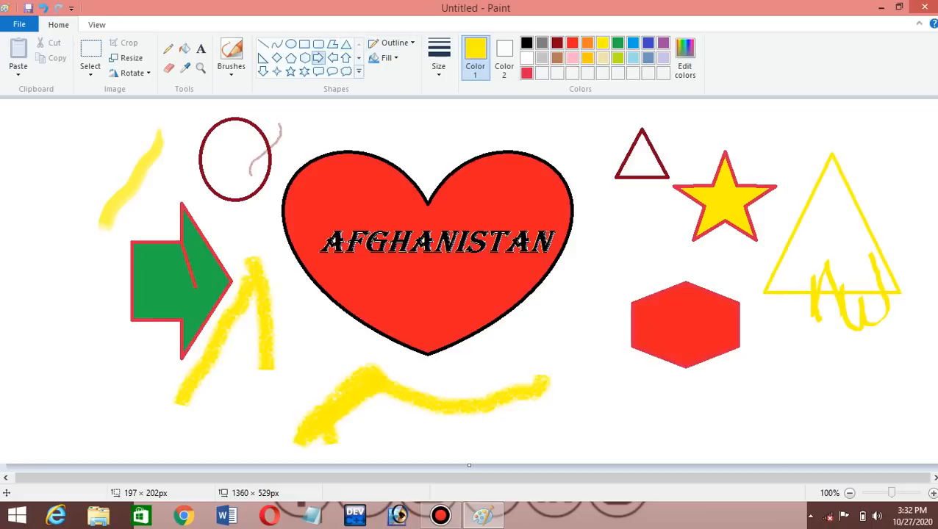
pyautogui.click(394, 43)
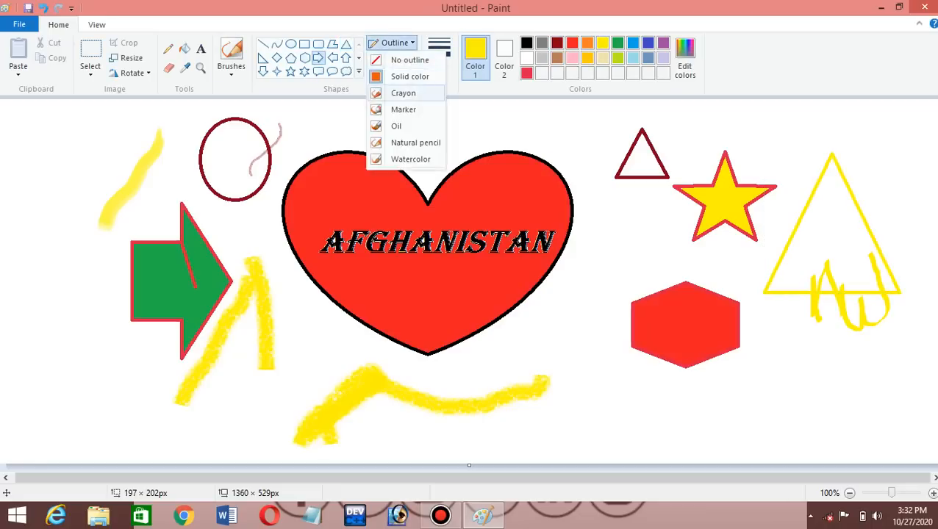
pyautogui.click(410, 159)
pyautogui.moveTo(47, 277)
pyautogui.mouseDown()
pyautogui.moveTo(109, 356)
pyautogui.moveTo(159, 384)
pyautogui.mouseUp()
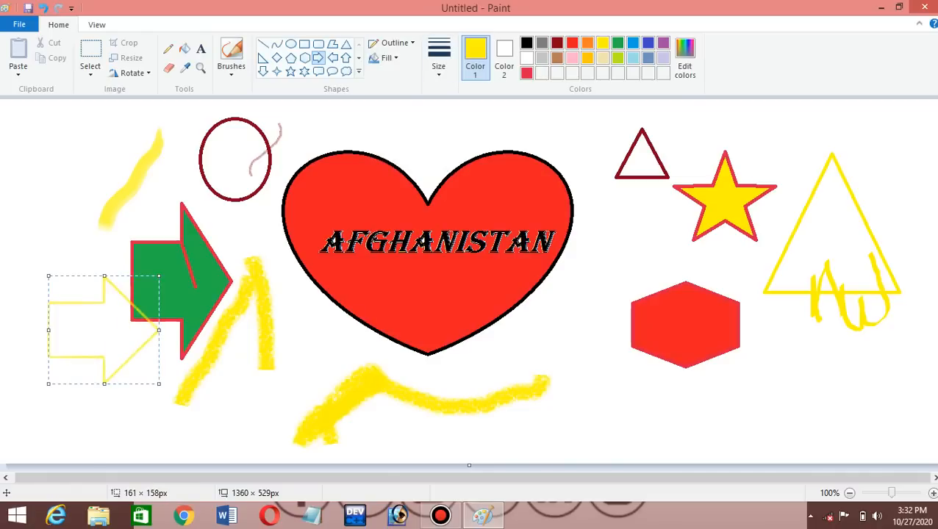
pyautogui.click(392, 43)
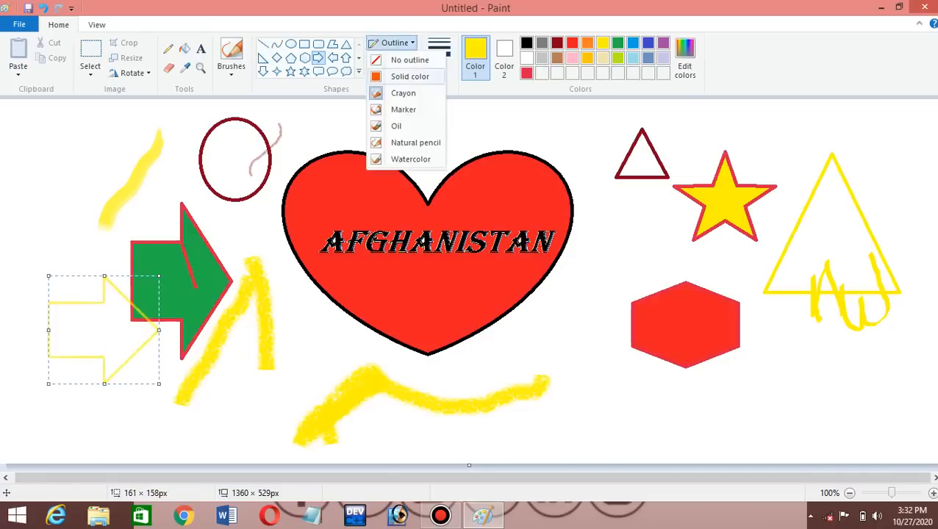
pyautogui.click(415, 142)
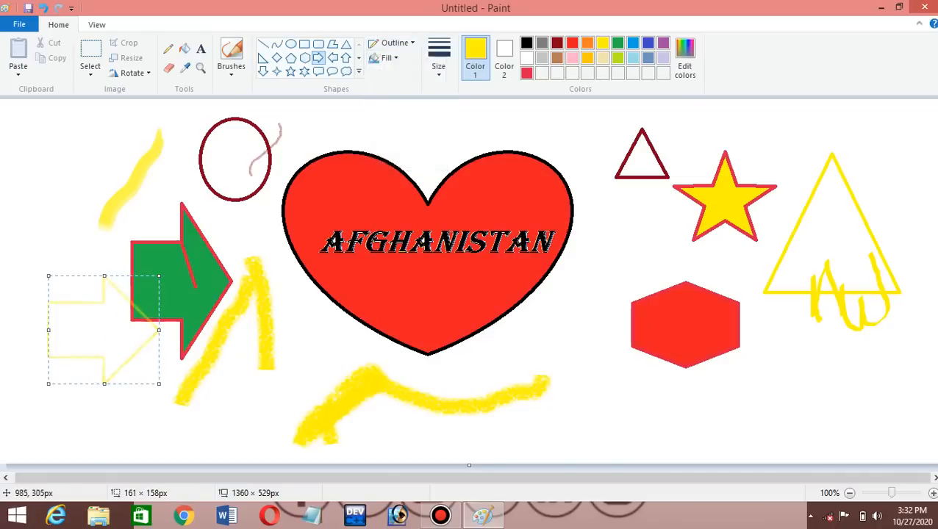
# Try a second right arrow of about 116 × 158 px beside the red hexagon, view its fill options, and undo it.
pyautogui.moveTo(557, 309); pyautogui.dragTo(636, 415)
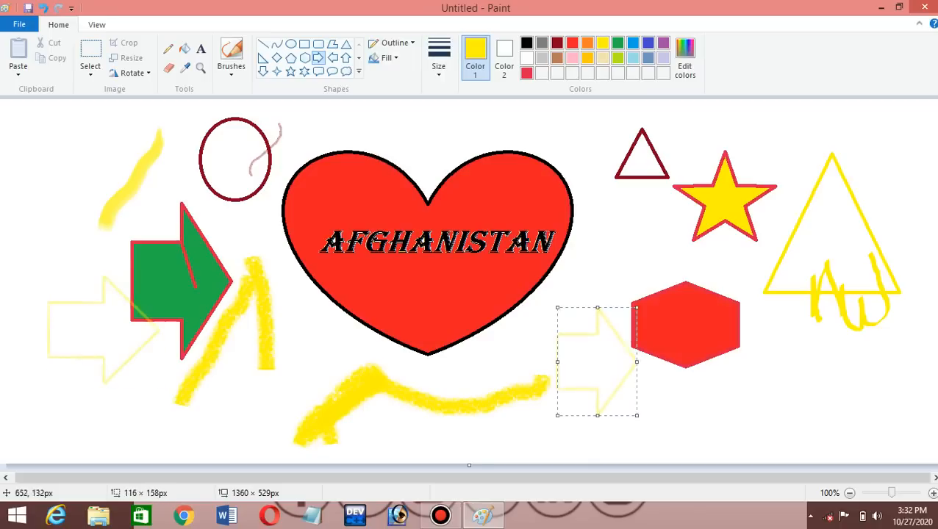
pyautogui.click(387, 58)
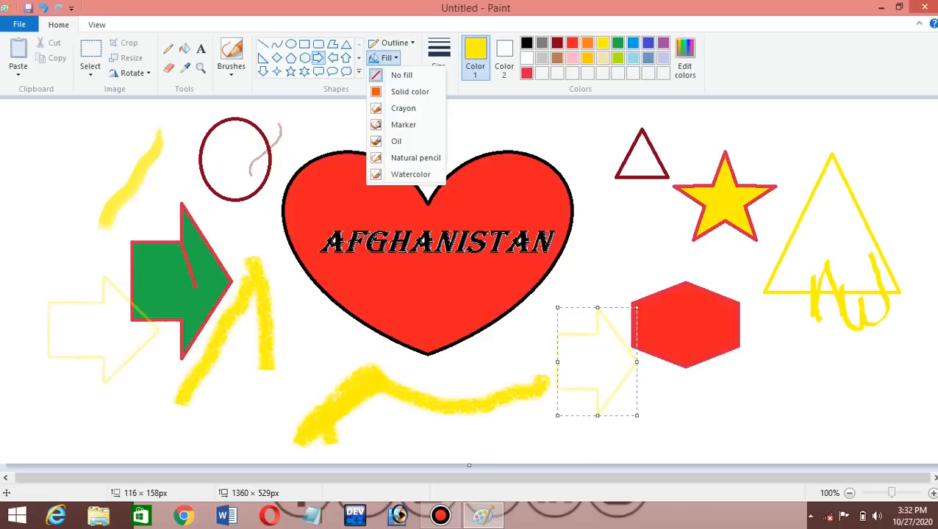
pyautogui.click(713, 294)
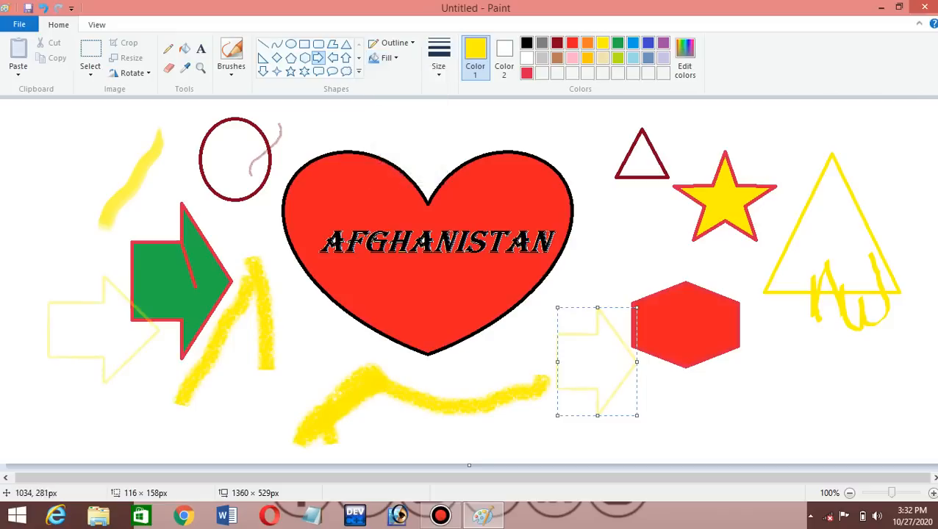
pyautogui.hotkey('ctrl', 'z')
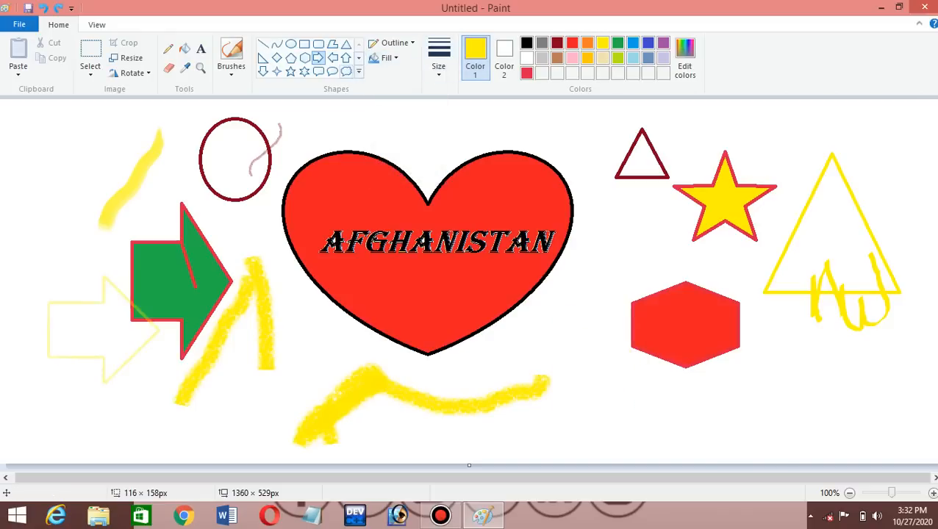
# Draw an oval callout of about 99 × 80 px inside the red hexagon and fill it with yellow.
pyautogui.click(332, 71)
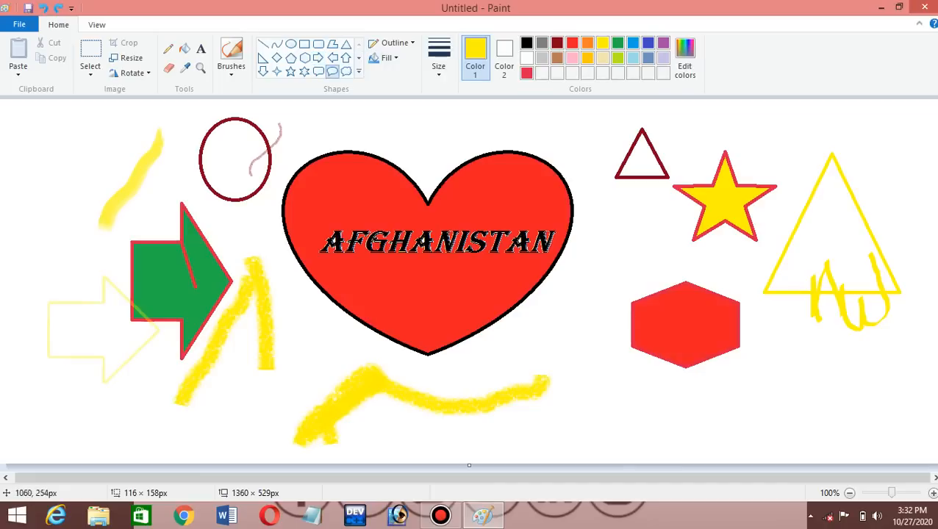
pyautogui.moveTo(660, 302); pyautogui.dragTo(733, 360)
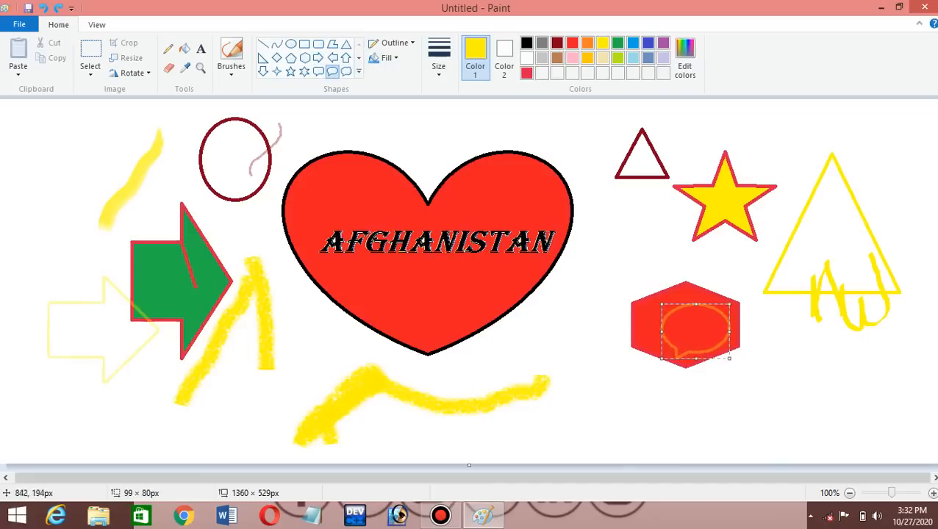
pyautogui.click(185, 47)
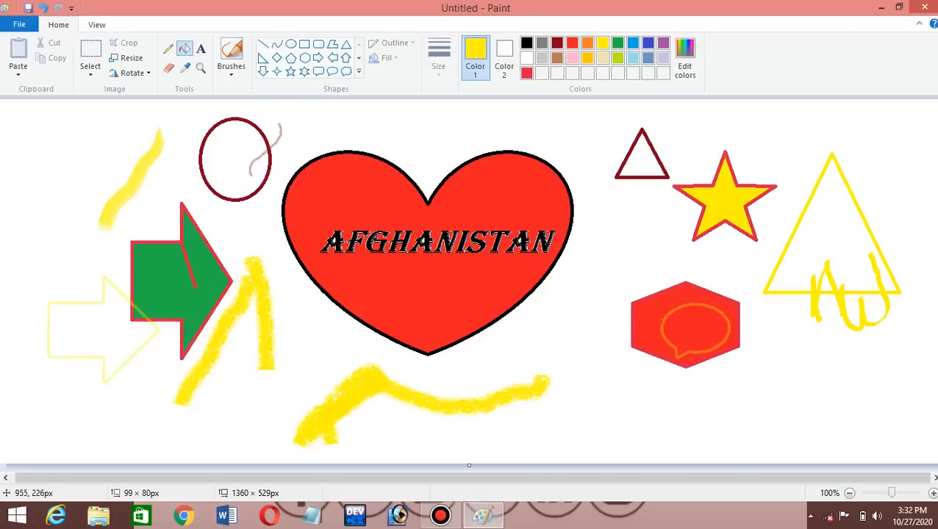
pyautogui.click(698, 327)
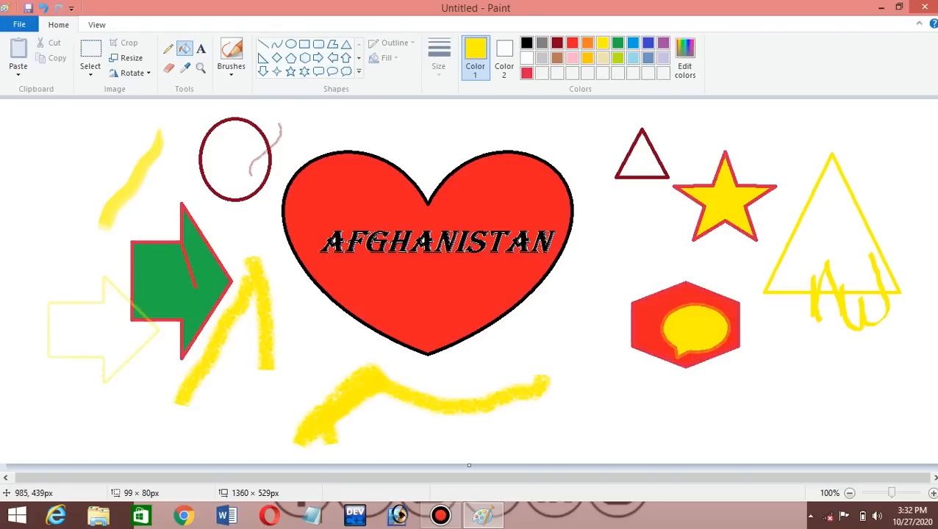
# Undo the callout and its yellow fill, redo both, and undo them again.
pyautogui.hotkey('ctrl', 'z')
pyautogui.hotkey('ctrl', 'z')
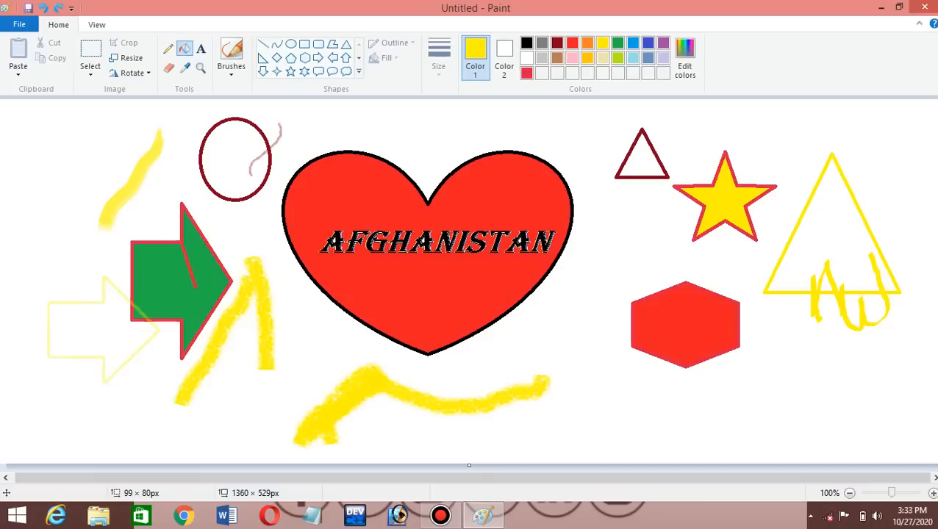
pyautogui.hotkey('ctrl', 'y')
pyautogui.hotkey('ctrl', 'y')
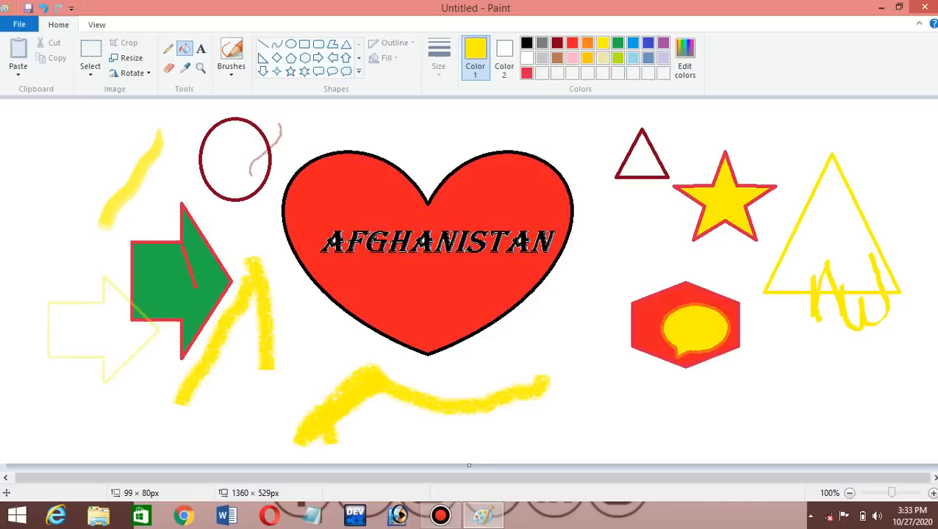
pyautogui.hotkey('ctrl', 'z')
pyautogui.hotkey('ctrl', 'z')
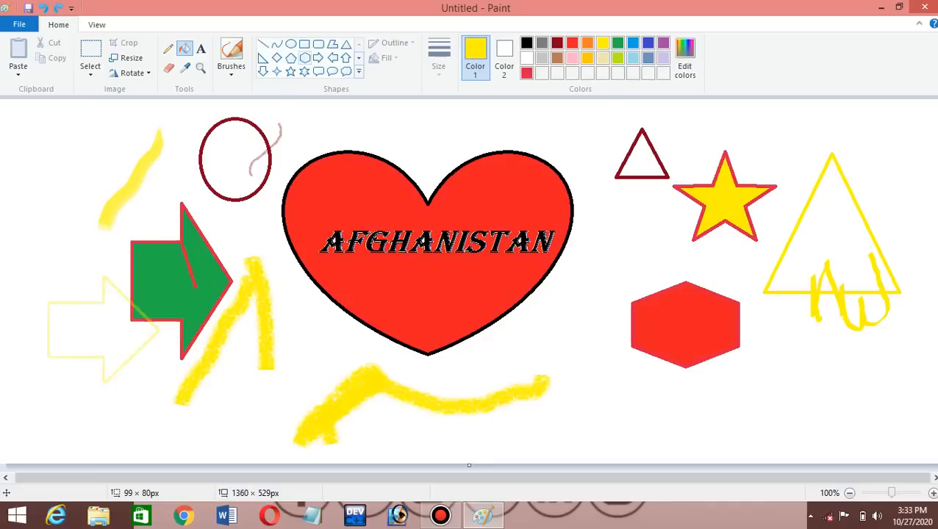
# Draw a yellow rectangle of about 85 × 62 px with No fill inside the red hexagon.
pyautogui.click(303, 44)
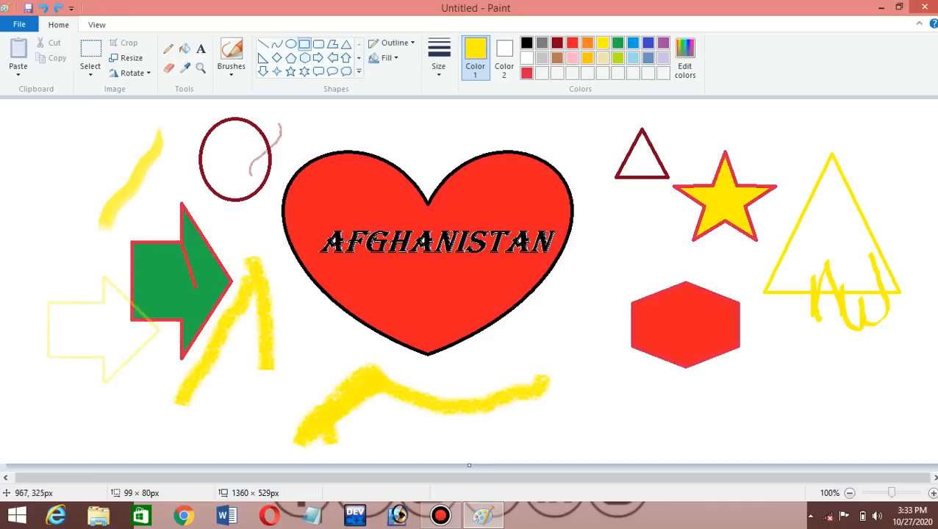
pyautogui.moveTo(652, 302)
pyautogui.mouseDown()
pyautogui.moveTo(733, 353)
pyautogui.moveTo(715, 349)
pyautogui.mouseUp()
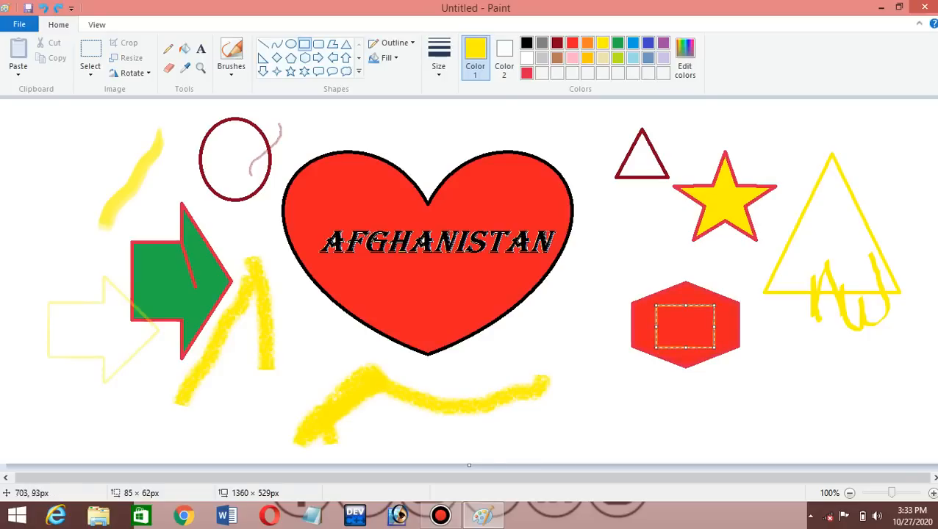
pyautogui.click(385, 59)
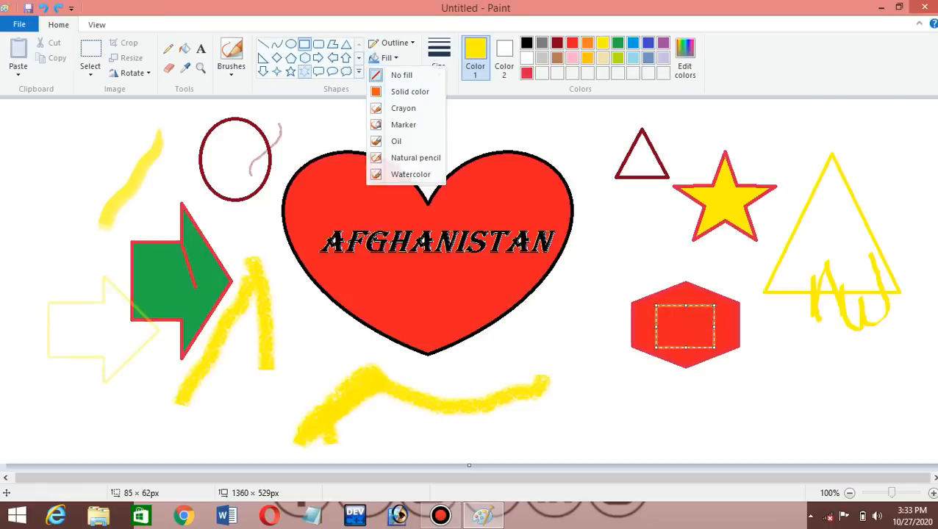
pyautogui.click(401, 75)
# Draw a yellow six-point star of about 177 × 238 px above the yellow arrow, view its fill options, and apply the thickest outline size.
pyautogui.click(305, 71)
pyautogui.moveTo(39, 143); pyautogui.dragTo(169, 318)
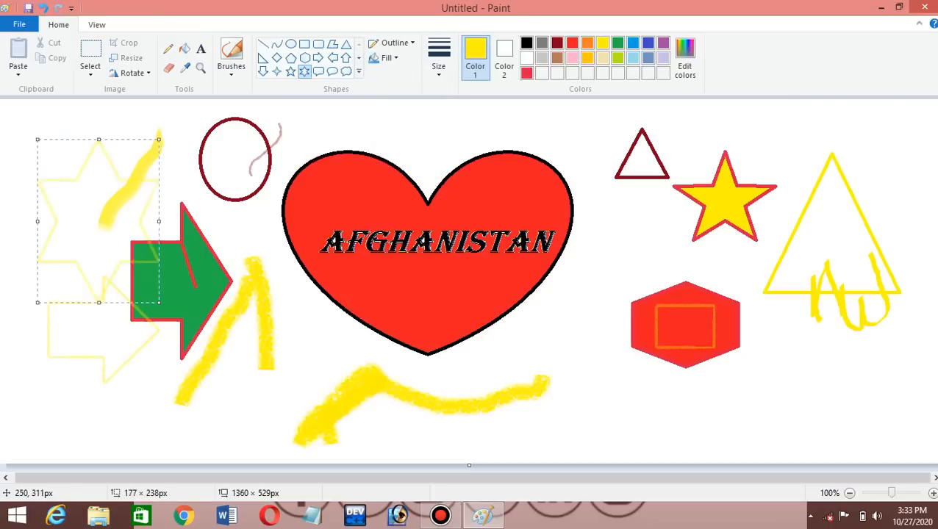
pyautogui.click(386, 58)
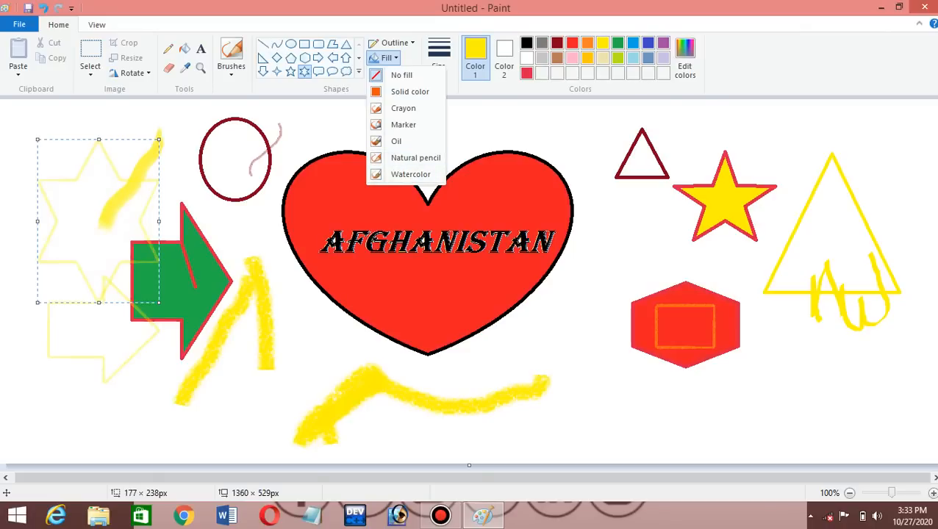
pyautogui.click(439, 57)
pyautogui.click(438, 59)
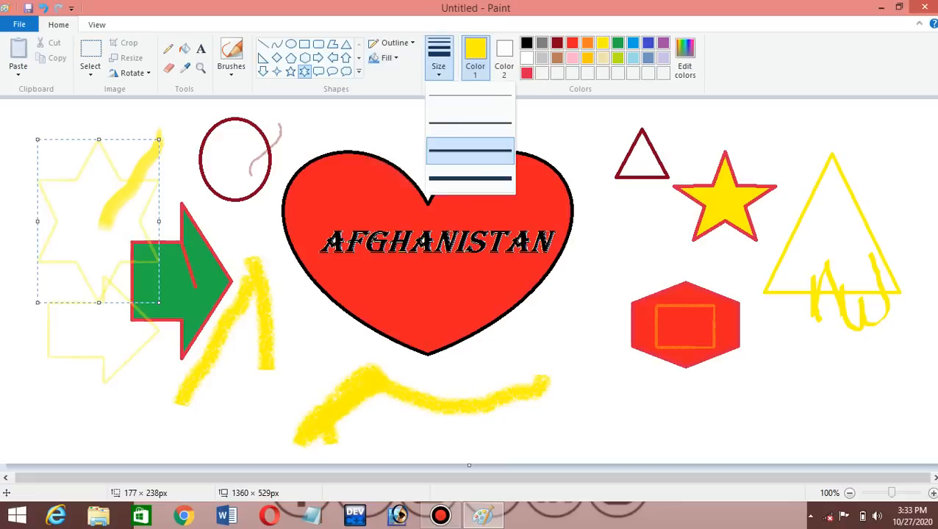
pyautogui.click(465, 180)
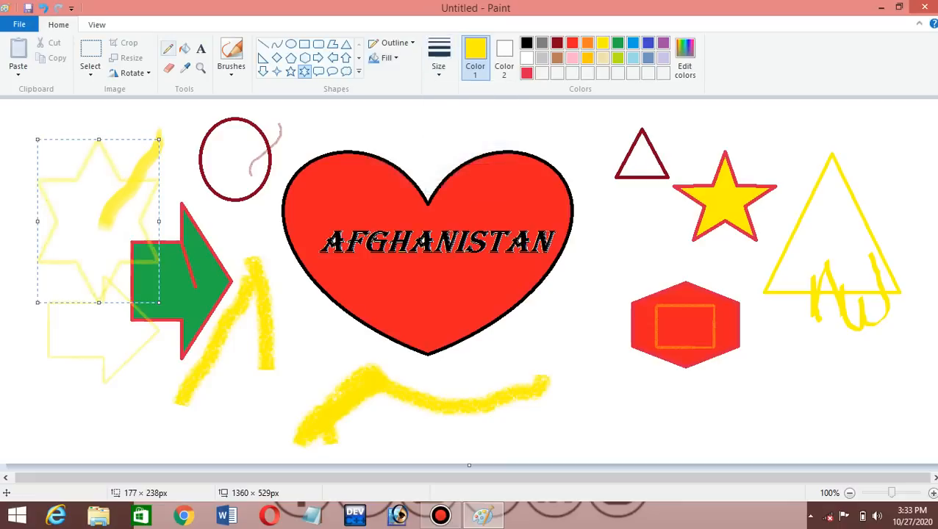
# Draw two short yellow Pencil strokes above the heart, the first at the thinnest size and the second at a thicker size.
pyautogui.click(168, 49)
pyautogui.moveTo(401, 113); pyautogui.dragTo(429, 172)
pyautogui.click(438, 59)
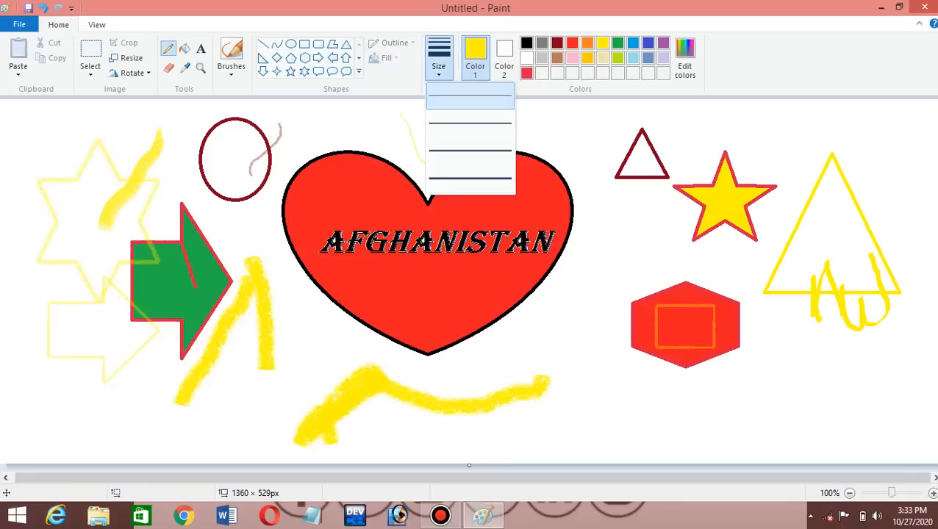
pyautogui.click(438, 114)
pyautogui.moveTo(437, 115); pyautogui.dragTo(455, 150)
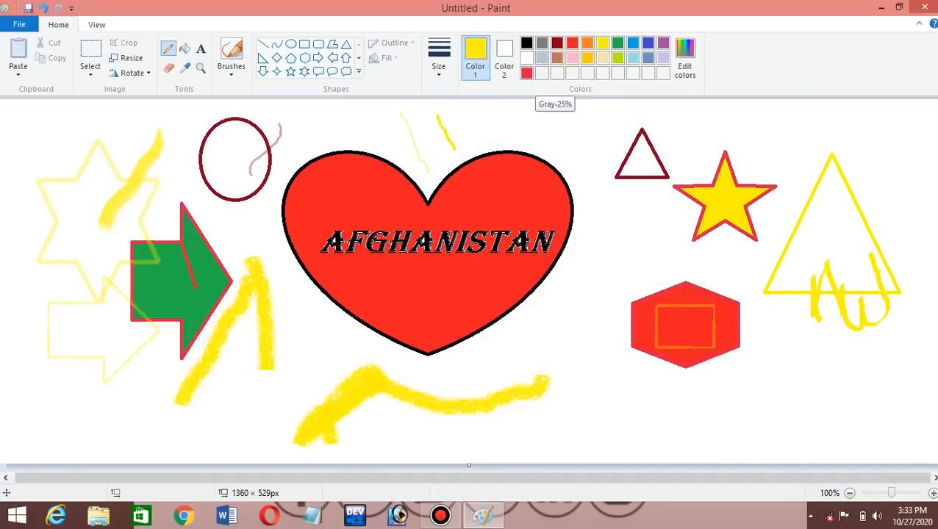
# Set Color 1 to gold, then look over the custom color settings and close them without applying a change.
pyautogui.click(586, 58)
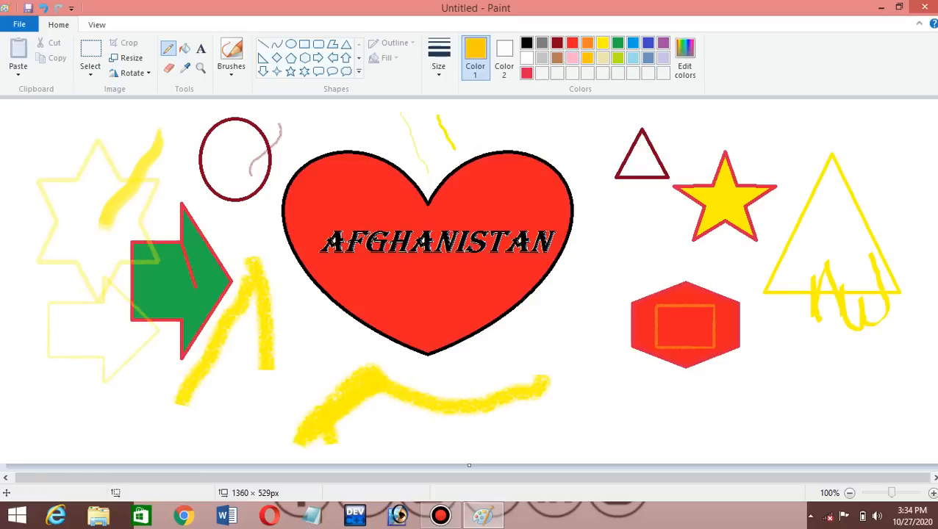
pyautogui.click(684, 59)
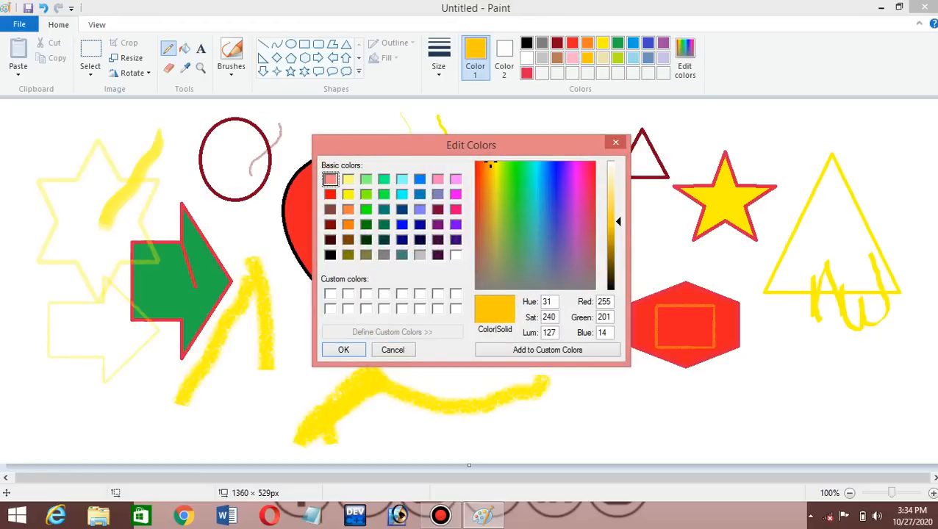
pyautogui.moveTo(618, 221)
pyautogui.mouseDown()
pyautogui.moveTo(618, 181)
pyautogui.moveTo(618, 283)
pyautogui.moveTo(618, 195)
pyautogui.moveTo(618, 227)
pyautogui.moveTo(618, 218)
pyautogui.mouseUp()
pyautogui.click(616, 142)
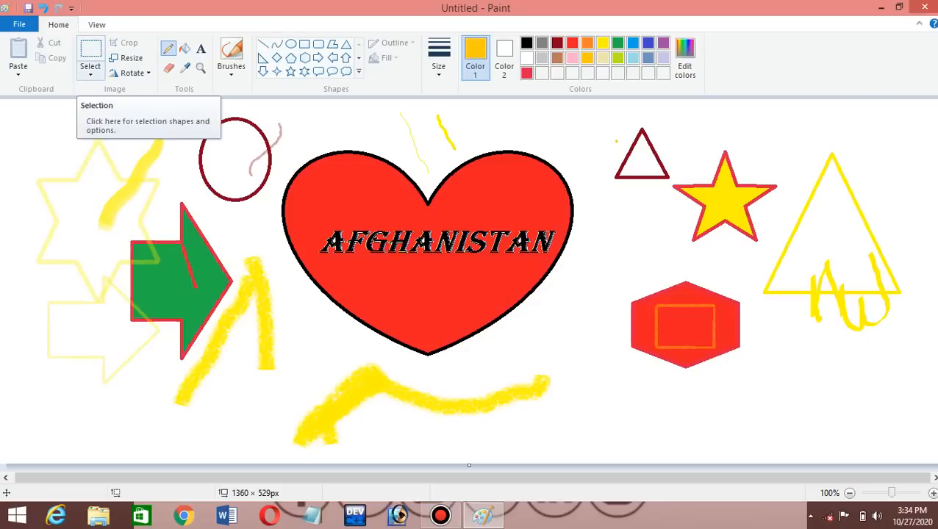
# Select a rectangular area of about 372 × 411 px around the arrows, six-point star and brush strokes beside the heart, and cut it.
pyautogui.click(90, 67)
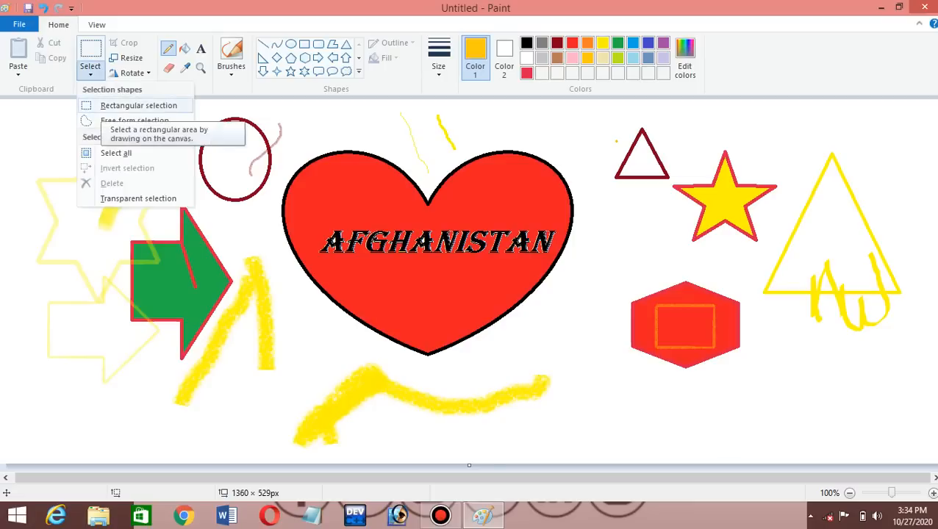
pyautogui.click(139, 105)
pyautogui.moveTo(20, 139); pyautogui.dragTo(276, 423)
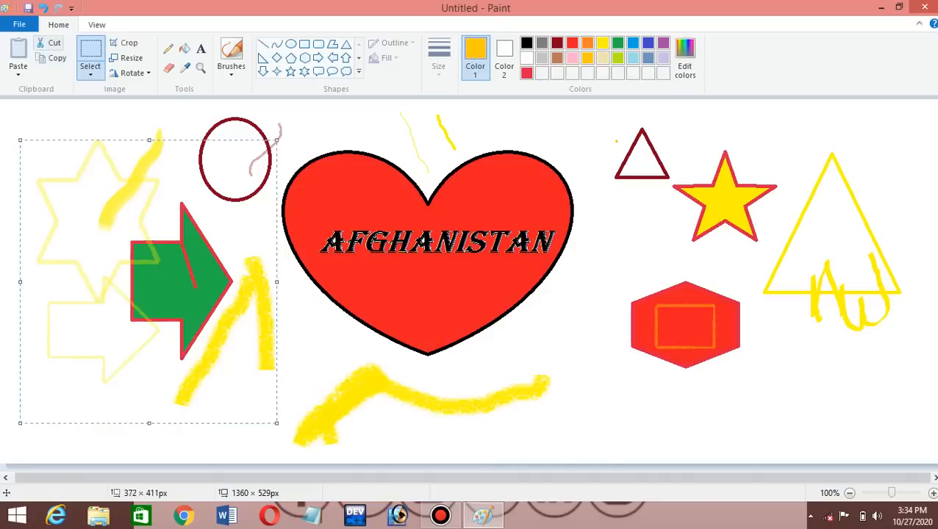
pyautogui.click(50, 43)
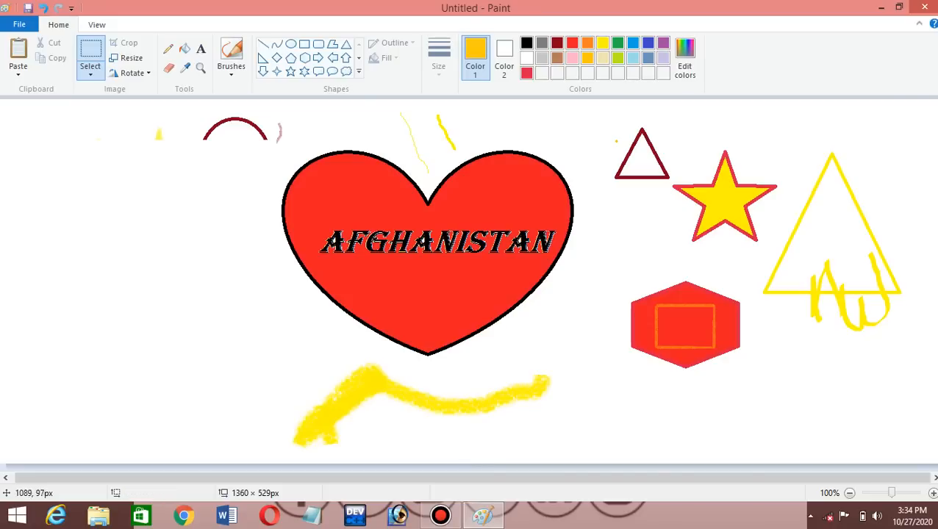
# Try pasting the cut shapes over the yellow star and over the heart, widen the second copy to about 570 px, and undo both pastes.
pyautogui.hotkey('ctrl', 'v')
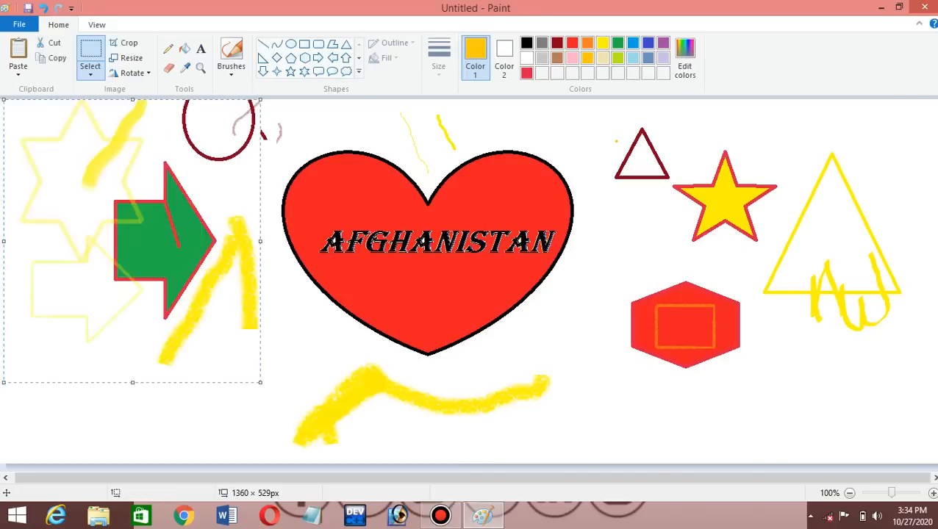
pyautogui.moveTo(147, 184)
pyautogui.mouseDown()
pyautogui.moveTo(249, 205)
pyautogui.moveTo(746, 197)
pyautogui.moveTo(151, 291)
pyautogui.moveTo(239, 211)
pyautogui.moveTo(789, 245)
pyautogui.mouseUp()
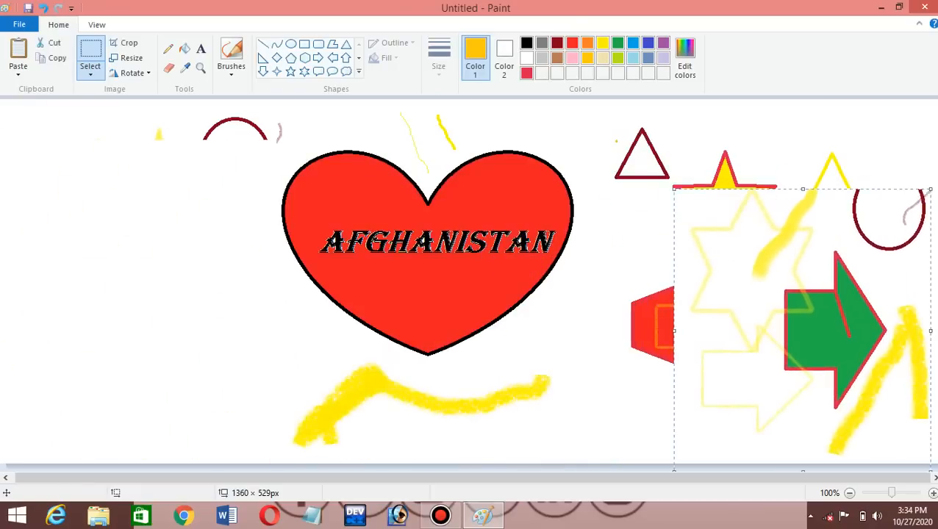
pyautogui.hotkey('ctrl', 'v')
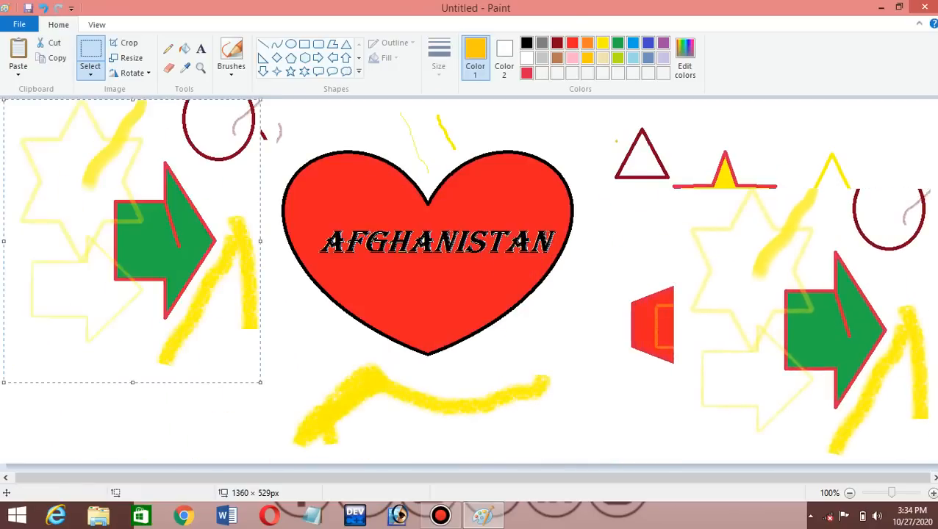
pyautogui.moveTo(235, 161); pyautogui.dragTo(435, 261)
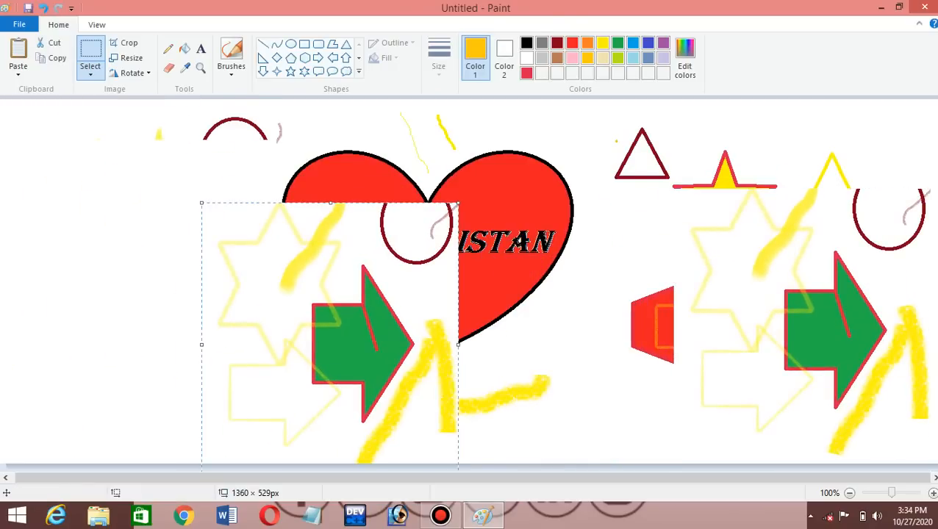
pyautogui.moveTo(459, 202); pyautogui.dragTo(594, 202)
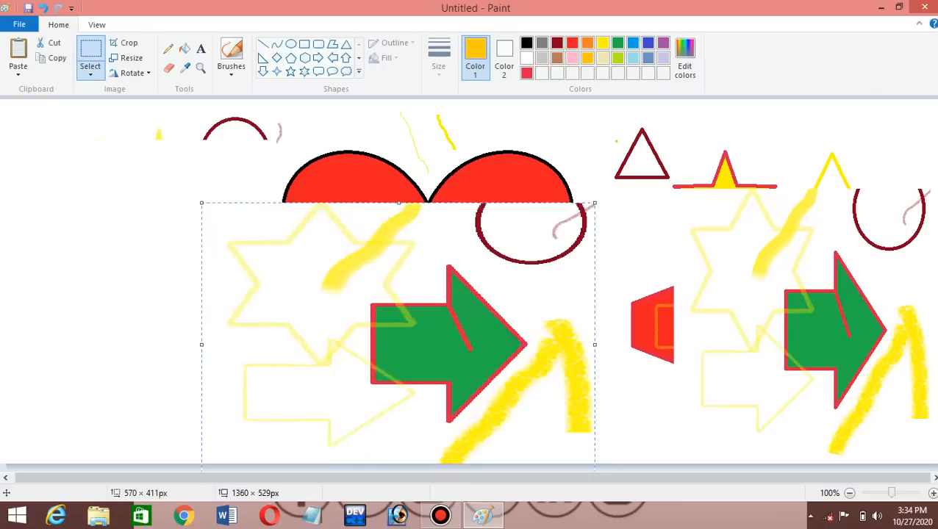
pyautogui.hotkey('ctrl', 'z')
pyautogui.hotkey('ctrl', 'z')
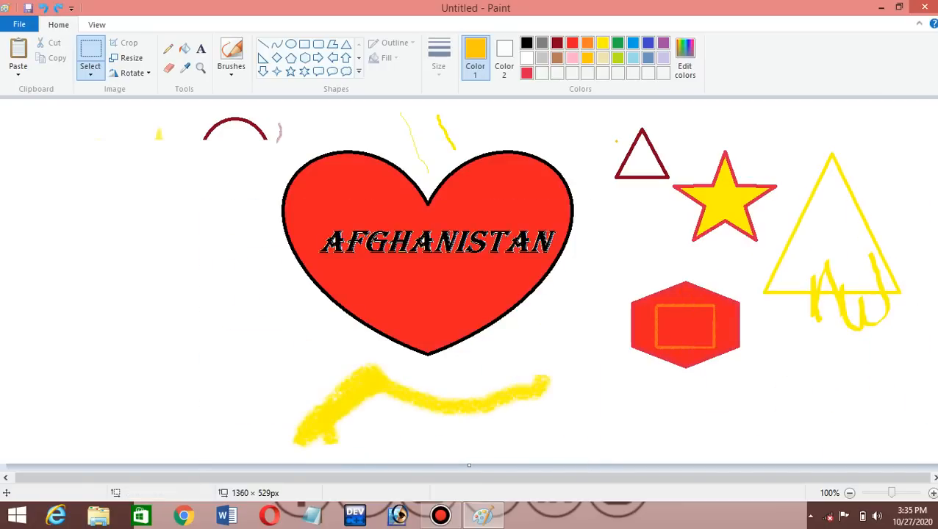
# Erase the two yellow pencil strokes above the heart using a larger Eraser size.
pyautogui.click(169, 68)
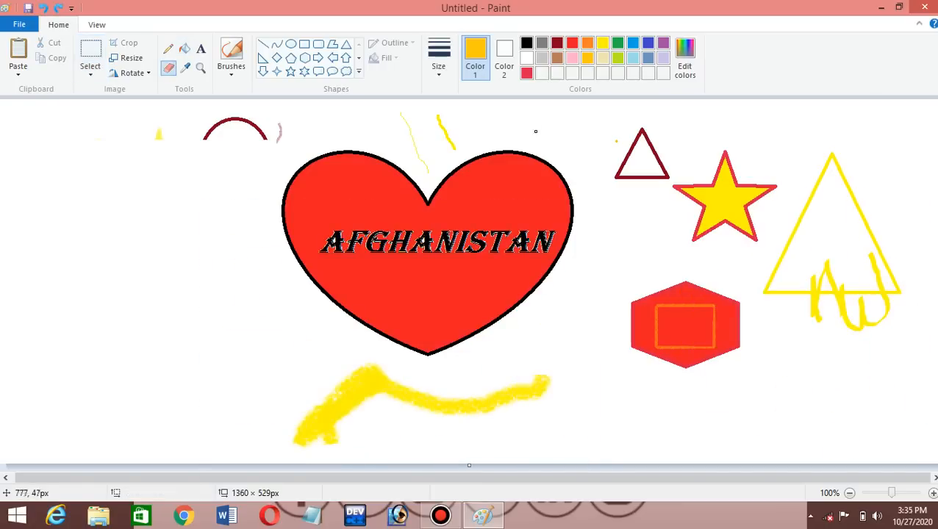
pyautogui.click(438, 57)
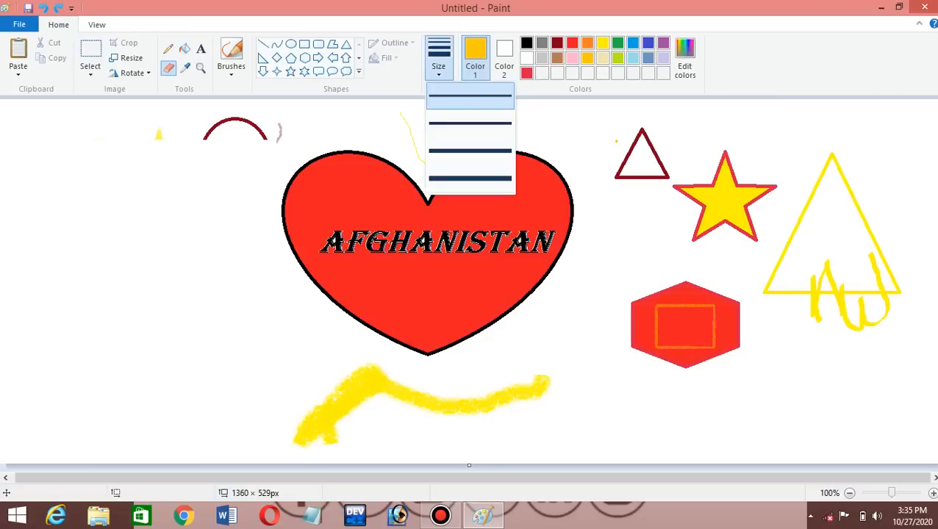
pyautogui.click(427, 153)
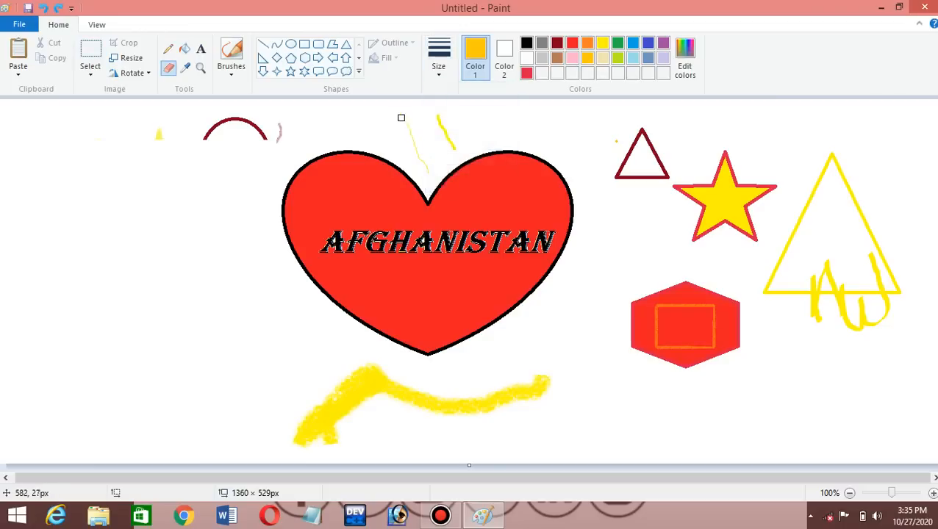
pyautogui.moveTo(397, 115); pyautogui.dragTo(423, 161)
pyautogui.moveTo(408, 119)
pyautogui.mouseDown()
pyautogui.moveTo(444, 142)
pyautogui.moveTo(451, 133)
pyautogui.moveTo(440, 116)
pyautogui.moveTo(444, 140)
pyautogui.mouseUp()
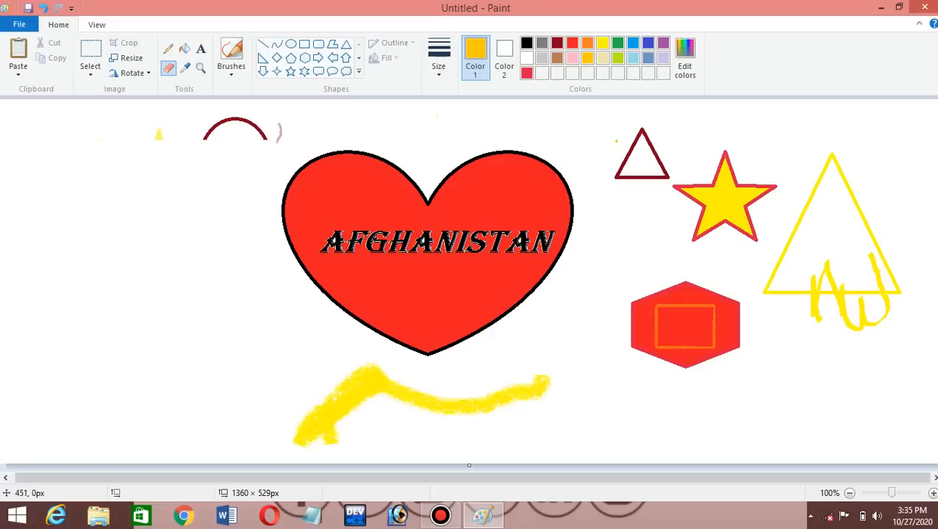
# Select a rectangular area of about 461 × 314 px around the heart and move it slightly up and to the right.
pyautogui.click(90, 51)
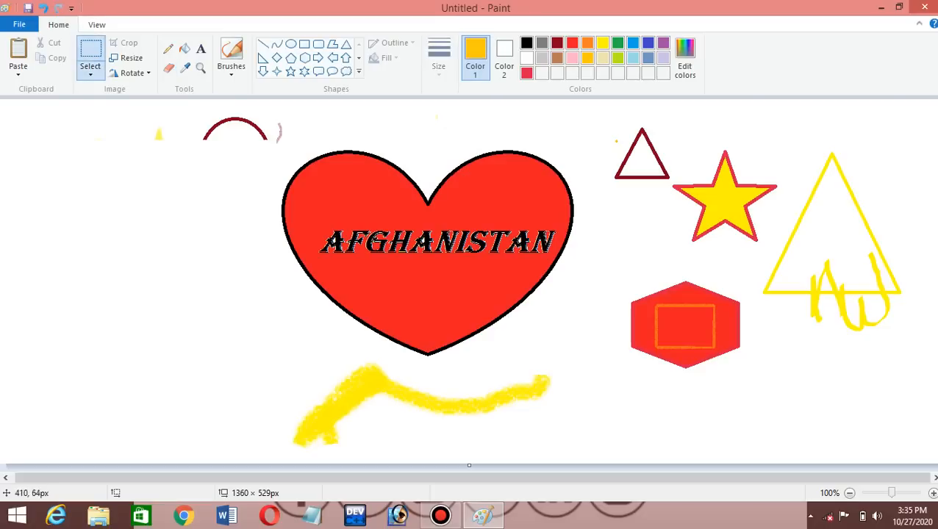
pyautogui.moveTo(273, 143); pyautogui.dragTo(590, 359)
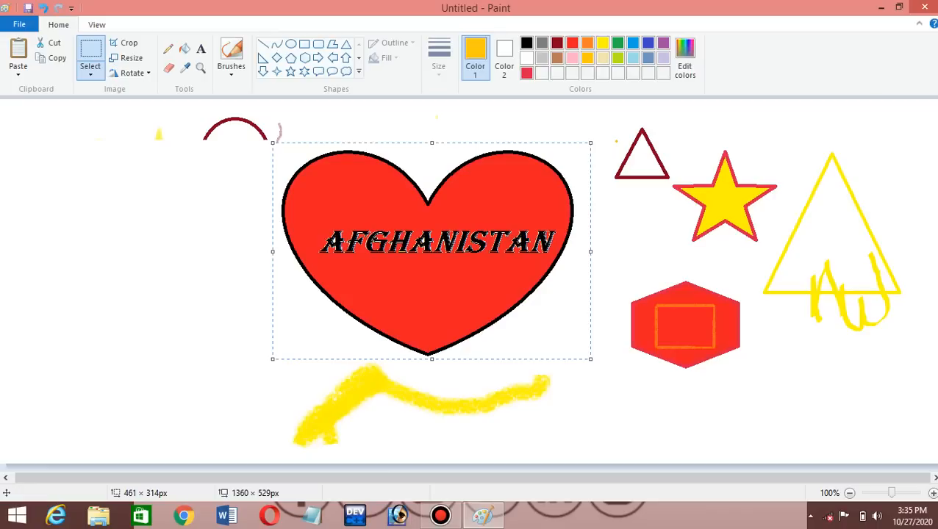
pyautogui.moveTo(524, 153)
pyautogui.mouseDown()
pyautogui.moveTo(634, 136)
pyautogui.moveTo(718, 137)
pyautogui.moveTo(570, 131)
pyautogui.moveTo(527, 207)
pyautogui.moveTo(507, 136)
pyautogui.moveTo(503, 154)
pyautogui.moveTo(559, 209)
pyautogui.moveTo(471, 109)
pyautogui.moveTo(503, 111)
pyautogui.moveTo(513, 152)
pyautogui.mouseUp()
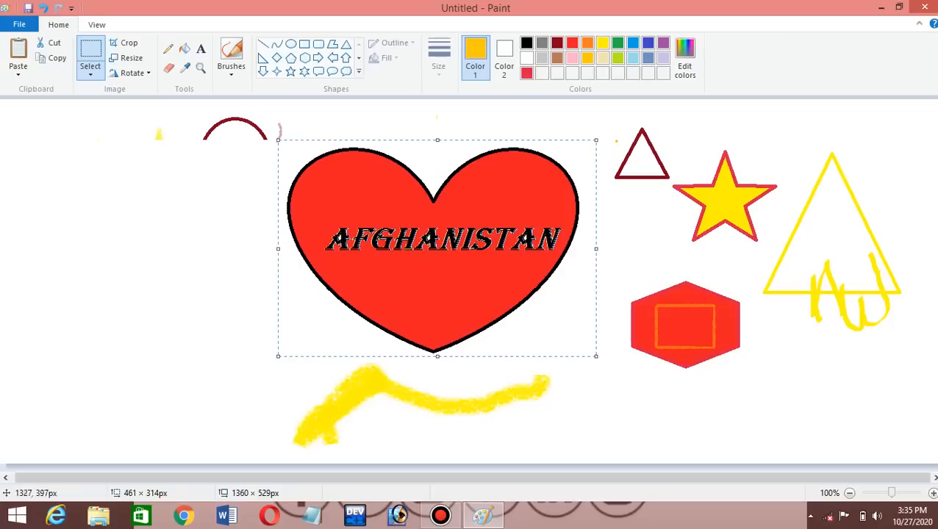
# Zoom the canvas to 600%, 50% and back to 100%, and undo the pasted copy of the heart.
pyautogui.moveTo(892, 493); pyautogui.dragTo(906, 493)
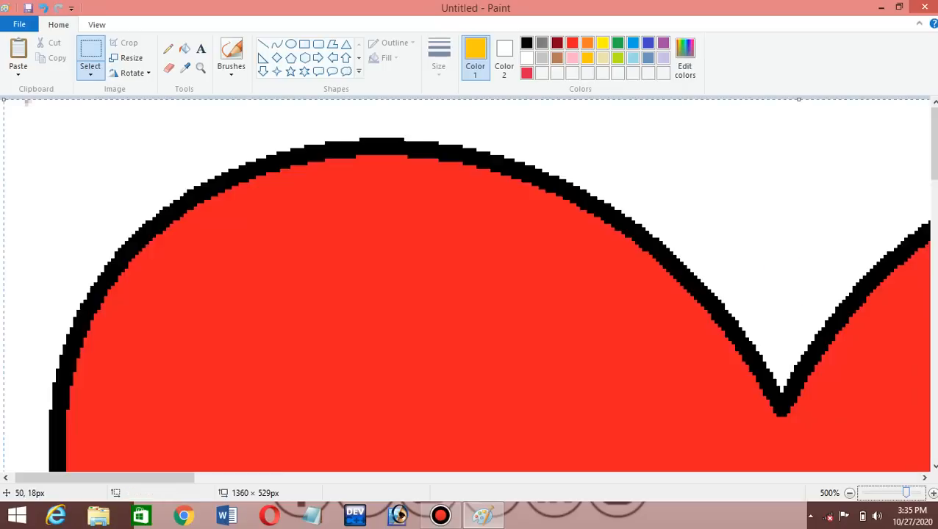
pyautogui.hotkey('ctrl', 'a')
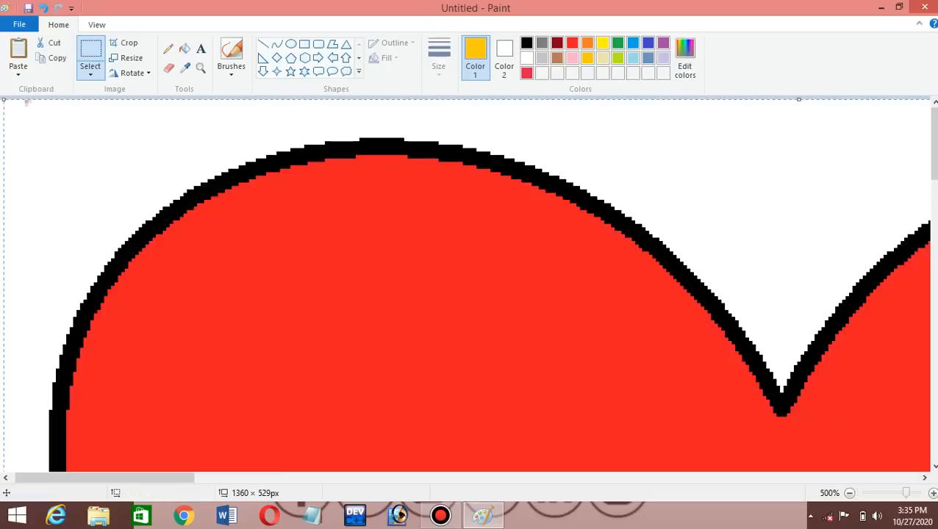
pyautogui.scroll(1, 27, 103)
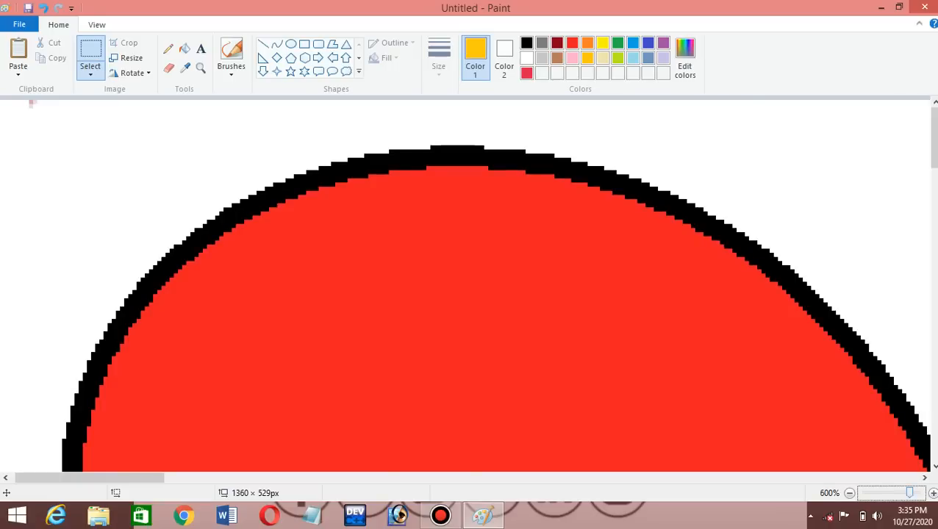
pyautogui.moveTo(909, 494); pyautogui.dragTo(876, 493)
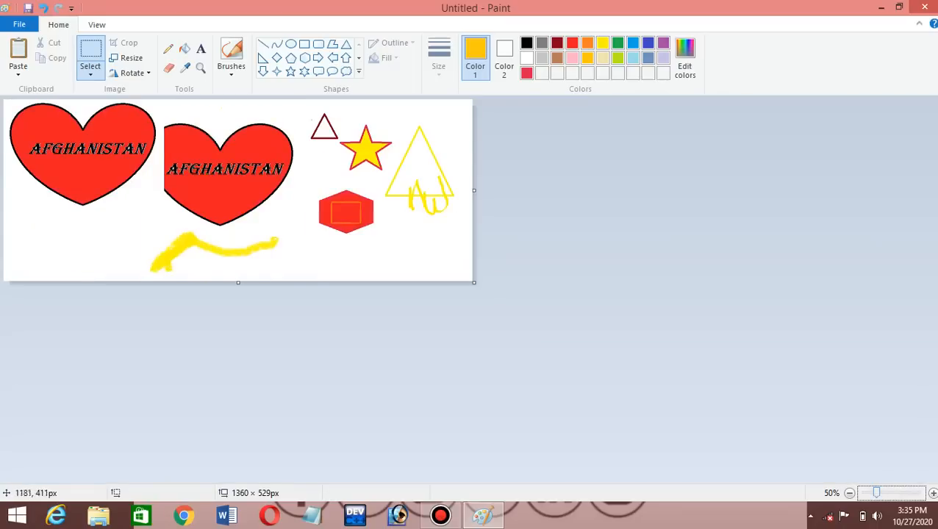
pyautogui.click(933, 493)
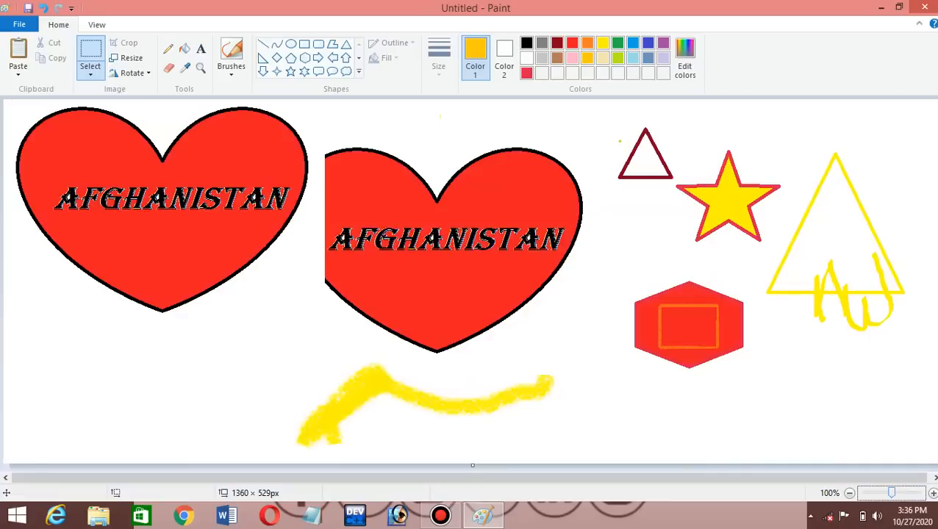
pyautogui.hotkey('ctrl', 'z')
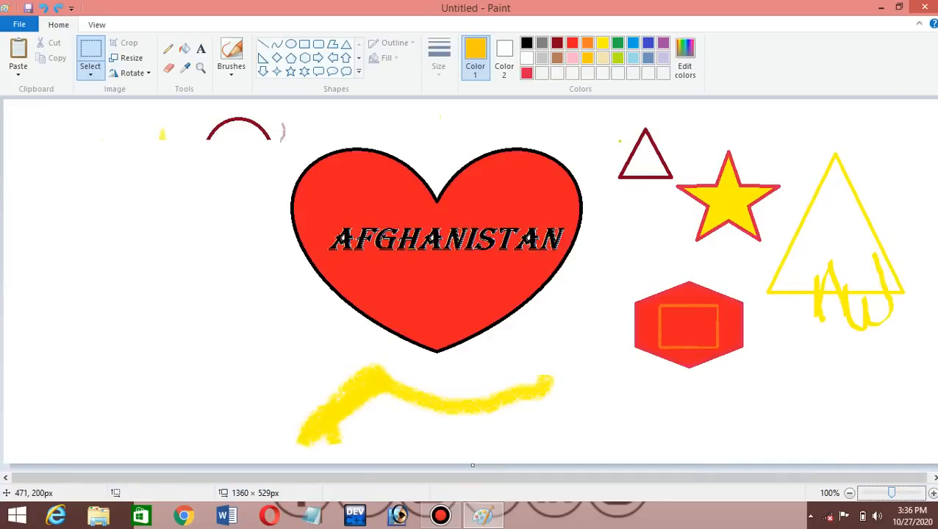
# Paste a copy of the heart, place it over the triangles, star and hexagon, and stretch it to about 461 × 370 px.
pyautogui.hotkey('ctrl', 'v')
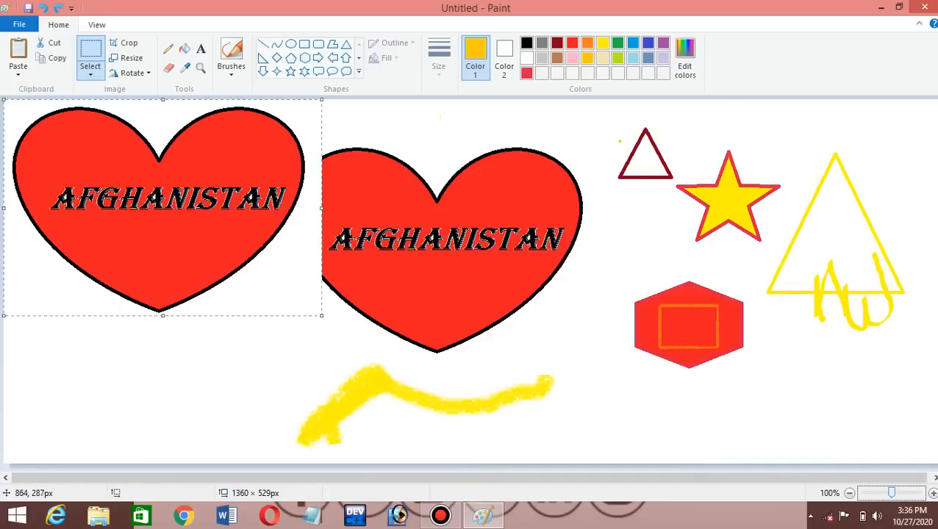
pyautogui.moveTo(306, 195); pyautogui.dragTo(877, 146)
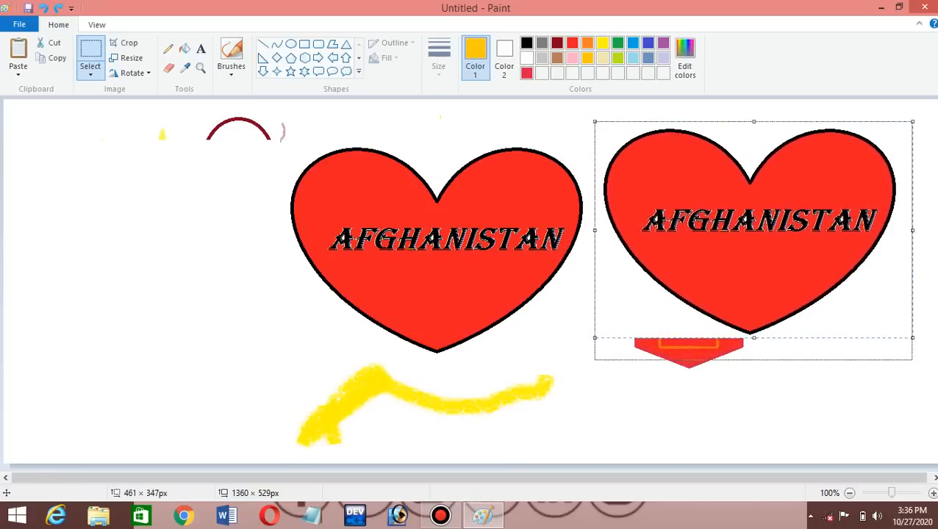
pyautogui.moveTo(753, 338); pyautogui.dragTo(753, 376)
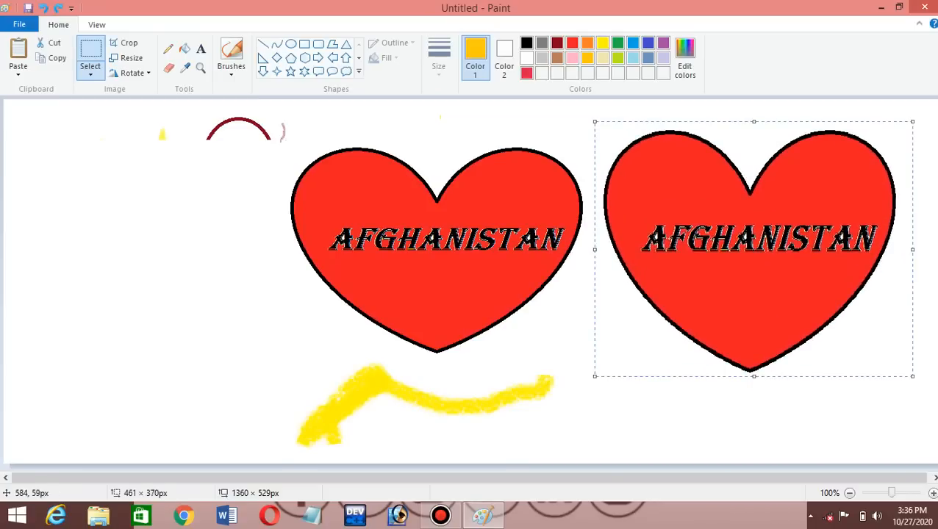
# Paste another copy of the heart, resize it to about 401 × 381 px, and place it beside the original over the leftover shapes.
pyautogui.hotkey('ctrl', 'v')
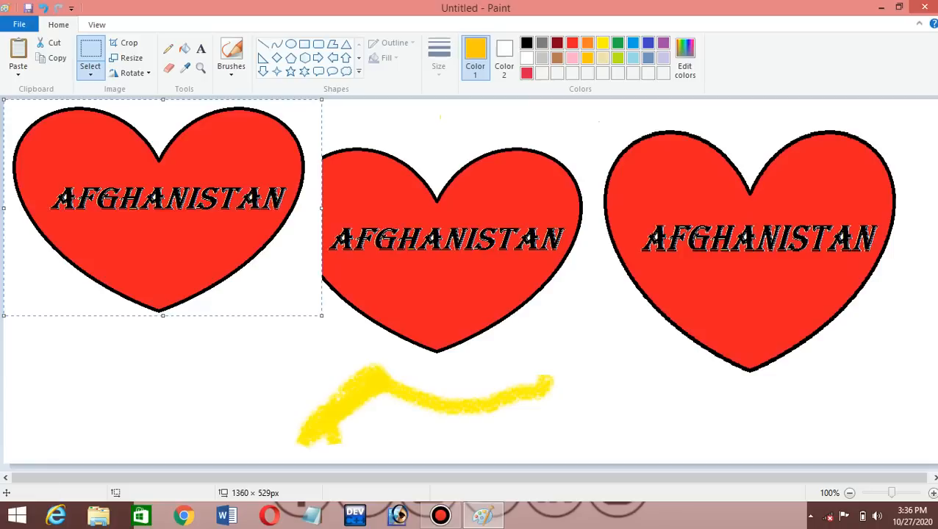
pyautogui.moveTo(163, 315); pyautogui.dragTo(163, 384)
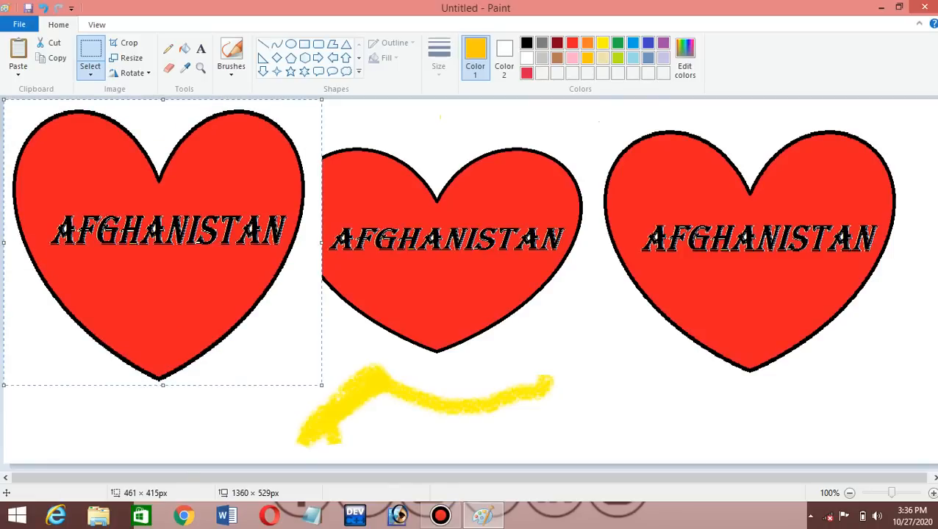
pyautogui.moveTo(322, 241); pyautogui.dragTo(280, 242)
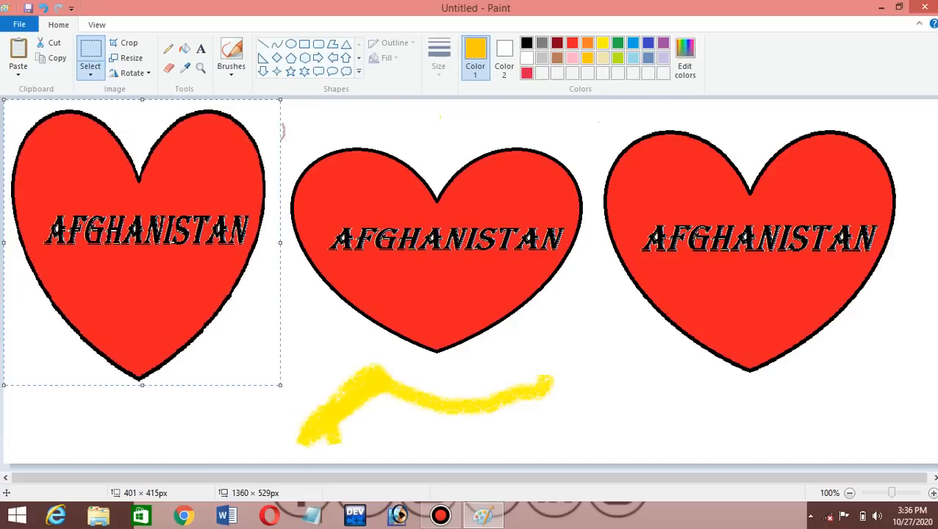
pyautogui.moveTo(147, 309)
pyautogui.mouseDown()
pyautogui.moveTo(149, 295)
pyautogui.moveTo(150, 324)
pyautogui.mouseUp()
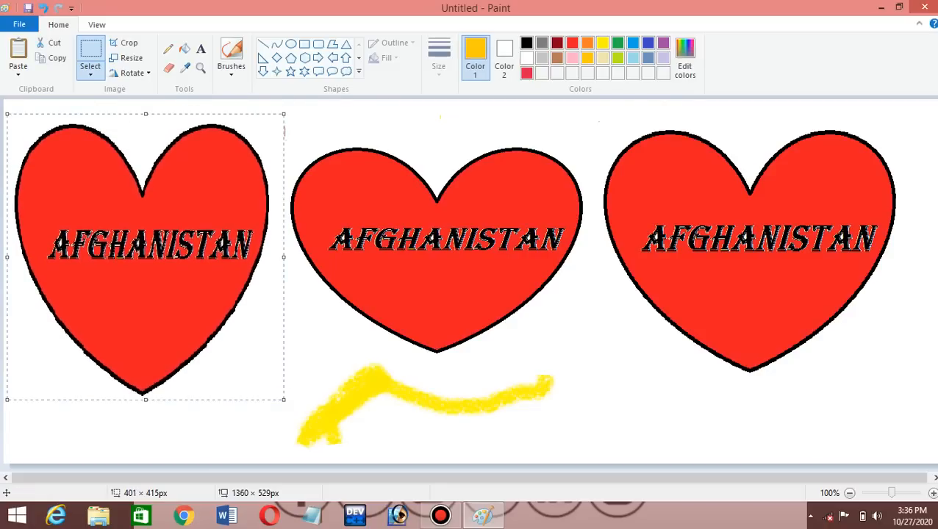
pyautogui.moveTo(145, 114); pyautogui.dragTo(146, 137)
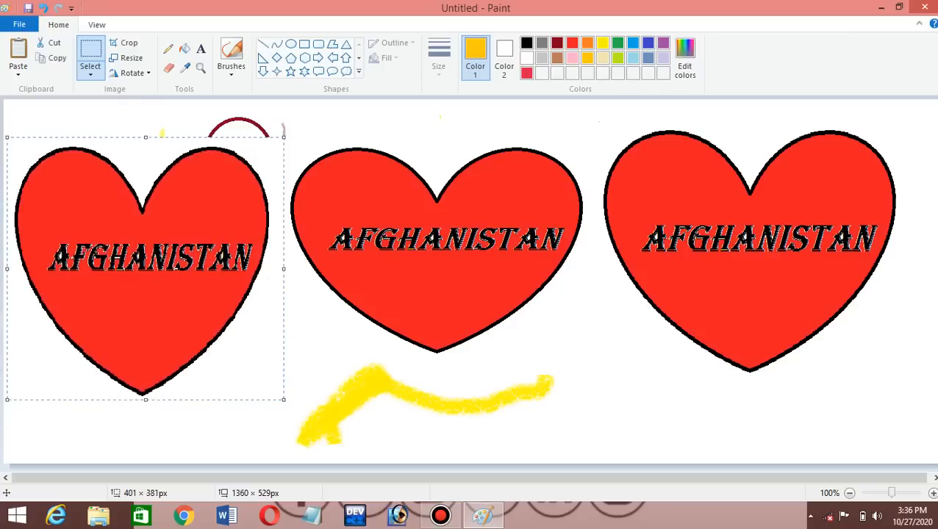
pyautogui.moveTo(176, 200); pyautogui.dragTo(179, 168)
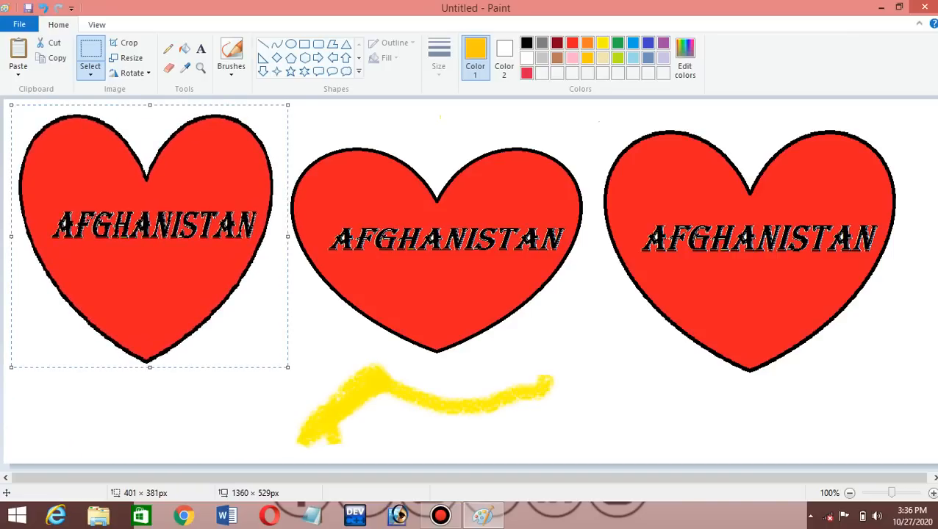
pyautogui.click(403, 418)
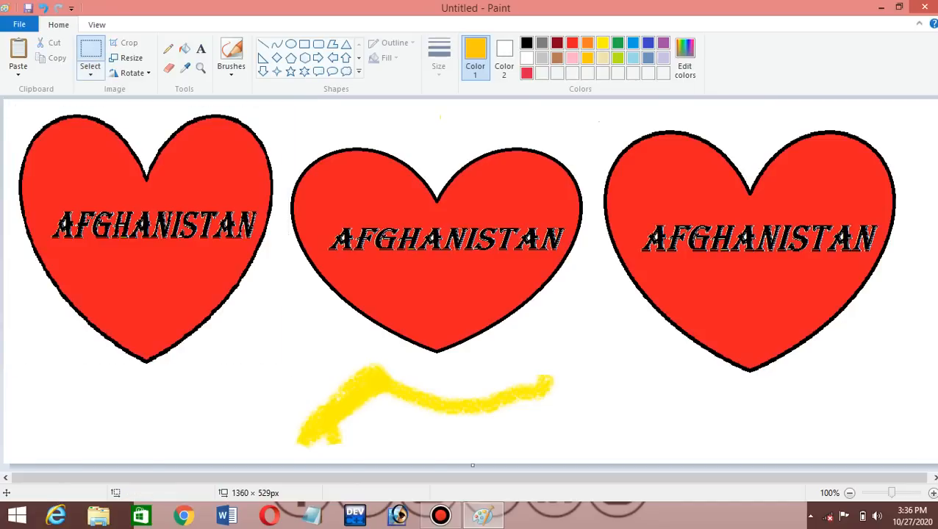
# Delete the thick yellow brush stroke below the middle heart using free-form selections around it and its remnants.
pyautogui.click(90, 73)
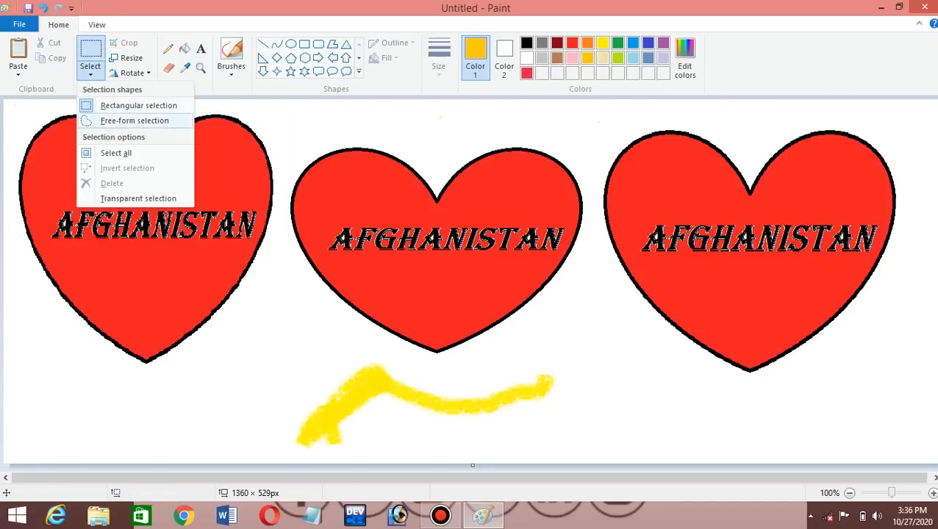
pyautogui.click(121, 120)
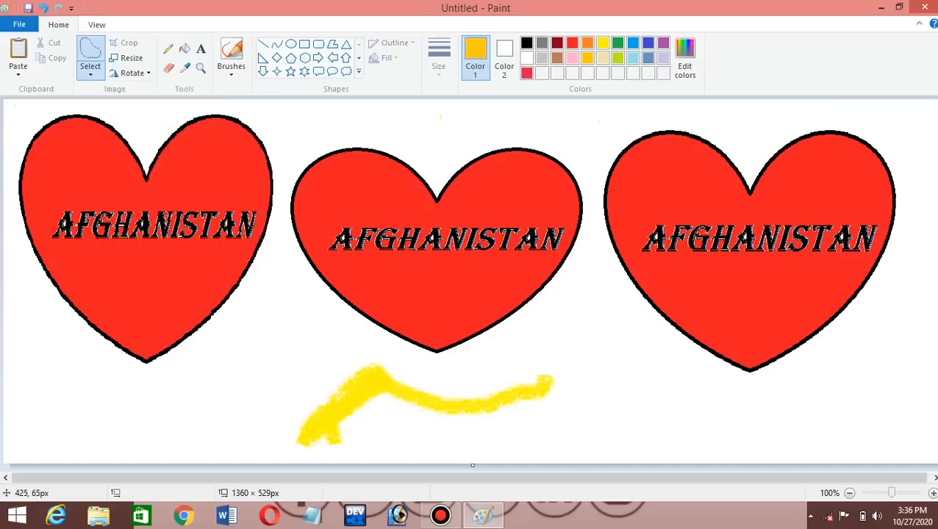
pyautogui.moveTo(425, 372)
pyautogui.mouseDown()
pyautogui.moveTo(354, 357)
pyautogui.moveTo(345, 376)
pyautogui.moveTo(313, 393)
pyautogui.moveTo(285, 443)
pyautogui.moveTo(326, 461)
pyautogui.moveTo(369, 453)
pyautogui.moveTo(405, 392)
pyautogui.moveTo(422, 419)
pyautogui.moveTo(527, 427)
pyautogui.moveTo(561, 419)
pyautogui.moveTo(562, 369)
pyautogui.moveTo(425, 371)
pyautogui.mouseUp()
pyautogui.press('Delete')
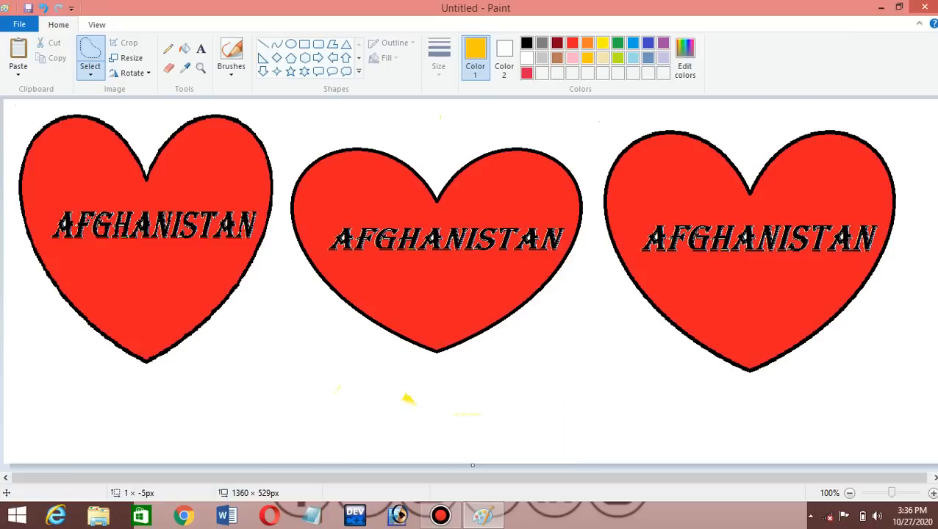
pyautogui.moveTo(385, 388)
pyautogui.mouseDown()
pyautogui.moveTo(484, 367)
pyautogui.moveTo(382, 411)
pyautogui.mouseUp()
pyautogui.press('Delete')
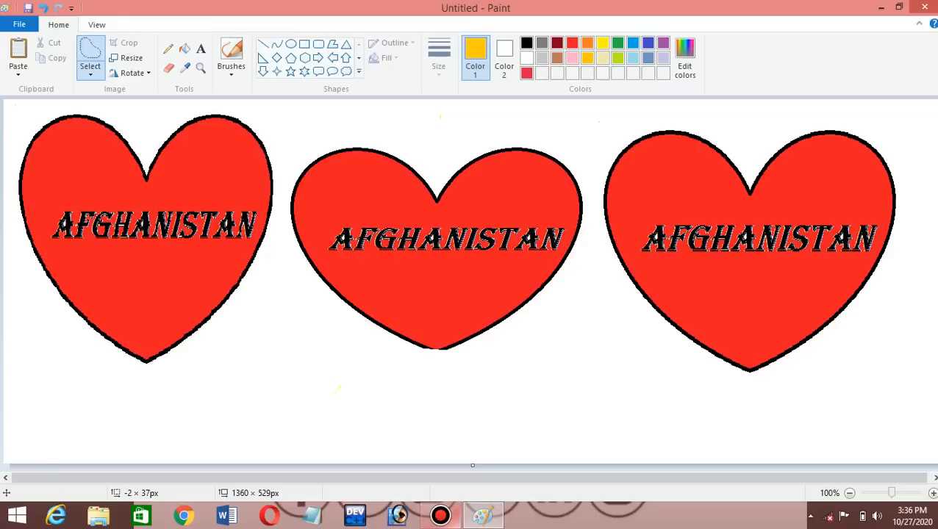
pyautogui.click(440, 515)
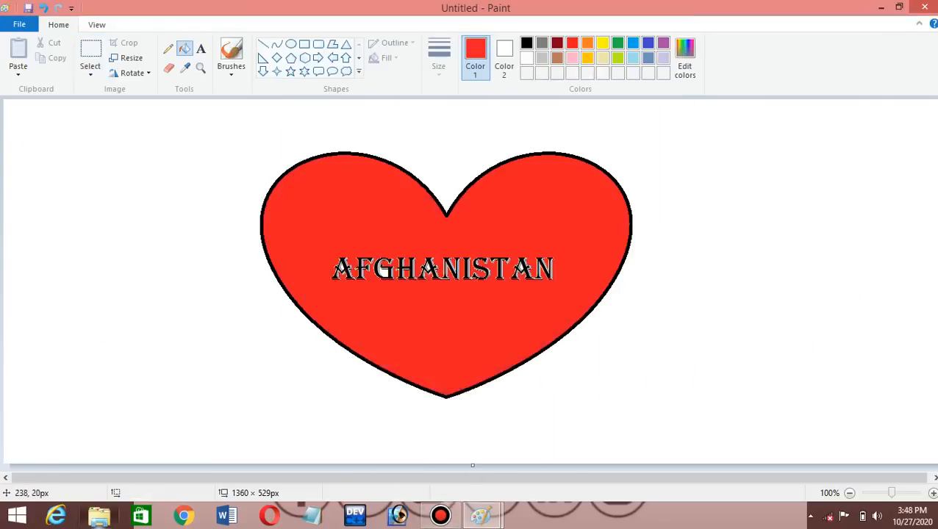
# Select a rectangular area of about 940 × 266 px across the heart, and undo the heart's red fill and the AFGHANISTAN text.
pyautogui.click(91, 70)
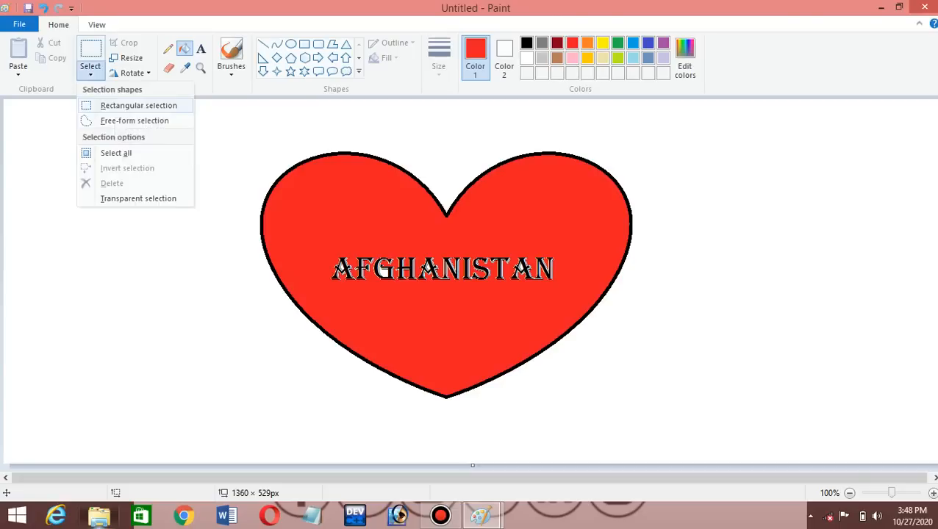
pyautogui.click(139, 105)
pyautogui.moveTo(67, 171); pyautogui.dragTo(714, 354)
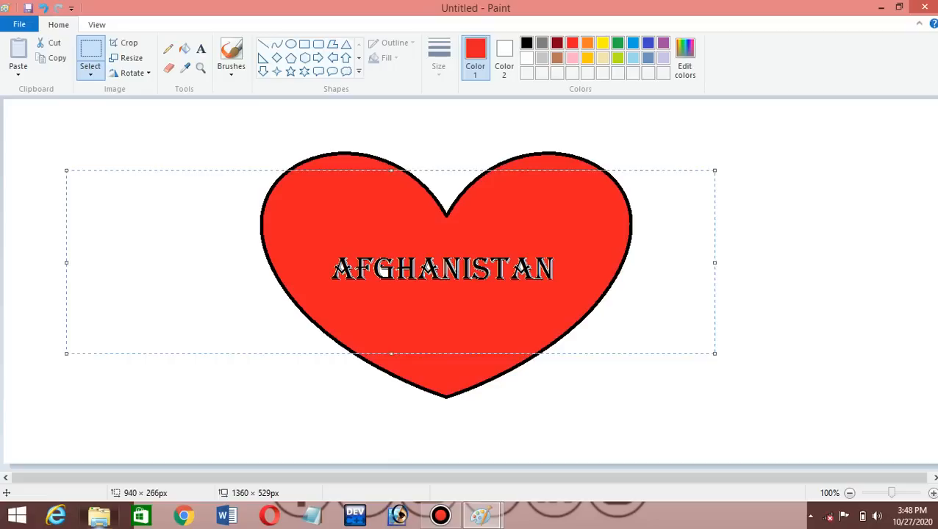
pyautogui.hotkey('ctrl', 'z')
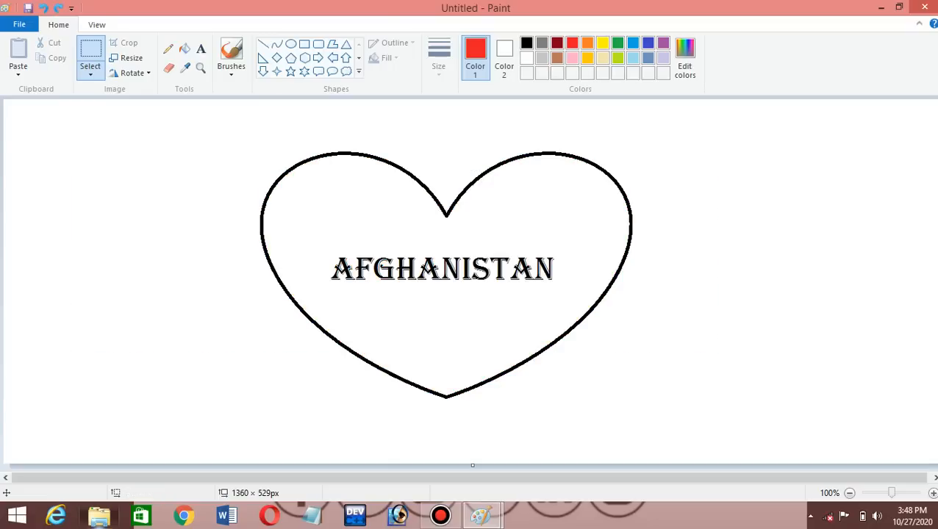
pyautogui.hotkey('ctrl', 'z')
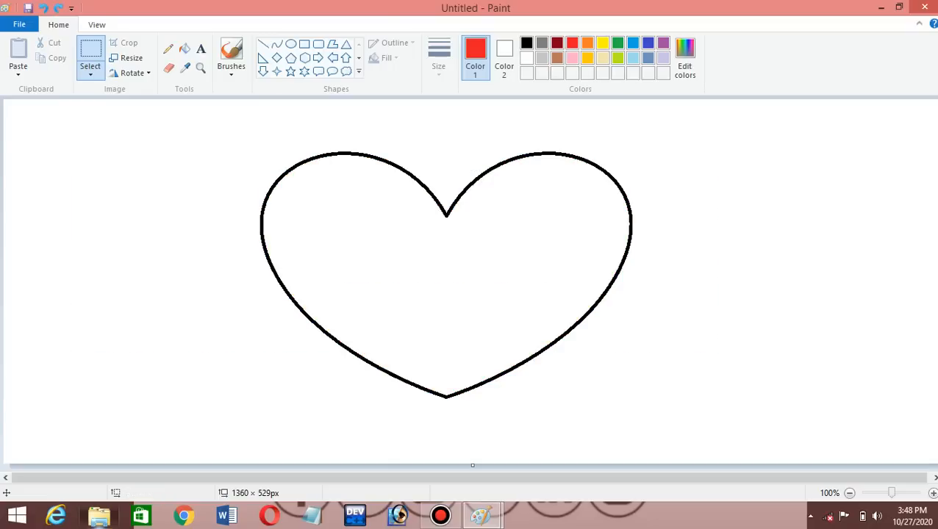
# Redo the undone edits to restore the heart's red fill and its AFGHANISTAN lettering.
pyautogui.hotkey('ctrl', 'y')
pyautogui.hotkey('ctrl', 'y')
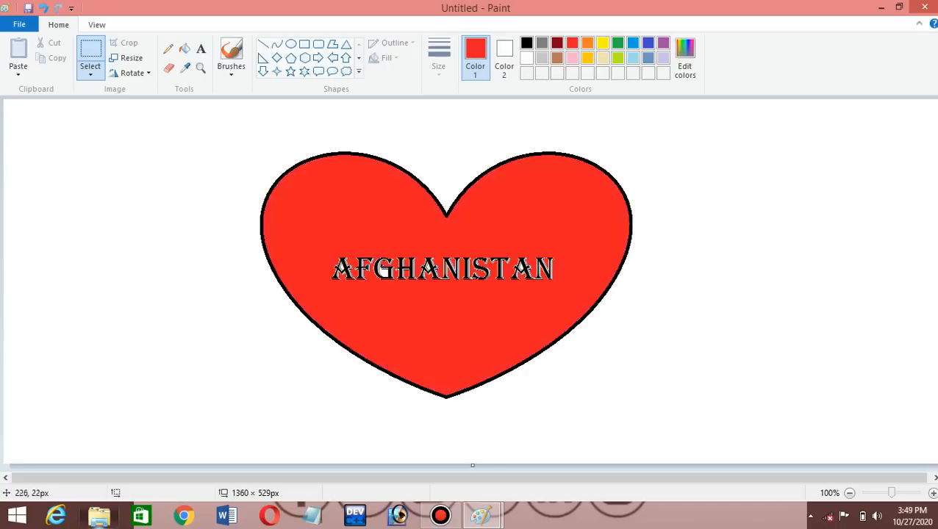
# Cut a rectangular area of about 262 × 443 px out of the heart and undo the cut.
pyautogui.moveTo(297, 126); pyautogui.dragTo(477, 431)
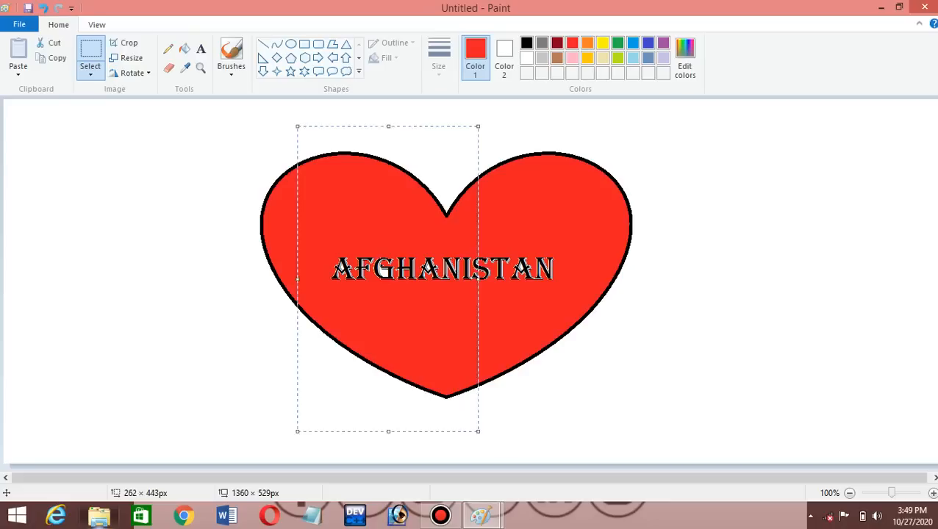
pyautogui.hotkey('ctrl', 'x')
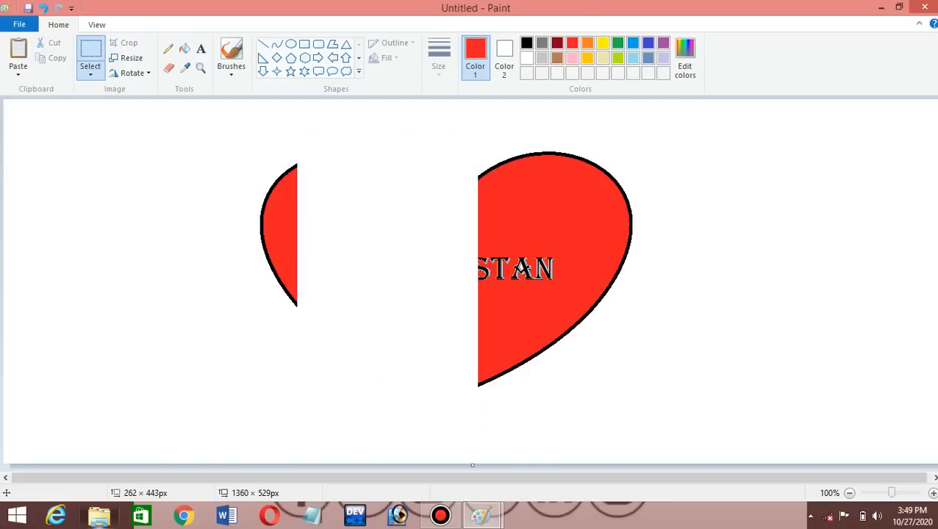
pyautogui.hotkey('ctrl', 'z')
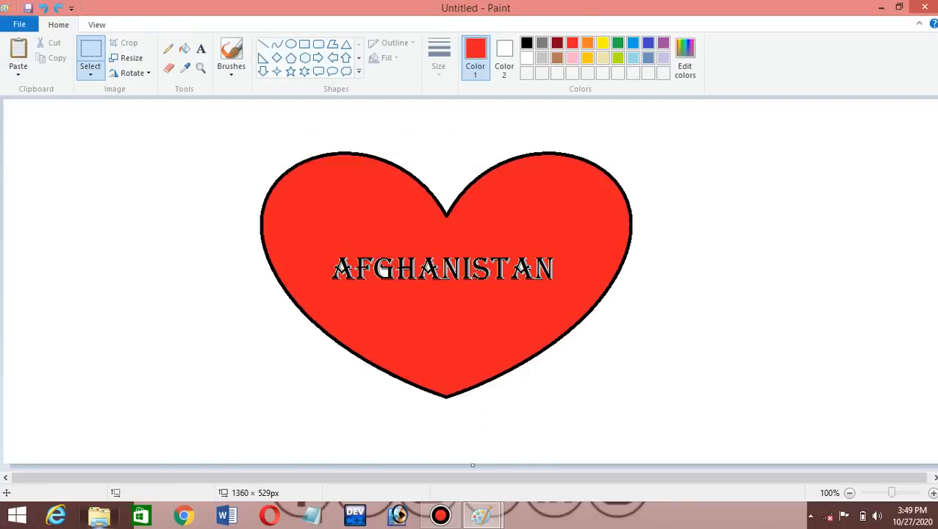
# Delete a rectangular area of about 154 × 339 px across the heart's left half and undo the deletion.
pyautogui.moveTo(293, 135); pyautogui.dragTo(398, 368)
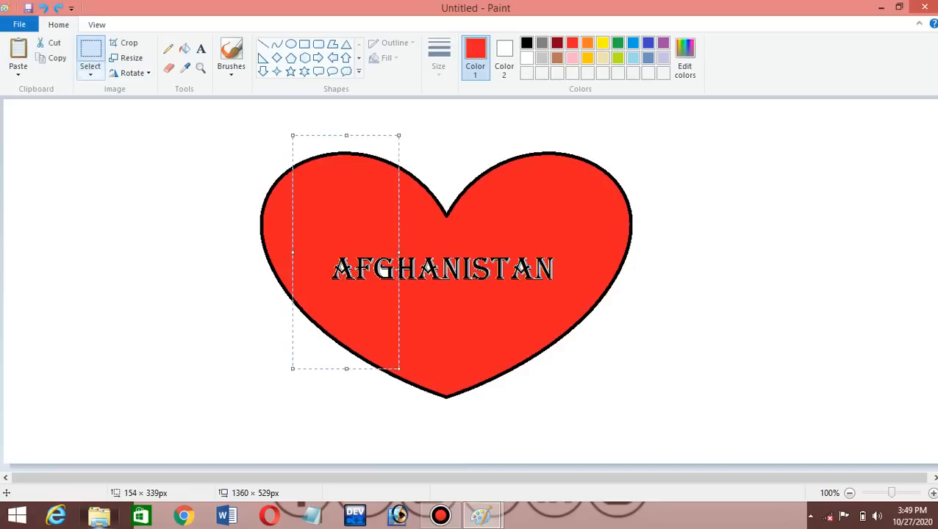
pyautogui.press('Delete')
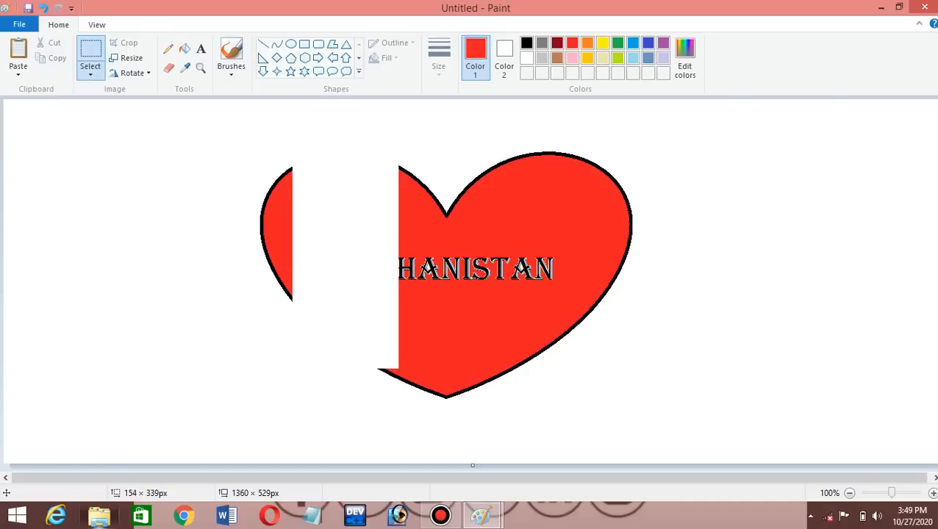
pyautogui.hotkey('ctrl', 'z')
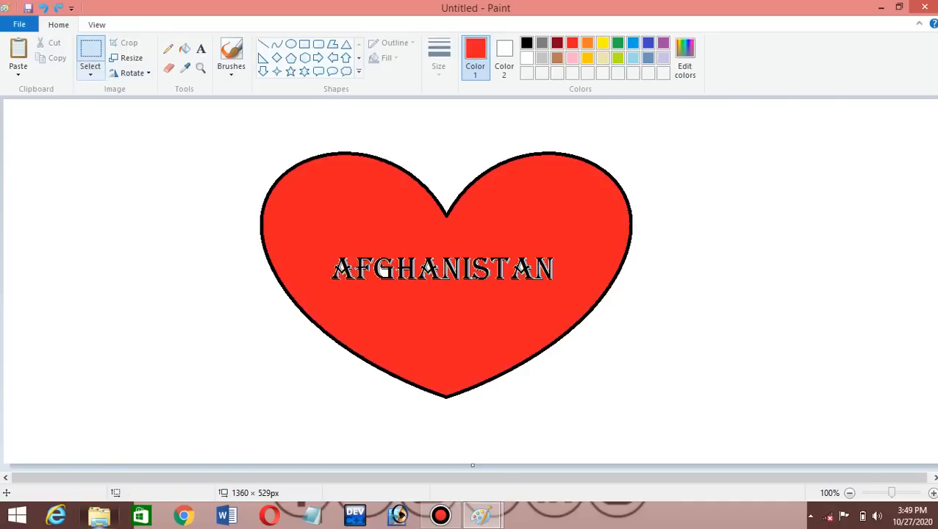
# Delete an irregular free-form area across the heart's left lobe and centre notch, and undo the deletion.
pyautogui.click(91, 72)
pyautogui.click(135, 121)
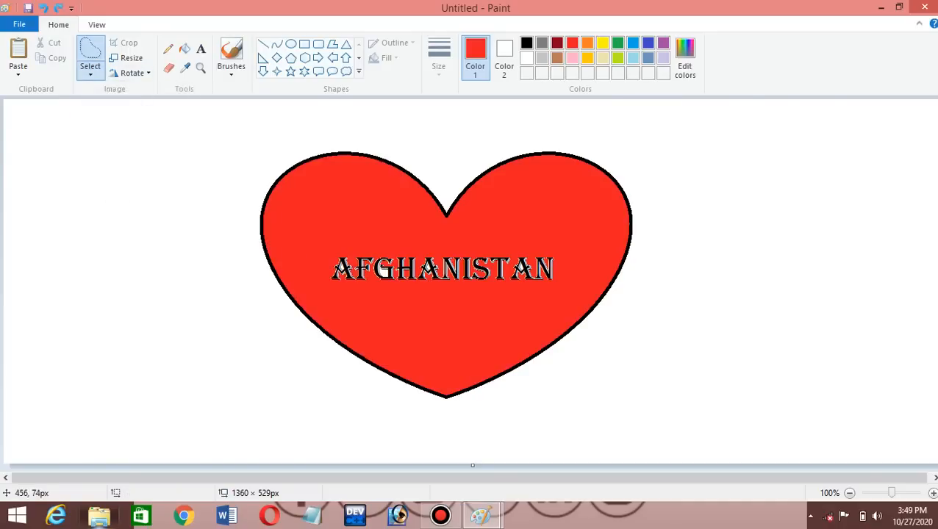
pyautogui.moveTo(318, 152)
pyautogui.mouseDown()
pyautogui.moveTo(269, 186)
pyautogui.moveTo(374, 278)
pyautogui.moveTo(323, 197)
pyautogui.moveTo(333, 151)
pyautogui.moveTo(499, 245)
pyautogui.moveTo(435, 148)
pyautogui.moveTo(304, 152)
pyautogui.mouseUp()
pyautogui.press('Delete')
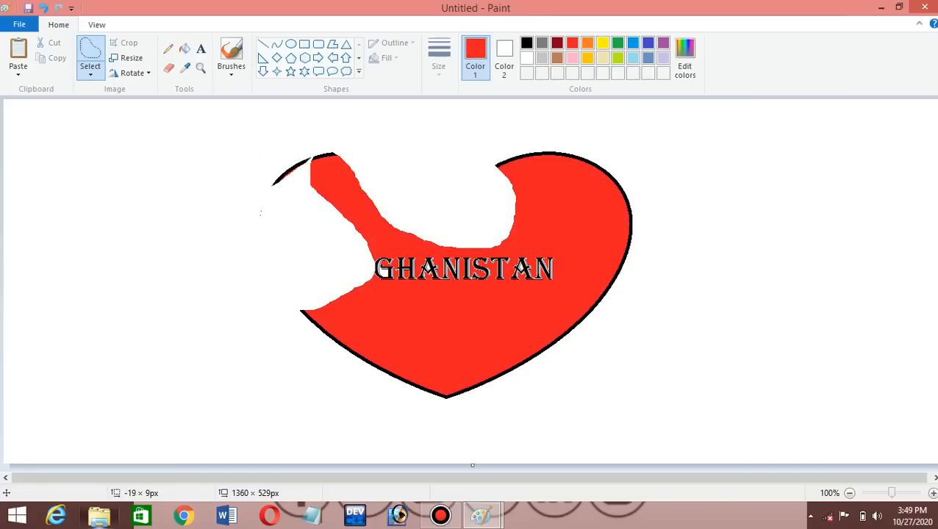
pyautogui.hotkey('ctrl', 'z')
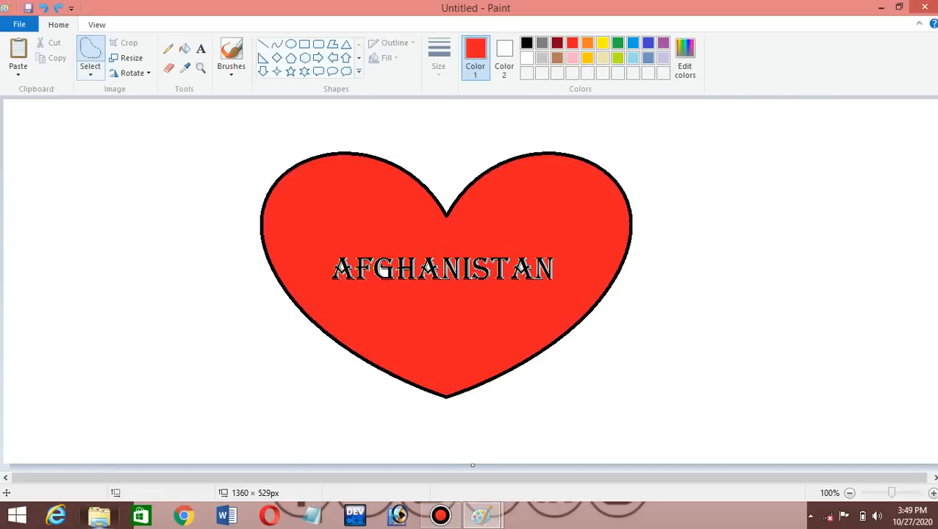
# Select the entire picture and switch back to free-form selection.
pyautogui.click(90, 70)
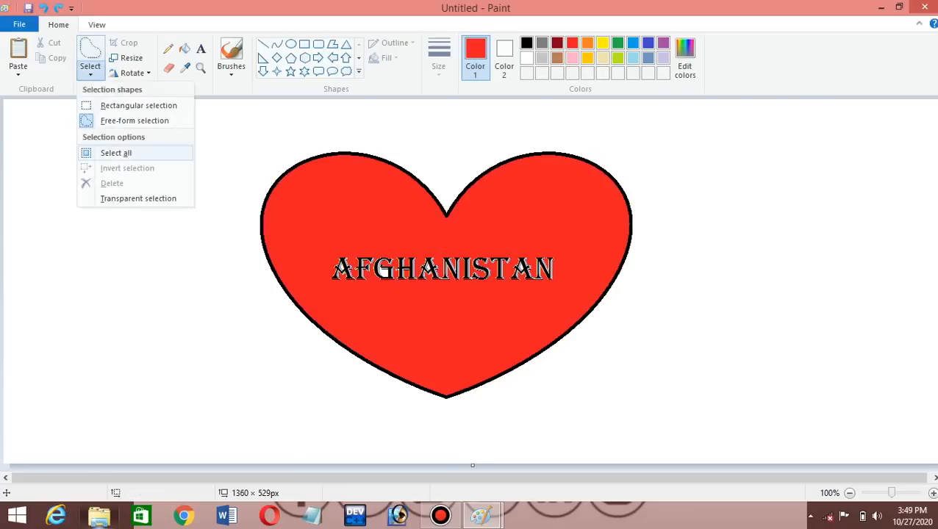
pyautogui.click(116, 153)
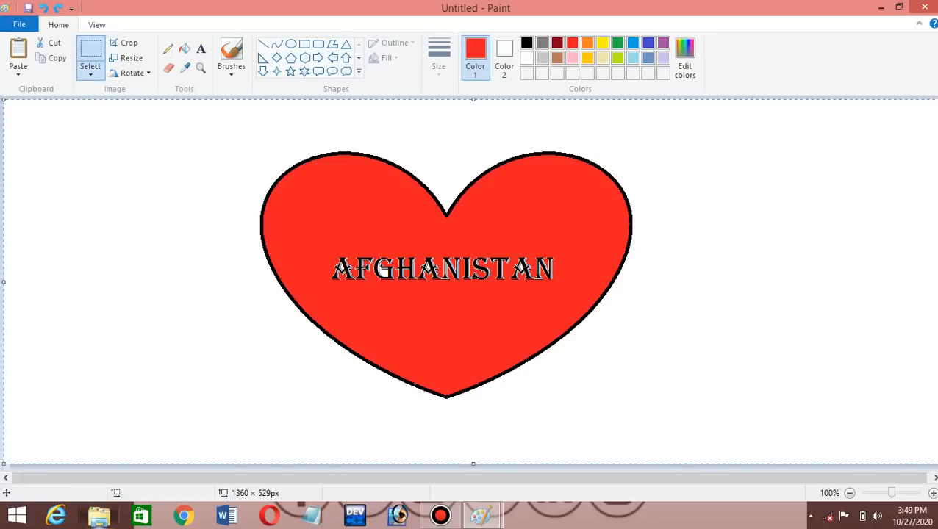
pyautogui.click(90, 70)
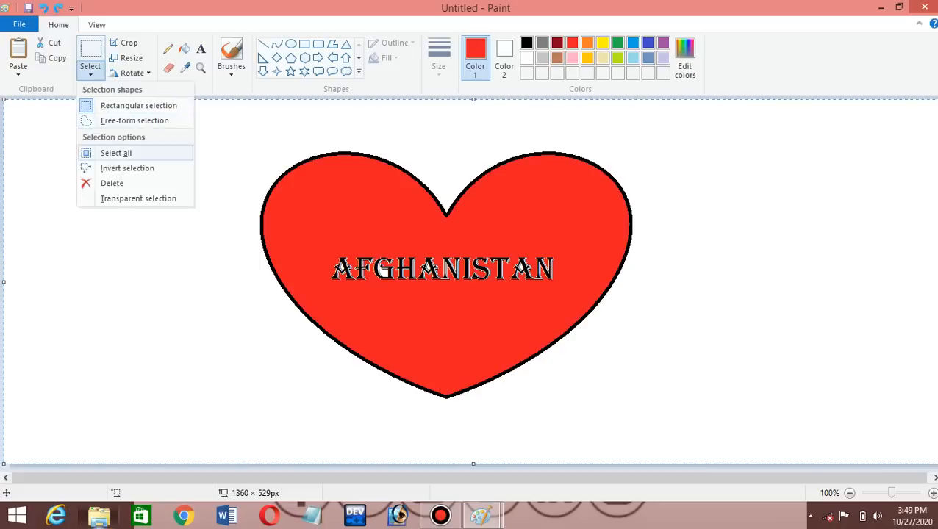
pyautogui.click(86, 120)
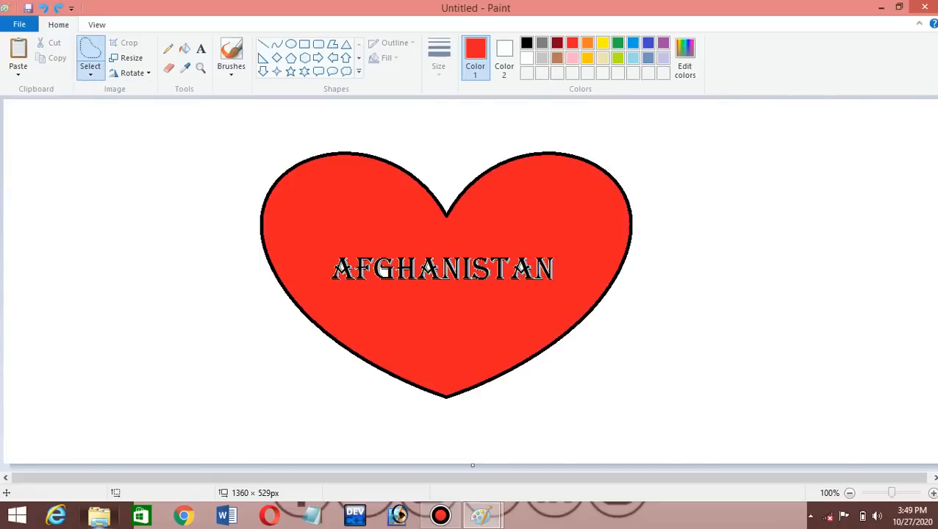
# Outline the first letters of AFGHANISTAN with a free-form selection and clear the selection.
pyautogui.click(91, 70)
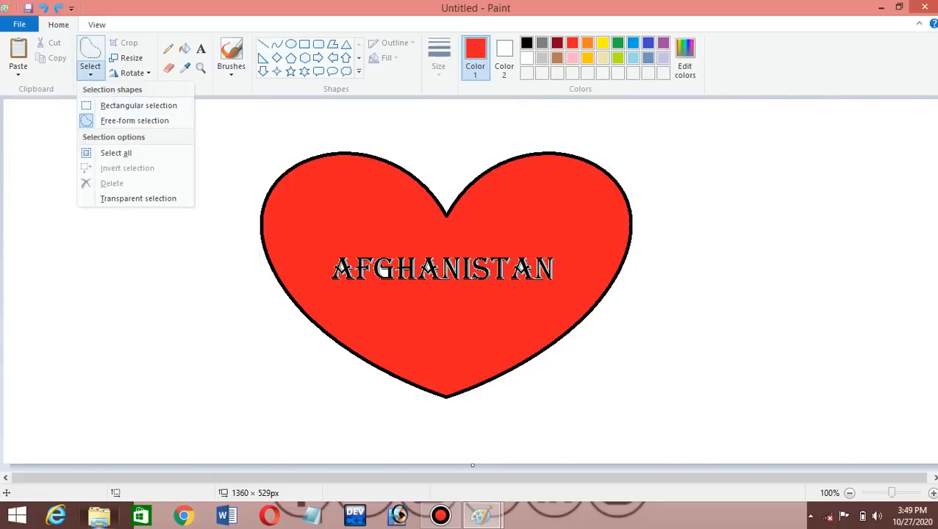
pyautogui.click(294, 231)
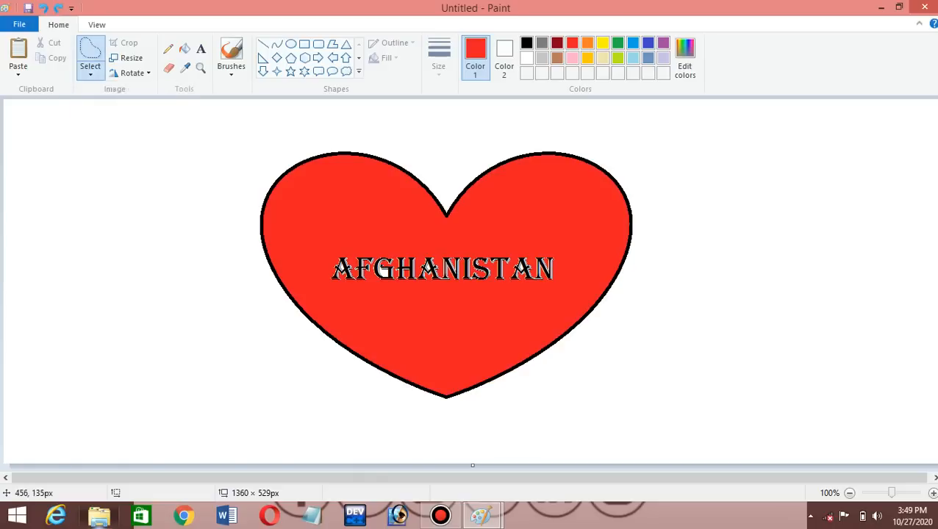
pyautogui.moveTo(309, 241); pyautogui.dragTo(389, 313)
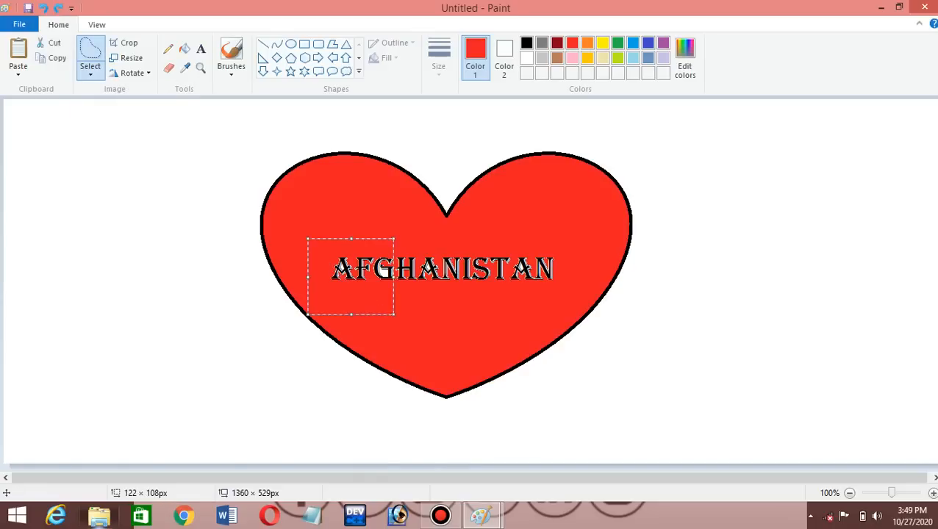
pyautogui.click(469, 264)
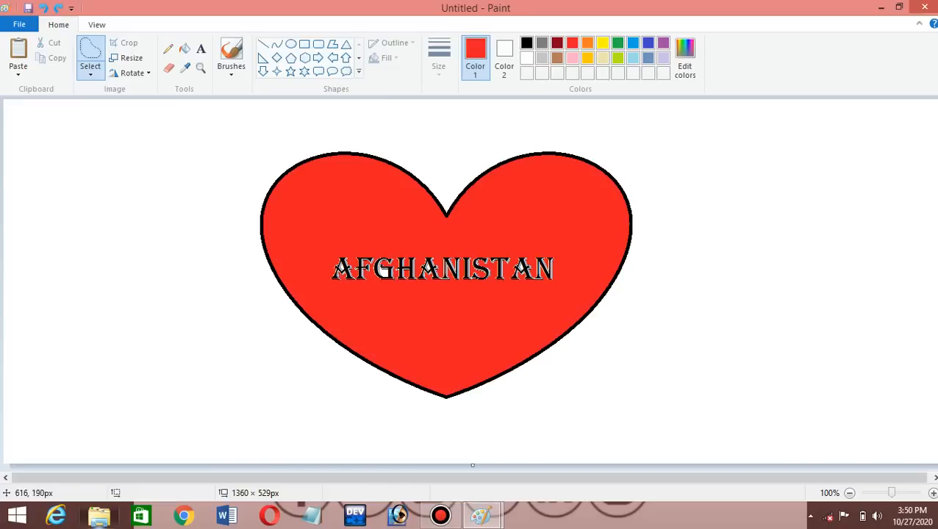
# Outline the AFGHANISTAN lettering with a free-form selection and invert the selection.
pyautogui.moveTo(378, 229)
pyautogui.mouseDown()
pyautogui.moveTo(339, 236)
pyautogui.moveTo(348, 294)
pyautogui.moveTo(486, 286)
pyautogui.moveTo(543, 247)
pyautogui.moveTo(536, 229)
pyautogui.mouseUp()
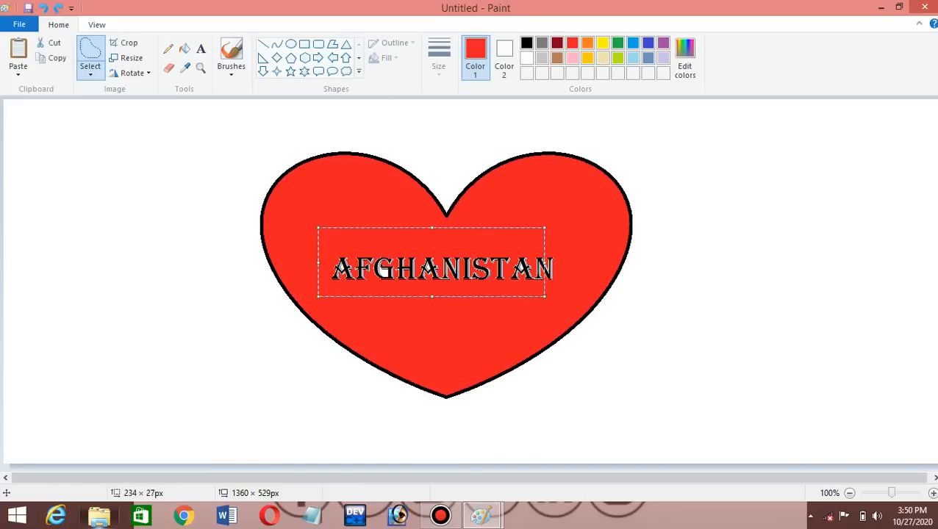
pyautogui.click(91, 74)
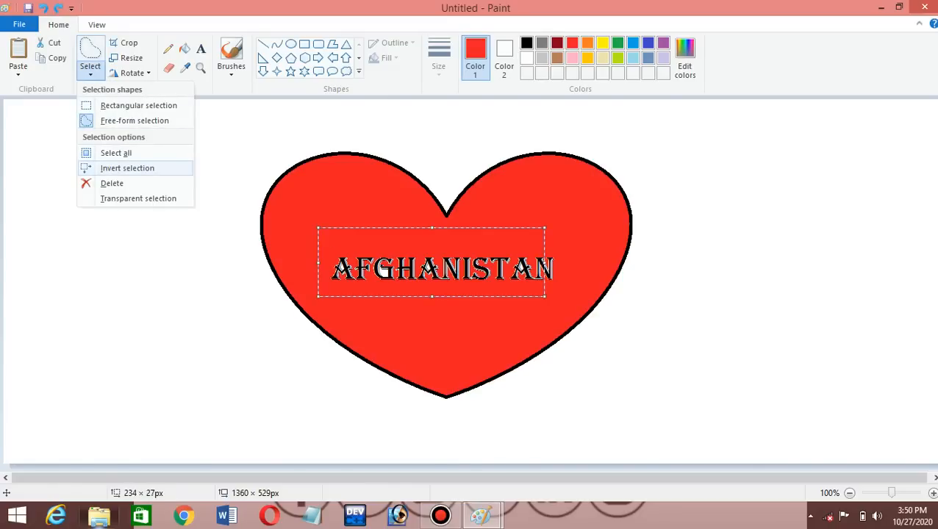
pyautogui.click(127, 167)
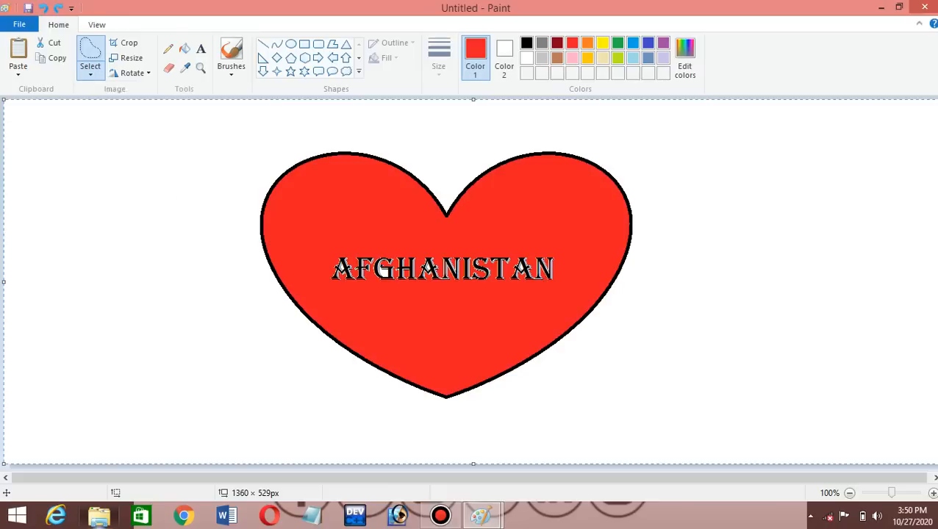
# Move the inverted selection down away from the lettering and back to roughly its original place.
pyautogui.moveTo(382, 270); pyautogui.dragTo(419, 417)
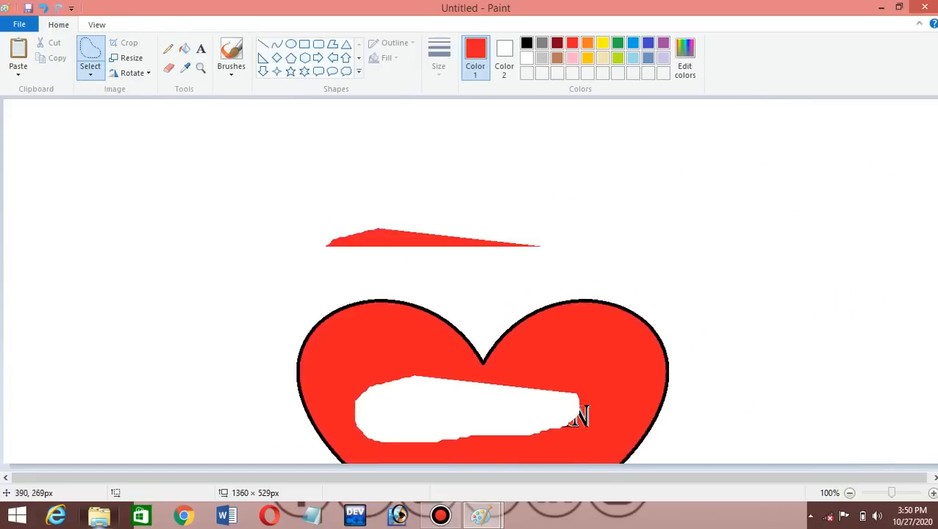
pyautogui.moveTo(290, 298); pyautogui.dragTo(254, 141)
pyautogui.hotkey('ctrl', 'a')
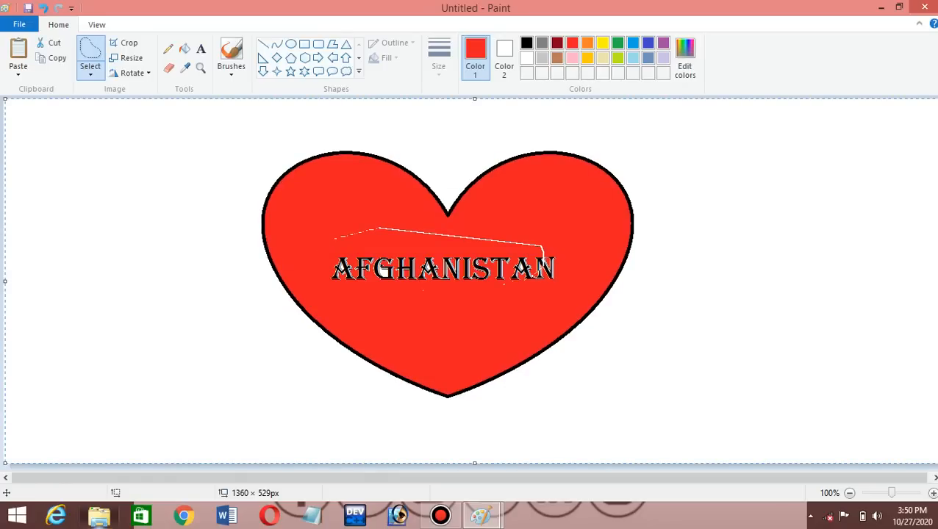
# Invert the selection again and delete the outlined area around the AFGHANISTAN lettering.
pyautogui.click(90, 70)
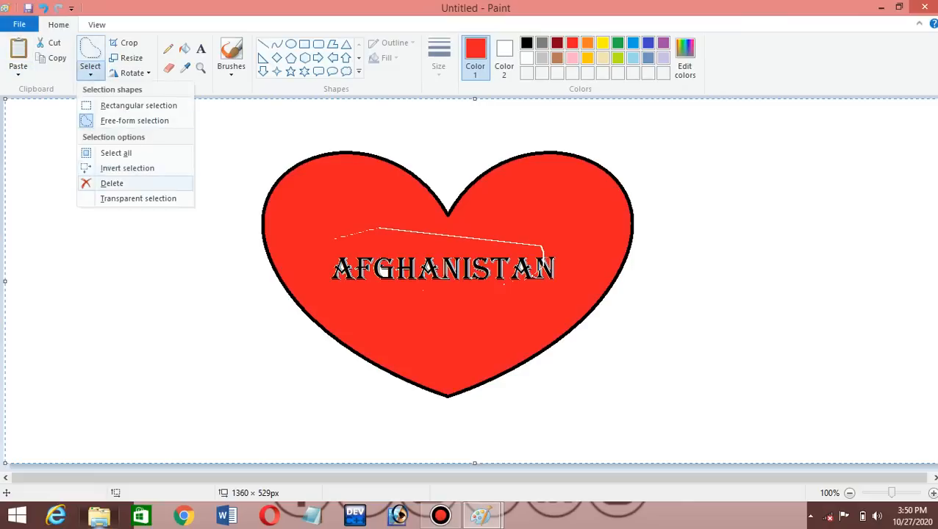
pyautogui.click(127, 168)
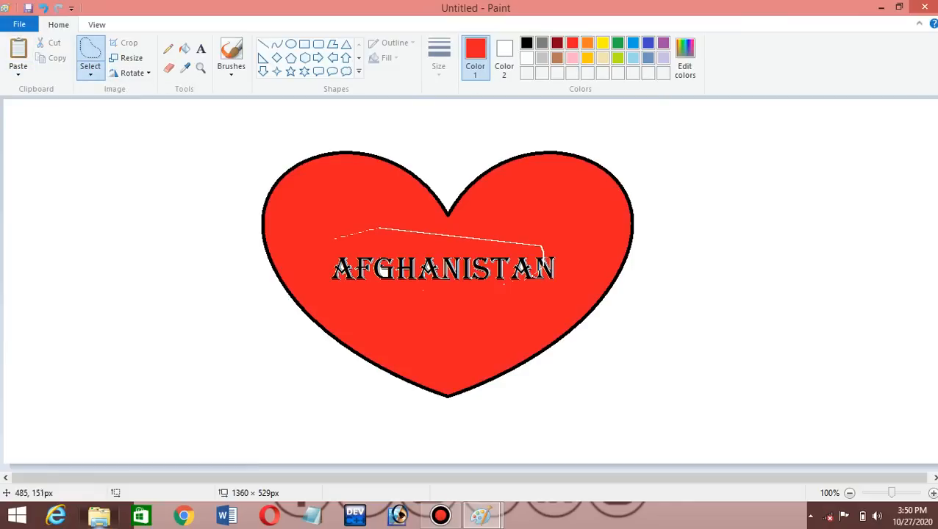
pyautogui.moveTo(338, 204)
pyautogui.mouseDown()
pyautogui.moveTo(339, 238)
pyautogui.moveTo(330, 179)
pyautogui.moveTo(356, 199)
pyautogui.mouseUp()
pyautogui.hotkey('ctrl', 'a')
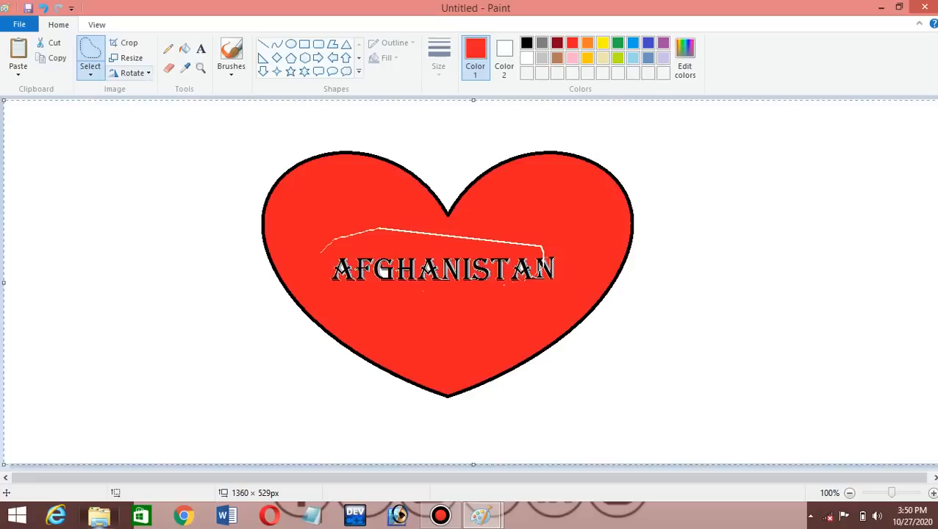
pyautogui.click(91, 70)
pyautogui.click(111, 183)
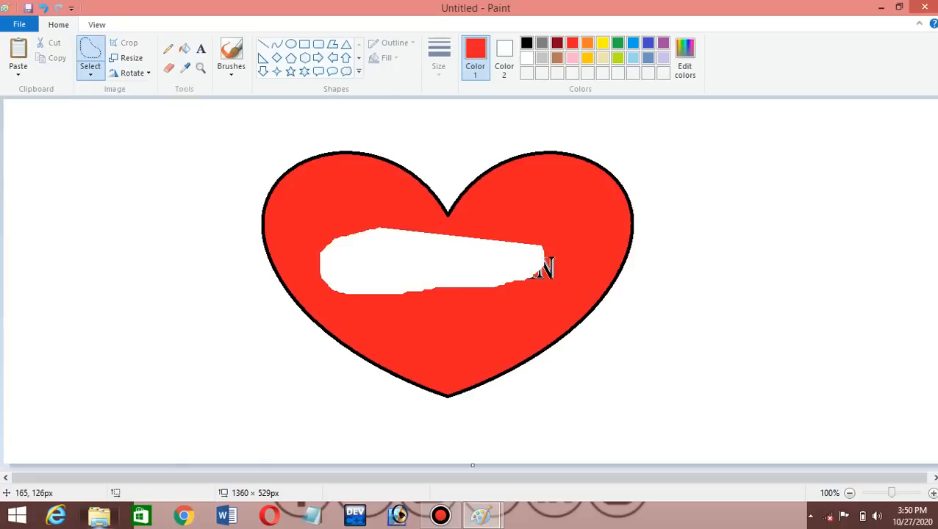
# Try deleting a free-form area over the heart's left side, and undo the edits back to the intact heart and lettering.
pyautogui.moveTo(231, 146)
pyautogui.mouseDown()
pyautogui.moveTo(344, 305)
pyautogui.moveTo(214, 186)
pyautogui.moveTo(224, 168)
pyautogui.mouseUp()
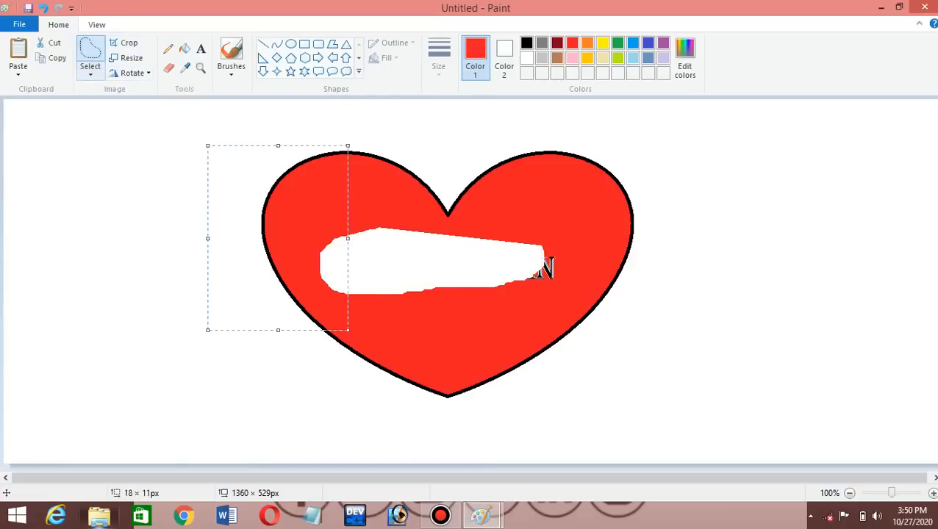
pyautogui.click(90, 71)
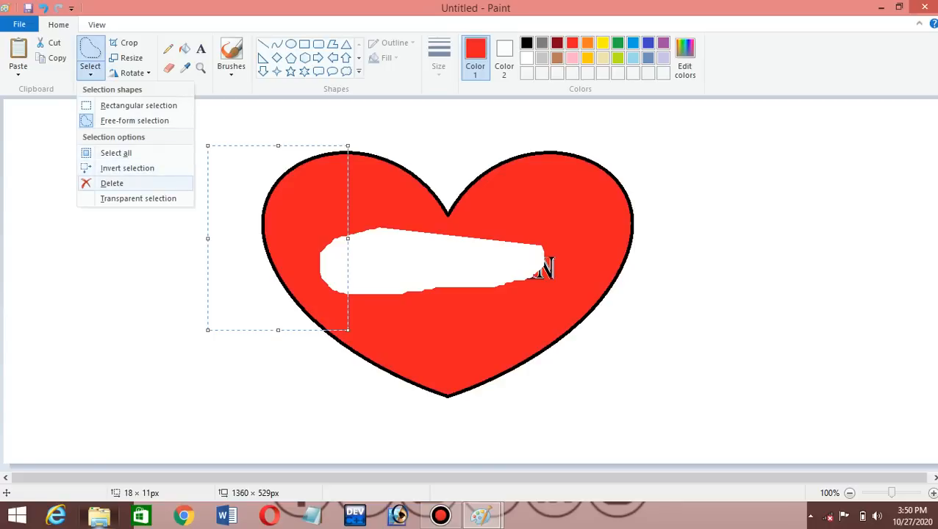
pyautogui.click(112, 183)
pyautogui.hotkey('ctrl', 'z')
pyautogui.hotkey('ctrl', 'z')
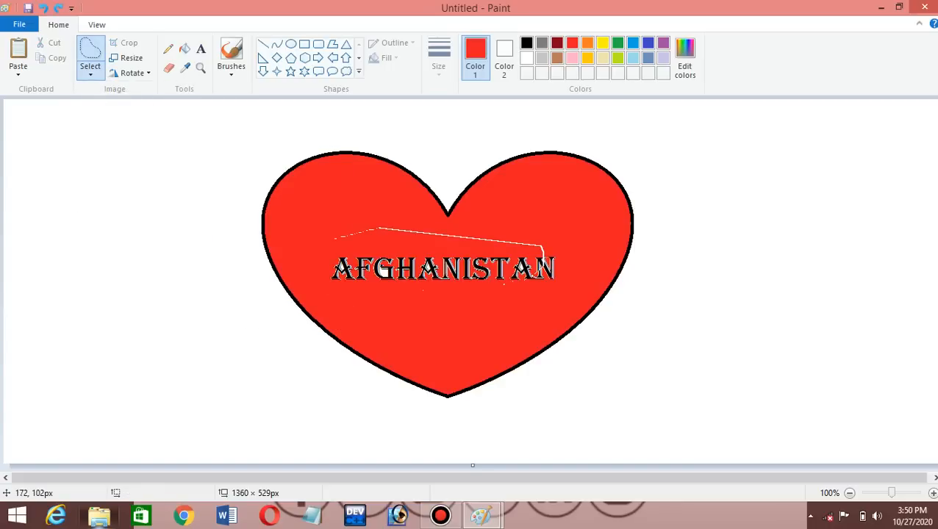
pyautogui.hotkey('ctrl', 'z')
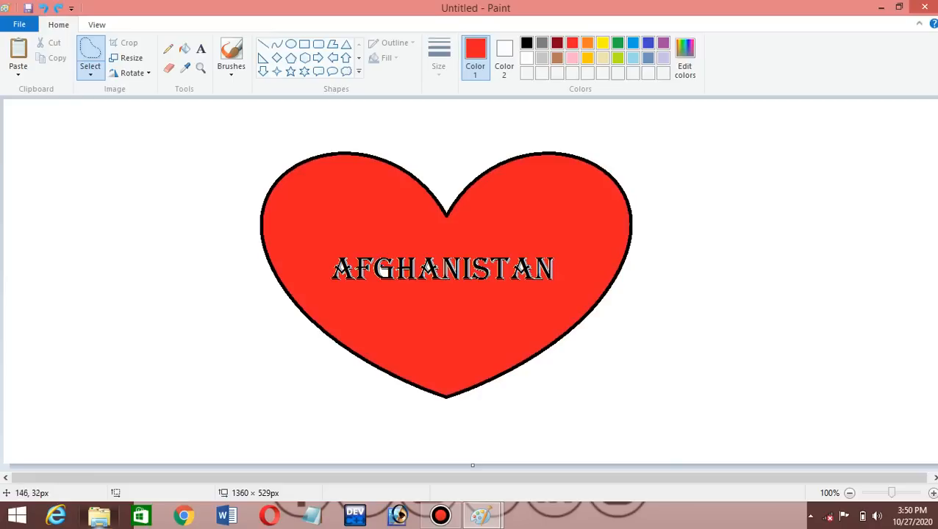
# Turn on transparent selection, outline a free-form area over the heart's upper-left edge, and turn transparent selection off again.
pyautogui.click(90, 72)
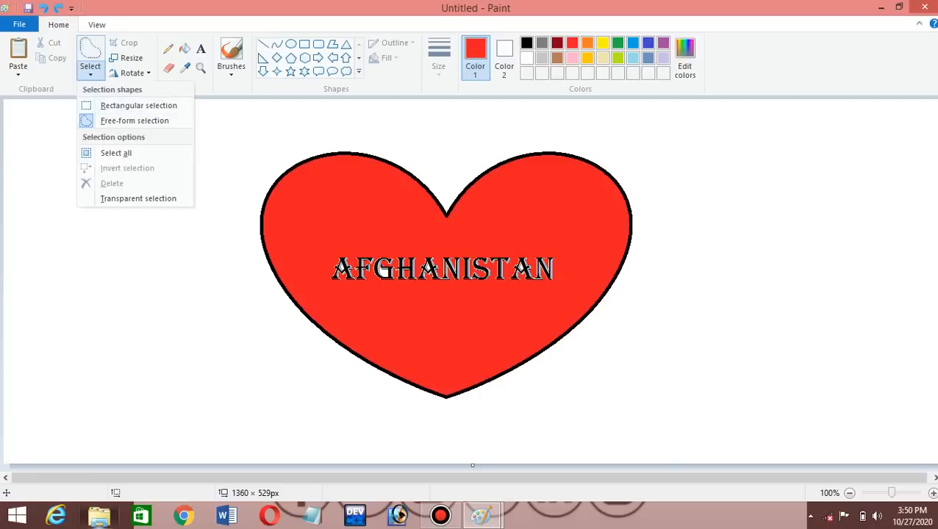
pyautogui.click(129, 198)
pyautogui.moveTo(225, 132)
pyautogui.mouseDown()
pyautogui.moveTo(266, 195)
pyautogui.moveTo(324, 197)
pyautogui.moveTo(324, 211)
pyautogui.mouseUp()
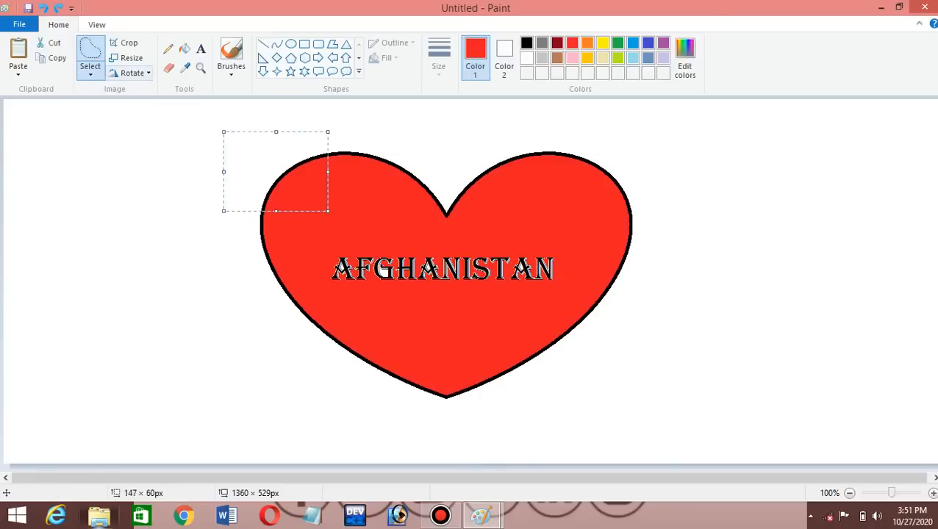
pyautogui.click(91, 72)
pyautogui.click(129, 198)
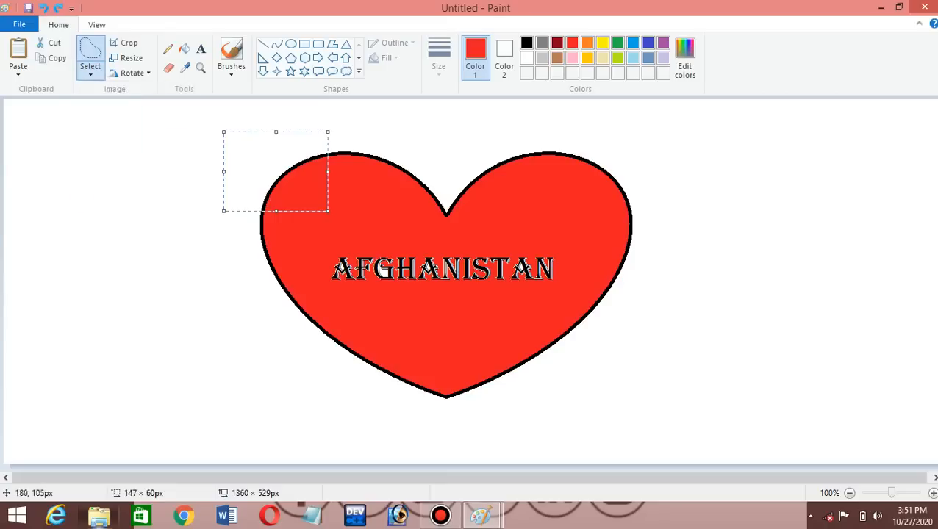
# Crop the picture to the free-form selection on the heart's upper-left edge, and undo the crop.
pyautogui.click(90, 72)
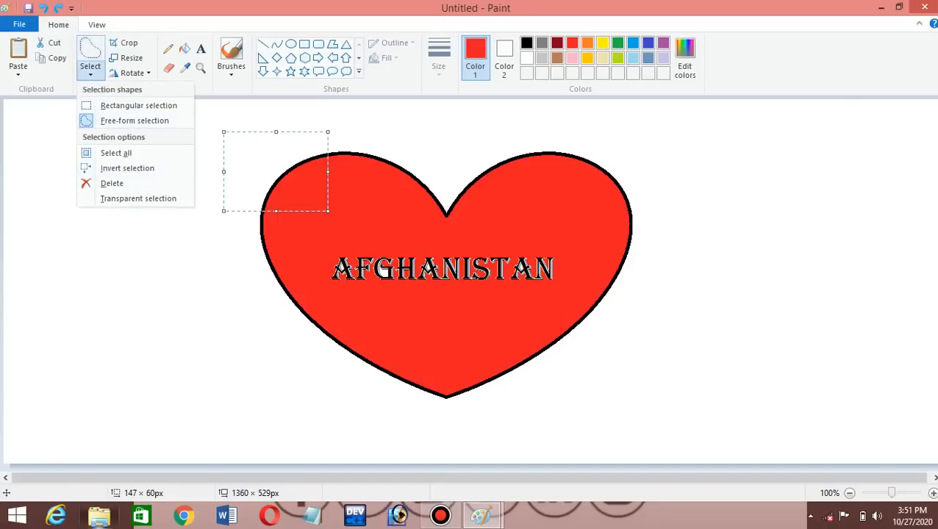
pyautogui.click(129, 217)
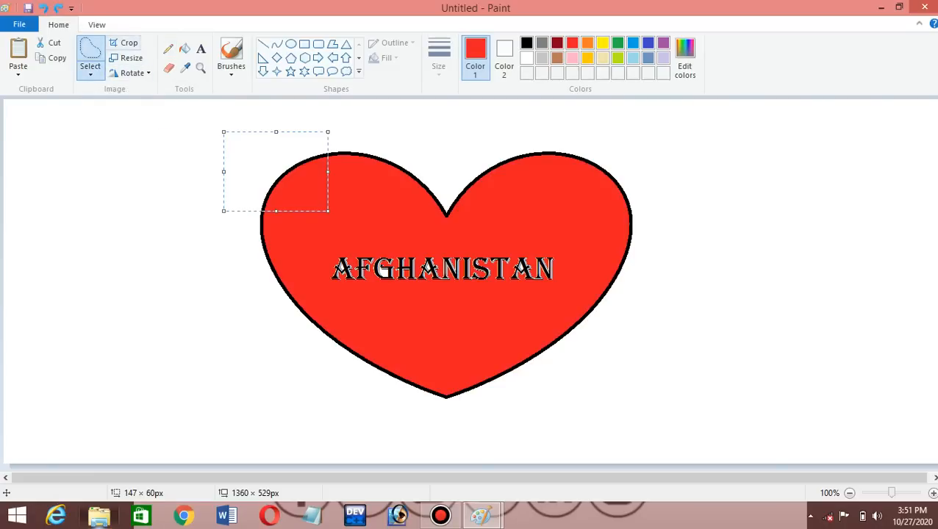
pyautogui.click(128, 43)
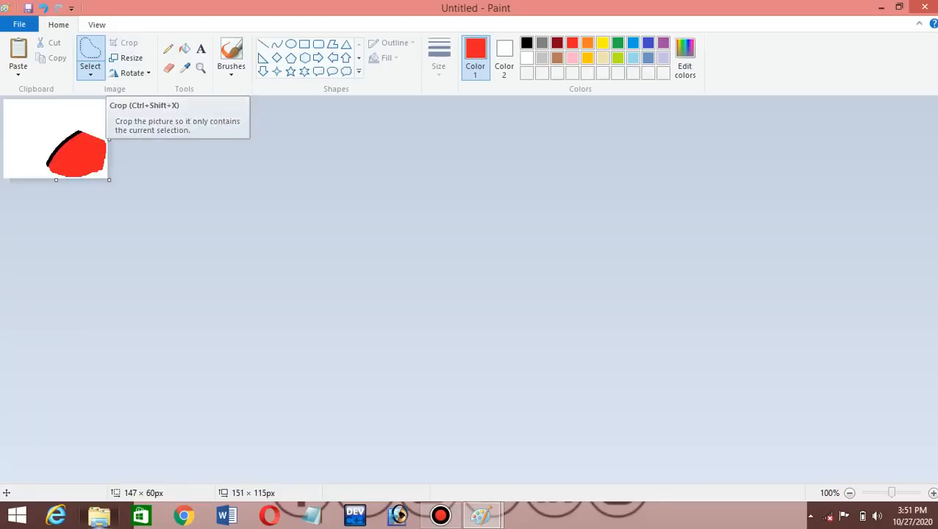
pyautogui.hotkey('ctrl', 'z')
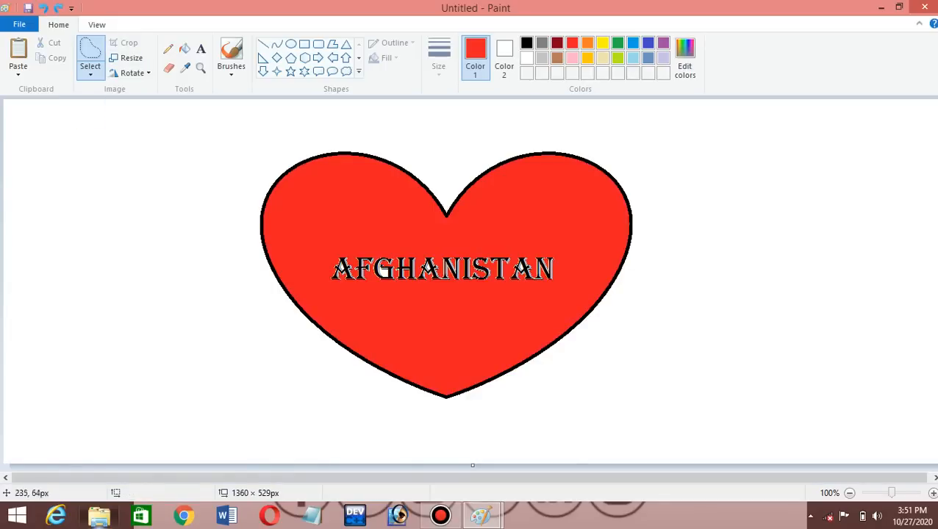
# Crop the picture to a tiny free-form selection beside the heart, enlarge the canvas to about 408 × 254 px, and undo both changes.
pyautogui.moveTo(157, 143); pyautogui.dragTo(198, 160)
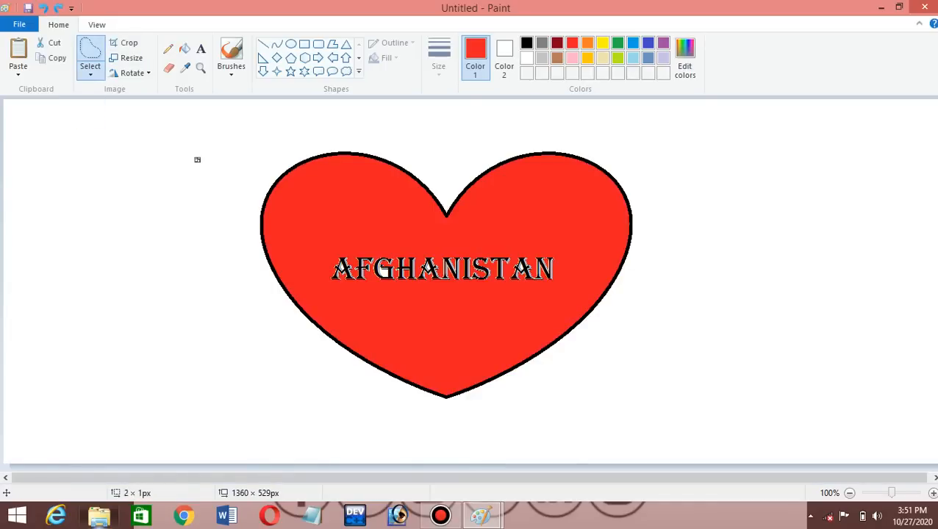
pyautogui.click(91, 72)
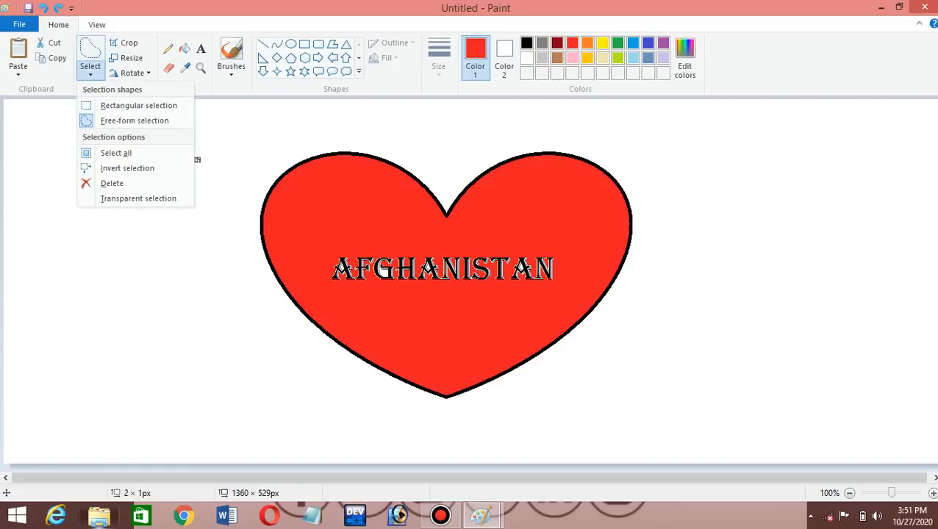
pyautogui.click(125, 43)
pyautogui.click(125, 43)
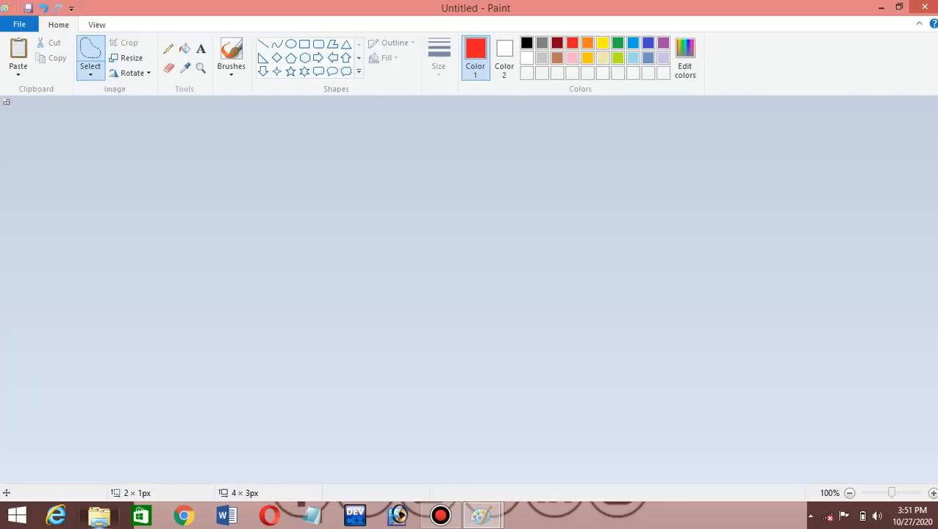
pyautogui.moveTo(7, 102); pyautogui.dragTo(286, 276)
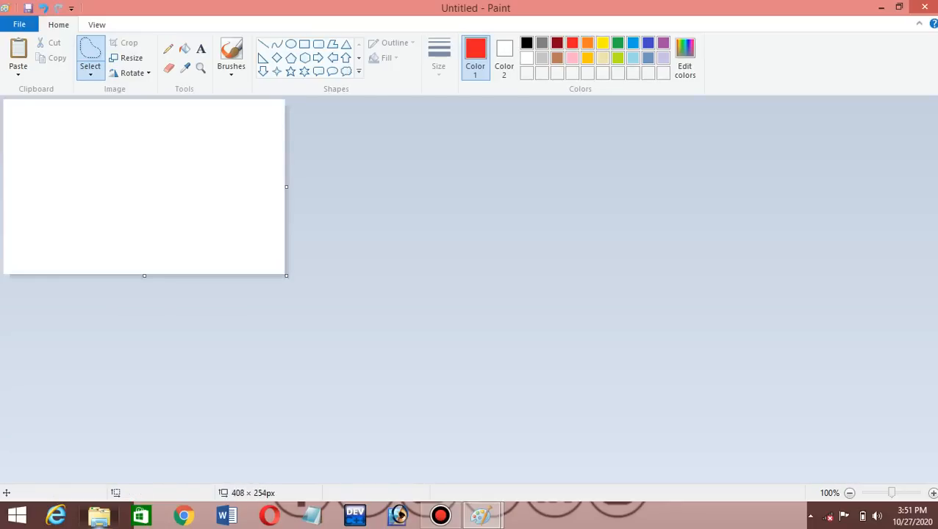
pyautogui.hotkey('ctrl', 'z')
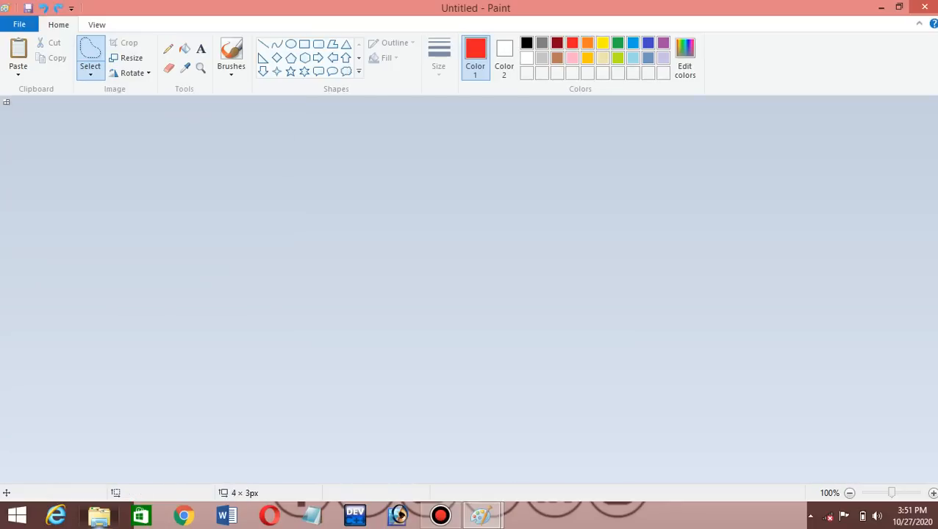
pyautogui.hotkey('ctrl', 'z')
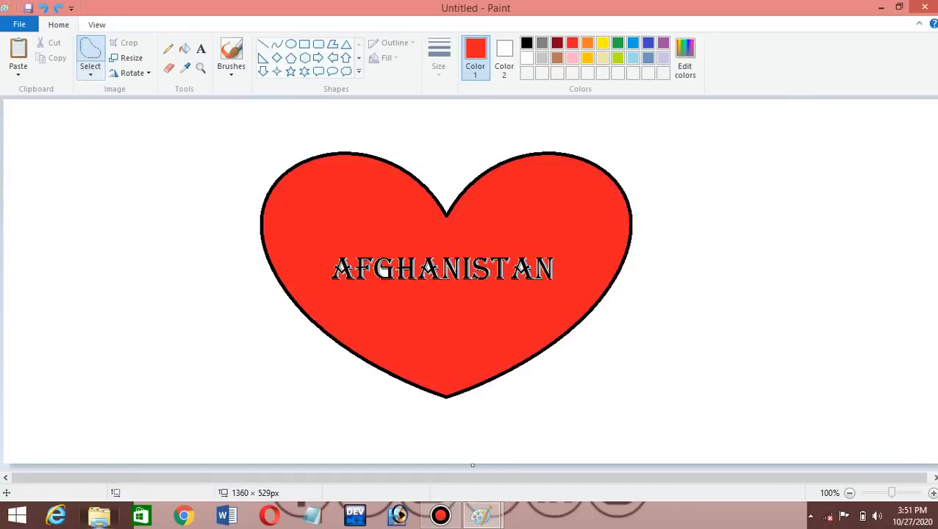
# Crop the picture to a rectangular selection of about 213 × 304 px over the heart's left half, and undo the crop.
pyautogui.click(90, 70)
pyautogui.click(139, 105)
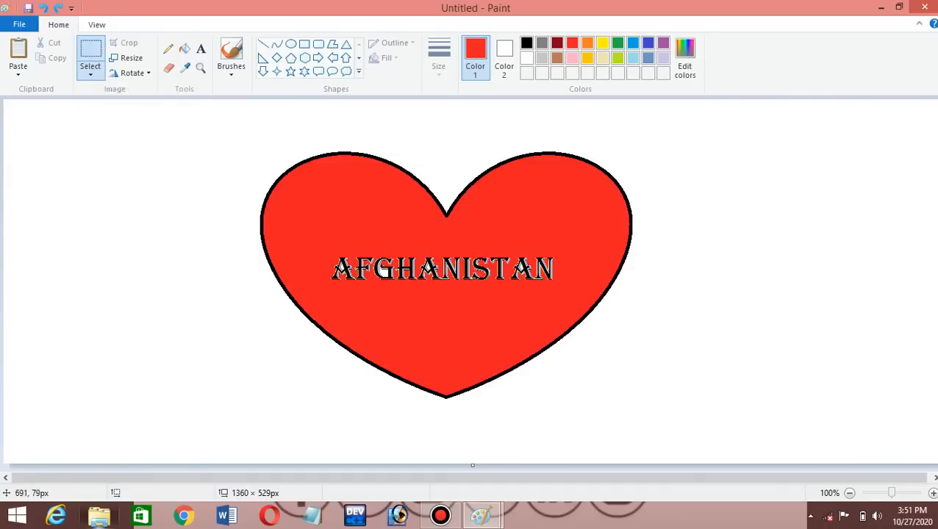
pyautogui.moveTo(274, 155); pyautogui.dragTo(422, 364)
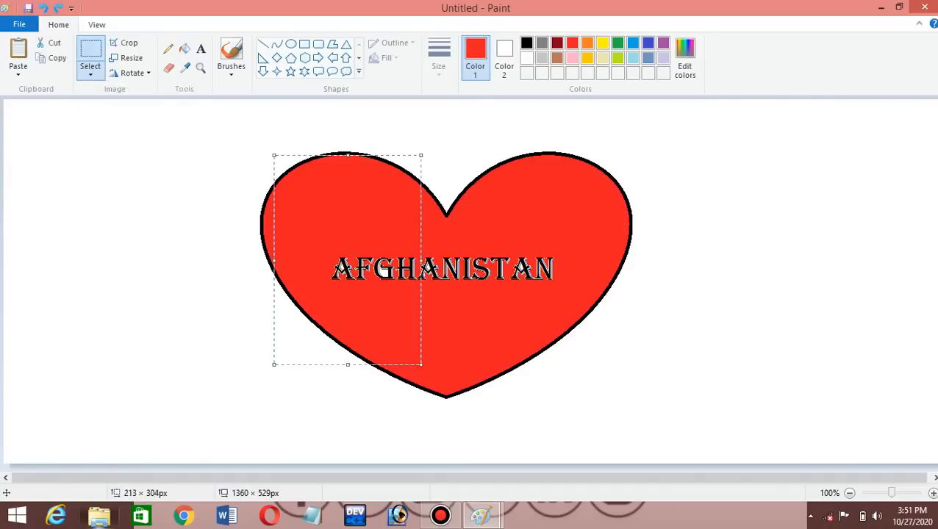
pyautogui.click(125, 42)
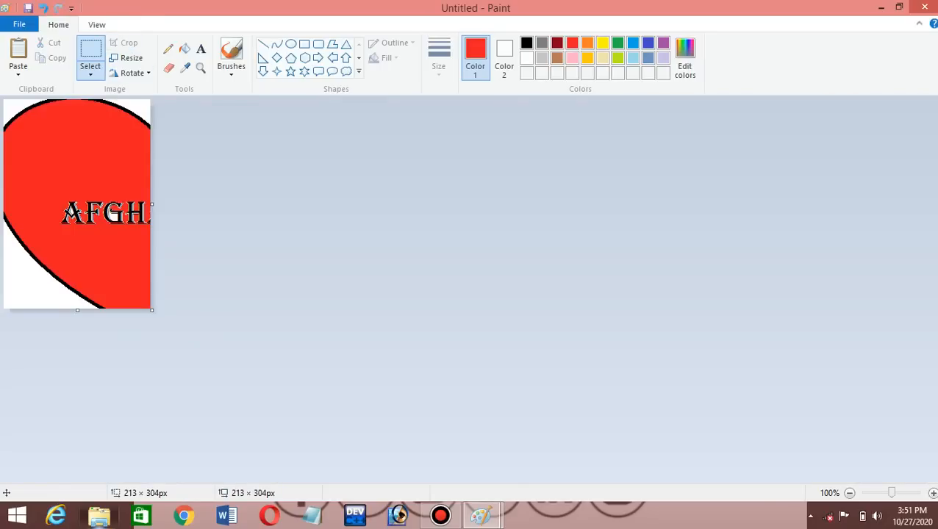
pyautogui.hotkey('ctrl', 'z')
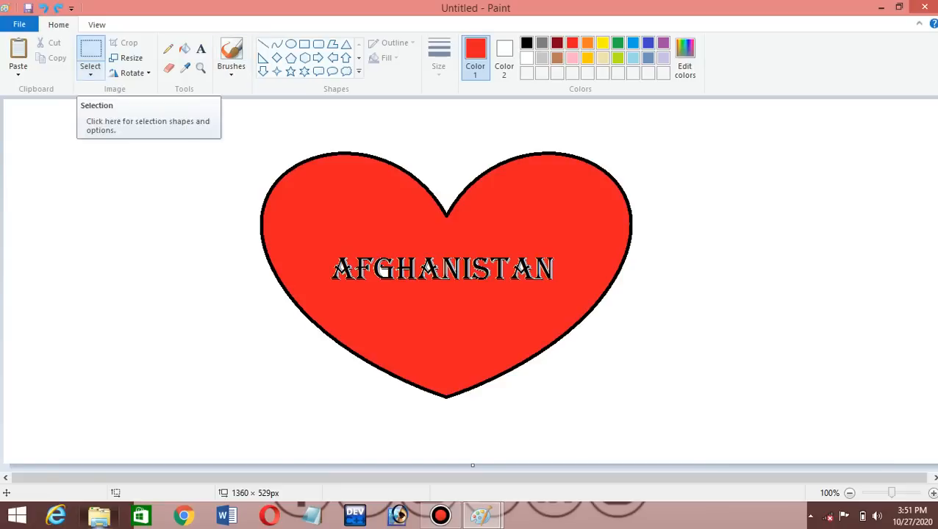
# Crop the picture to a rectangular selection of about 687 × 412 px around the whole heart, and undo the crop.
pyautogui.click(91, 72)
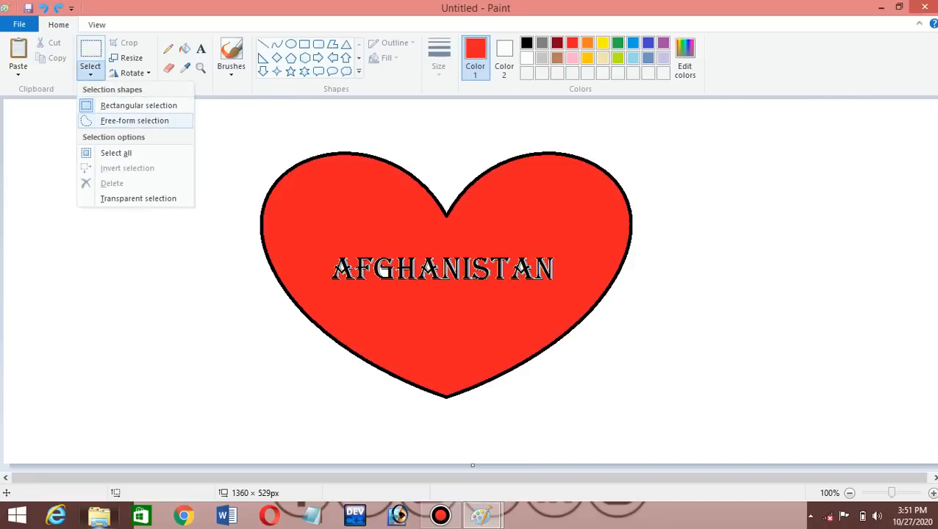
pyautogui.click(138, 105)
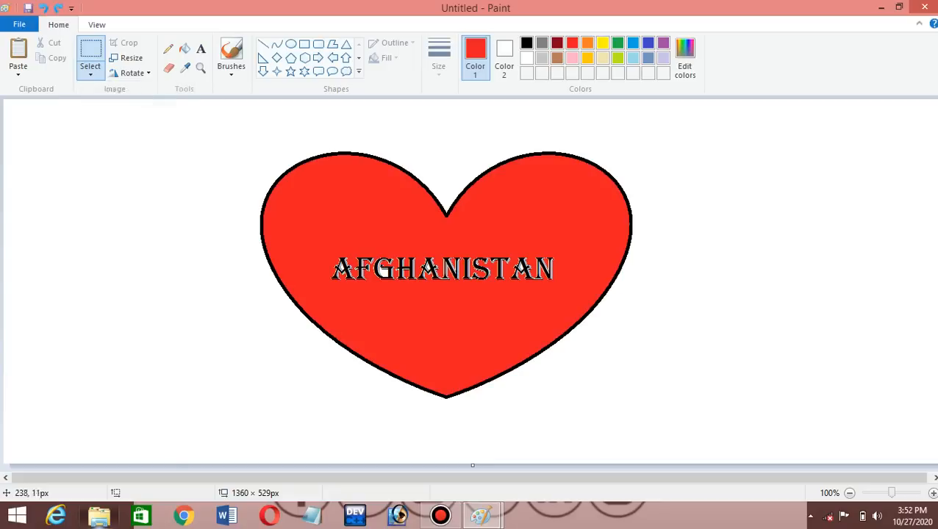
pyautogui.moveTo(194, 127); pyautogui.dragTo(667, 412)
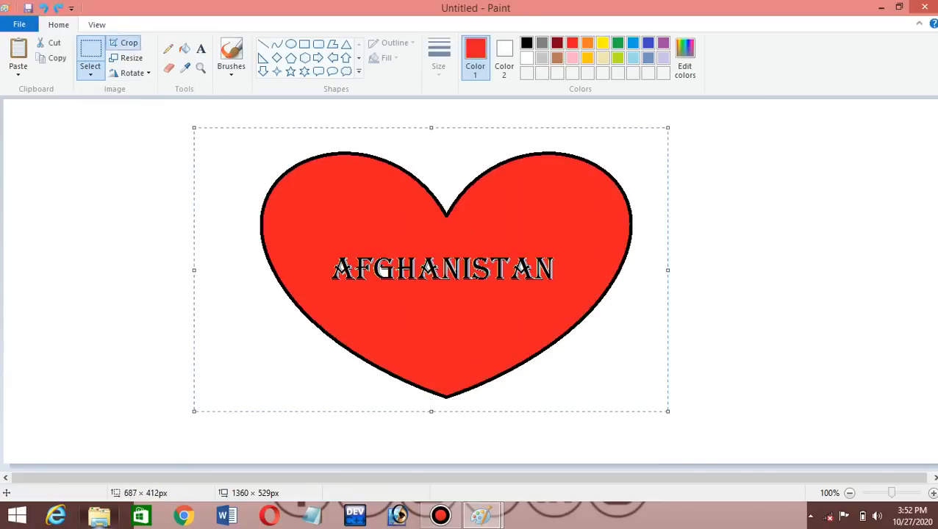
pyautogui.click(123, 42)
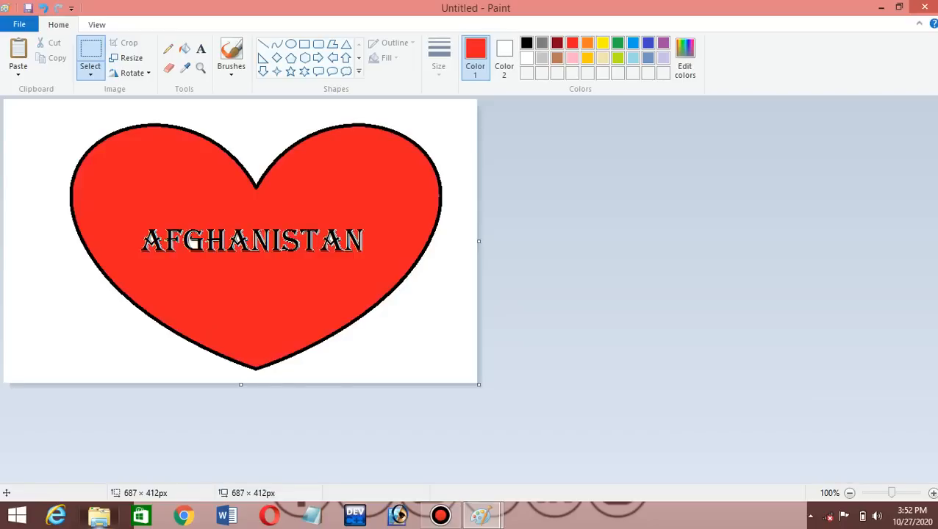
pyautogui.hotkey('ctrl', 'z')
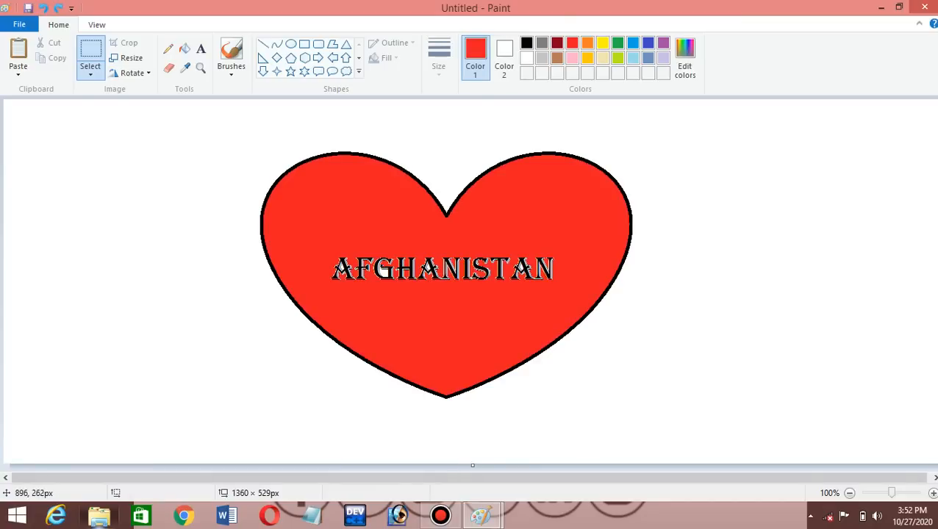
# Resize the picture to 200 percent horizontally and 50 percent vertically without maintaining the aspect ratio.
pyautogui.click(849, 493)
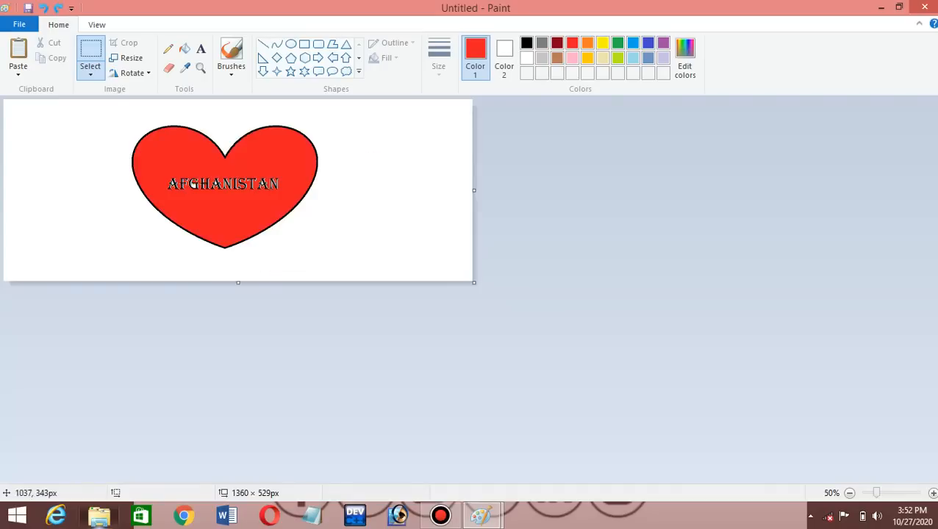
pyautogui.click(126, 58)
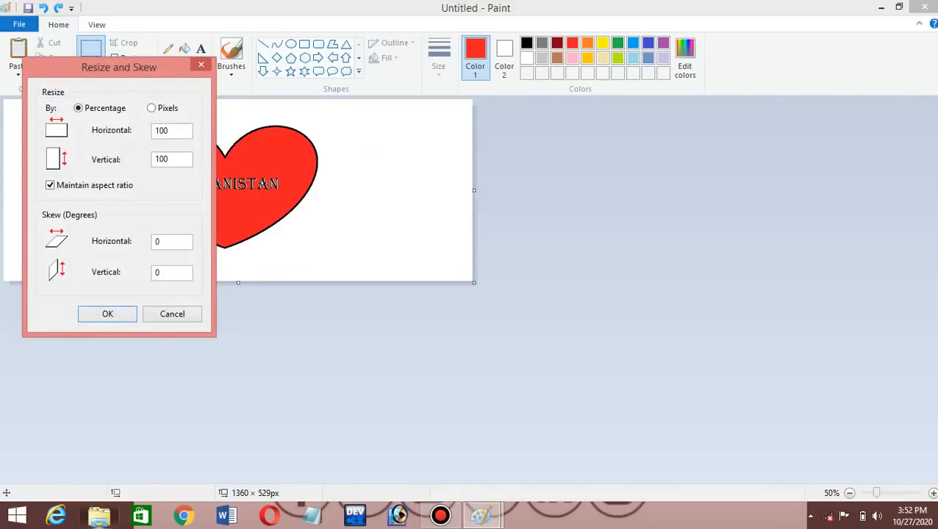
pyautogui.click(153, 108)
pyautogui.click(78, 108)
pyautogui.press('BackSpace')
pyautogui.press('BackSpace')
pyautogui.press('BackSpace')
pyautogui.write('200')
pyautogui.press('BackSpace')
pyautogui.press('BackSpace')
pyautogui.write('3000')
pyautogui.press('BackSpace')
pyautogui.press('BackSpace')
pyautogui.press('BackSpace')
pyautogui.press('BackSpace')
pyautogui.write('500')
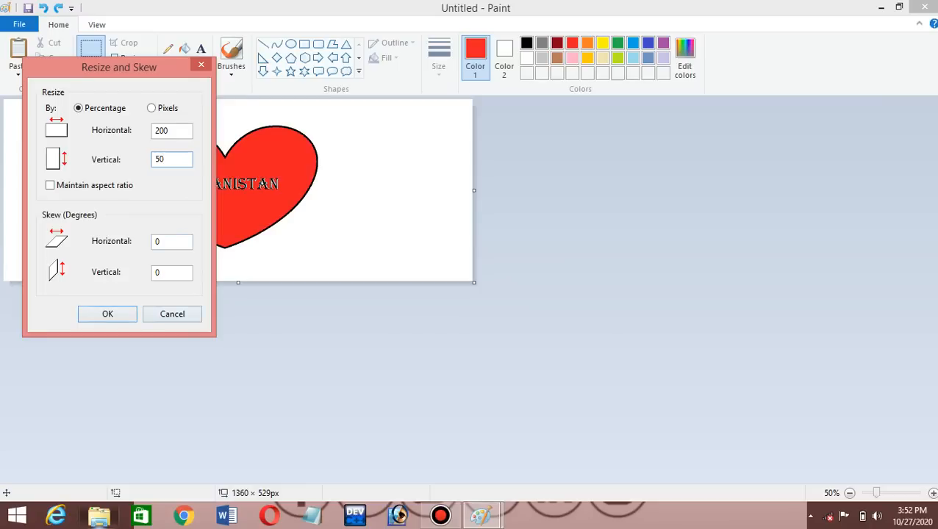
pyautogui.press('Return')
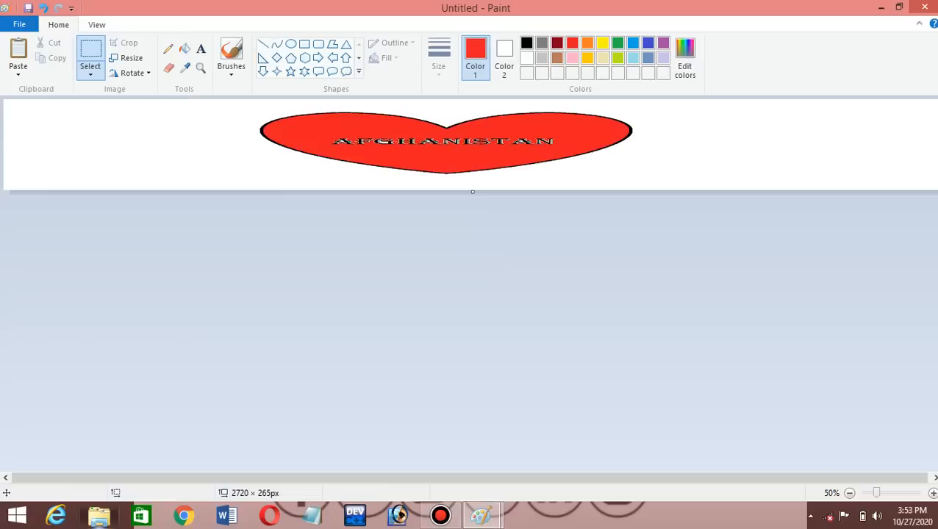
# Enlarge the stretched picture to 200 percent with the aspect ratio maintained, and undo the enlargement.
pyautogui.click(127, 58)
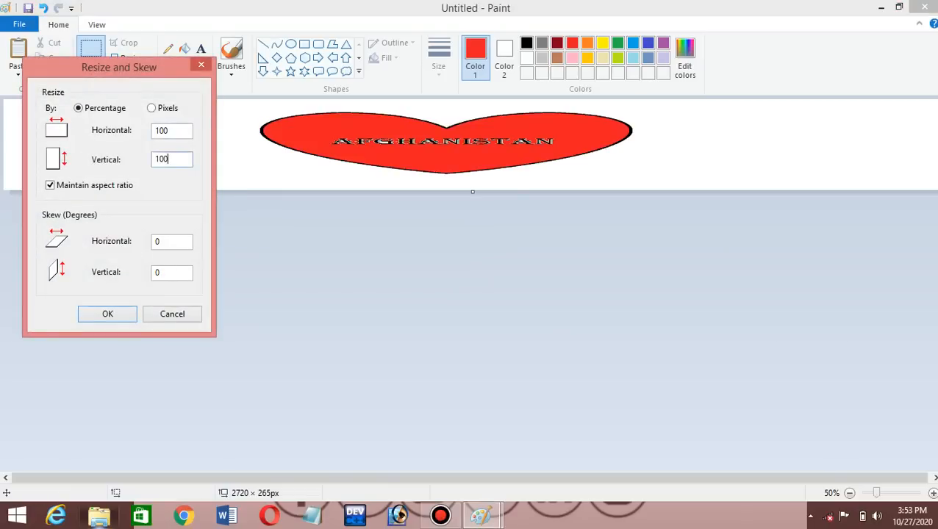
pyautogui.press('BackSpace')
pyautogui.press('BackSpace')
pyautogui.press('BackSpace')
pyautogui.write('200')
pyautogui.click(108, 314)
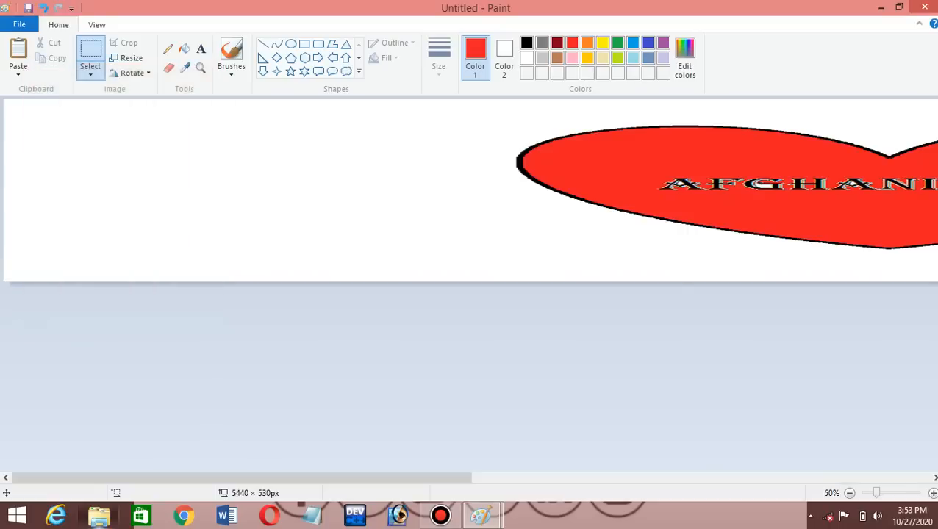
pyautogui.hotkey('ctrl', 'z')
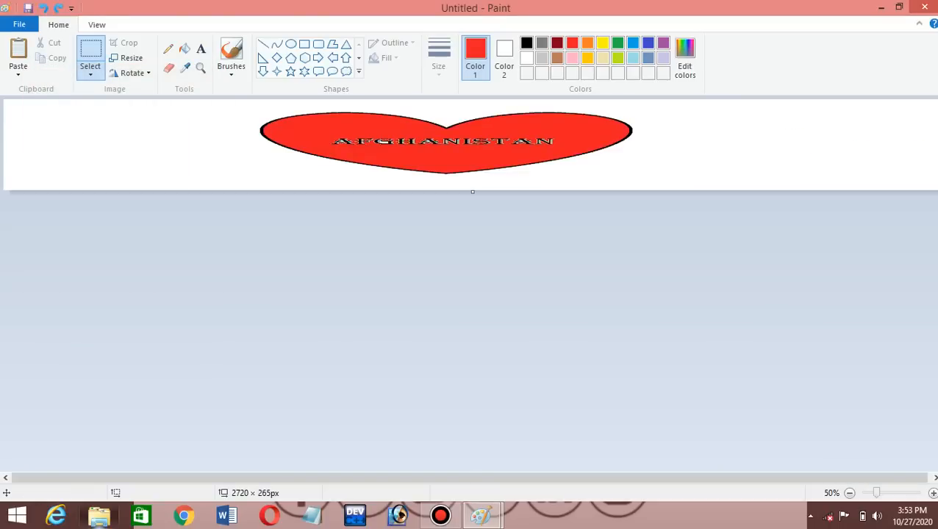
# Extend the canvas downward to a height of about 990 px, and undo both this and the earlier stretching of the heart.
pyautogui.moveTo(472, 191); pyautogui.dragTo(472, 441)
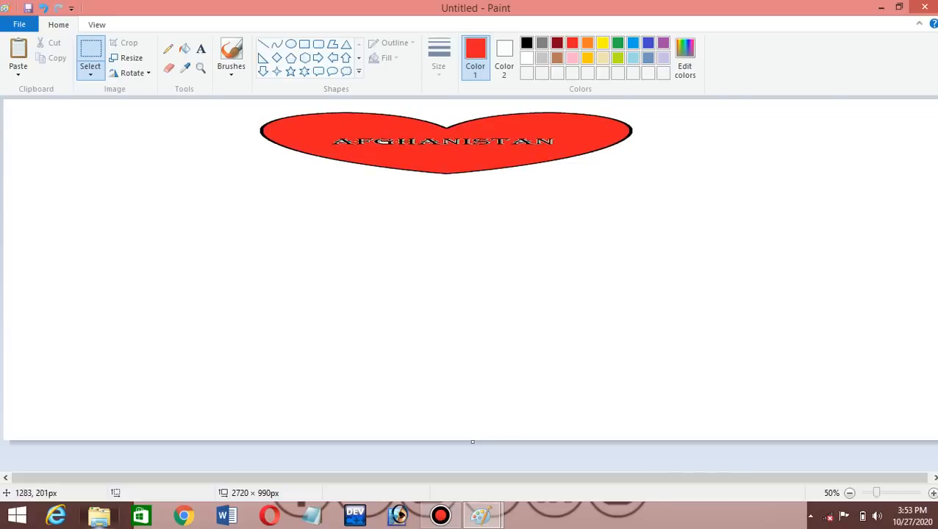
pyautogui.hotkey('ctrl', 'z')
pyautogui.hotkey('ctrl', 'z')
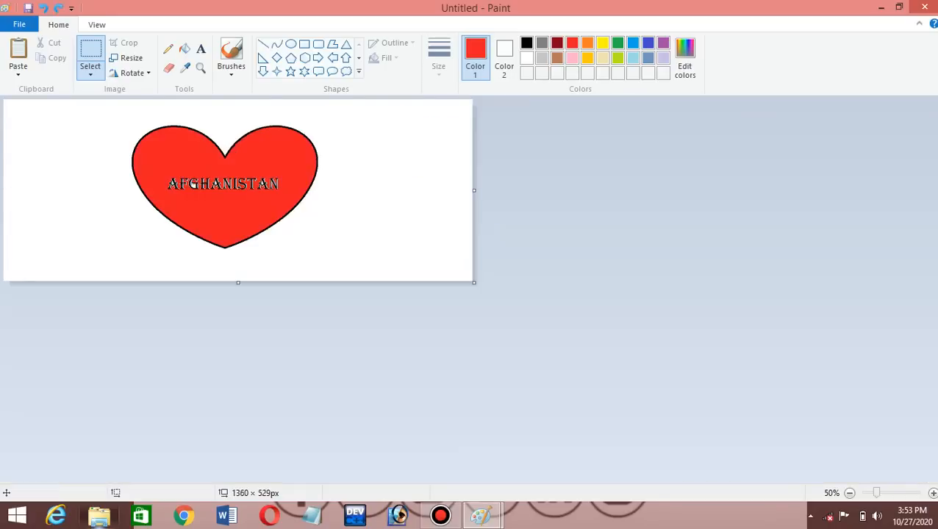
pyautogui.hotkey('ctrl', 'pageup')
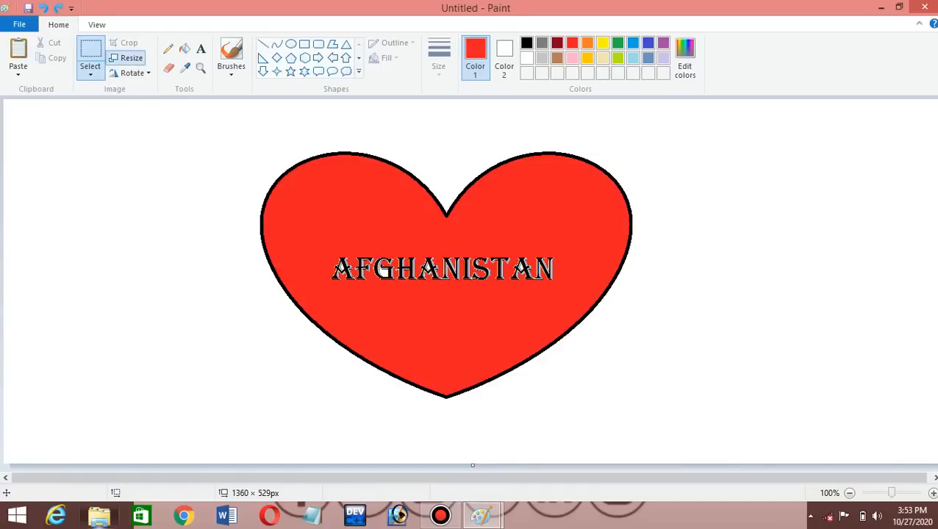
pyautogui.click(129, 57)
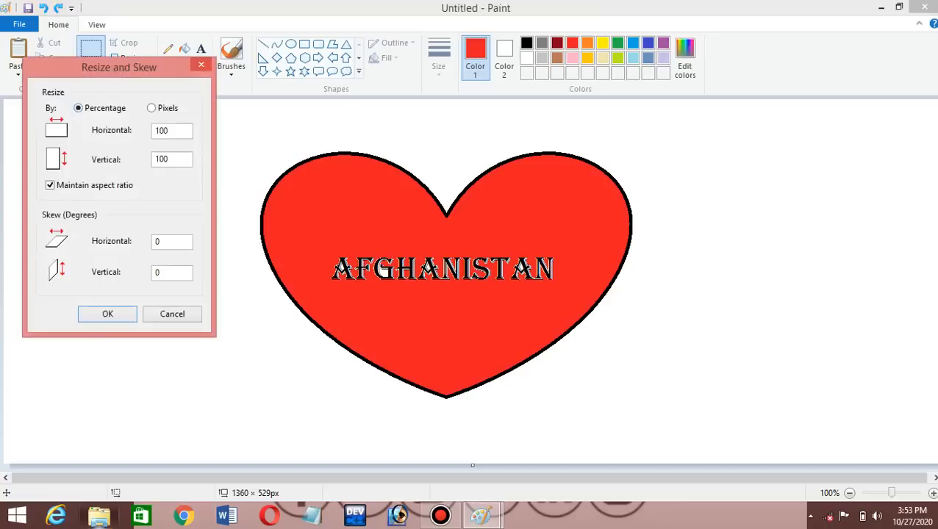
pyautogui.click(107, 314)
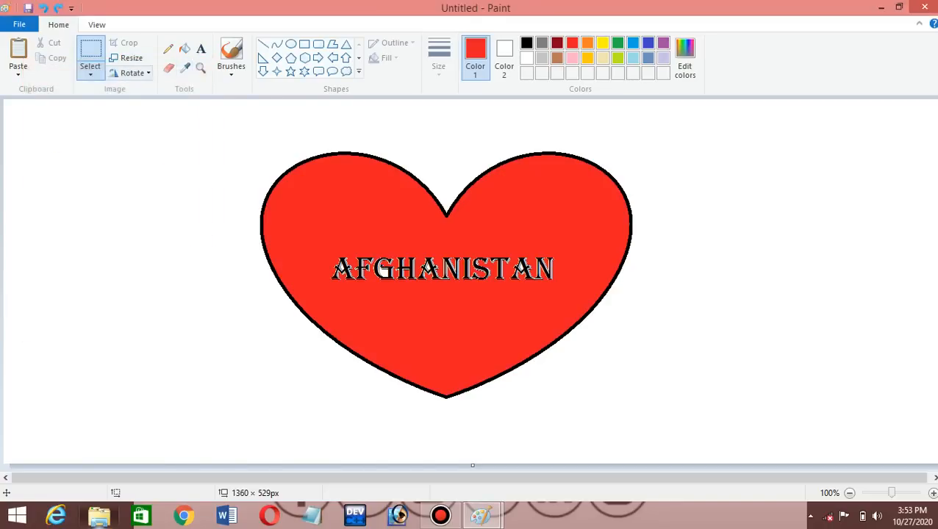
# Rotate the whole picture right by 90 degrees.
pyautogui.click(132, 72)
pyautogui.click(157, 89)
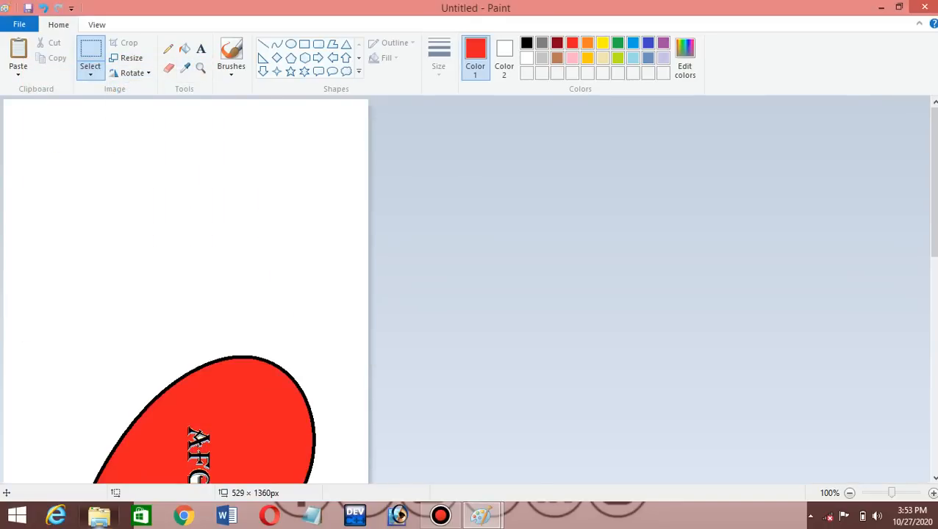
# Extend the canvas of the rotated heart picture to a width of about 966 px.
pyautogui.press('super+c')
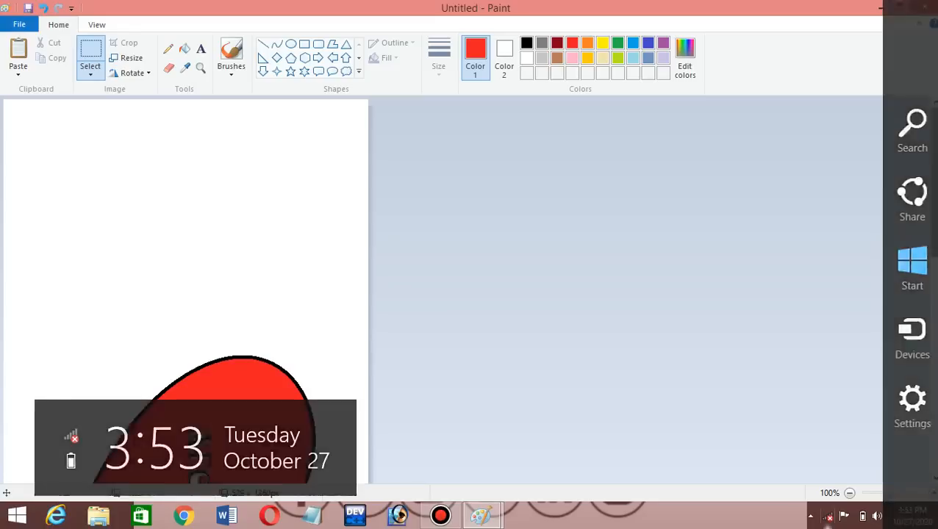
pyautogui.press('Escape')
pyautogui.scroll(5, 183, 294)
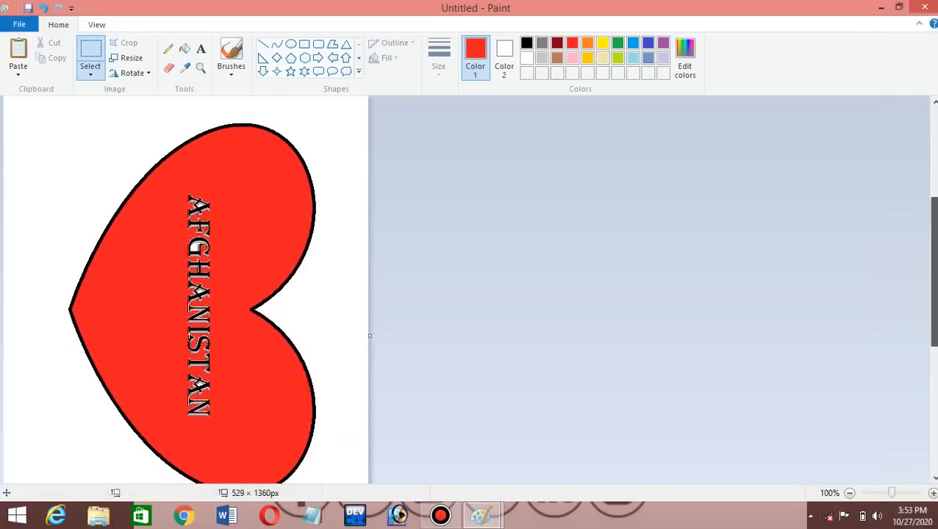
pyautogui.scroll(-3, 365, 250)
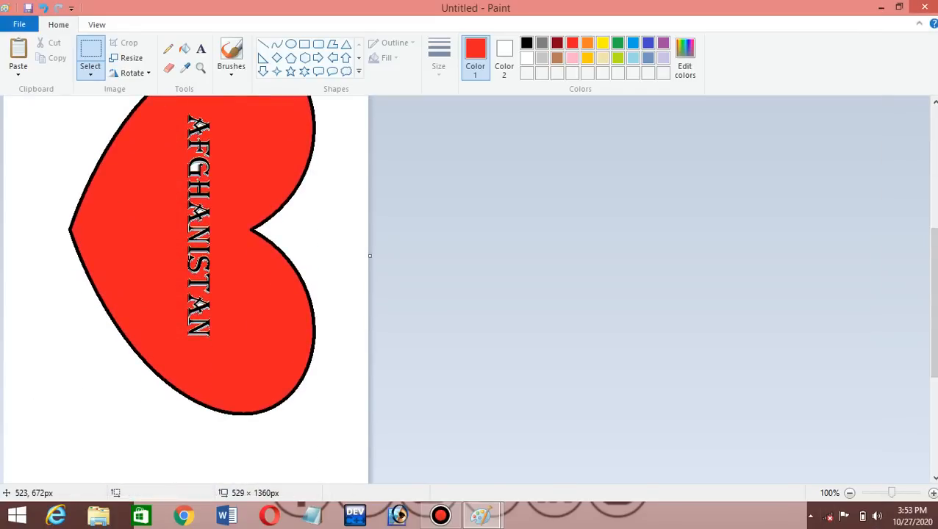
pyautogui.moveTo(369, 255); pyautogui.dragTo(670, 255)
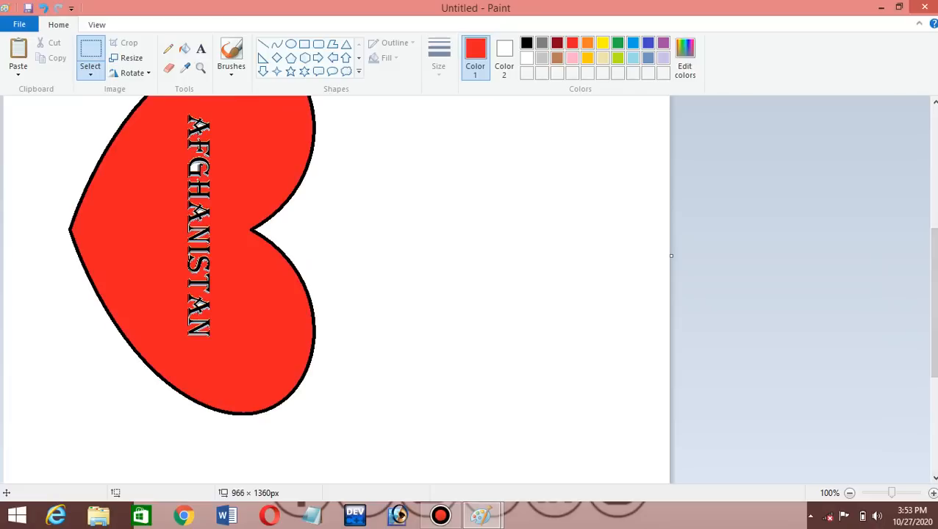
pyautogui.hotkey('ctrl', 'pagedown')
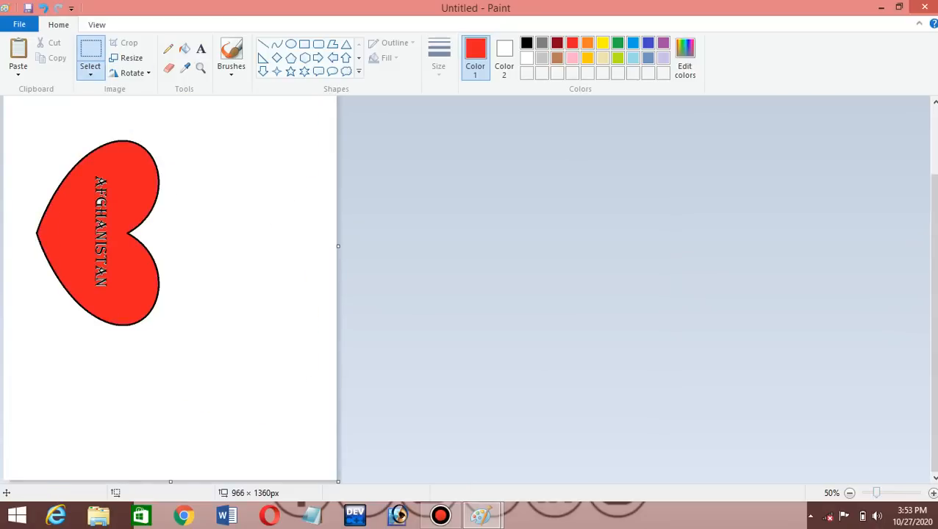
# Rotate the whole picture by 180 degrees and flip it vertically and horizontally.
pyautogui.click(132, 73)
pyautogui.click(150, 119)
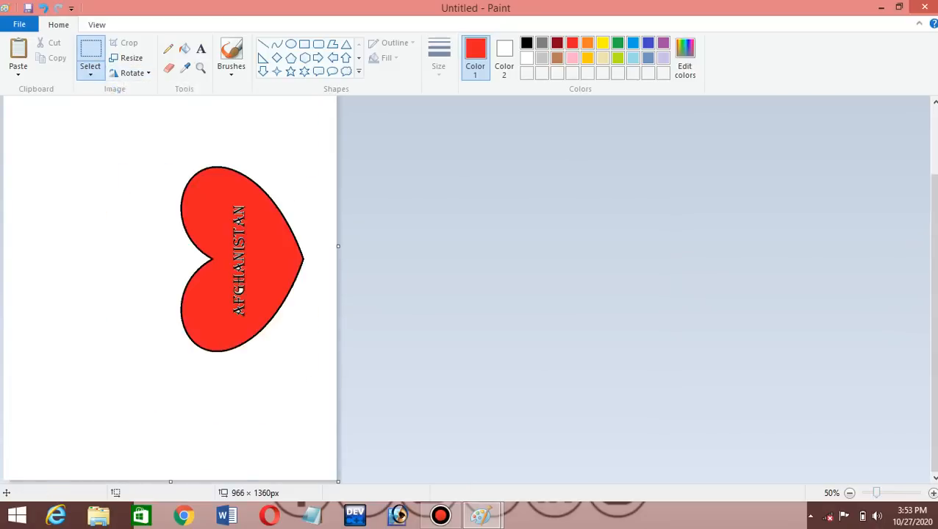
pyautogui.click(131, 72)
pyautogui.click(147, 133)
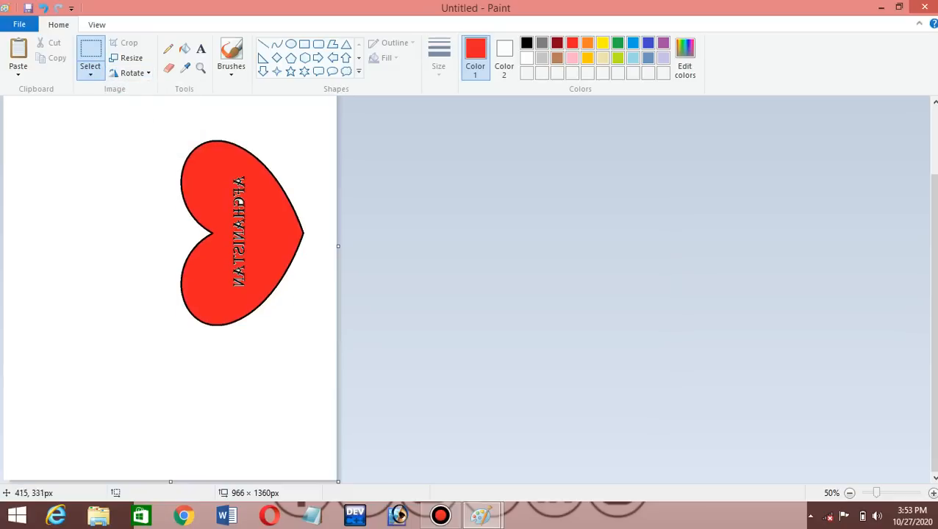
pyautogui.click(132, 72)
pyautogui.click(148, 148)
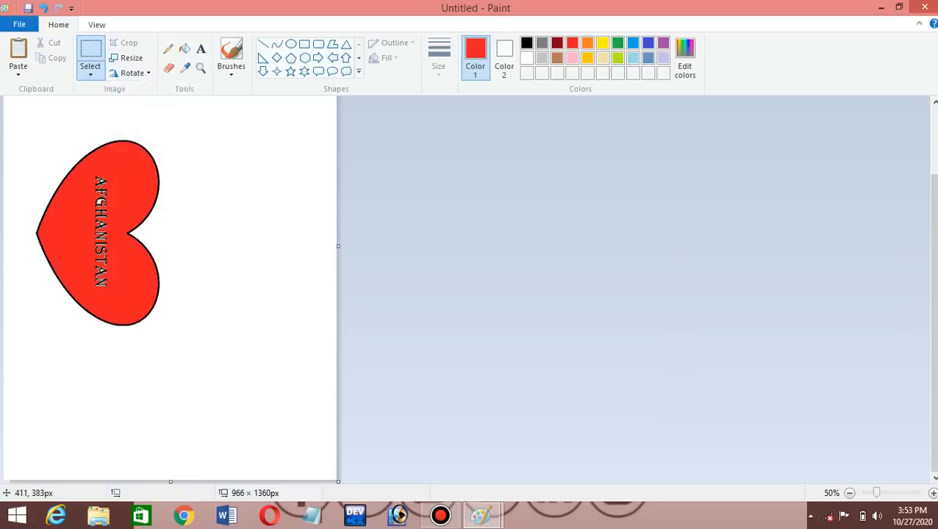
# Rotate the picture right and back left by 90 degrees, and flip it vertically and horizontally.
pyautogui.click(132, 73)
pyautogui.click(149, 89)
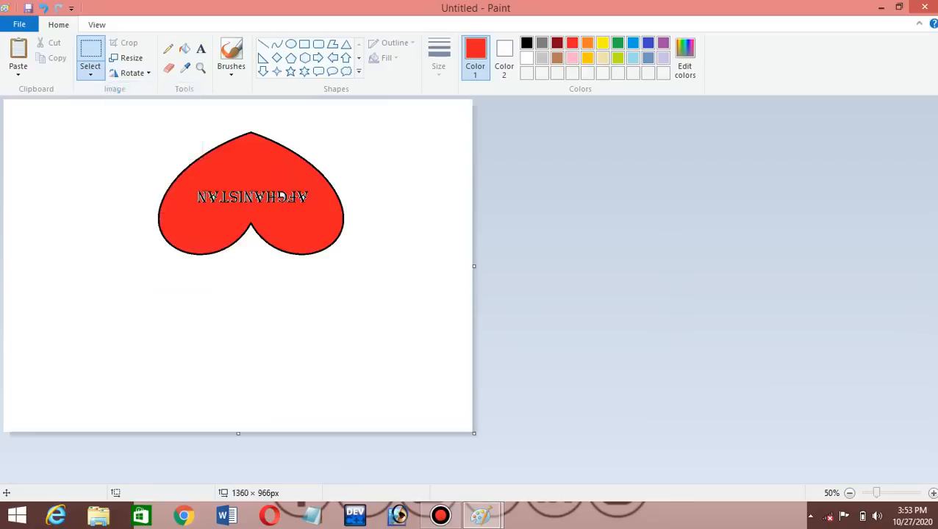
pyautogui.click(132, 73)
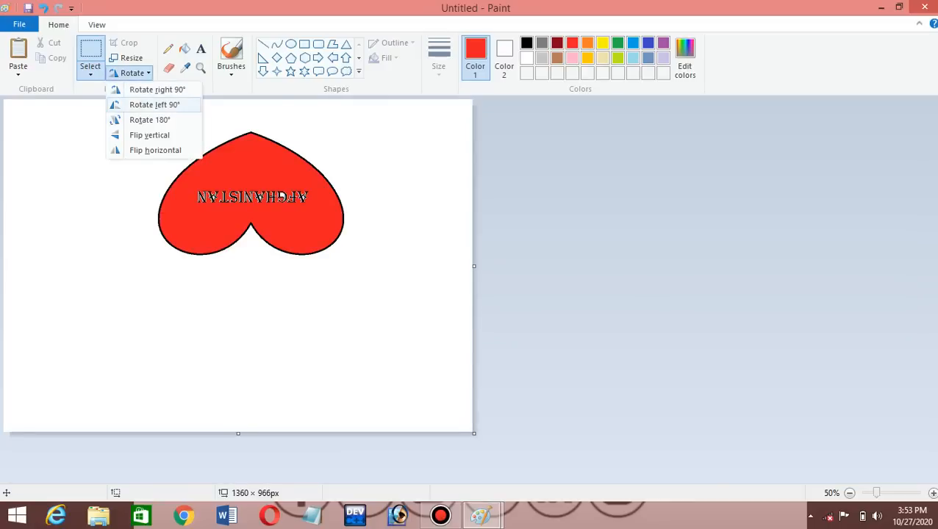
pyautogui.click(150, 104)
pyautogui.click(133, 73)
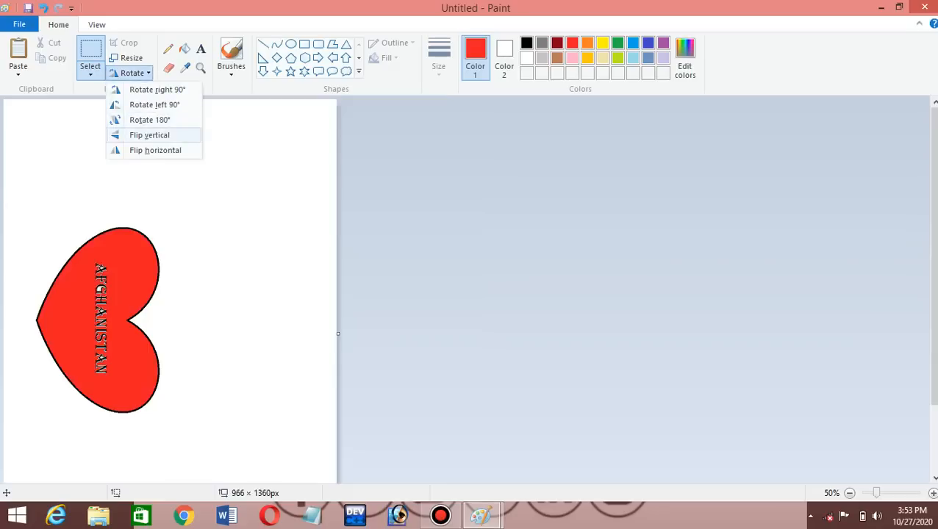
pyautogui.click(149, 136)
pyautogui.click(132, 73)
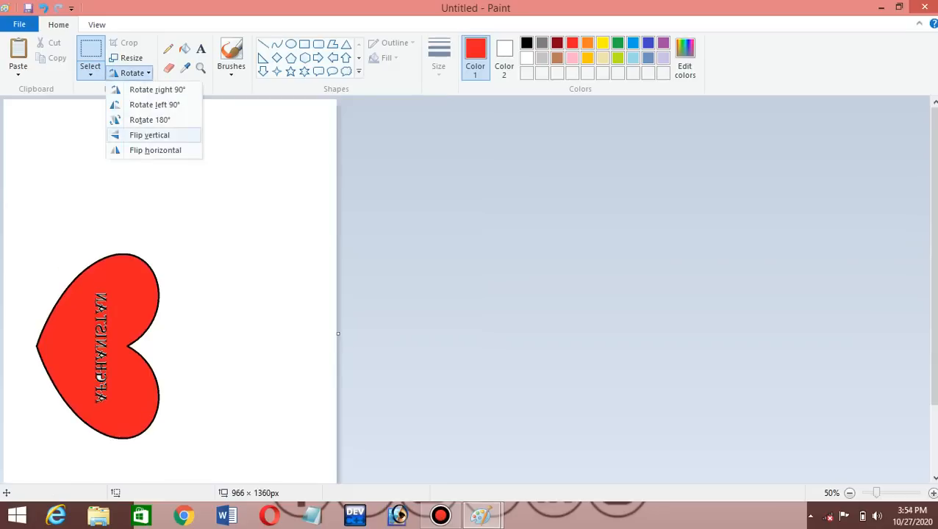
pyautogui.click(155, 150)
# Undo all flips, rotations and the canvas widening back to the upright heart.
pyautogui.hotkey('ctrl', 'z')
pyautogui.hotkey('ctrl', 'z')
pyautogui.hotkey('ctrl', 'z')
pyautogui.hotkey('ctrl', 'z')
pyautogui.hotkey('ctrl', 'z')
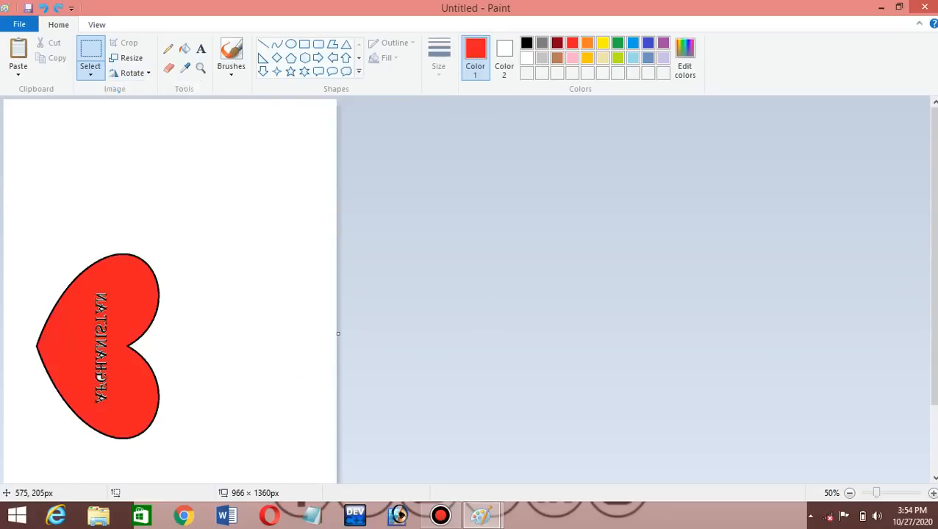
pyautogui.hotkey('ctrl', 'z')
pyautogui.hotkey('ctrl', 'z')
pyautogui.hotkey('ctrl', 'z')
pyautogui.hotkey('ctrl', 'z')
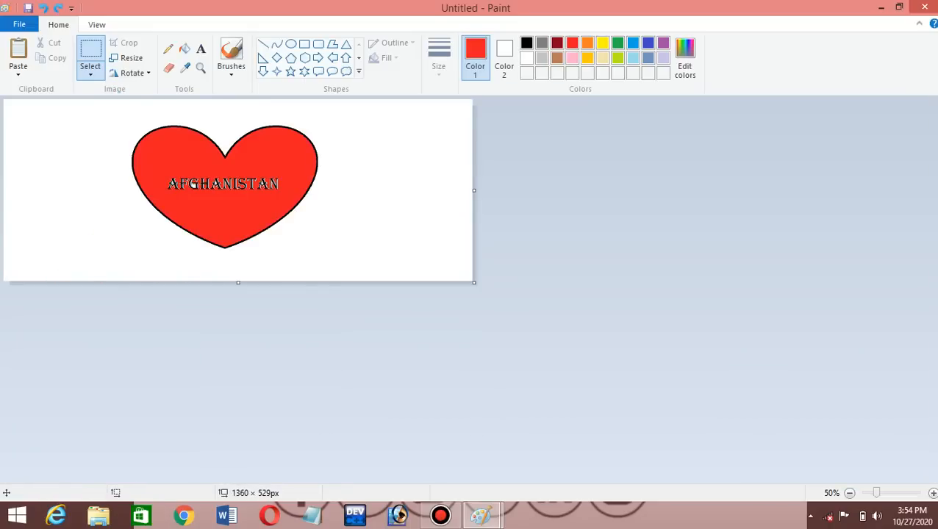
pyautogui.hotkey('ctrl', 'pageup')
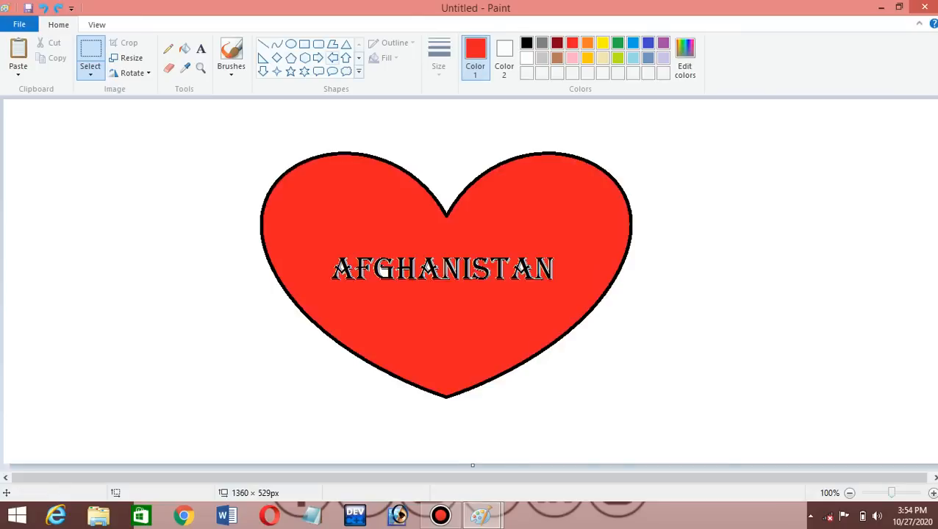
# Draw a red up arrow about 141 by 225 px in the blank area left of the heart.
pyautogui.click(346, 57)
pyautogui.moveTo(62, 167); pyautogui.dragTo(161, 324)
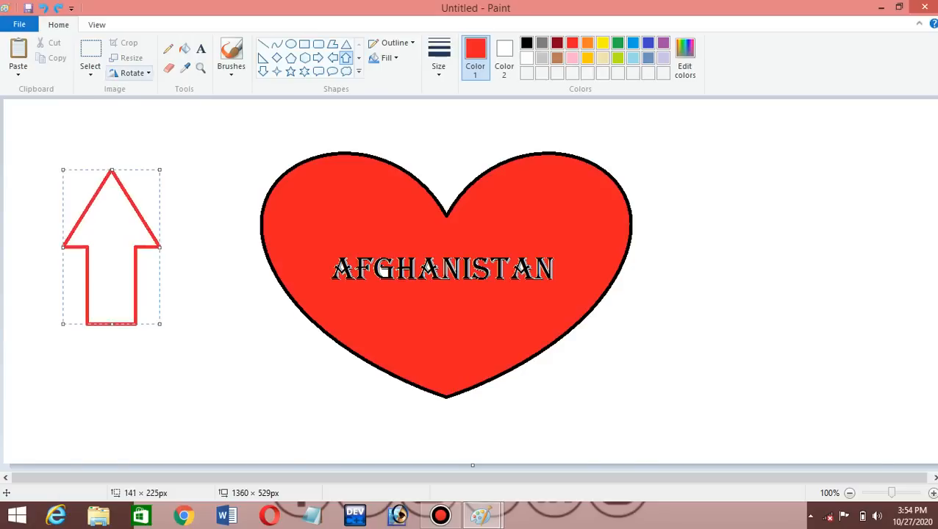
# Flip the selected arrow vertically twice and horizontally twice.
pyautogui.click(132, 73)
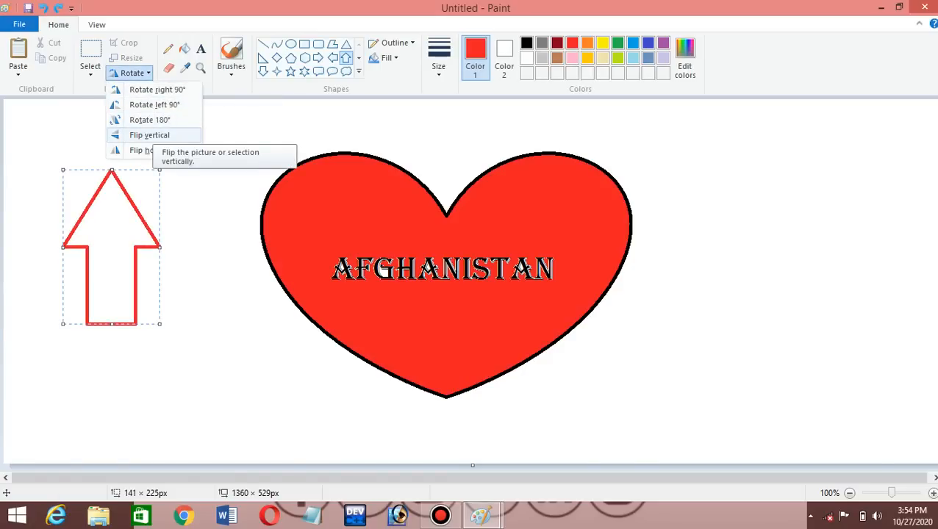
pyautogui.click(156, 135)
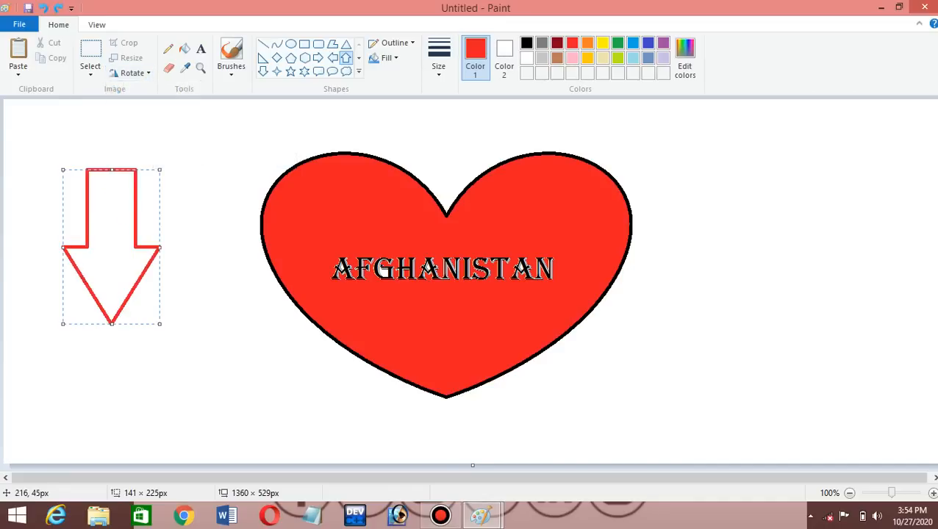
pyautogui.click(133, 73)
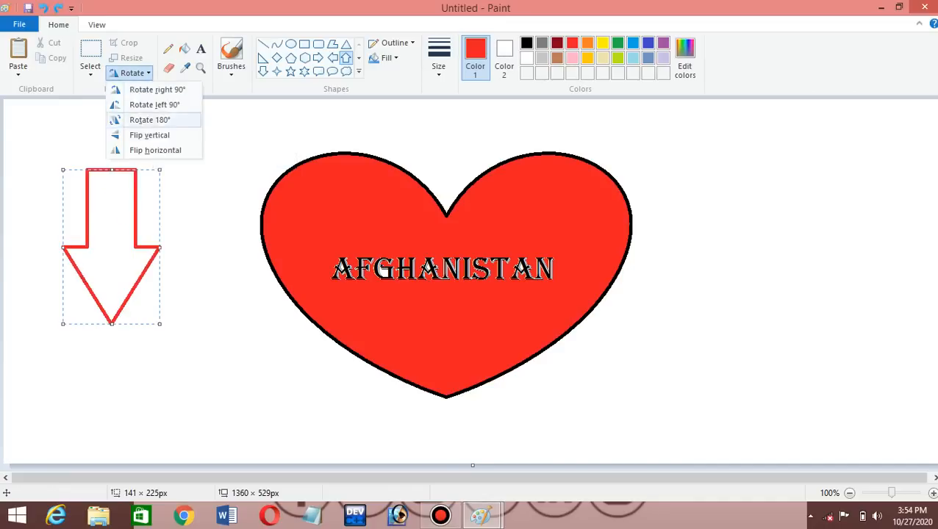
pyautogui.click(149, 135)
pyautogui.click(132, 73)
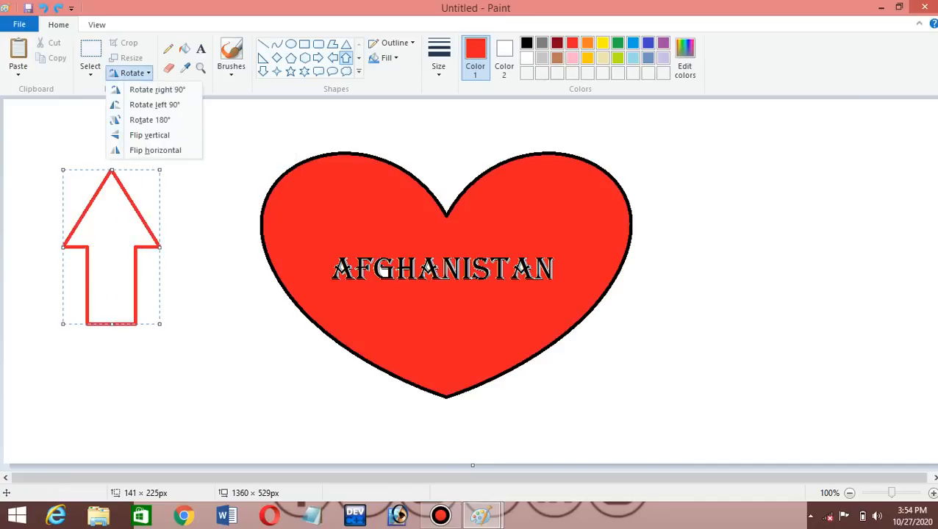
pyautogui.click(155, 149)
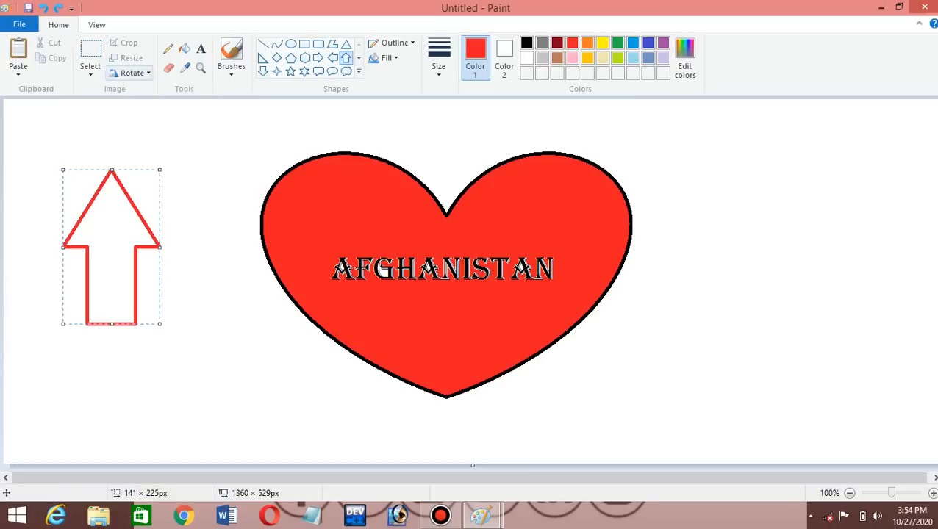
pyautogui.click(132, 72)
pyautogui.click(155, 150)
# Rotate the arrow right by 90 degrees and back left by 90 degrees.
pyautogui.click(133, 72)
pyautogui.click(157, 89)
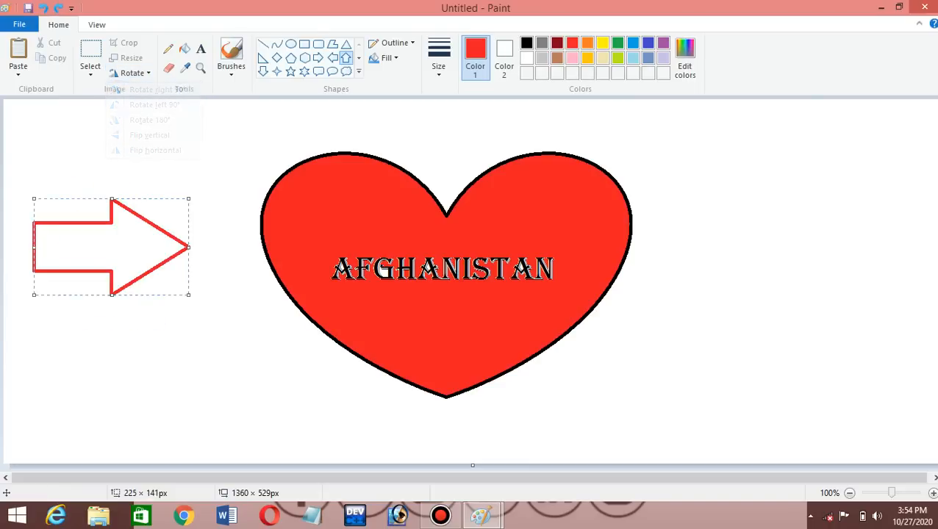
pyautogui.click(133, 73)
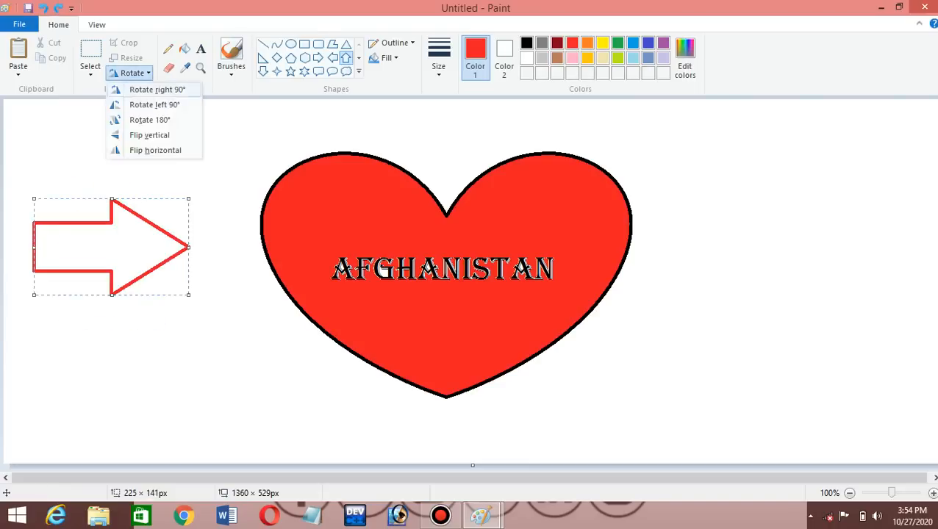
pyautogui.click(158, 105)
# Rotate the arrow left by 90 degrees twice so it points down.
pyautogui.click(133, 73)
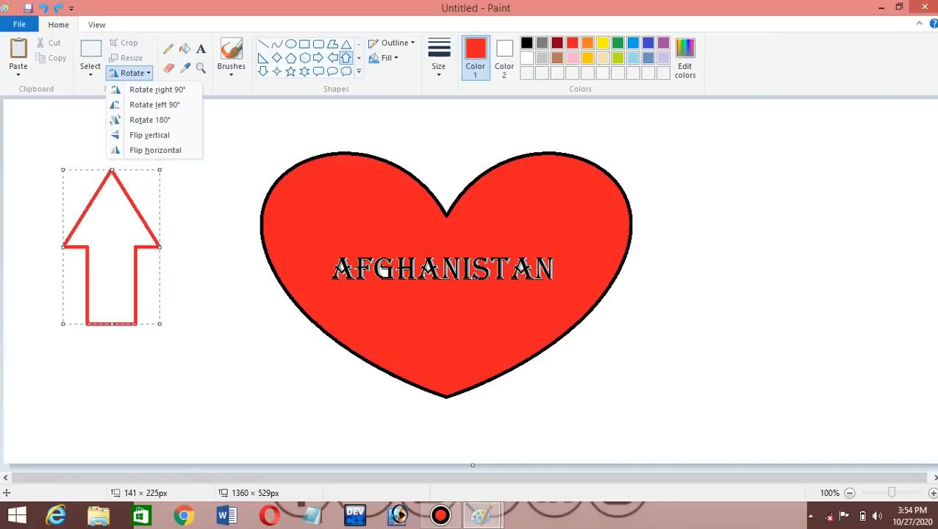
pyautogui.click(154, 104)
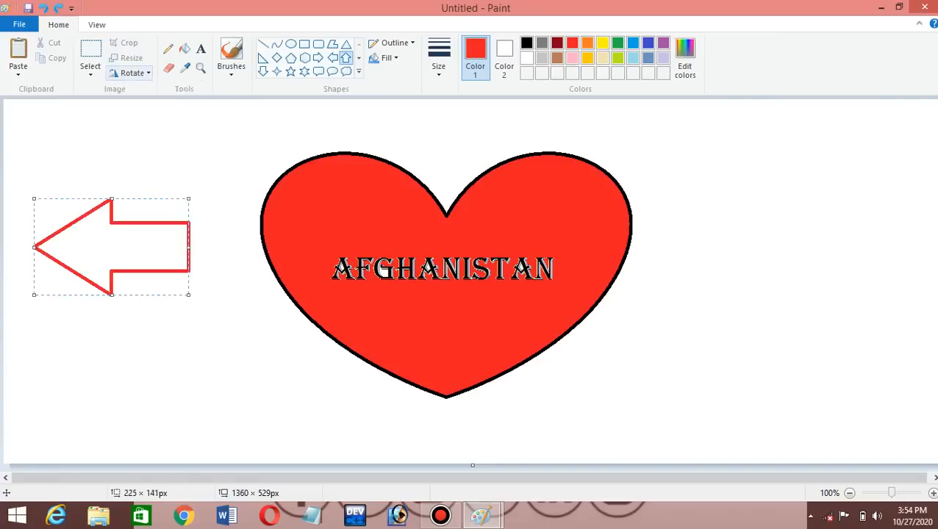
pyautogui.click(133, 72)
pyautogui.click(155, 104)
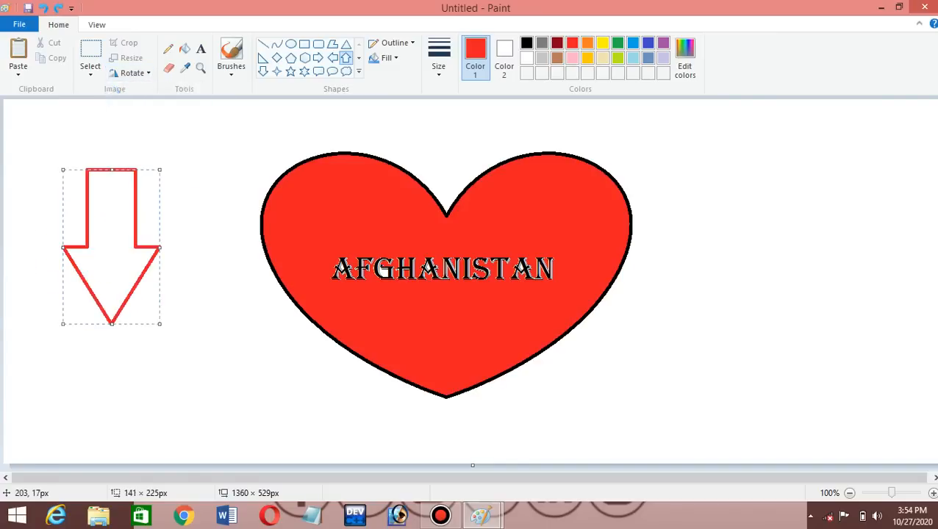
# Rotate the arrow by 180 degrees and right by 90 degrees so it points toward the heart.
pyautogui.click(132, 73)
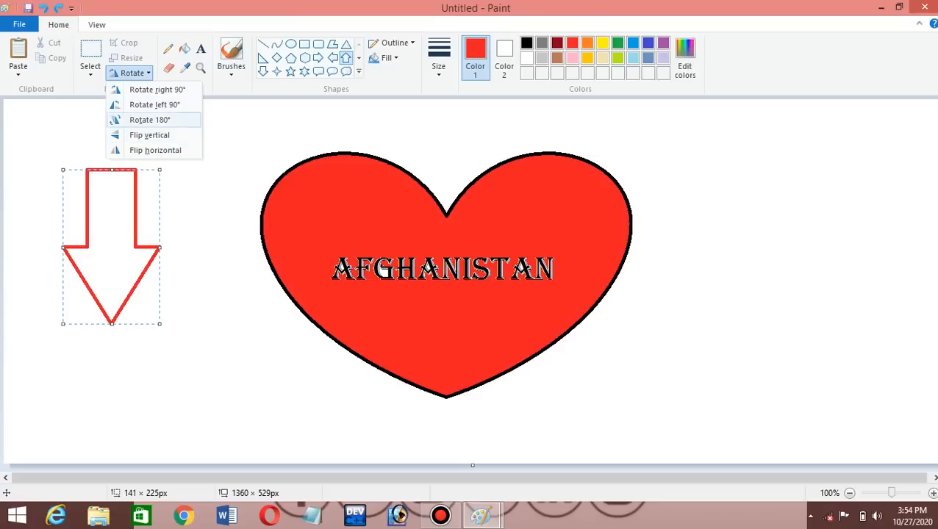
pyautogui.click(150, 120)
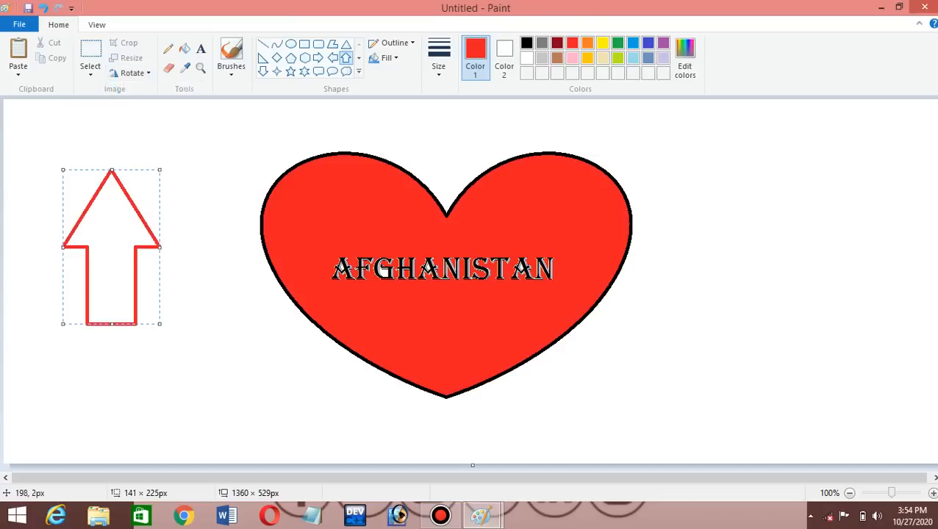
pyautogui.click(132, 73)
pyautogui.click(157, 89)
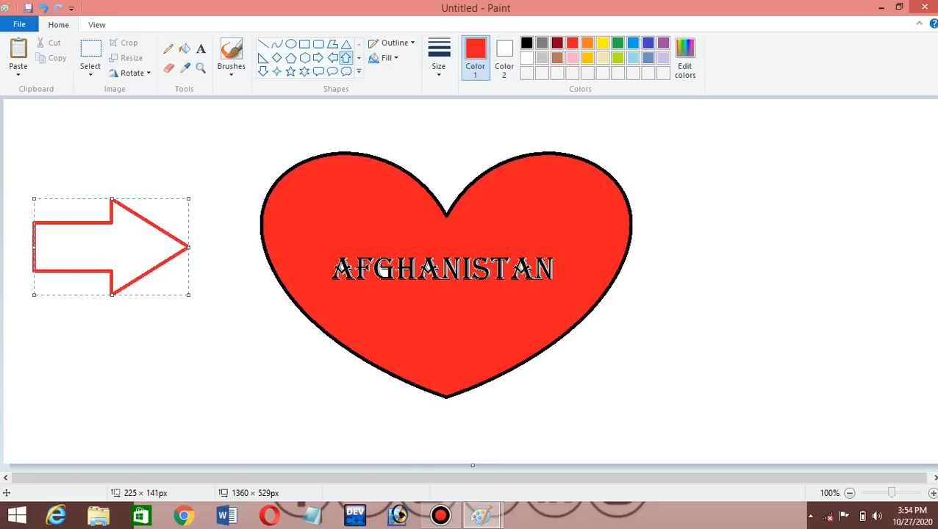
# Magnify the view of the picture to 800 percent.
pyautogui.click(97, 25)
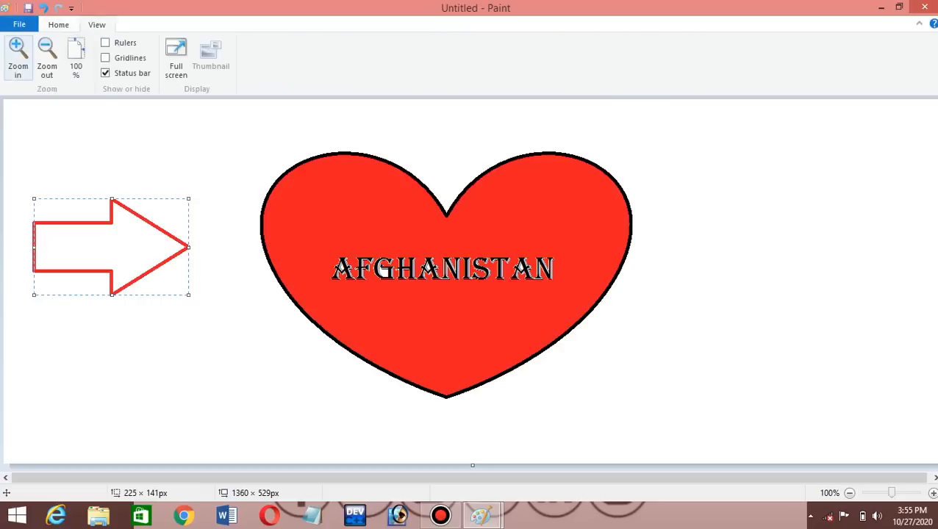
pyautogui.click(18, 53)
pyautogui.click(18, 53)
pyautogui.click(17, 53)
pyautogui.click(17, 53)
pyautogui.click(18, 53)
pyautogui.click(17, 53)
pyautogui.click(17, 53)
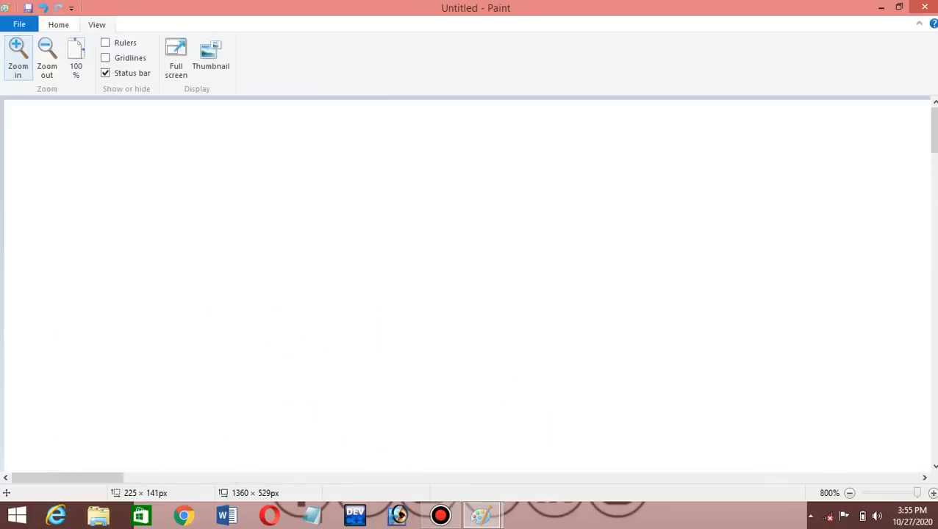
# Reduce the view to 12.5 percent and enlarge it back to 100 percent.
pyautogui.doubleClick(47, 56)
pyautogui.click(47, 56)
pyautogui.click(47, 56)
pyautogui.click(47, 56)
pyautogui.click(47, 56)
pyautogui.click(47, 56)
pyautogui.click(47, 56)
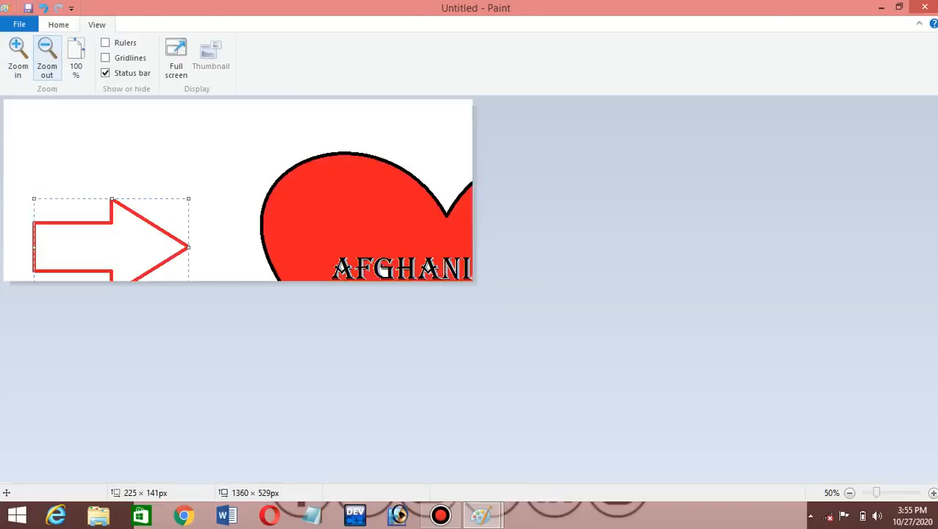
pyautogui.click(47, 56)
pyautogui.click(47, 56)
pyautogui.click(17, 53)
pyautogui.click(17, 52)
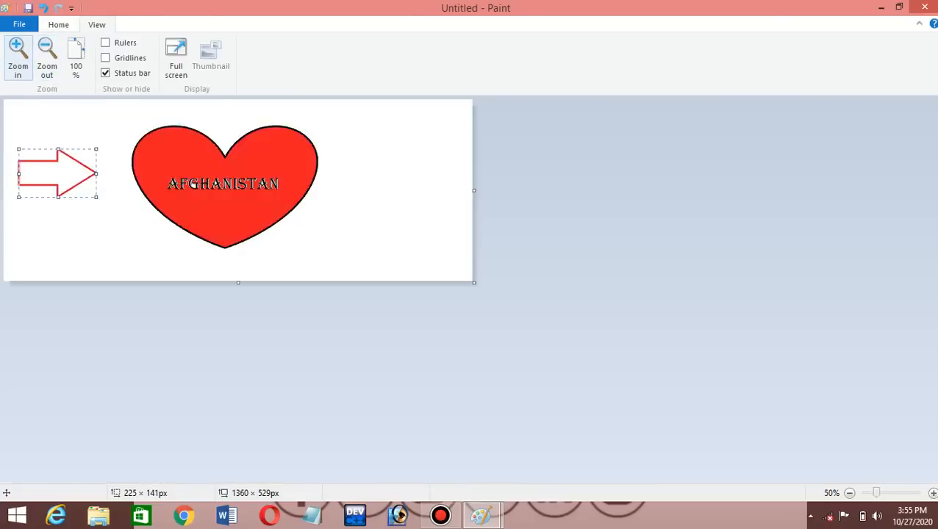
pyautogui.click(17, 53)
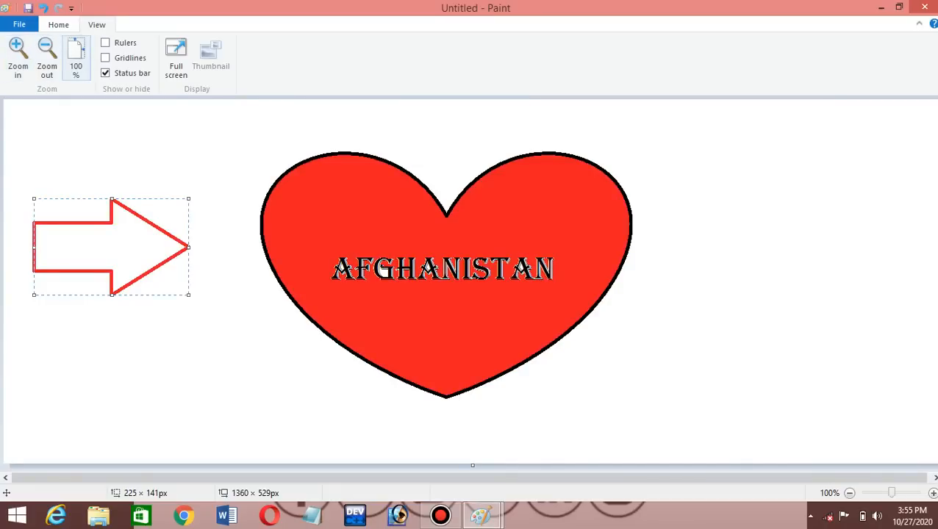
# Reduce the view of the picture to 12.5 percent, magnify it beyond actual size, and reset it to 100 percent.
pyautogui.click(47, 55)
pyautogui.doubleClick(47, 56)
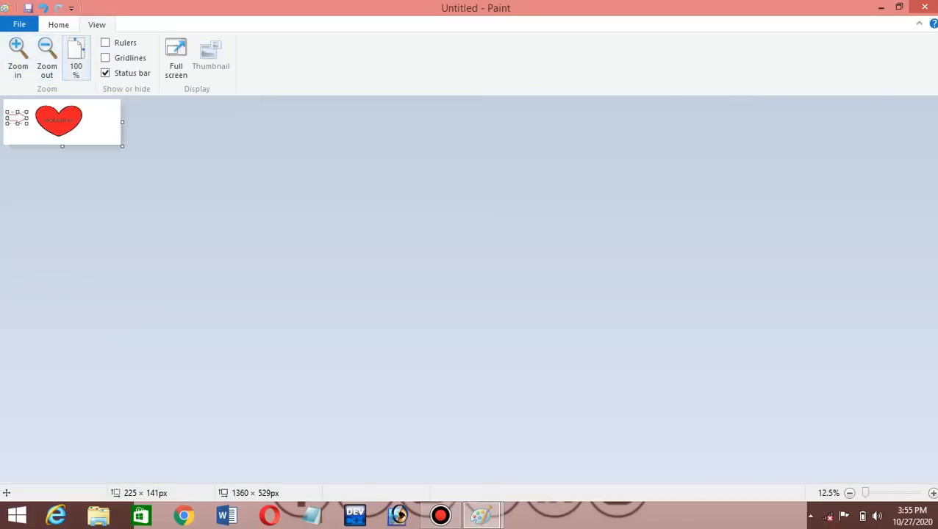
pyautogui.click(76, 59)
pyautogui.click(17, 53)
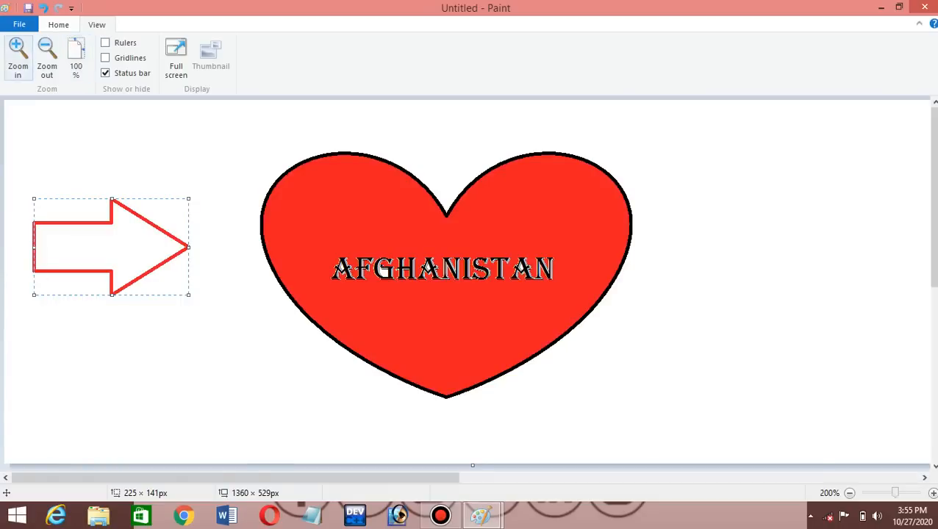
pyautogui.click(17, 53)
pyautogui.click(76, 59)
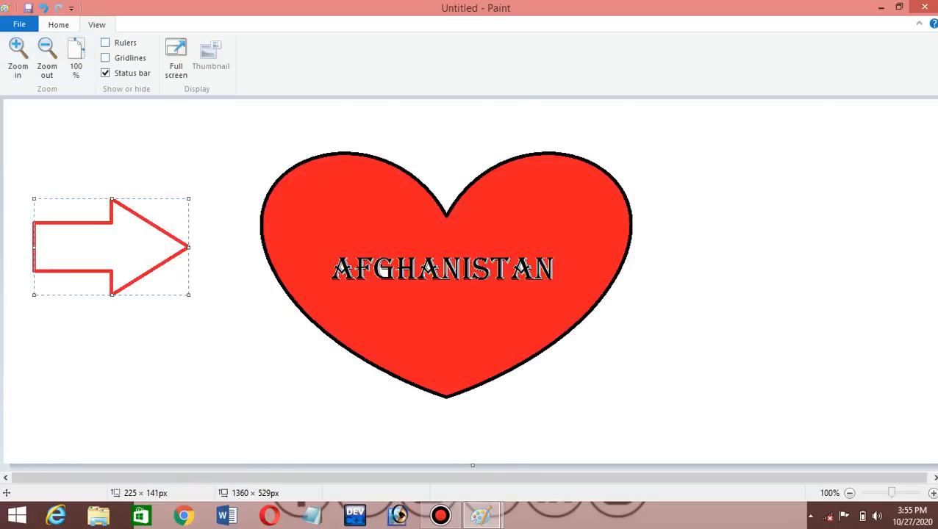
# Show the rulers along the edges of the canvas.
pyautogui.click(105, 43)
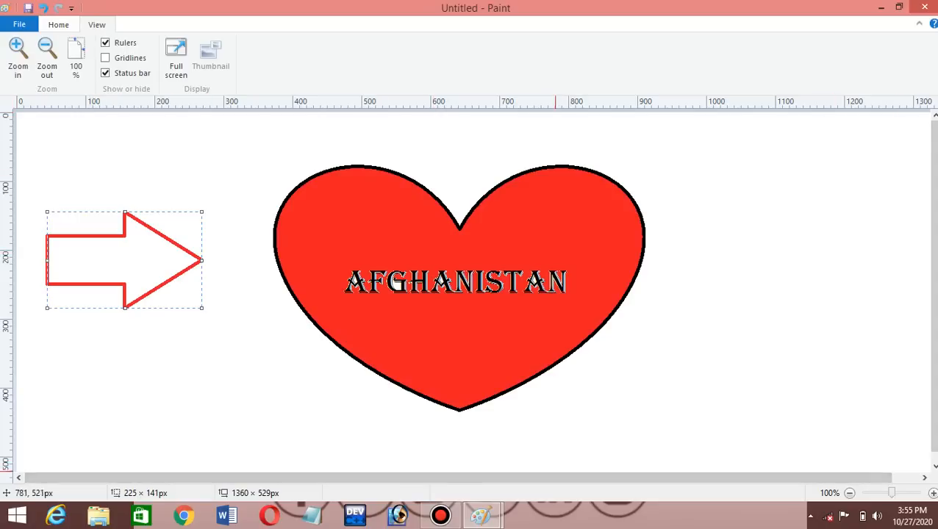
pyautogui.moveTo(554, 478)
pyautogui.mouseDown()
pyautogui.moveTo(583, 478)
pyautogui.moveTo(555, 478)
pyautogui.mouseUp()
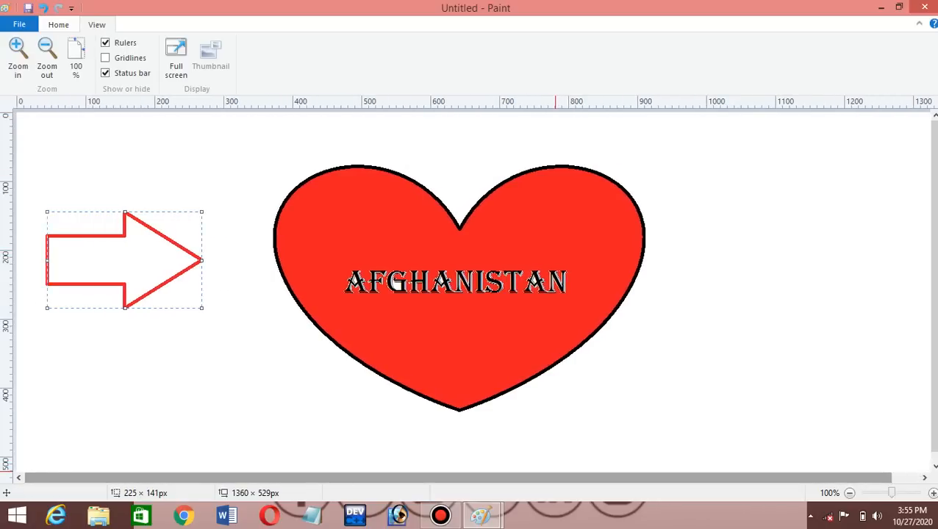
pyautogui.scroll(-1, 932, 250)
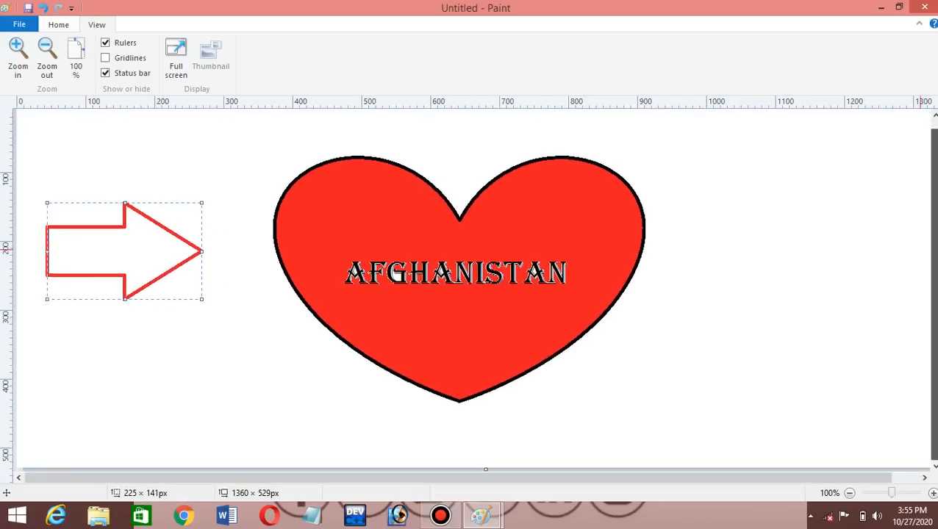
pyautogui.scroll(1, 932, 249)
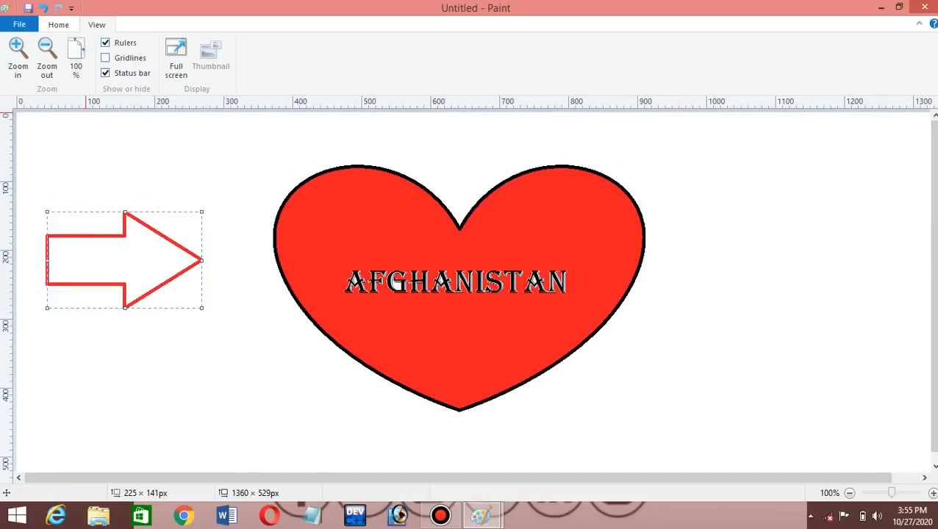
# Show the gridlines over the picture and hide the rulers.
pyautogui.click(105, 57)
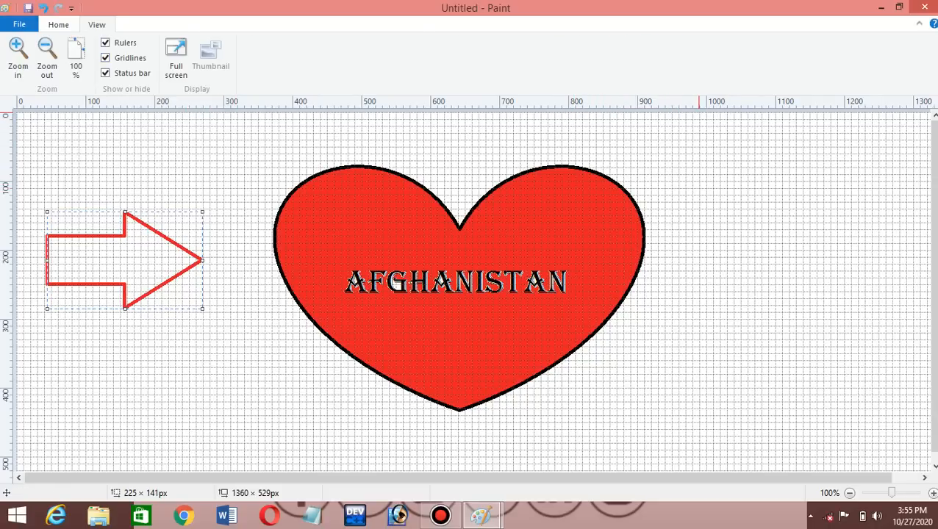
pyautogui.click(58, 25)
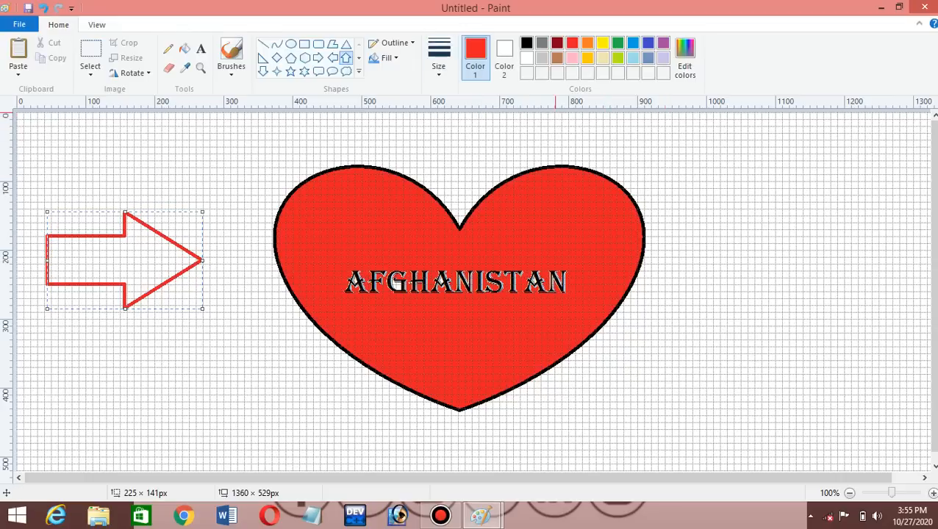
pyautogui.click(97, 25)
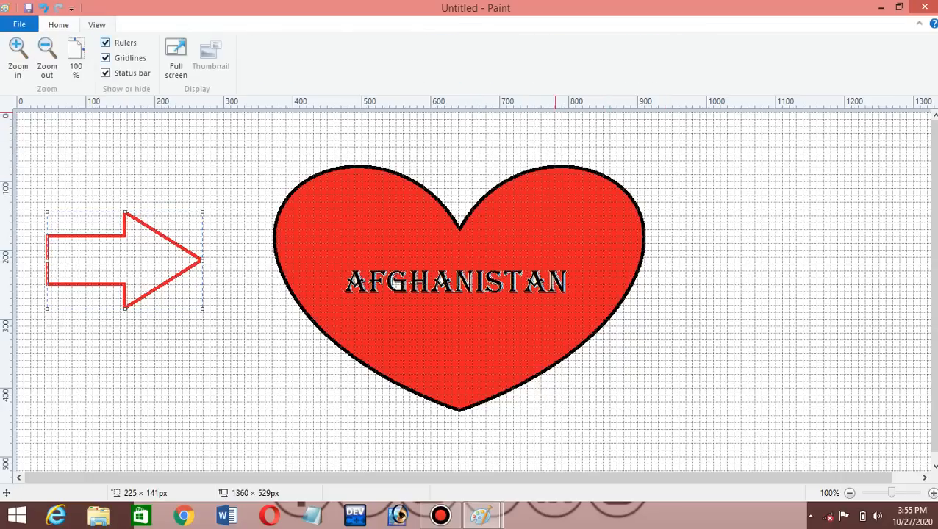
pyautogui.click(106, 43)
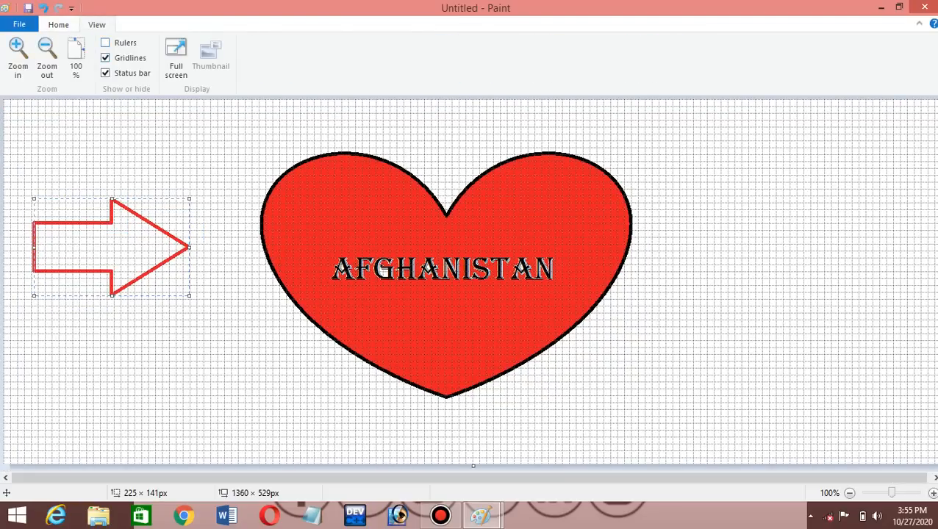
# Draw a red right arrow about 193 × 259 px to the right of the heart and move it slightly down and outward.
pyautogui.click(58, 25)
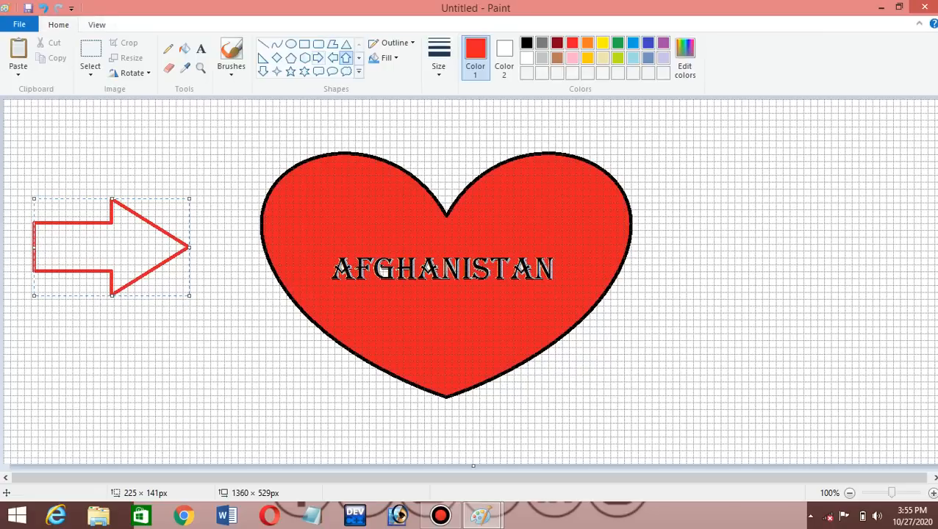
pyautogui.click(318, 57)
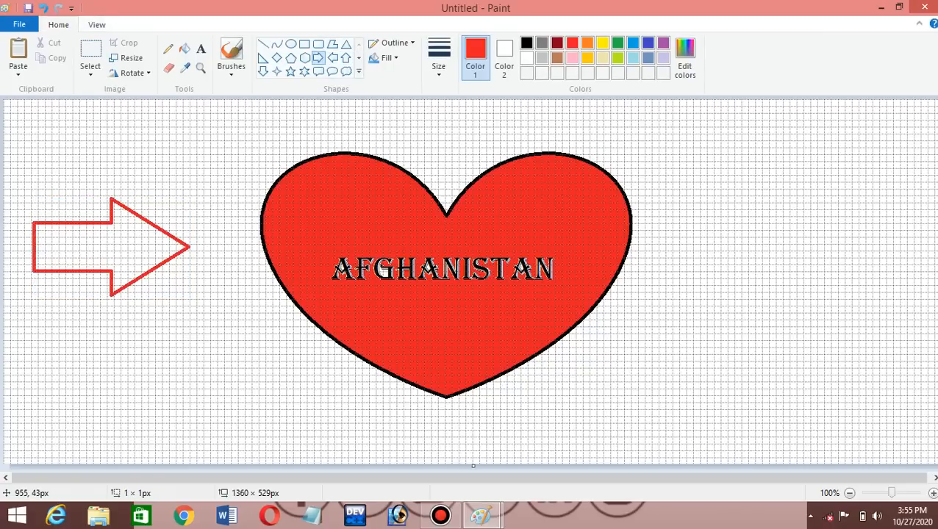
pyautogui.moveTo(661, 128); pyautogui.dragTo(797, 307)
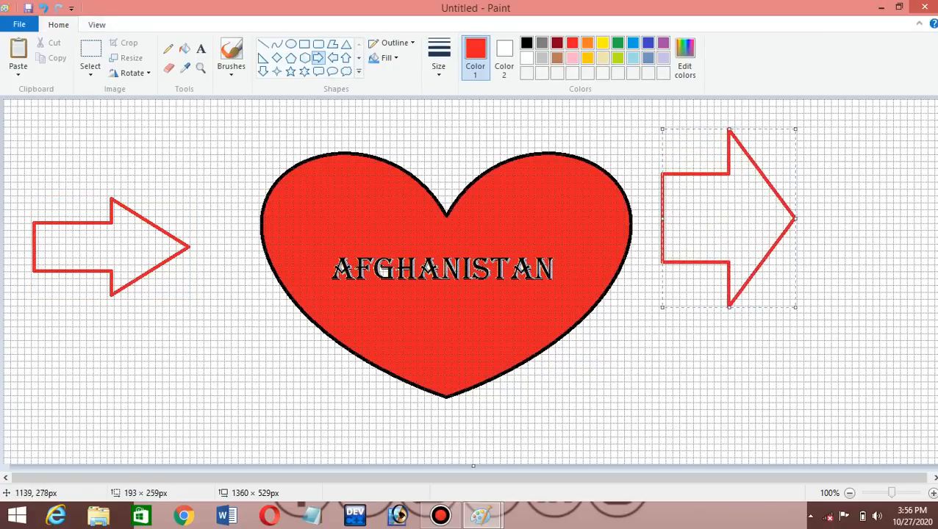
pyautogui.moveTo(778, 145); pyautogui.dragTo(802, 182)
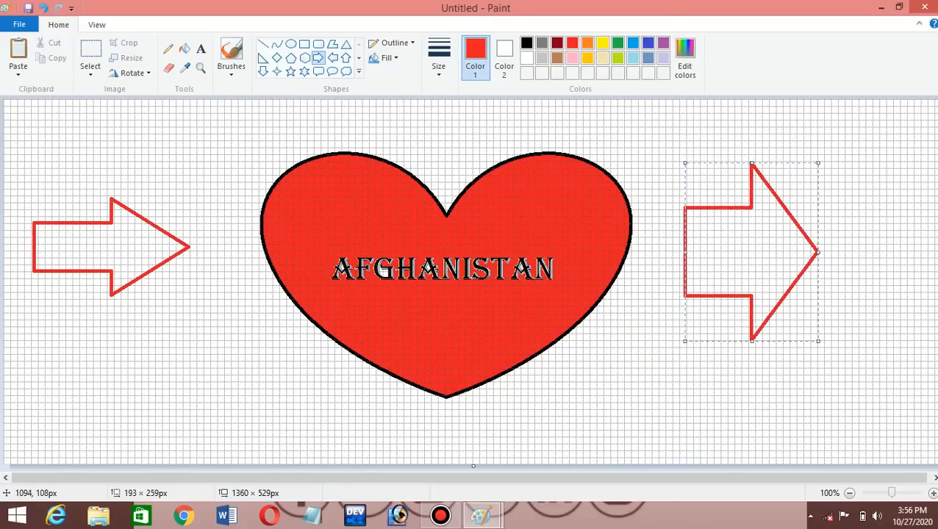
# Hide the gridlines, and switch the status bar off and back on twice.
pyautogui.click(96, 24)
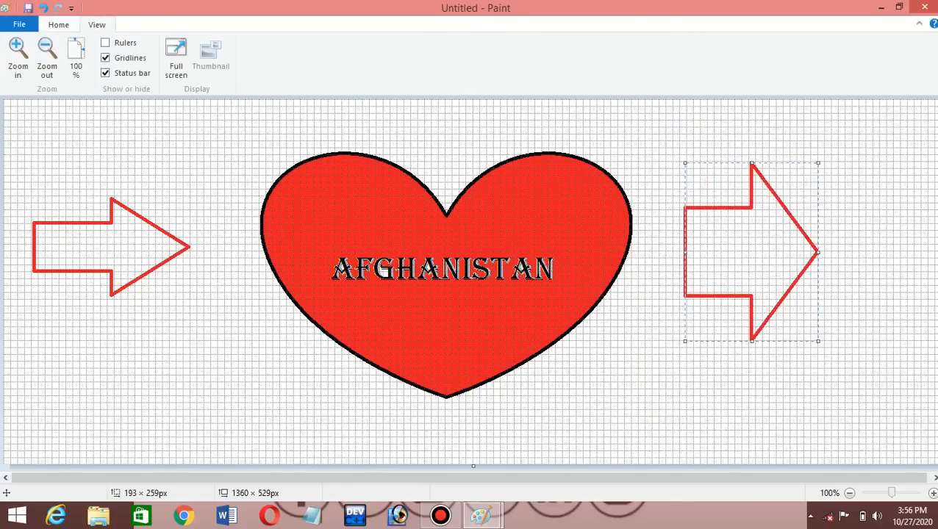
pyautogui.hotkey('ctrl', 'g')
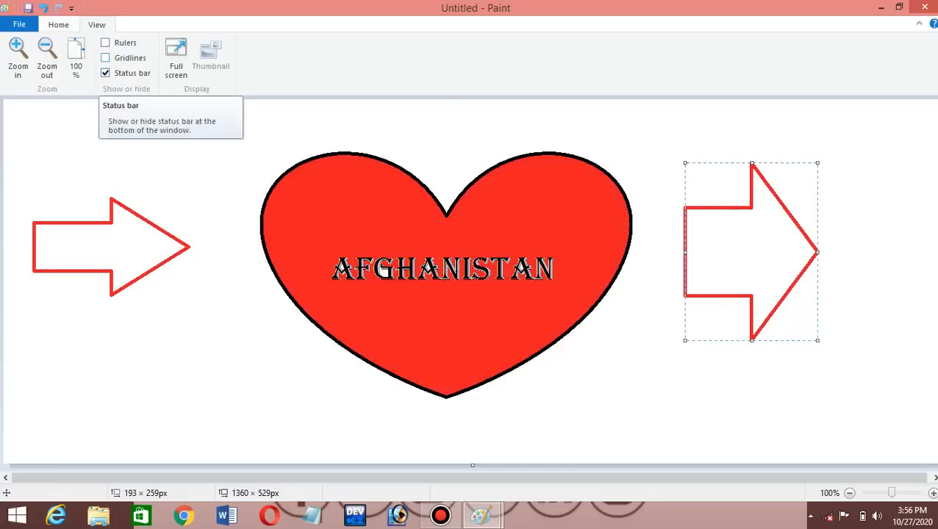
pyautogui.click(106, 73)
pyautogui.click(107, 72)
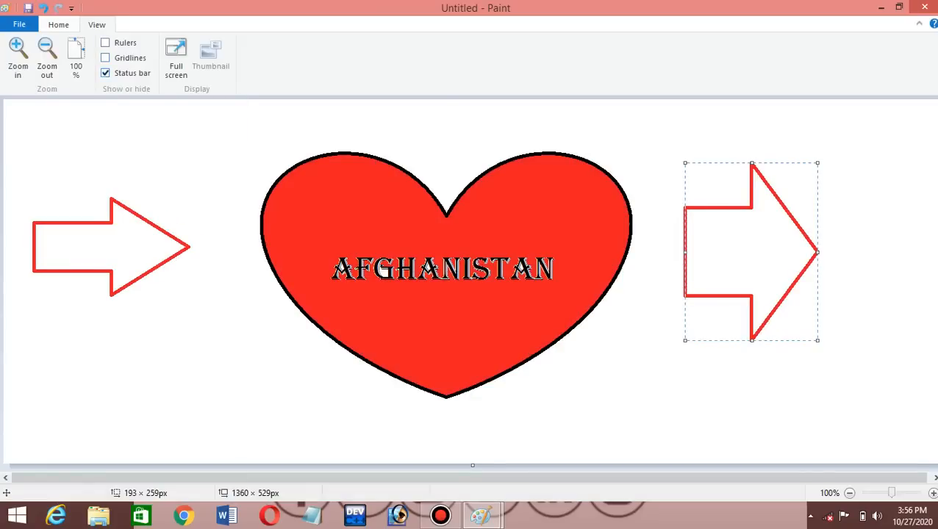
pyautogui.click(107, 73)
pyautogui.click(107, 73)
# View the picture in full screen four times, returning to the normal window each time.
pyautogui.click(176, 58)
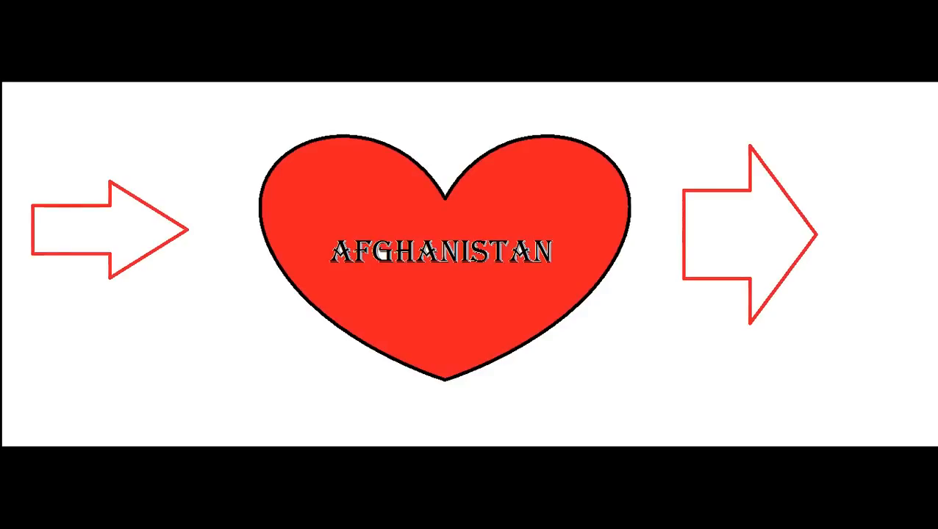
pyautogui.press('Escape')
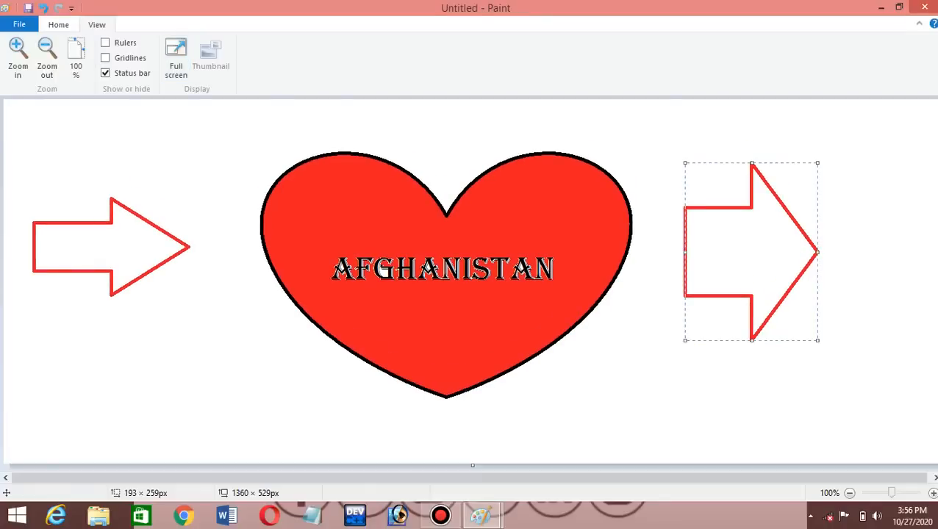
pyautogui.click(175, 59)
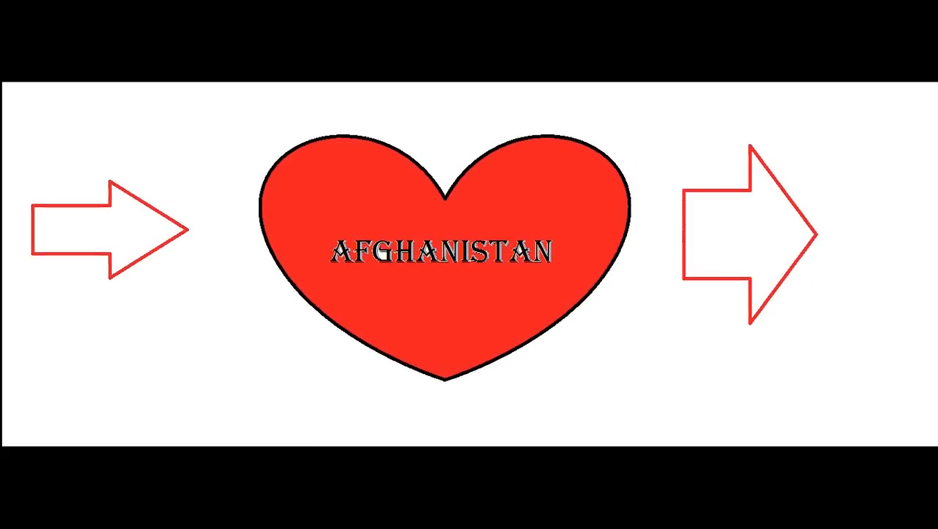
pyautogui.press('Escape')
pyautogui.click(175, 59)
pyautogui.press('Escape')
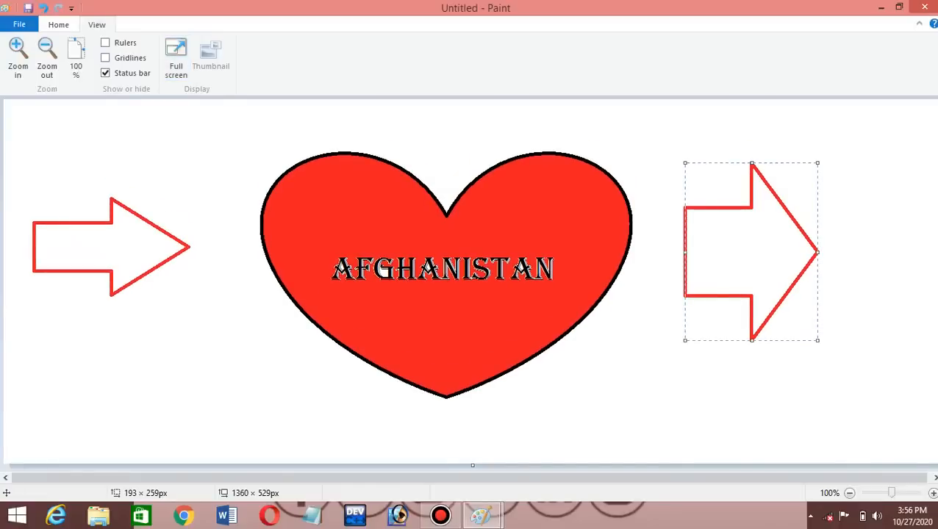
pyautogui.click(176, 59)
pyautogui.press('Escape')
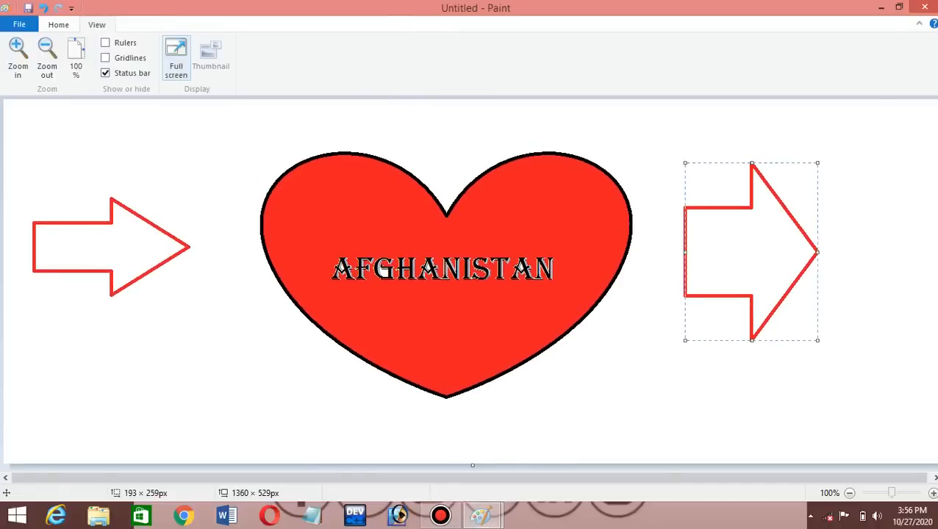
pyautogui.click(58, 25)
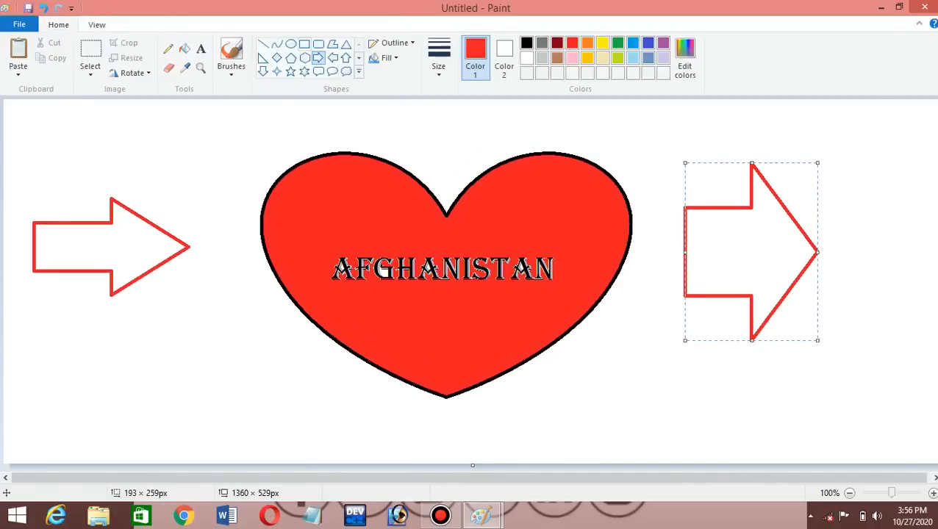
pyautogui.click(19, 24)
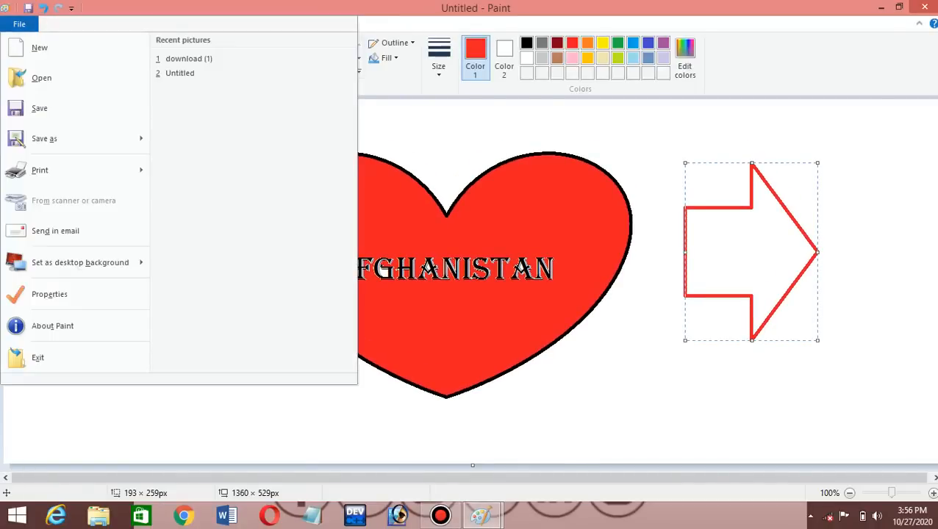
pyautogui.click(40, 47)
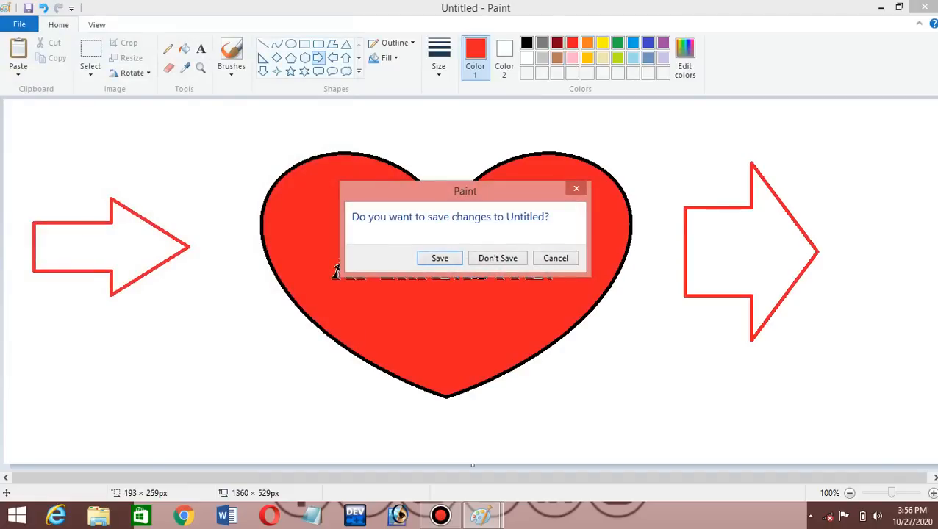
pyautogui.click(556, 258)
# Open the PNG image Untitled from the Desktop, discarding the unsaved changes to the heart drawing.
pyautogui.click(19, 24)
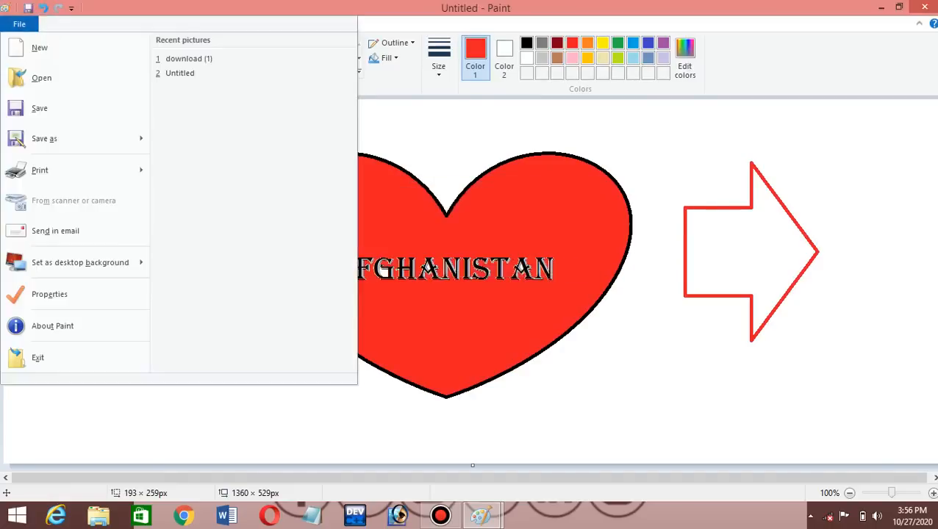
pyautogui.click(39, 47)
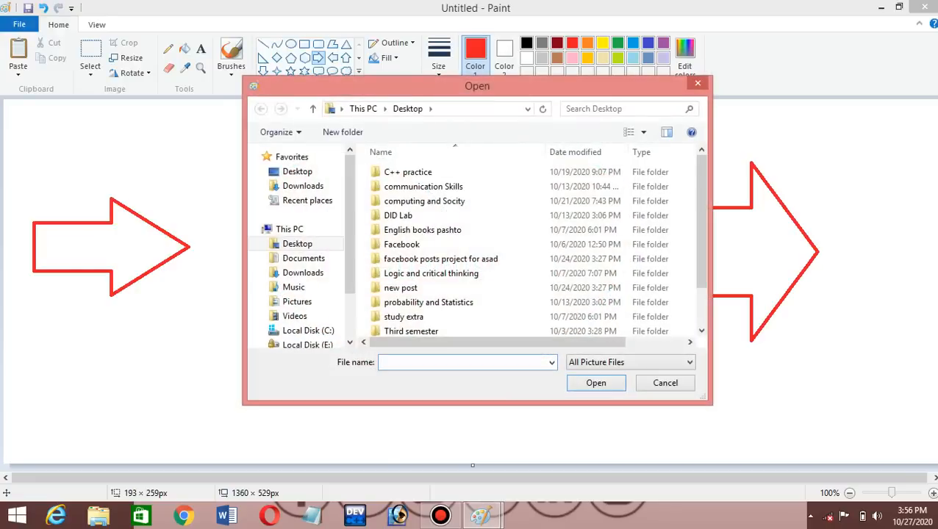
pyautogui.click(297, 171)
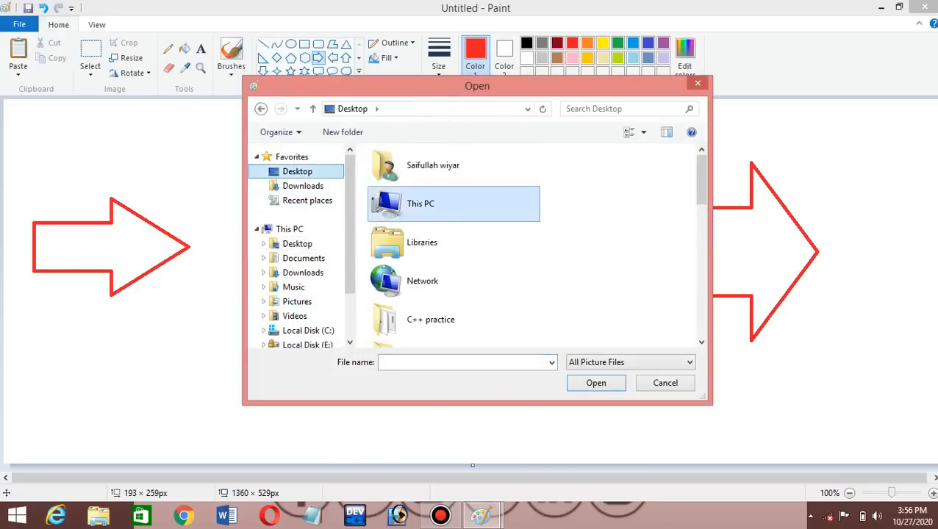
pyautogui.scroll(-5, 453, 235)
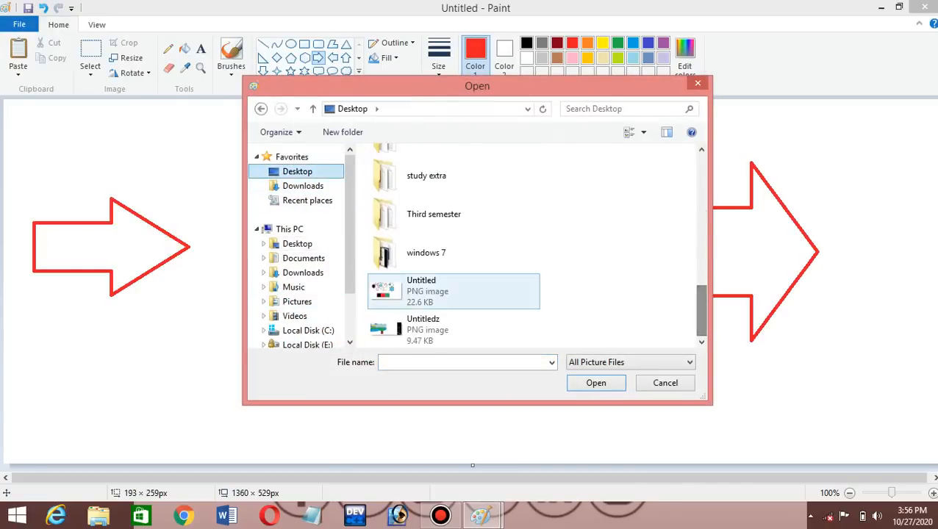
pyautogui.click(441, 291)
pyautogui.click(596, 383)
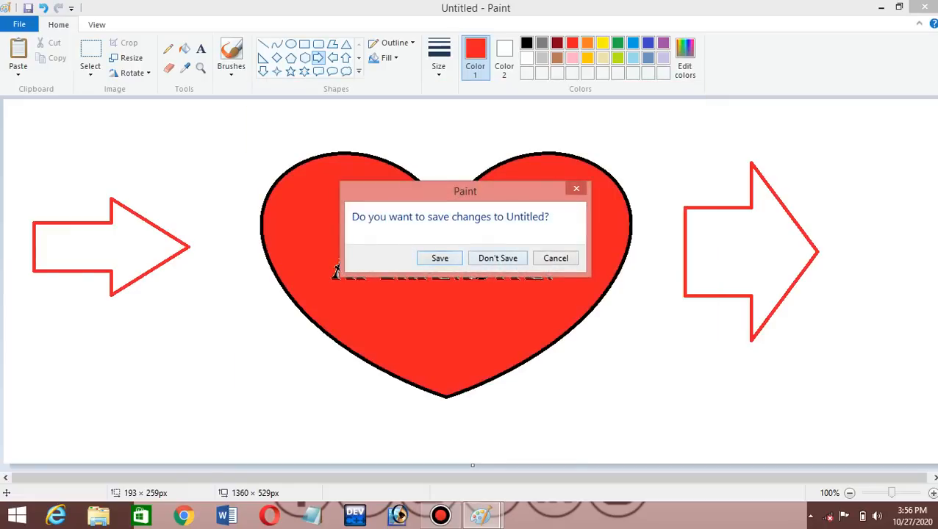
pyautogui.click(492, 258)
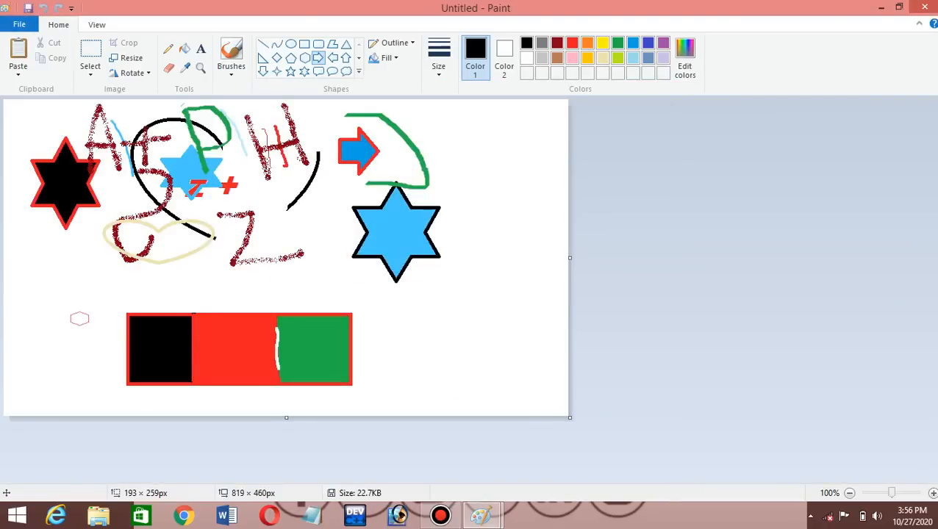
# Zoom the opened picture out to 50 percent and in to 200 percent.
pyautogui.click(96, 24)
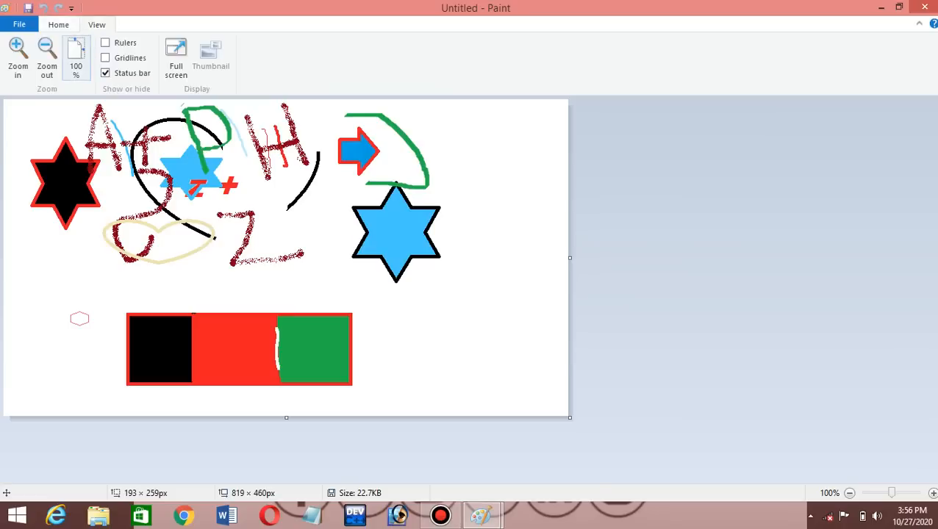
pyautogui.click(46, 58)
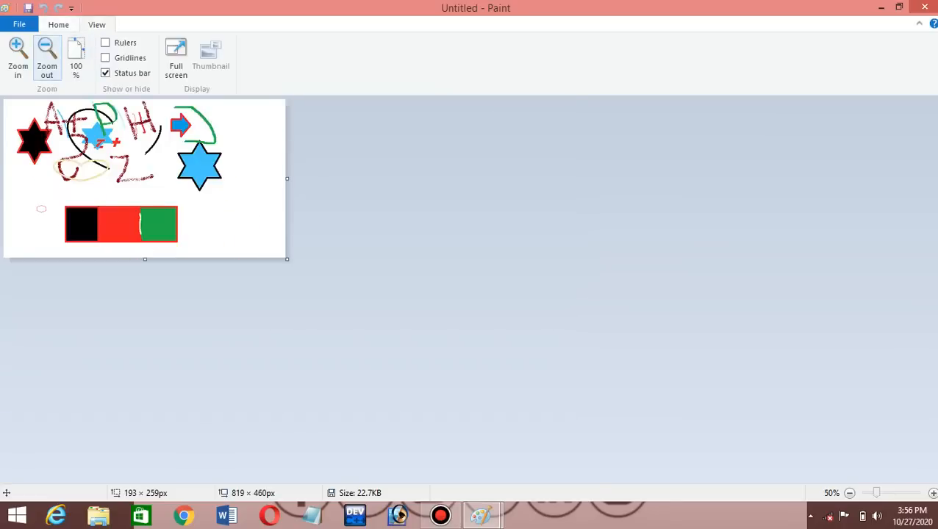
pyautogui.click(17, 57)
pyautogui.click(18, 58)
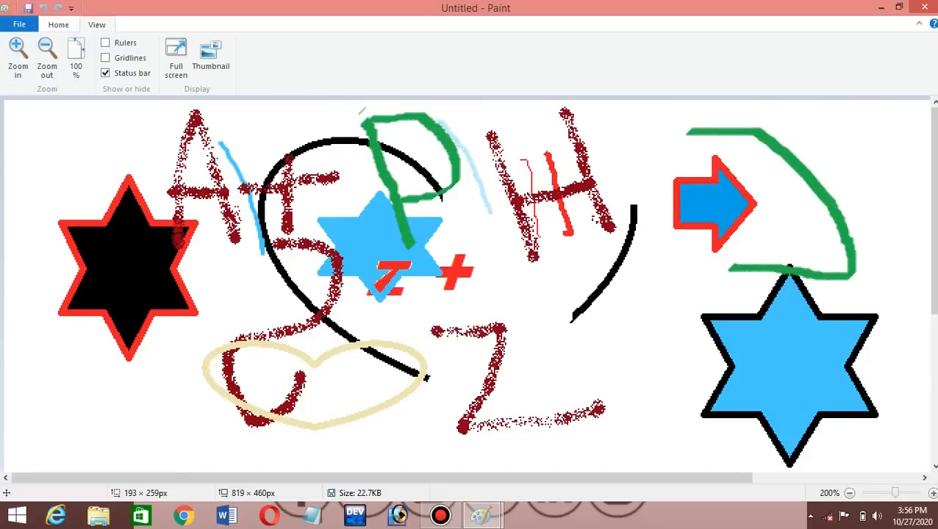
# Save the picture under its existing name.
pyautogui.click(58, 24)
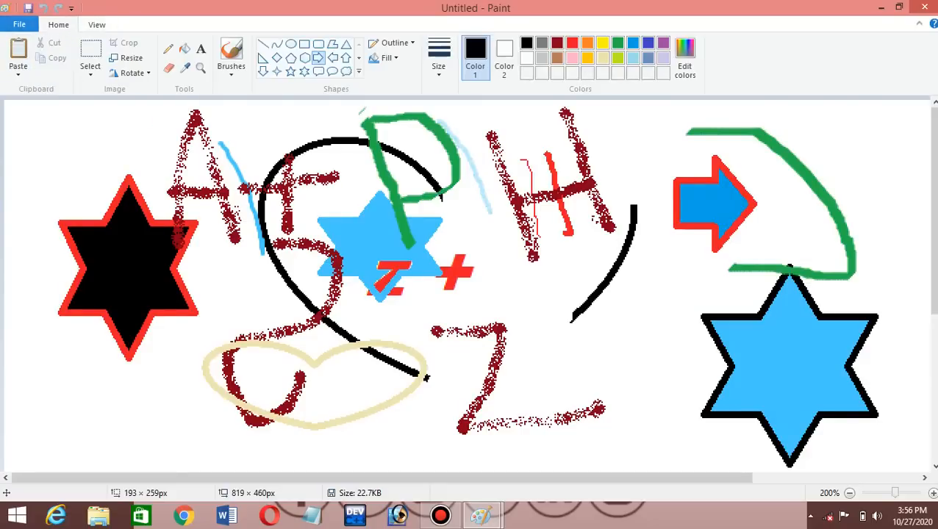
pyautogui.click(19, 24)
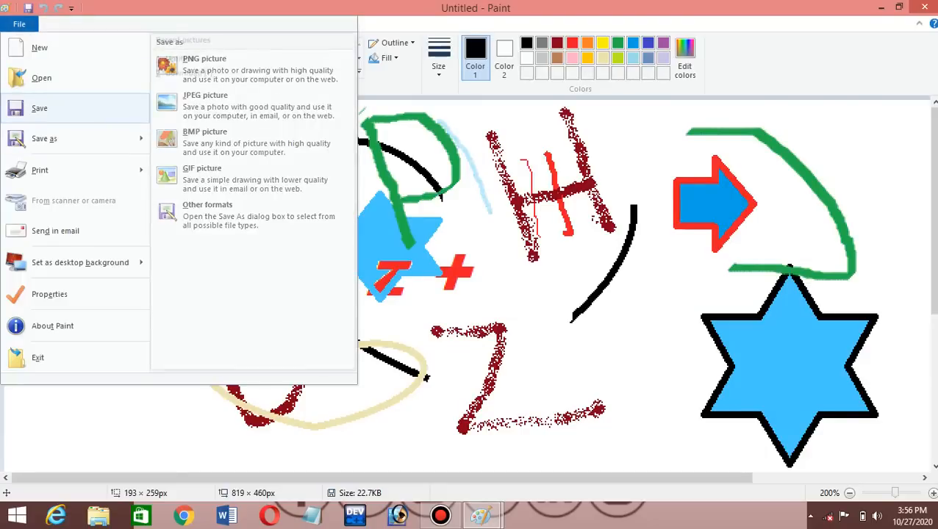
pyautogui.press('Escape')
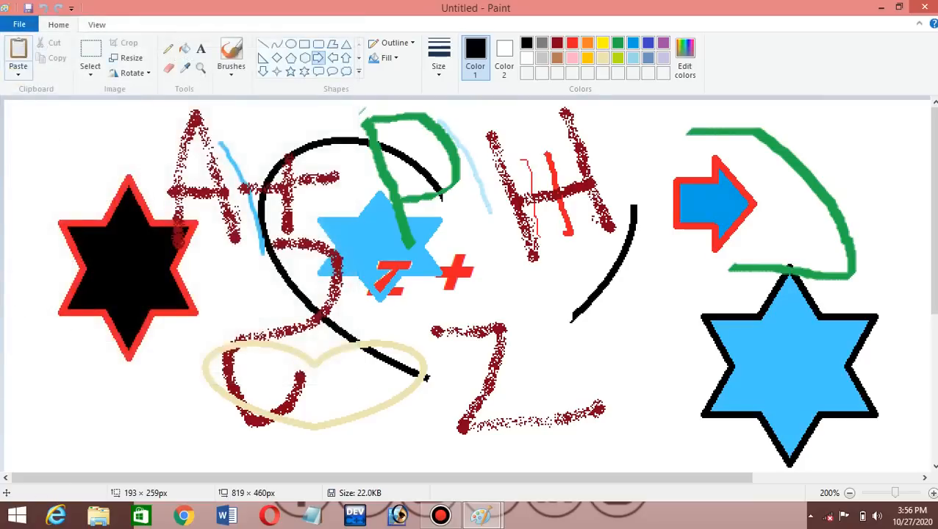
pyautogui.click(19, 24)
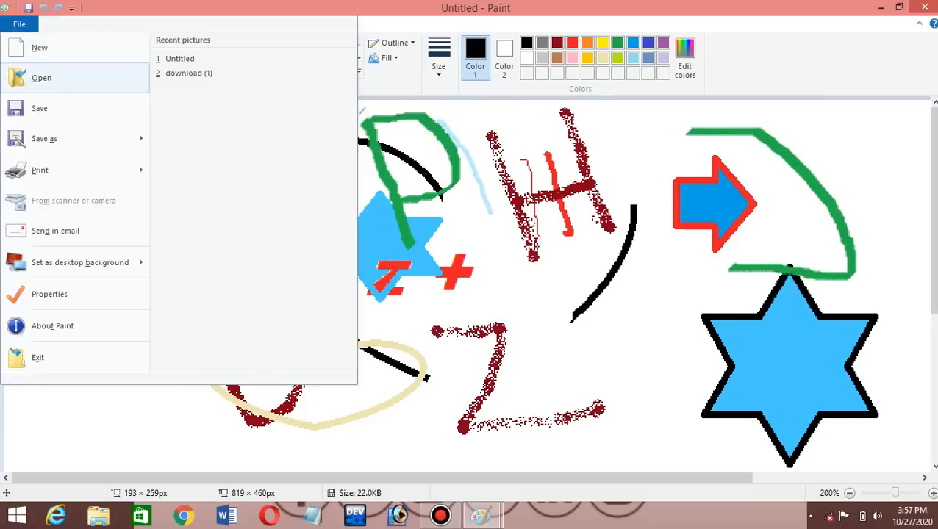
pyautogui.press('Escape')
# Start saving a copy of the picture to the Desktop under the name my picture.
pyautogui.click(19, 25)
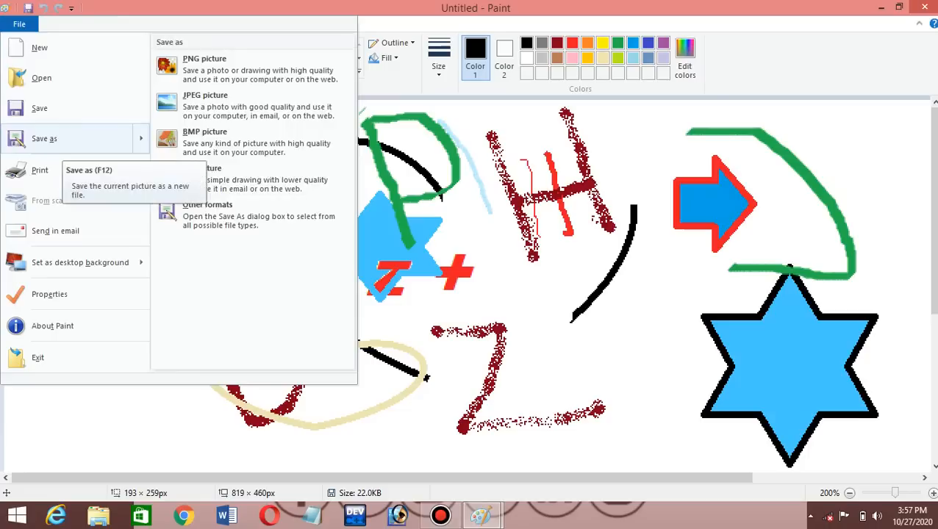
pyautogui.click(73, 138)
pyautogui.click(297, 171)
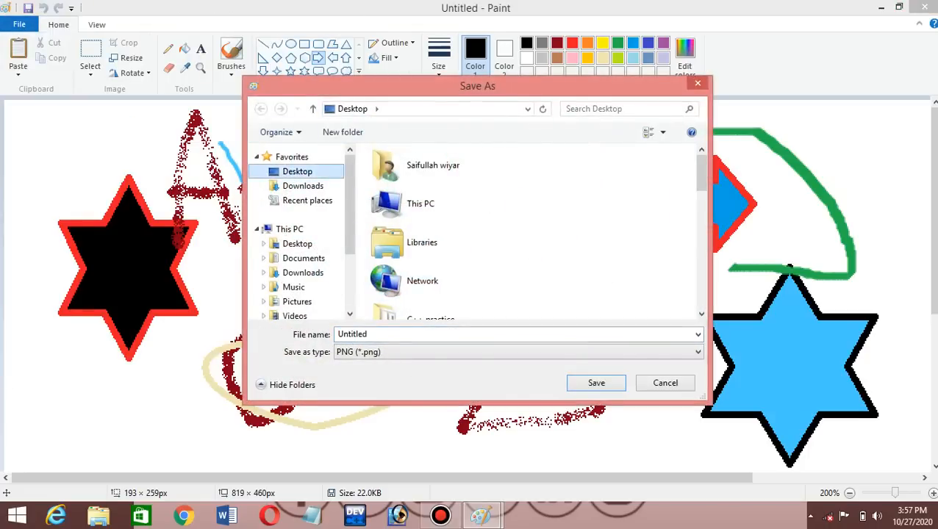
pyautogui.click(372, 334)
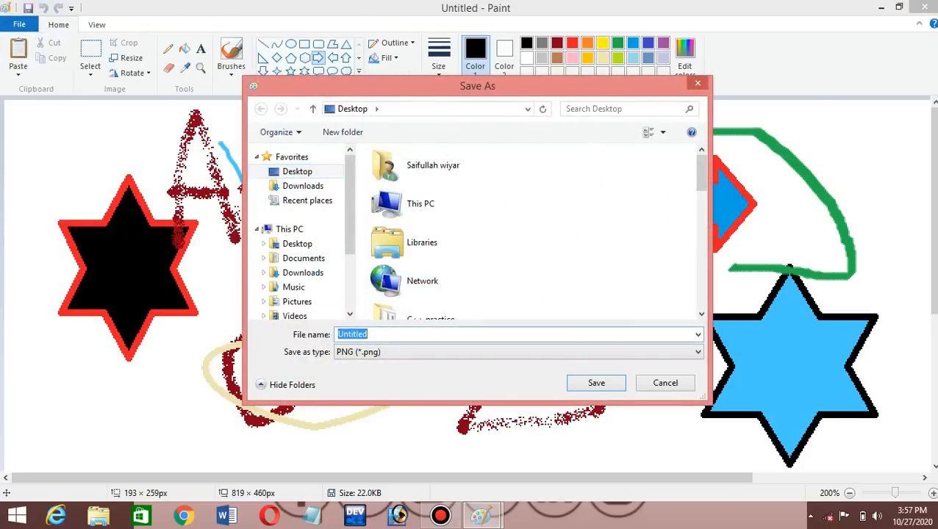
pyautogui.press('BackSpace')
pyautogui.write('my pictrur')
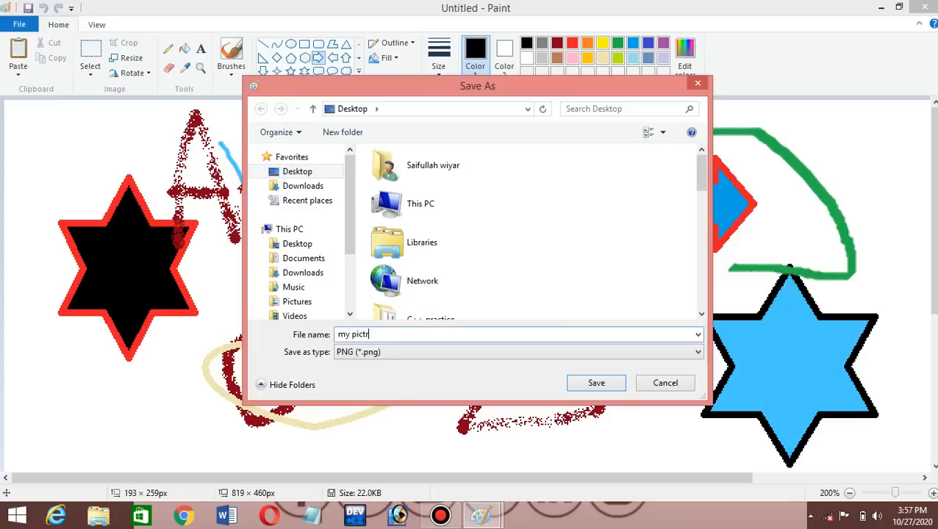
pyautogui.press('BackSpace')
pyautogui.press('BackSpace')
pyautogui.press('BackSpace')
pyautogui.write('ure')
# Go through the available file types for the copy and choose JPEG.
pyautogui.click(514, 352)
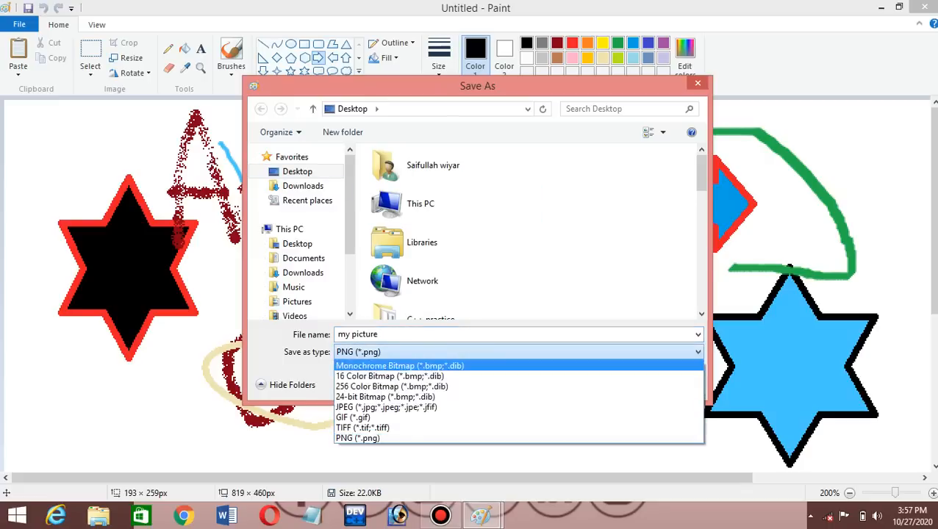
pyautogui.press('Down')
pyautogui.press('Down')
pyautogui.press('Up')
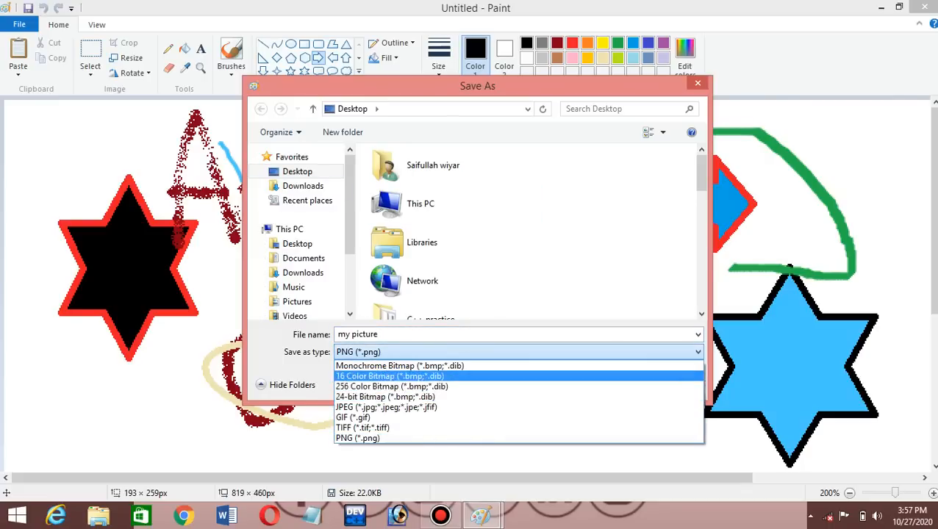
pyautogui.press('Down')
pyautogui.press('Down')
pyautogui.press('Down')
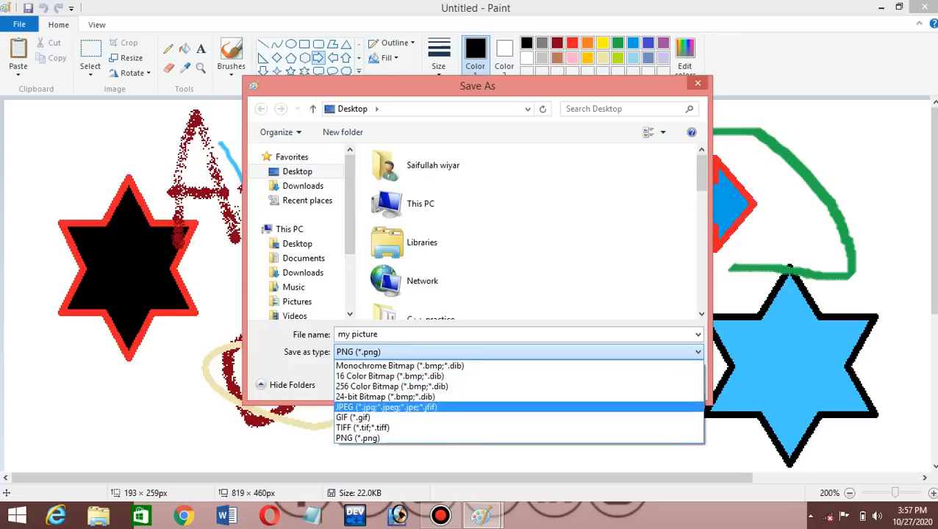
pyautogui.press('Up')
pyautogui.press('Down')
pyautogui.press('Down')
pyautogui.press('Up')
pyautogui.press('Return')
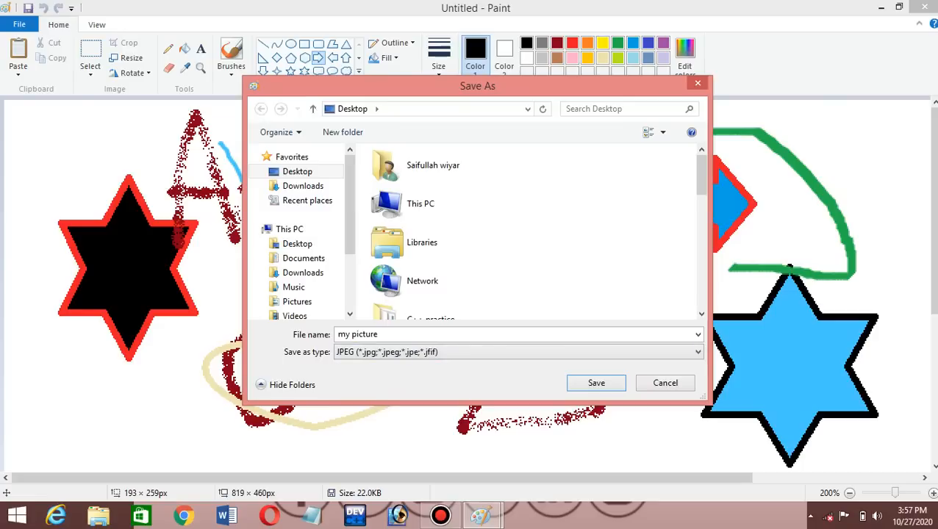
# Set the copy's file type back to PNG, and cancel saving it.
pyautogui.click(519, 352)
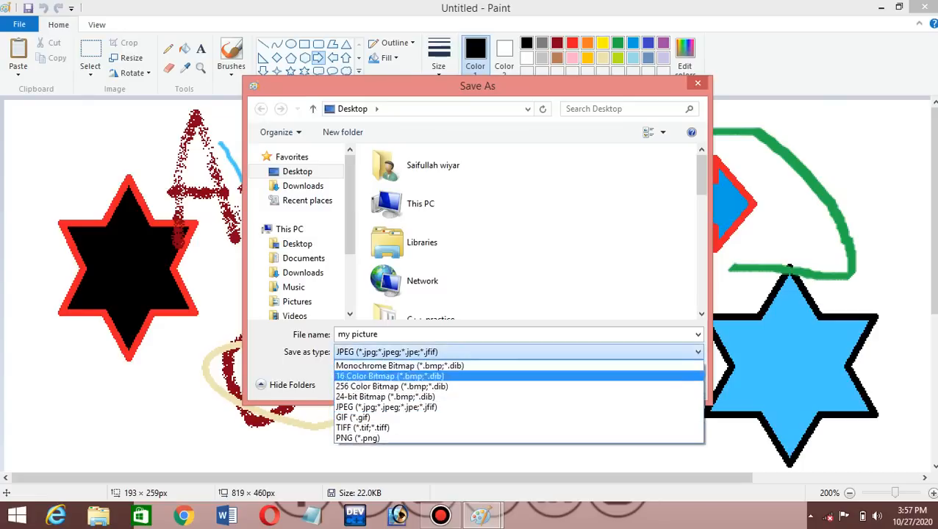
pyautogui.click(519, 439)
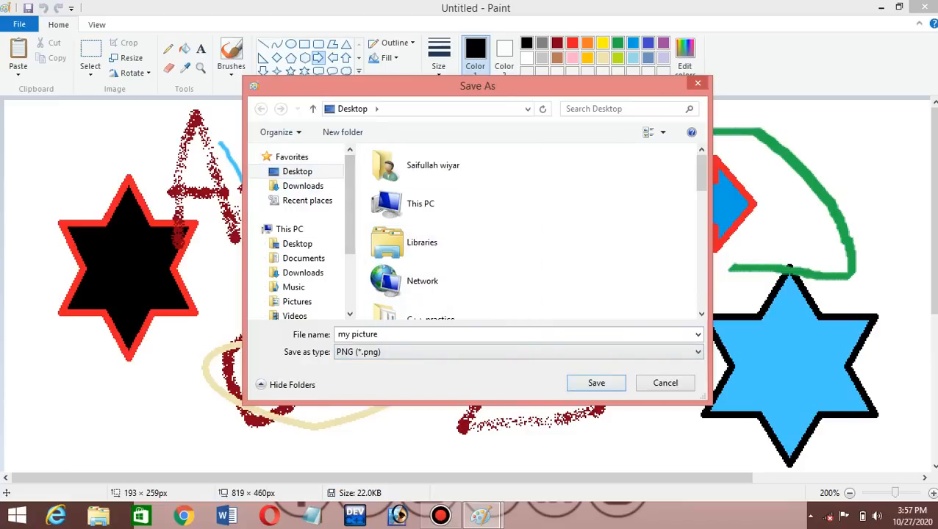
pyautogui.click(515, 352)
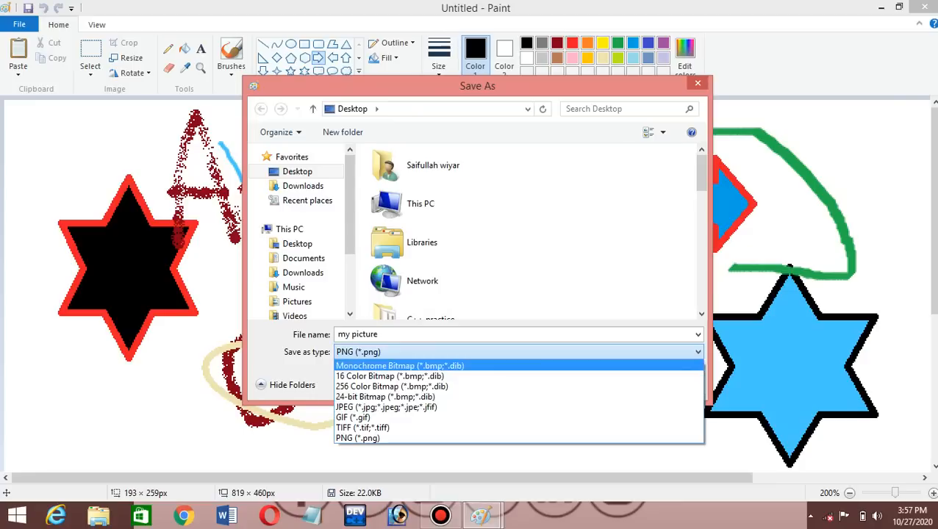
pyautogui.press('Escape')
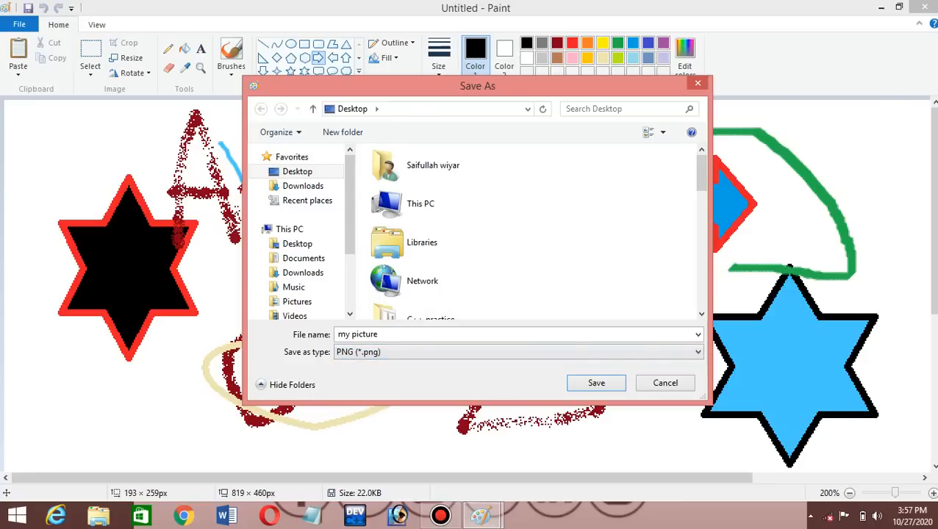
pyautogui.click(666, 383)
# Open the print settings, select the Fax printer and enable printing to a file.
pyautogui.click(19, 24)
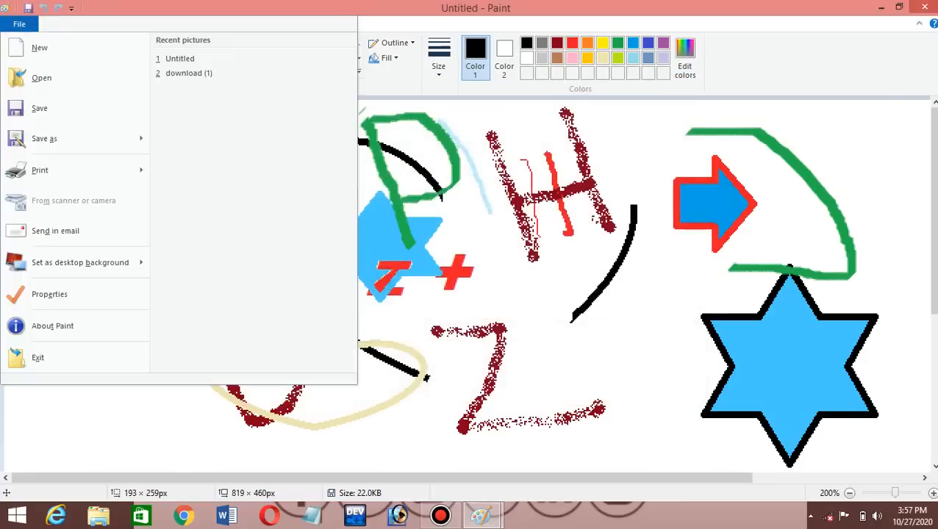
pyautogui.click(59, 171)
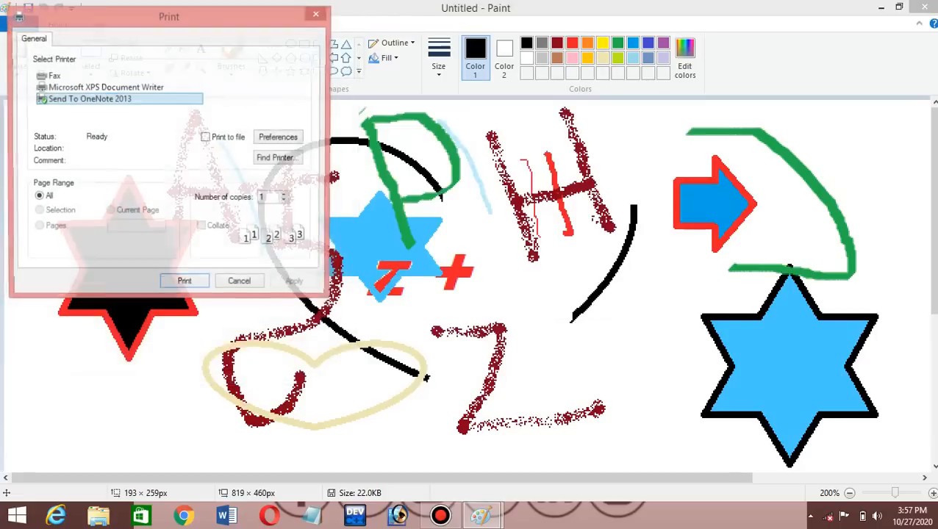
pyautogui.moveTo(169, 16); pyautogui.dragTo(229, 11)
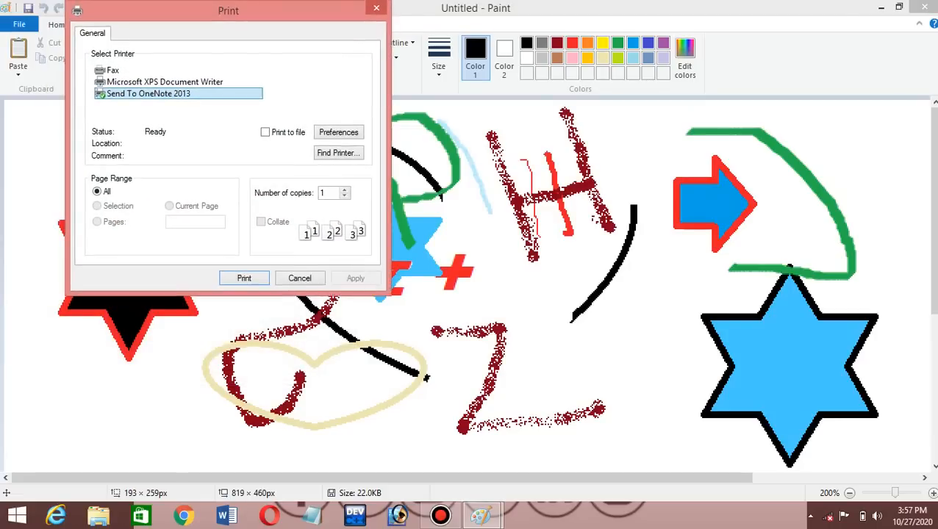
pyautogui.click(113, 70)
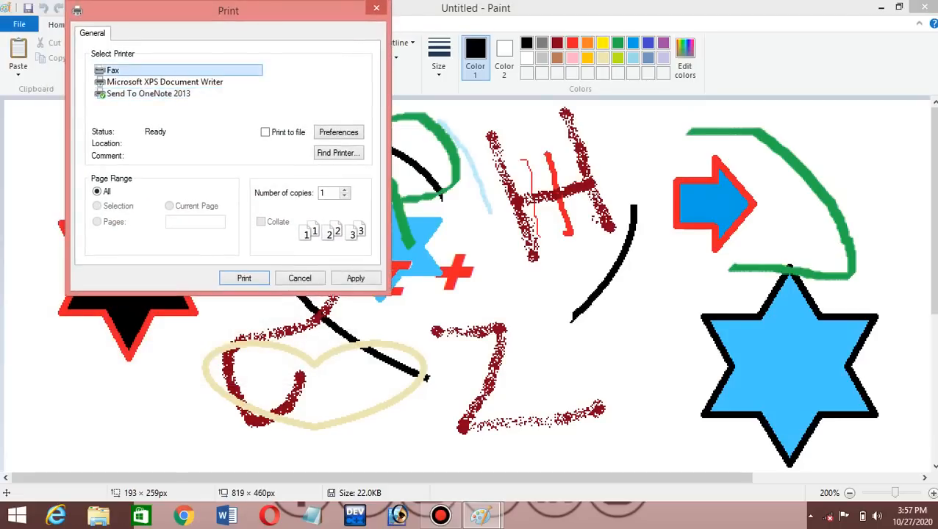
pyautogui.click(113, 71)
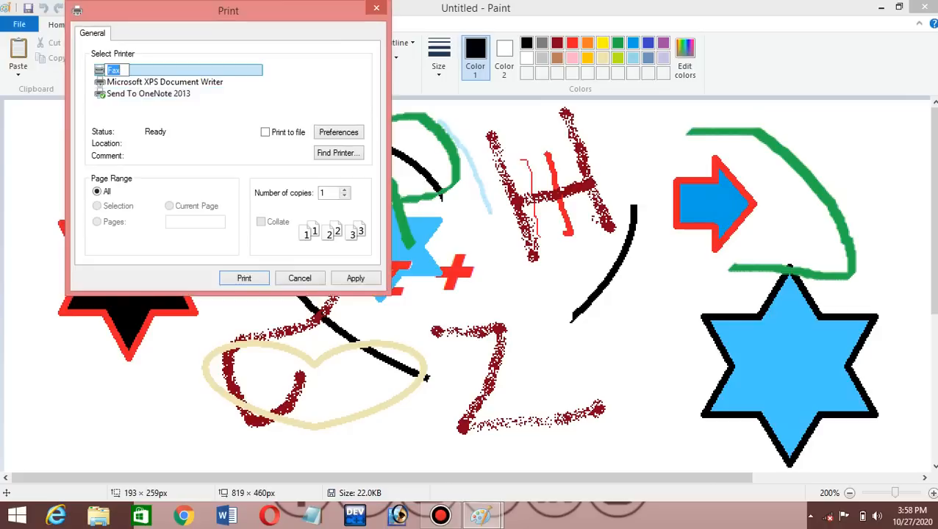
pyautogui.press('Escape')
pyautogui.click(266, 132)
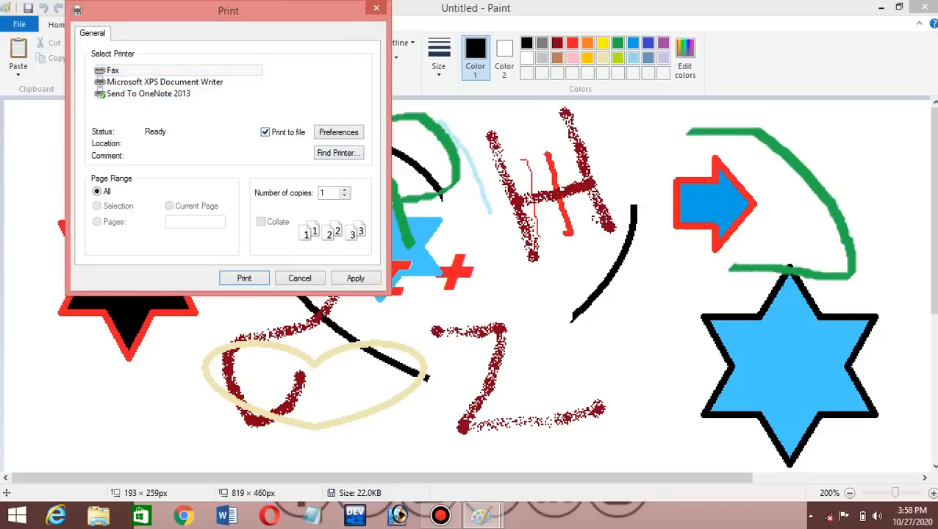
# Try Legal paper, portrait orientation and Normal (200x200 dpi) image quality in the fax preferences, and close them without confirming.
pyautogui.click(338, 132)
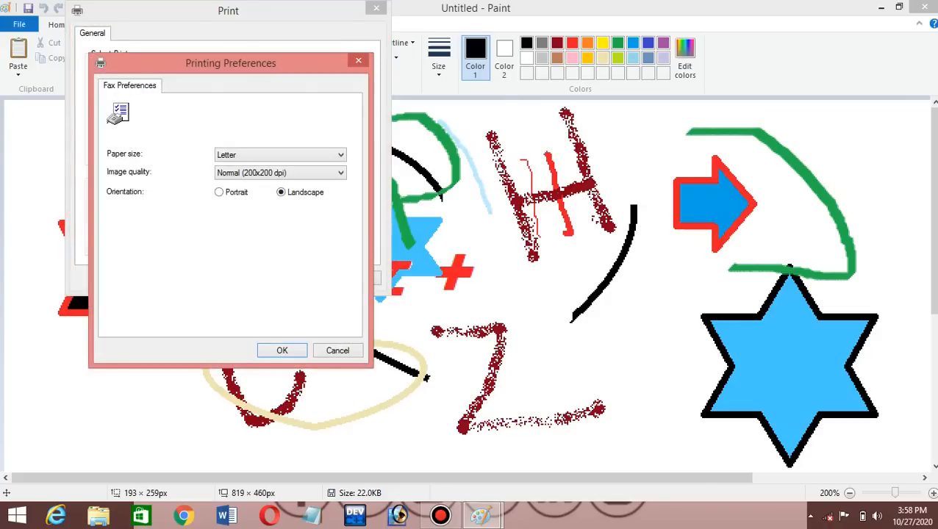
pyautogui.click(318, 155)
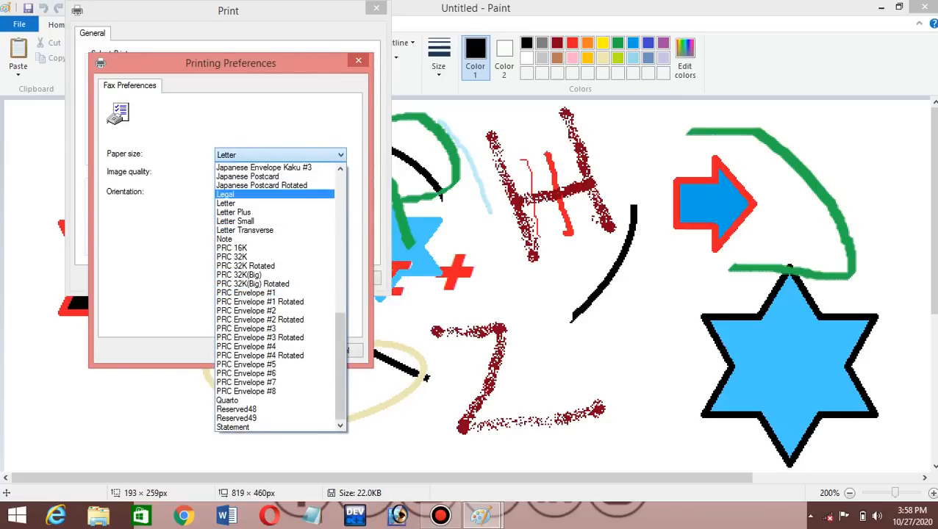
pyautogui.click(236, 194)
pyautogui.click(219, 192)
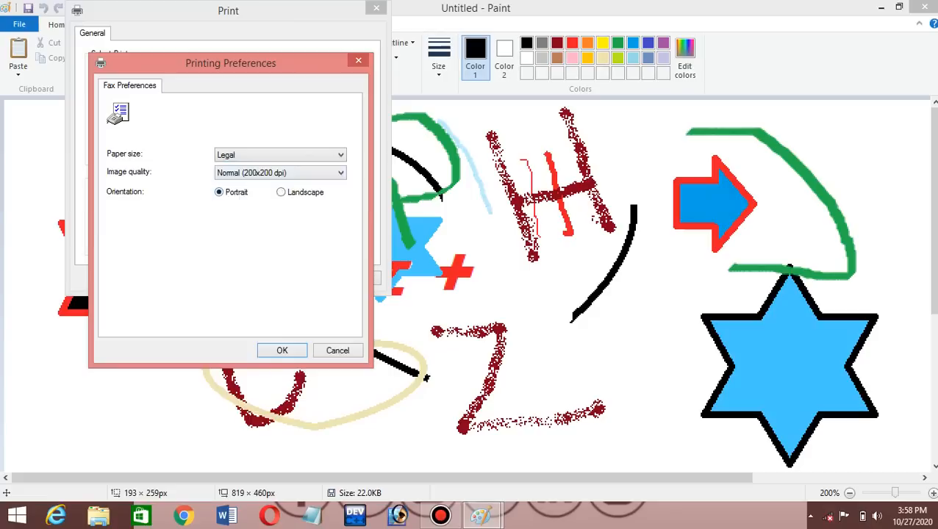
pyautogui.click(281, 192)
pyautogui.click(219, 191)
pyautogui.click(280, 173)
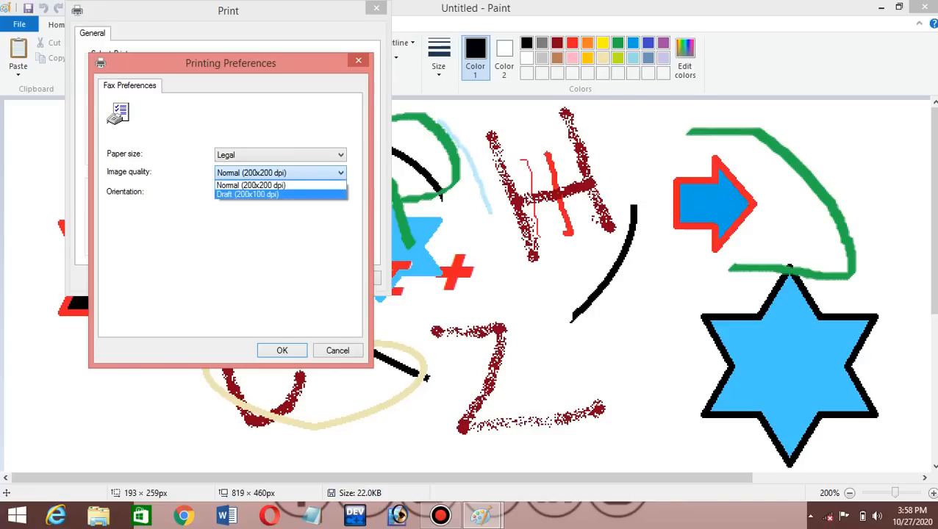
pyautogui.click(275, 186)
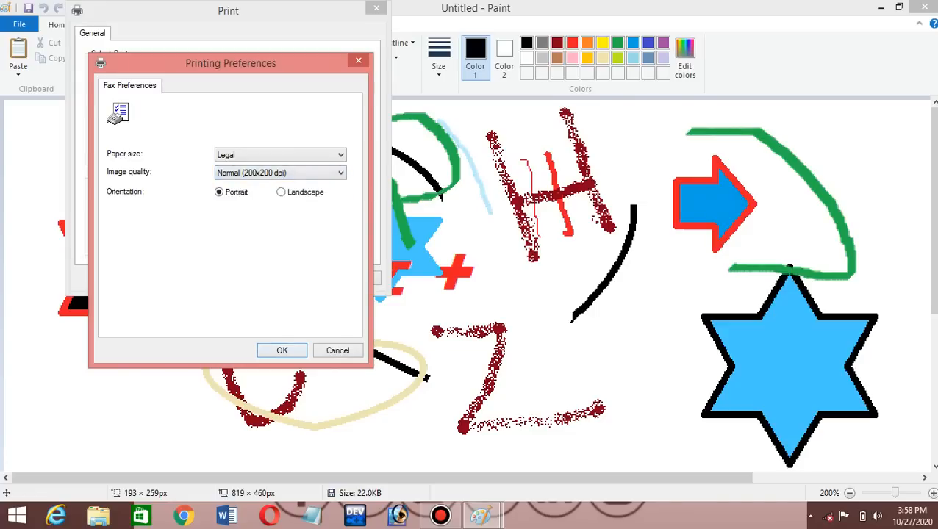
pyautogui.click(358, 61)
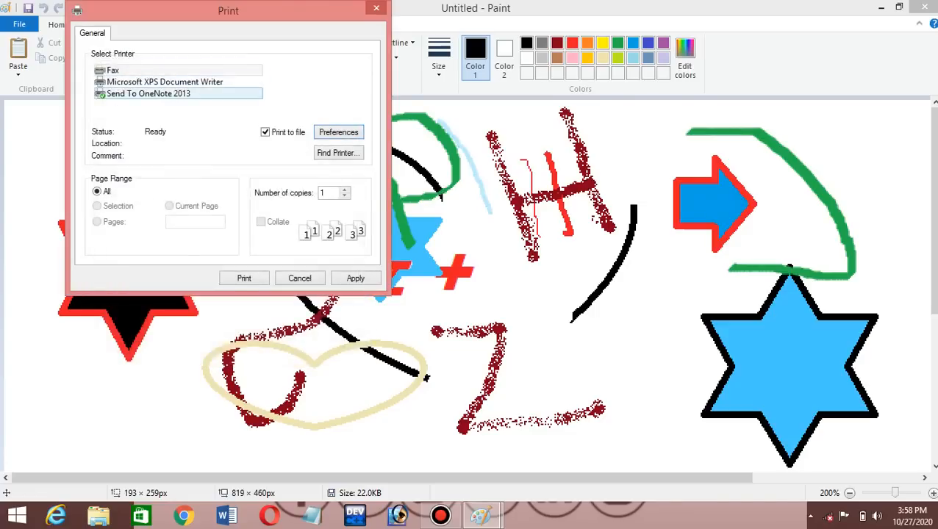
# Open and close the network printer search, and apply the print settings for the Fax printer.
pyautogui.click(337, 152)
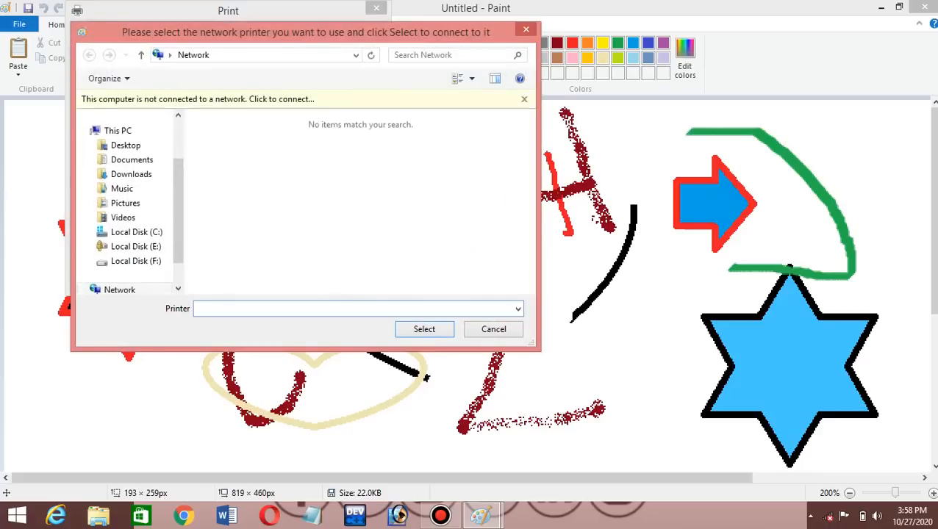
pyautogui.click(525, 29)
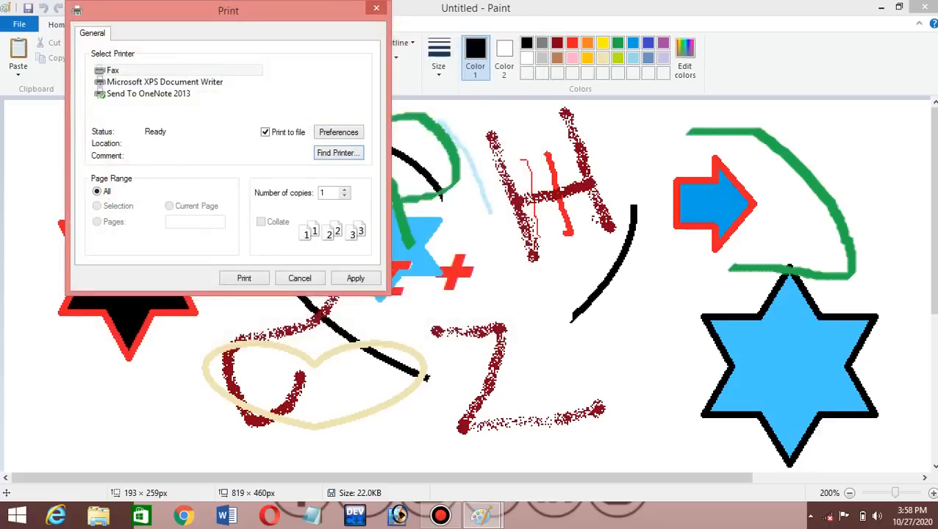
pyautogui.press('Tab')
pyautogui.press('Tab')
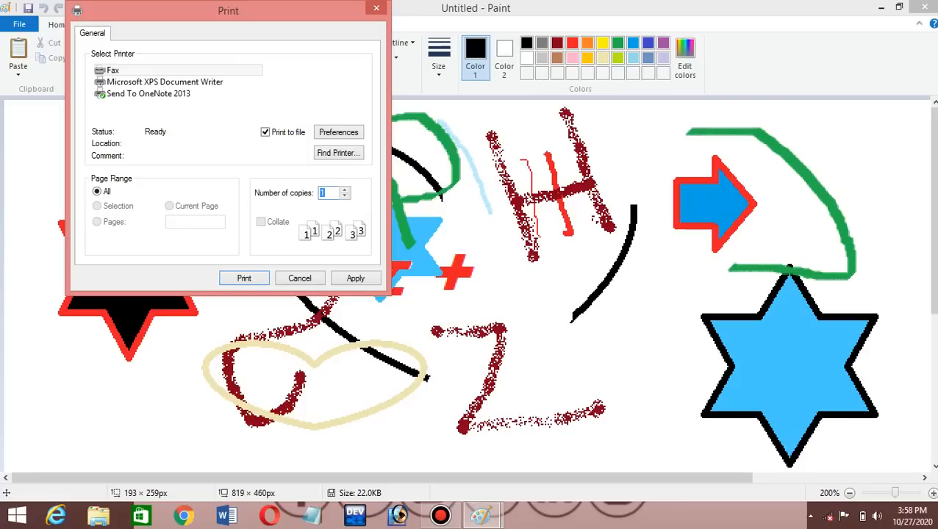
pyautogui.click(356, 279)
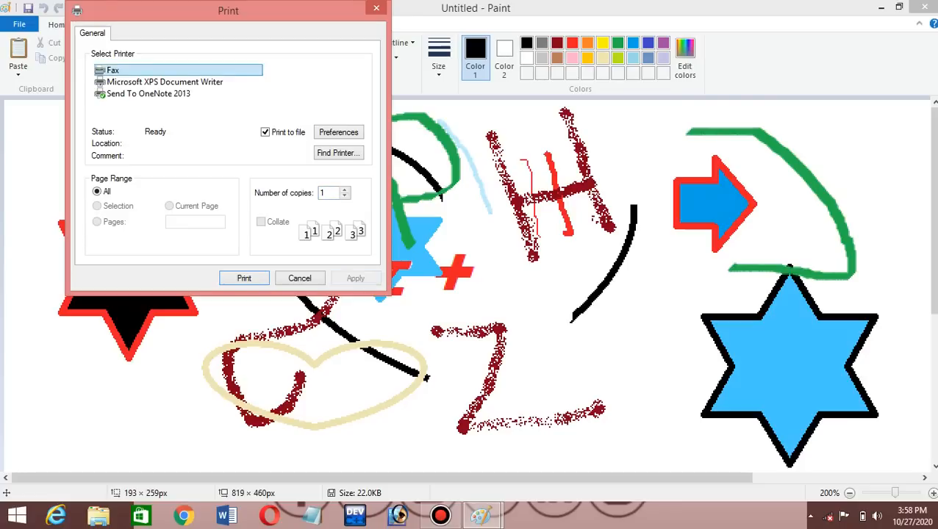
# Try to print the picture to a file, and cancel saving the print output.
pyautogui.press('Return')
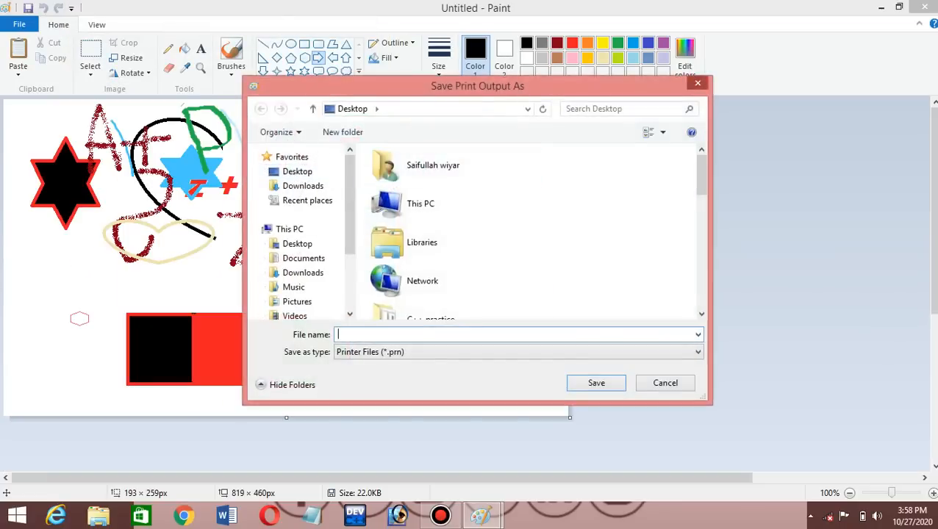
pyautogui.click(697, 84)
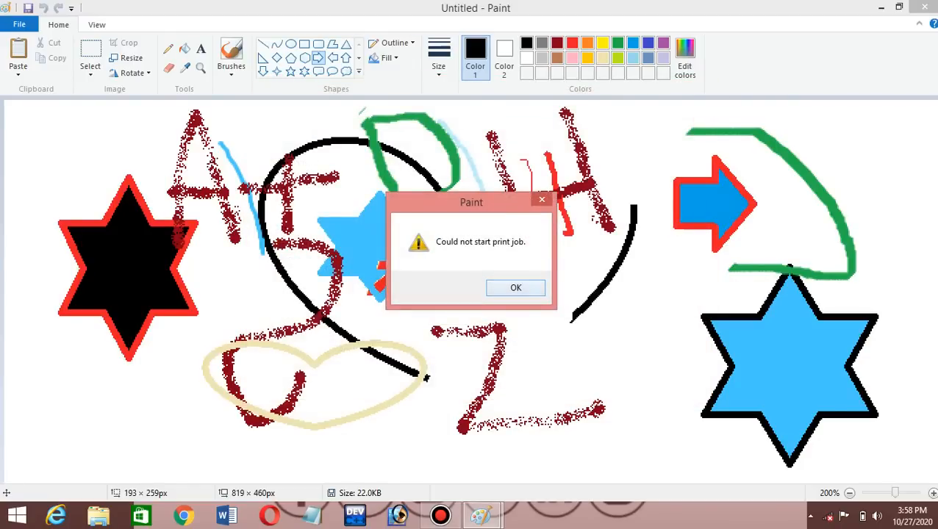
pyautogui.press('Return')
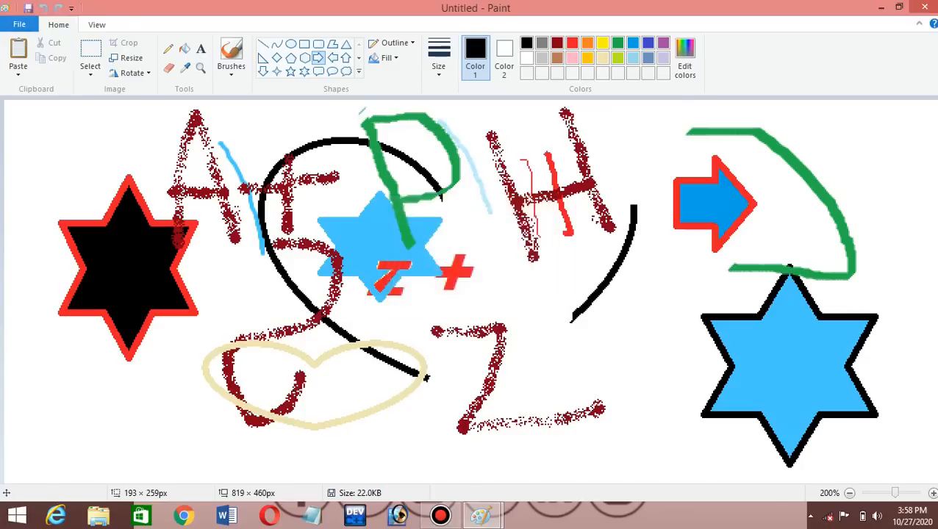
# Try to send the picture in an email and dismiss the Outlook profile message.
pyautogui.click(19, 24)
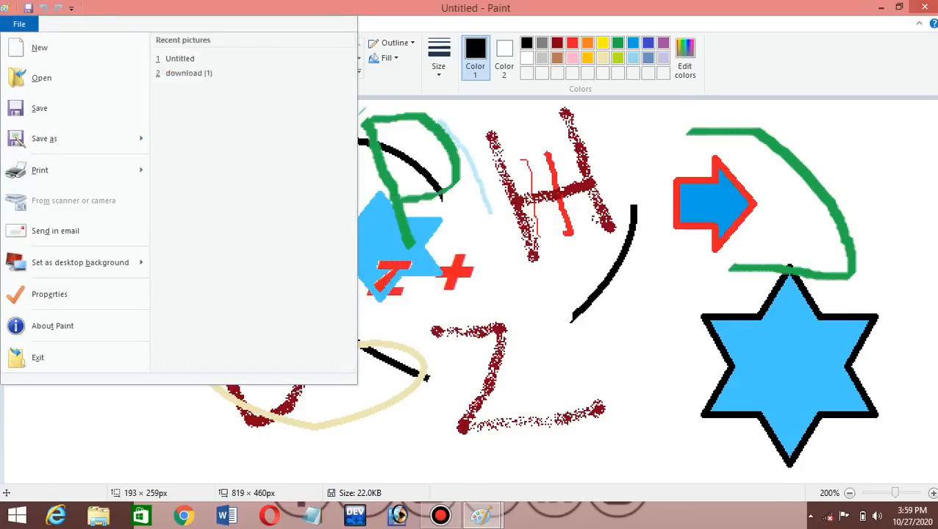
pyautogui.click(55, 231)
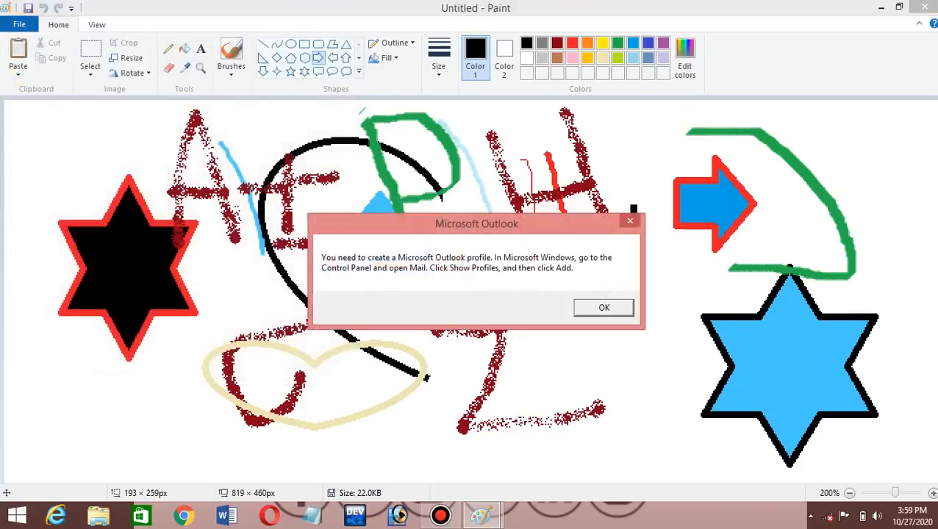
pyautogui.click(603, 308)
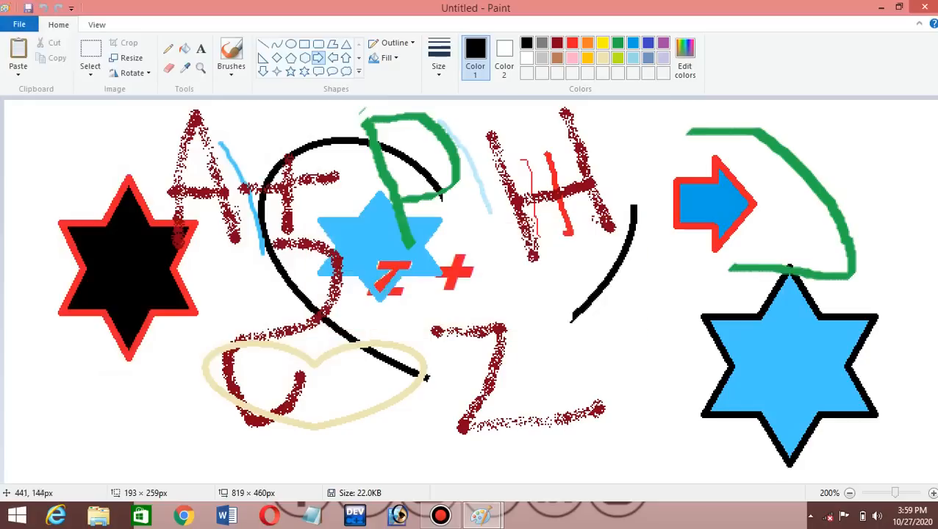
# Set the picture as a centered desktop background, check it on the desktop and return to the picture.
pyautogui.click(19, 25)
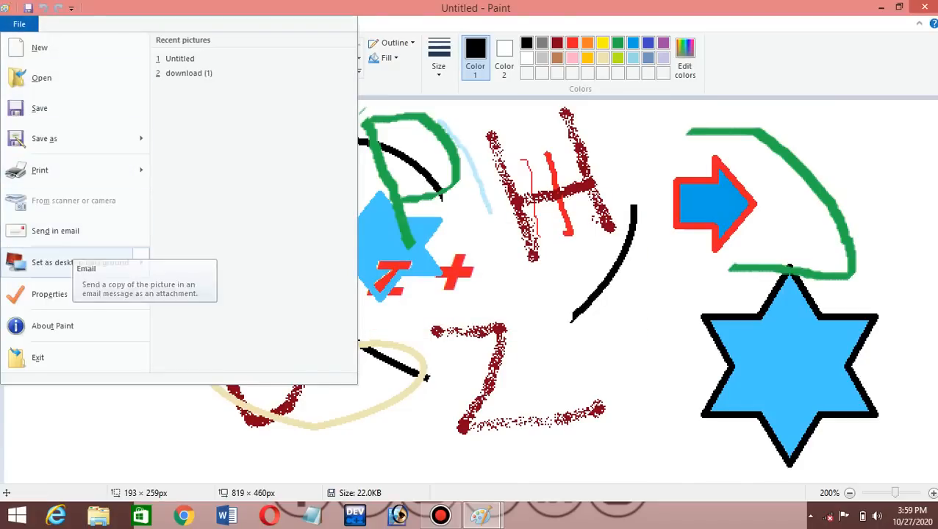
pyautogui.moveTo(76, 262)
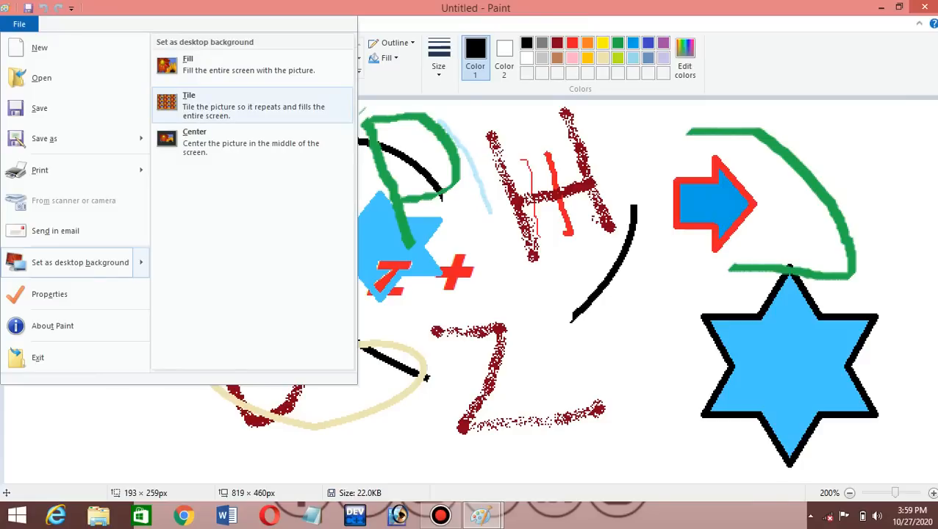
pyautogui.click(251, 142)
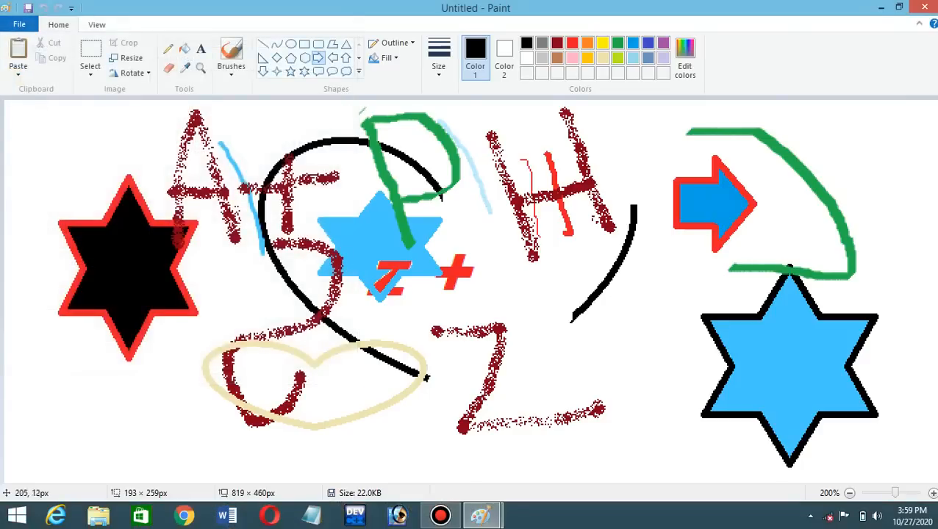
pyautogui.click(880, 7)
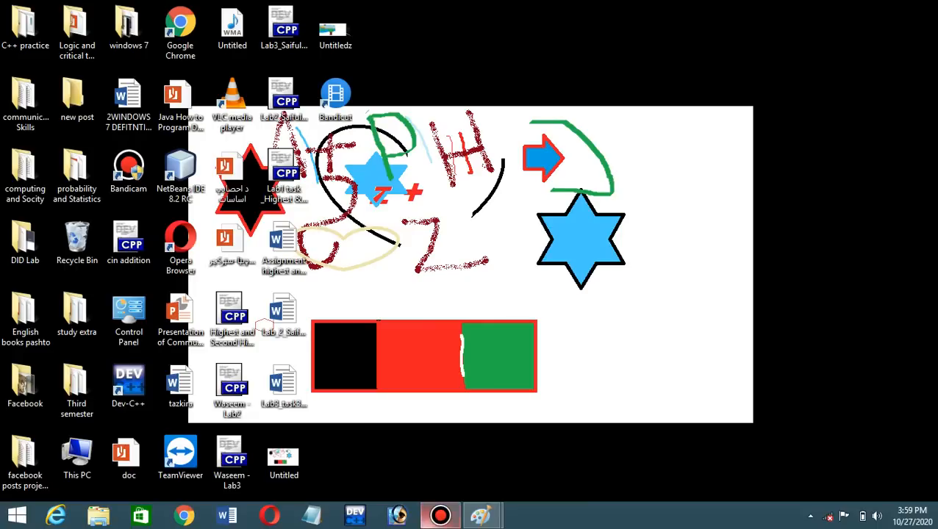
pyautogui.moveTo(482, 516)
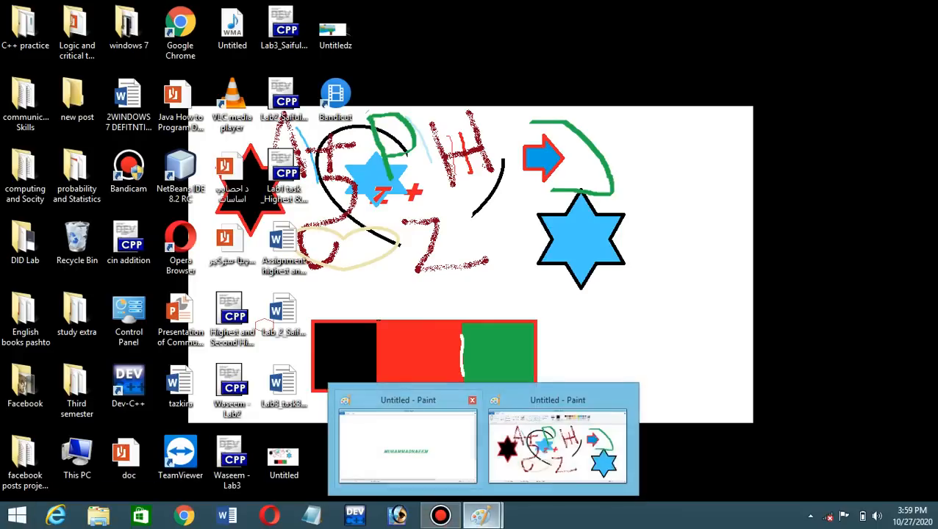
pyautogui.click(557, 441)
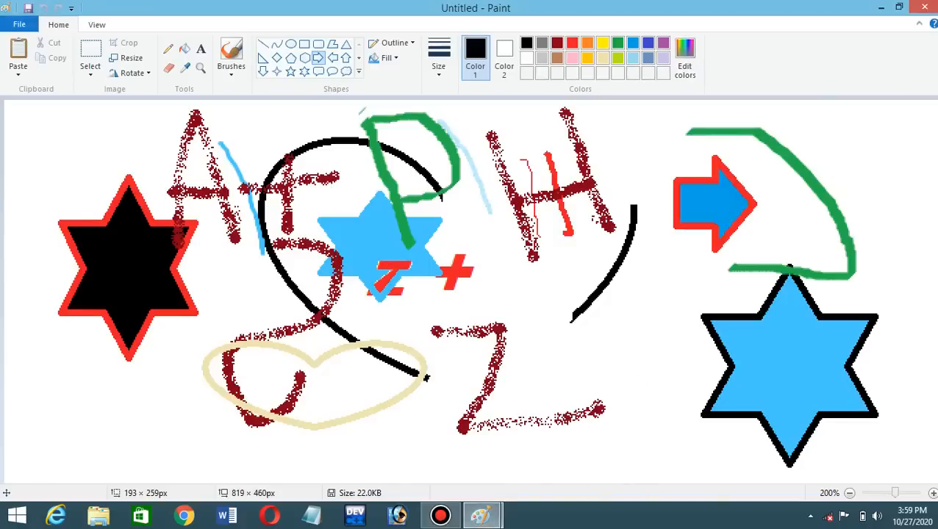
# Set the picture as a desktop background that fills the entire screen, check it on the desktop and return to the picture.
pyautogui.click(19, 25)
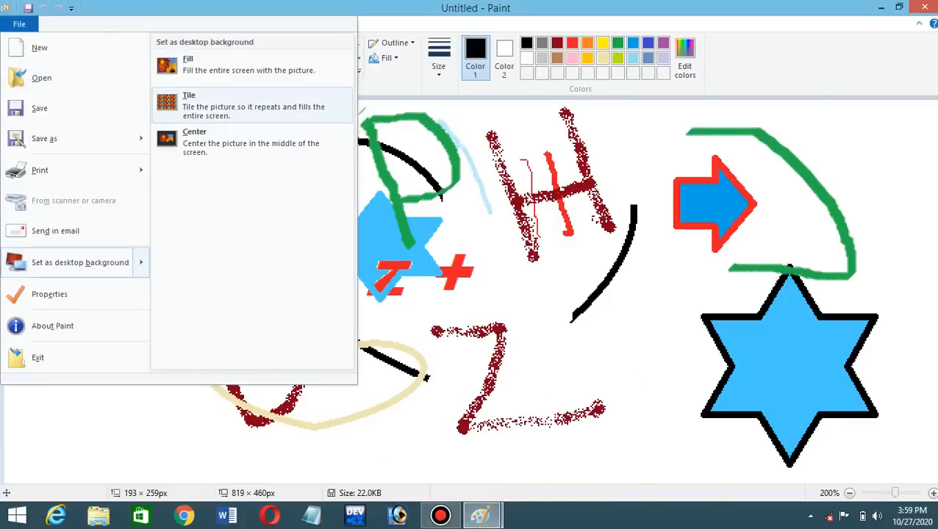
pyautogui.click(221, 64)
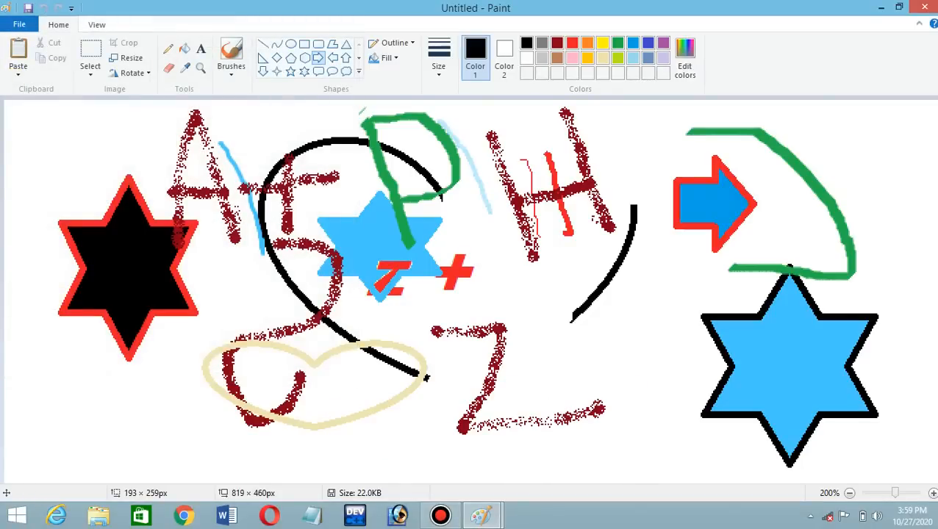
pyautogui.click(881, 7)
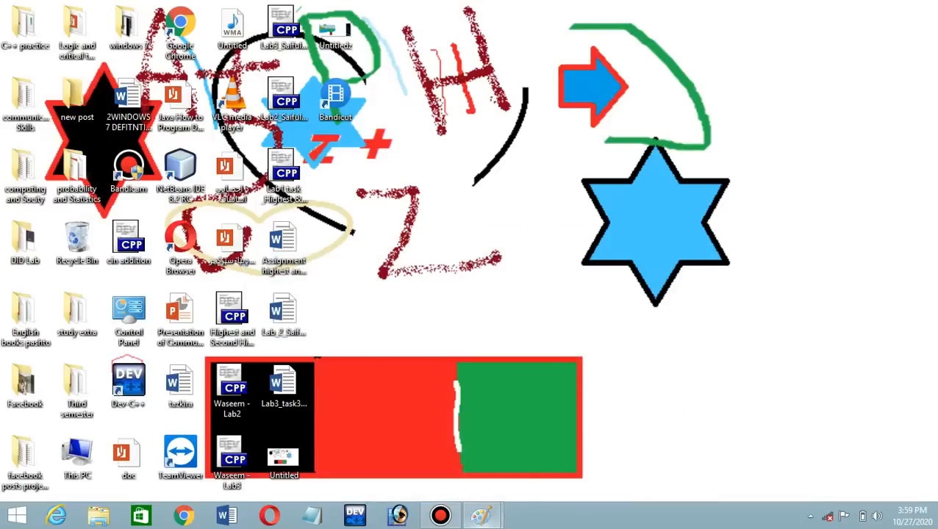
pyautogui.moveTo(481, 516)
pyautogui.click(555, 446)
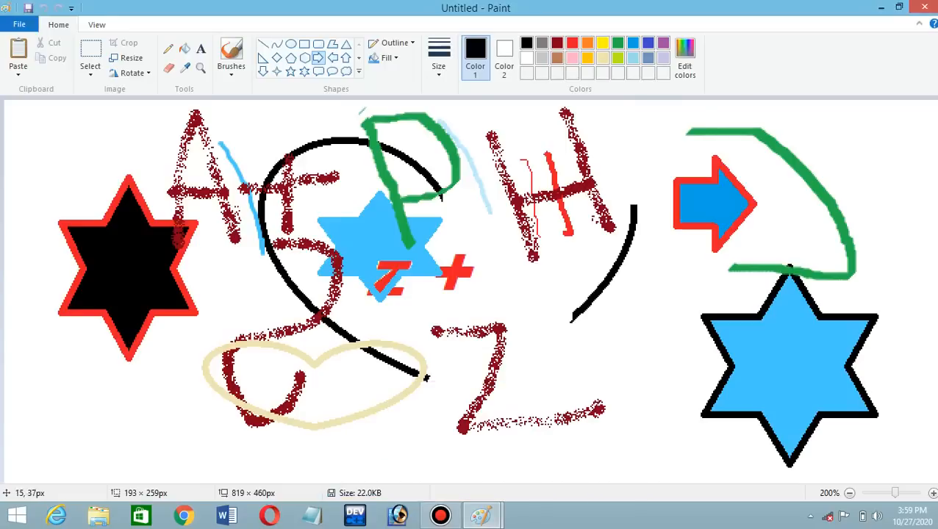
# Open the image properties, try centimeters and pixels as units, and set the units to inches.
pyautogui.click(19, 24)
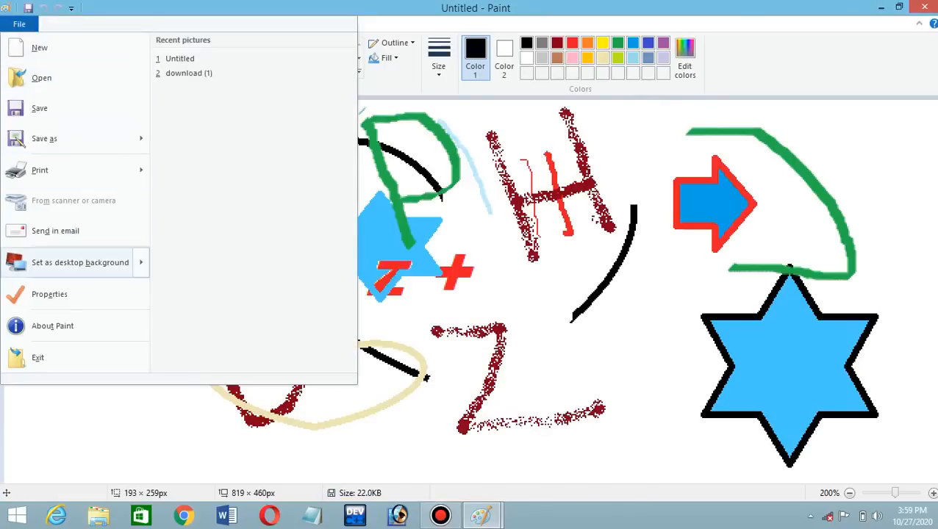
pyautogui.click(59, 294)
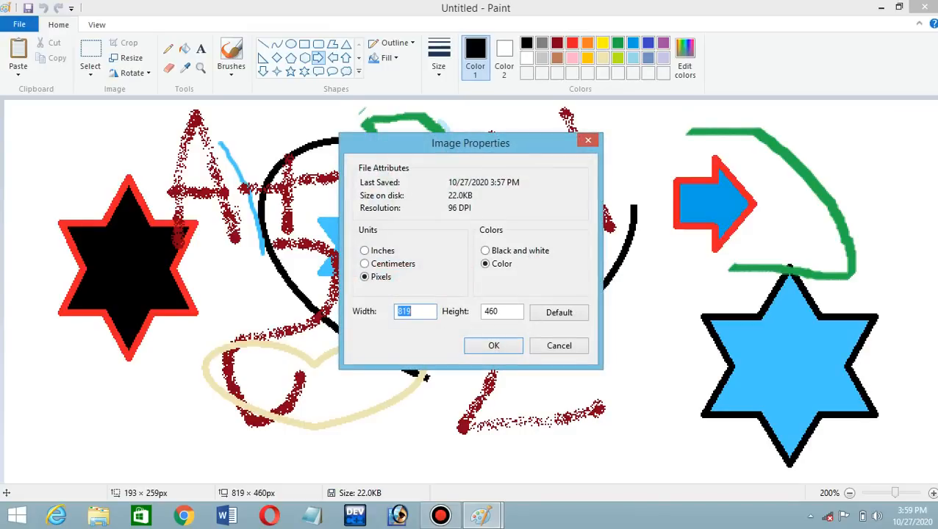
pyautogui.hotkey('alt', 'i')
pyautogui.hotkey('alt', 'm')
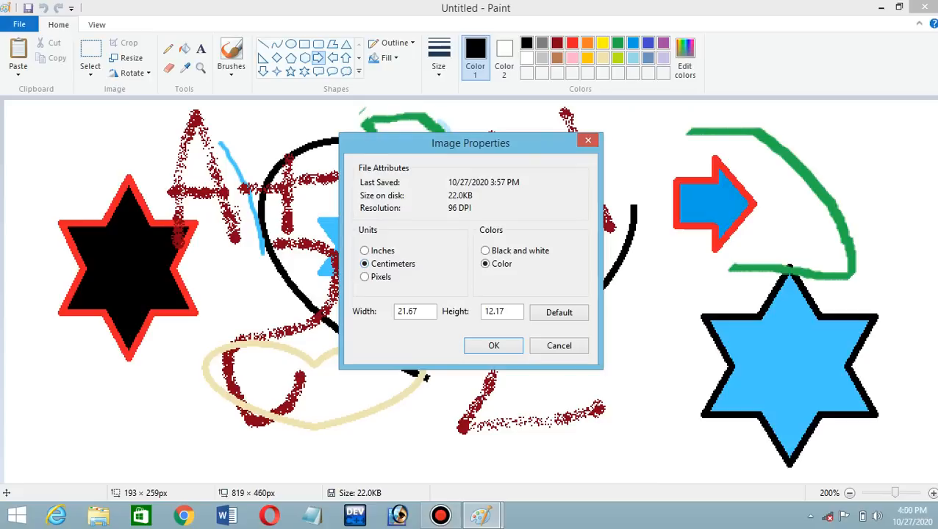
pyautogui.hotkey('alt', 'p')
pyautogui.hotkey('alt', 'i')
# Switch the picture's colors to black and white and accept the conversion.
pyautogui.click(485, 250)
pyautogui.click(485, 263)
pyautogui.click(485, 250)
pyautogui.click(485, 264)
pyautogui.click(486, 250)
pyautogui.click(494, 345)
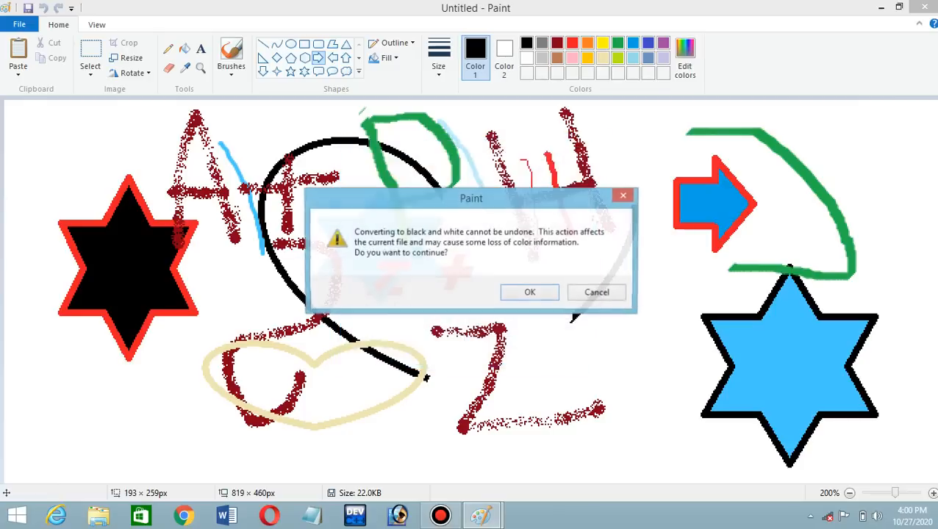
pyautogui.press('Return')
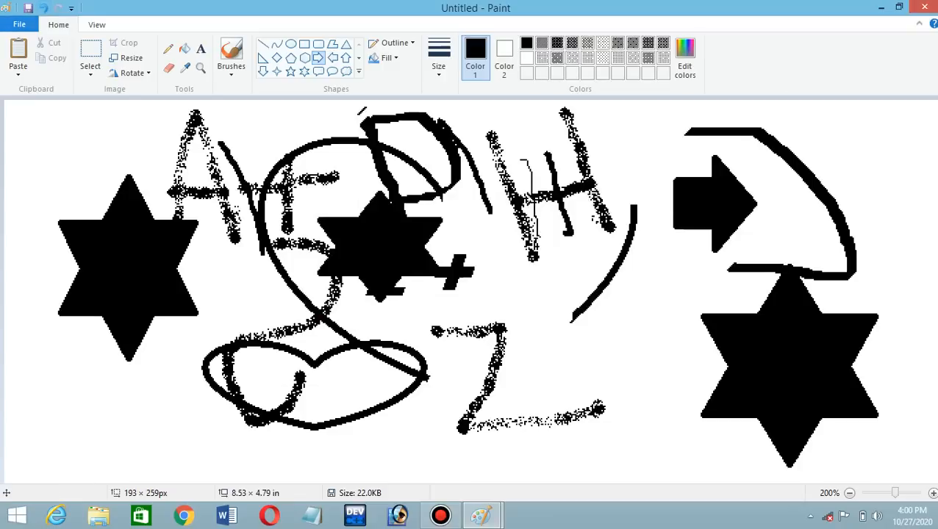
# Set the image properties back to color and undo the black-and-white conversion.
pyautogui.click(19, 24)
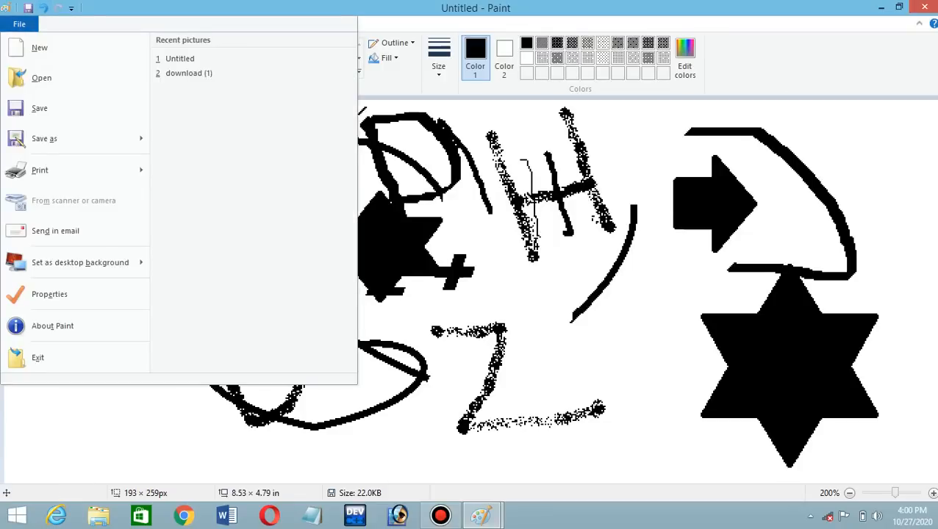
pyautogui.click(50, 294)
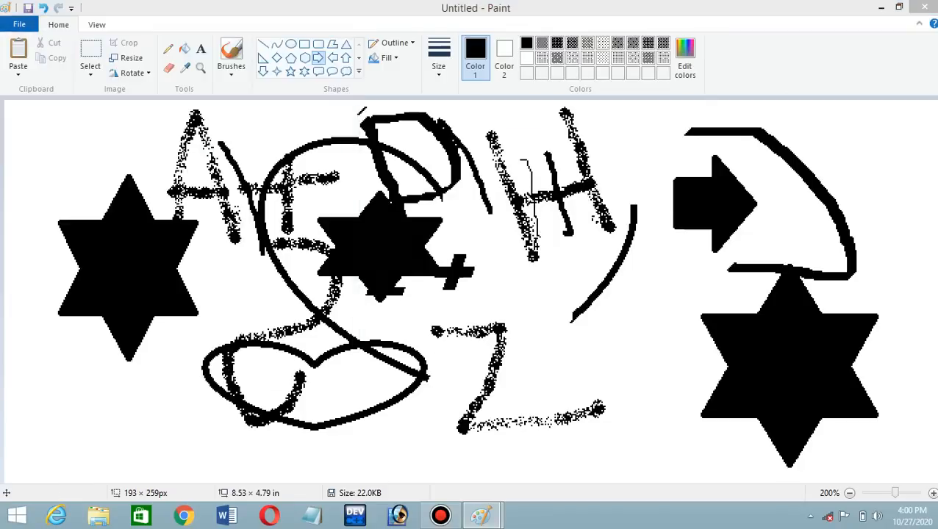
pyautogui.click(485, 263)
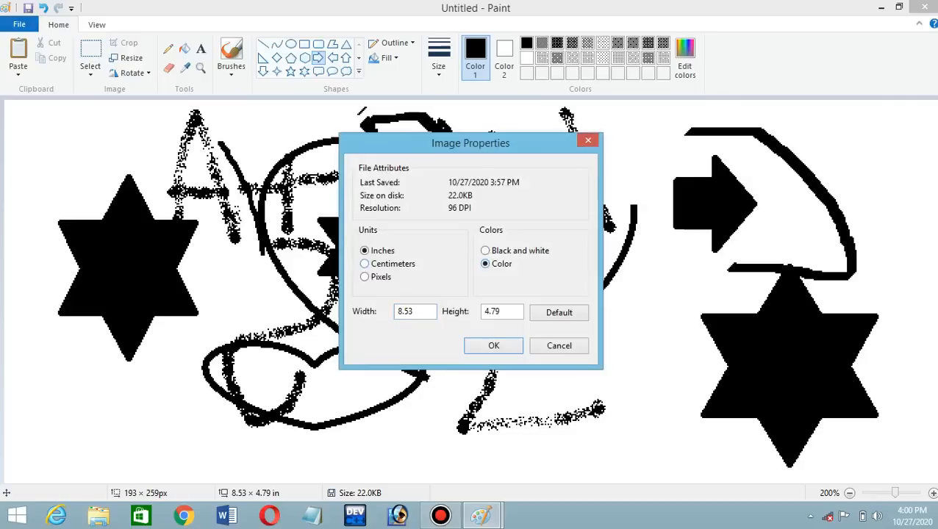
pyautogui.click(493, 345)
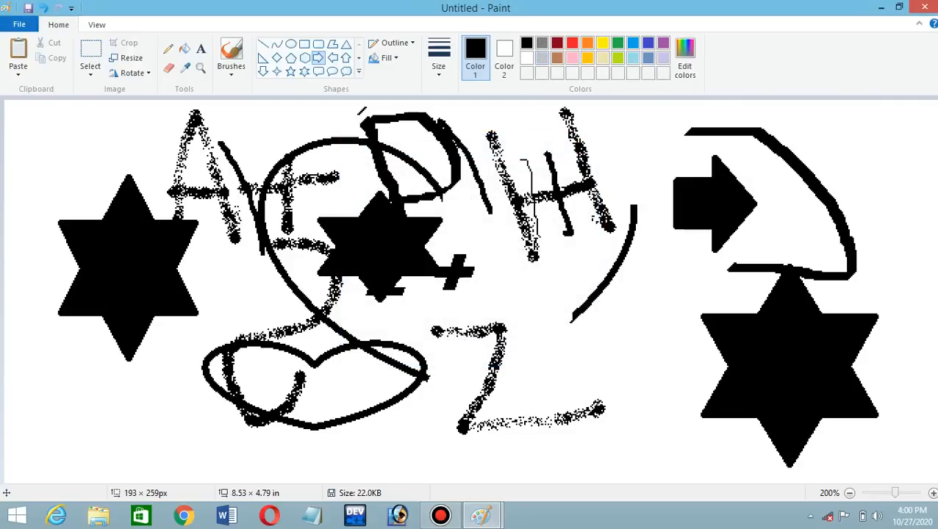
pyautogui.hotkey('ctrl', 'z')
pyautogui.hotkey('ctrl', 'z')
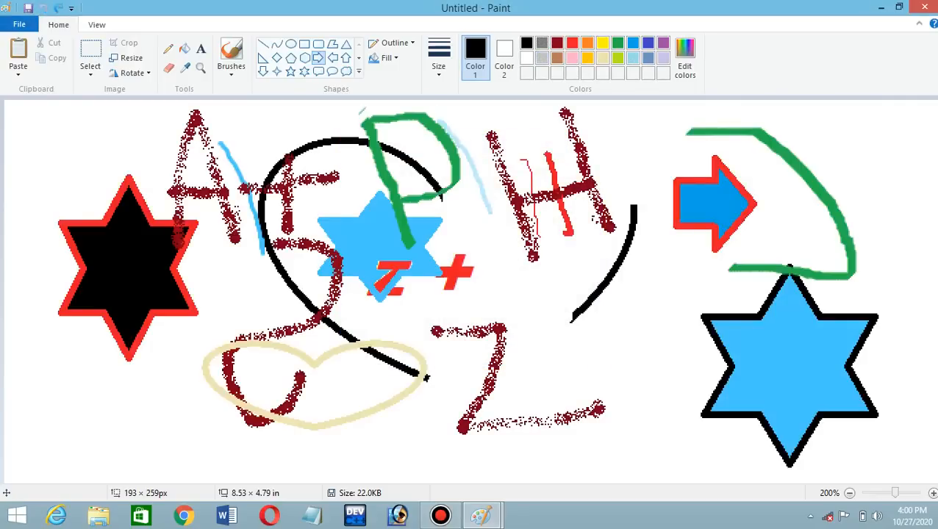
# View the About Paint version and license information, and close it.
pyautogui.click(19, 24)
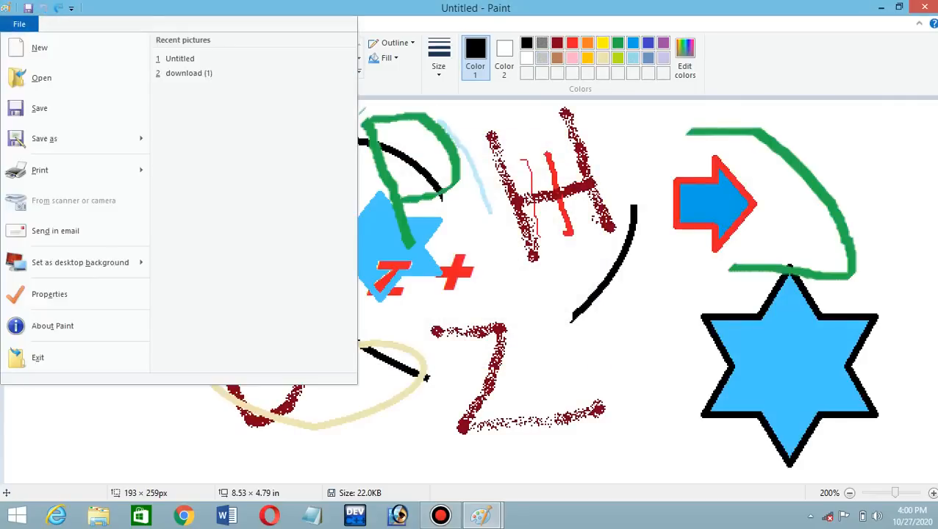
pyautogui.click(52, 325)
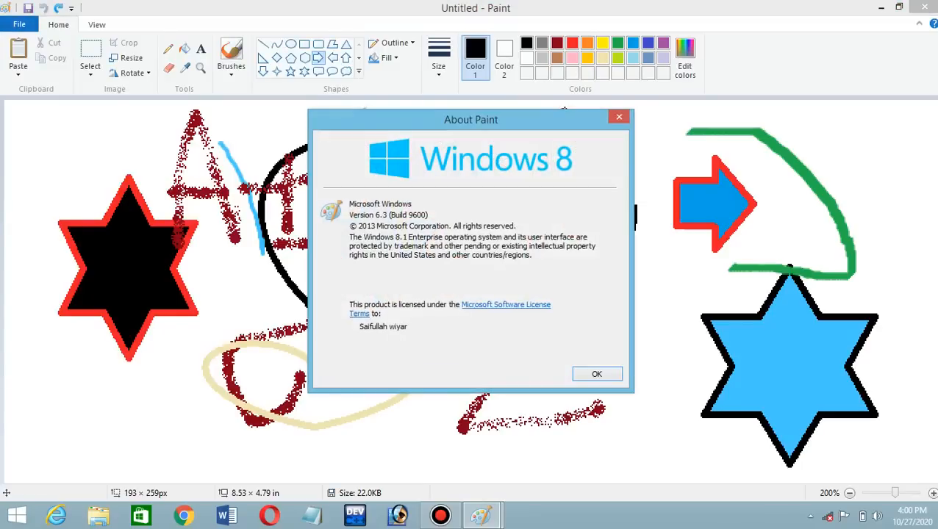
pyautogui.moveTo(563, 111); pyautogui.dragTo(573, 92)
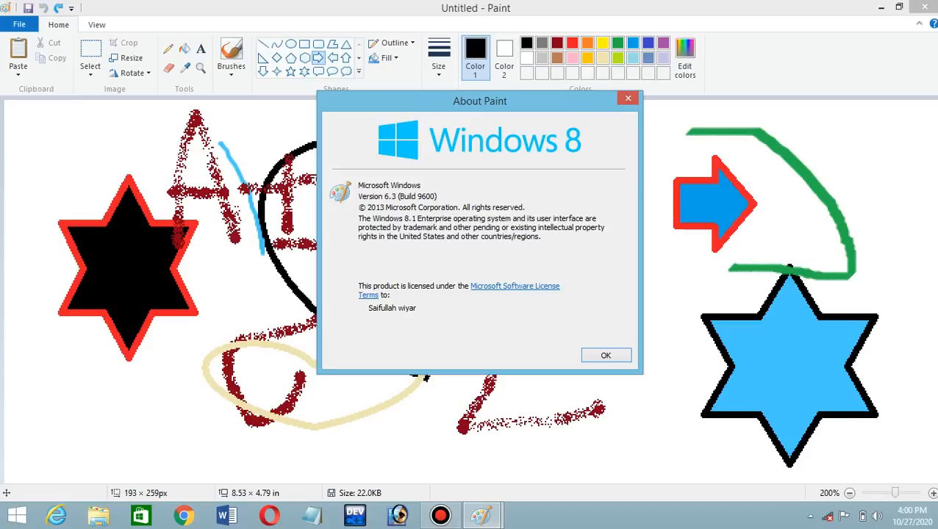
pyautogui.click(605, 355)
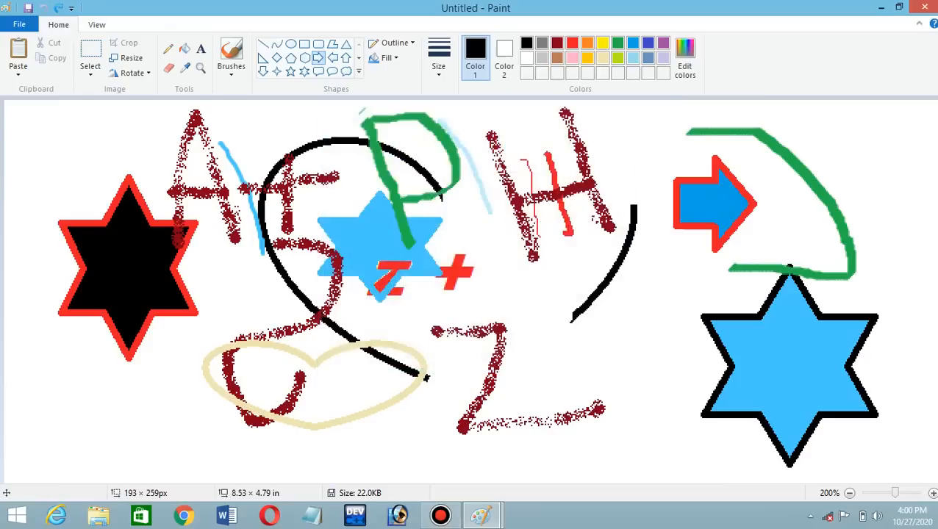
# Exit Paint without saving the changes to Untitled.png.
pyautogui.click(19, 24)
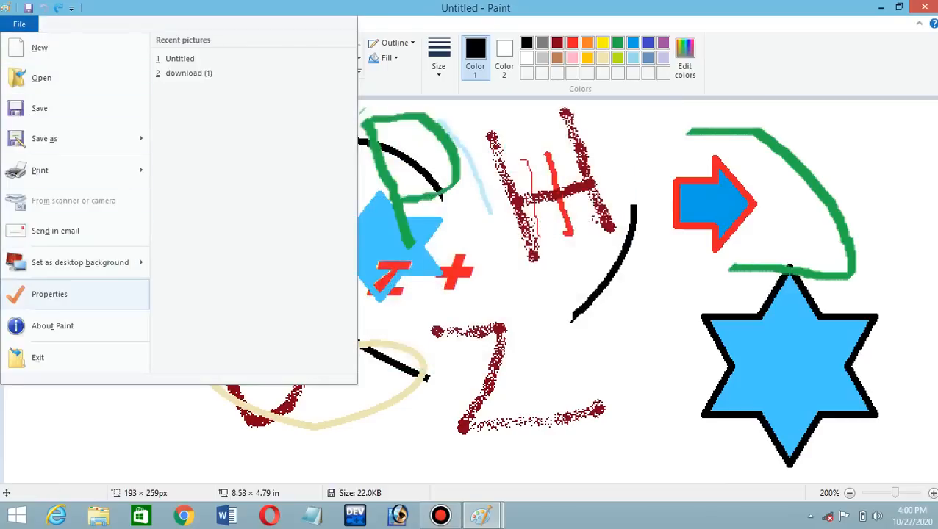
pyautogui.click(38, 357)
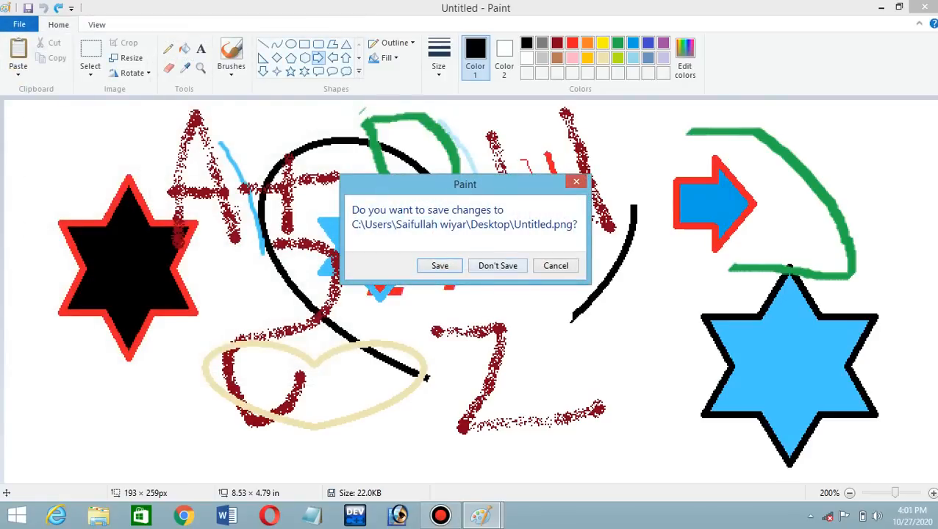
pyautogui.click(497, 266)
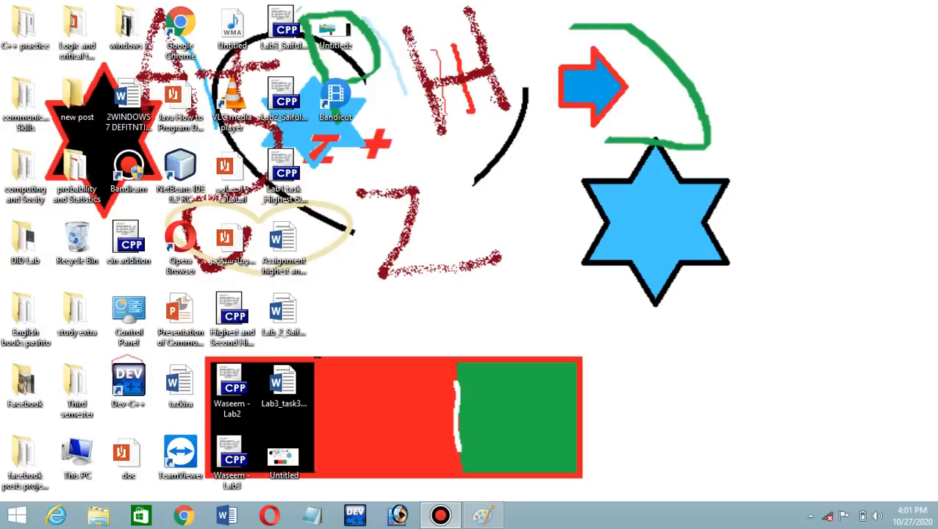
pyautogui.rightClick(582, 136)
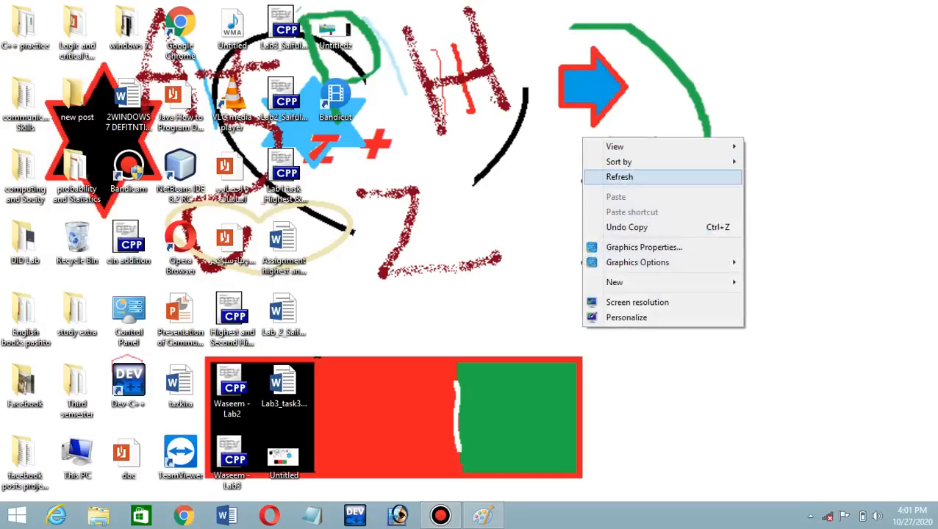
pyautogui.click(607, 178)
pyautogui.rightClick(696, 45)
pyautogui.click(735, 85)
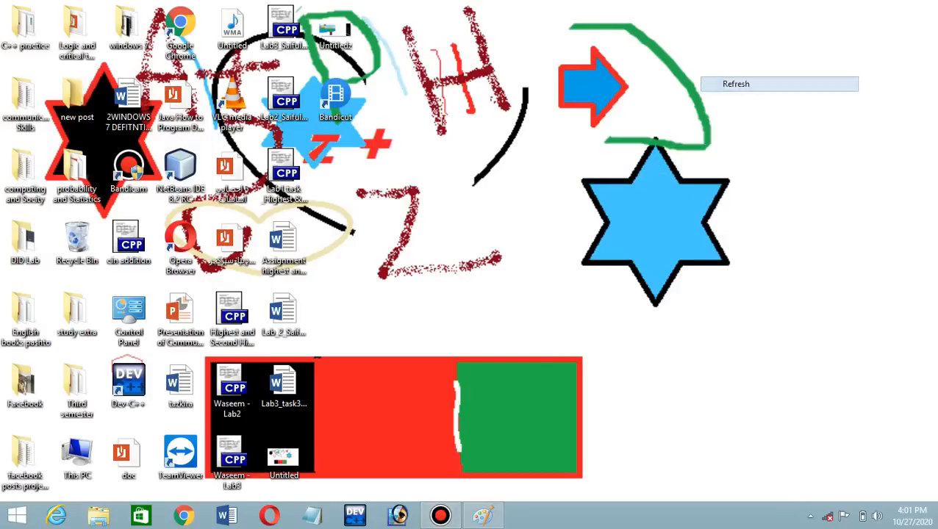
# Bring up the remaining Paint window with the green text and close it without saving.
pyautogui.click(483, 515)
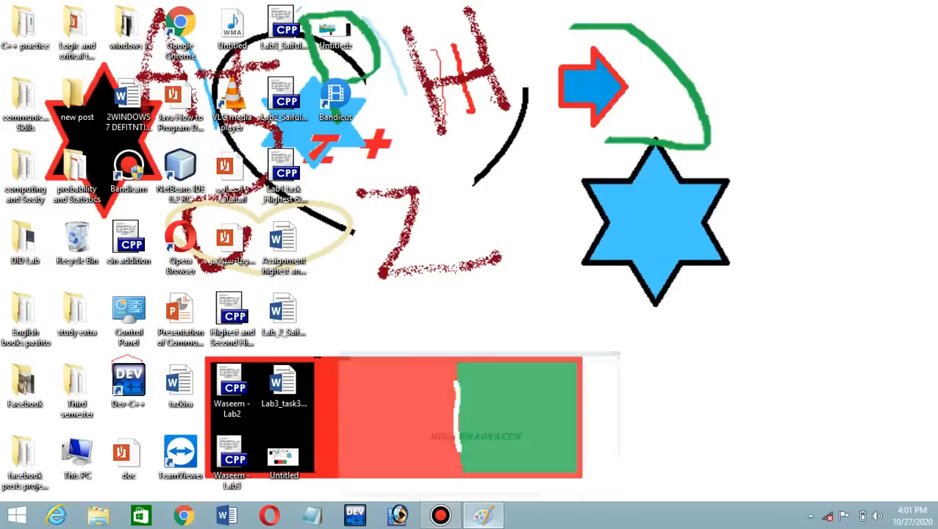
pyautogui.click(923, 7)
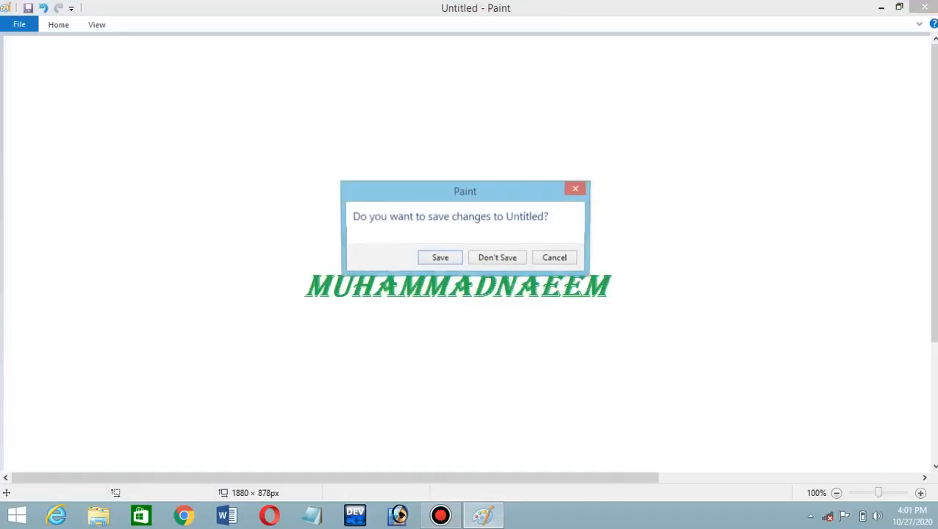
pyautogui.click(497, 258)
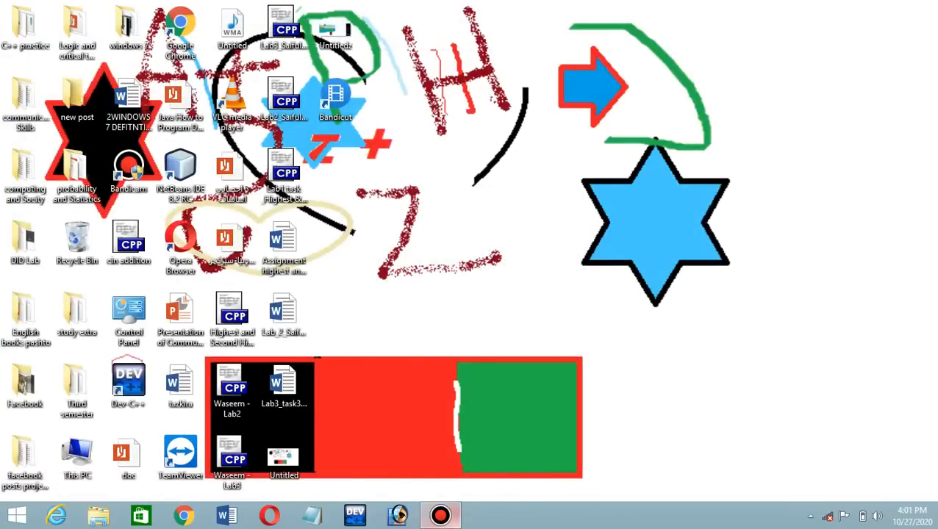
pyautogui.click(441, 515)
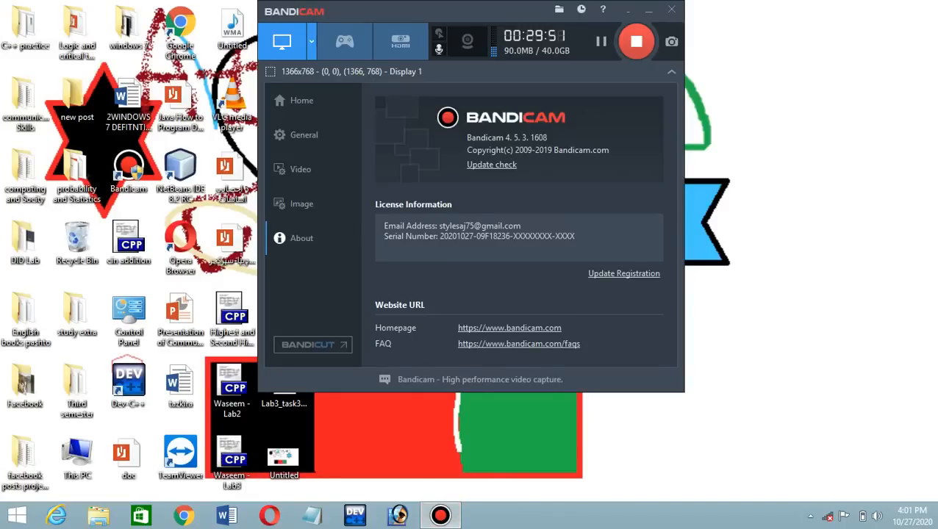
pyautogui.click(648, 9)
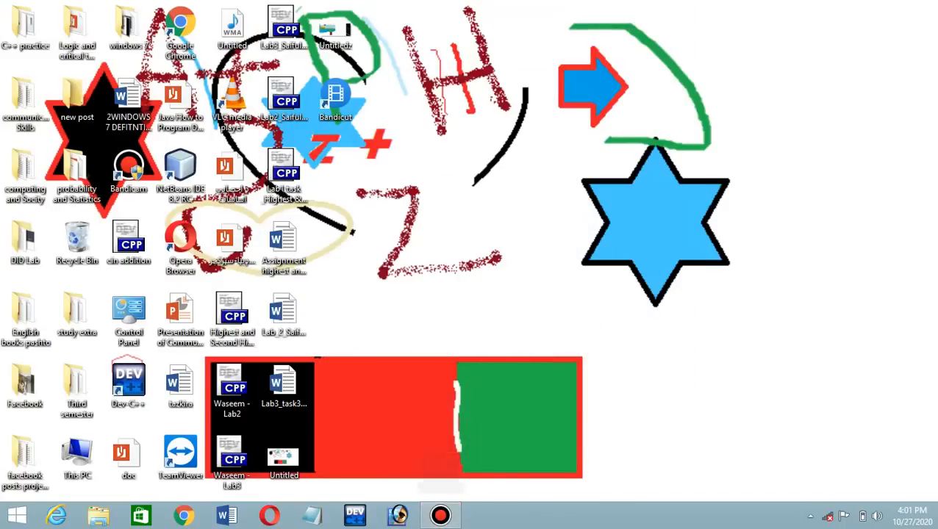
# Search Windows for "paint", launch Paint with a blank picture, and expand its collapsed ribbon.
pyautogui.click(17, 514)
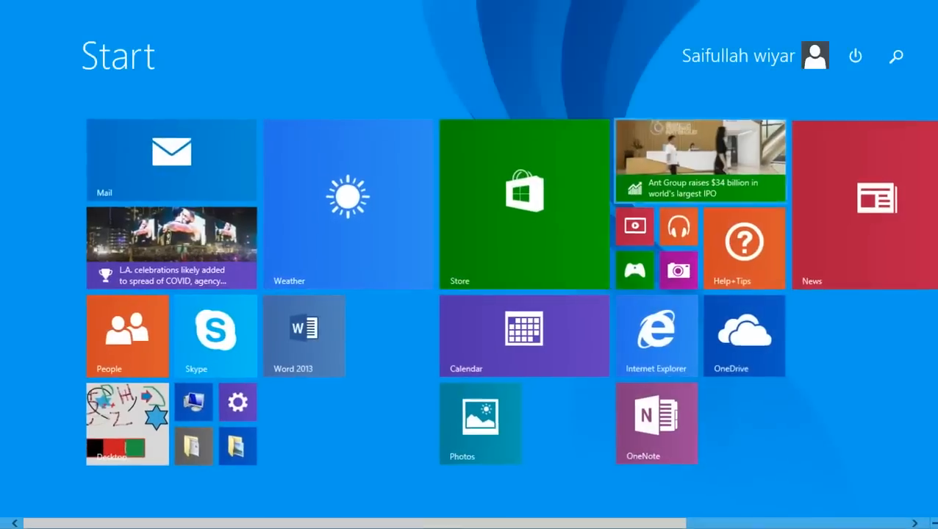
pyautogui.click(895, 56)
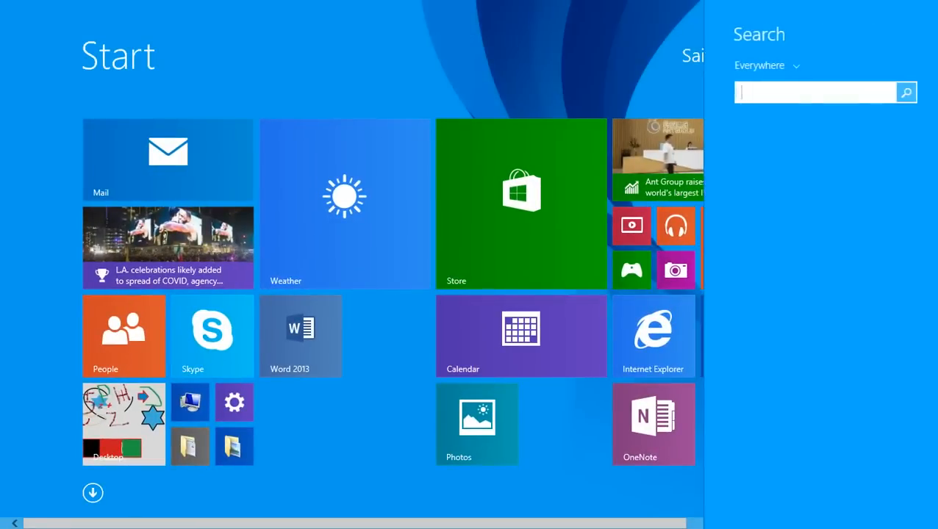
pyautogui.write('paint')
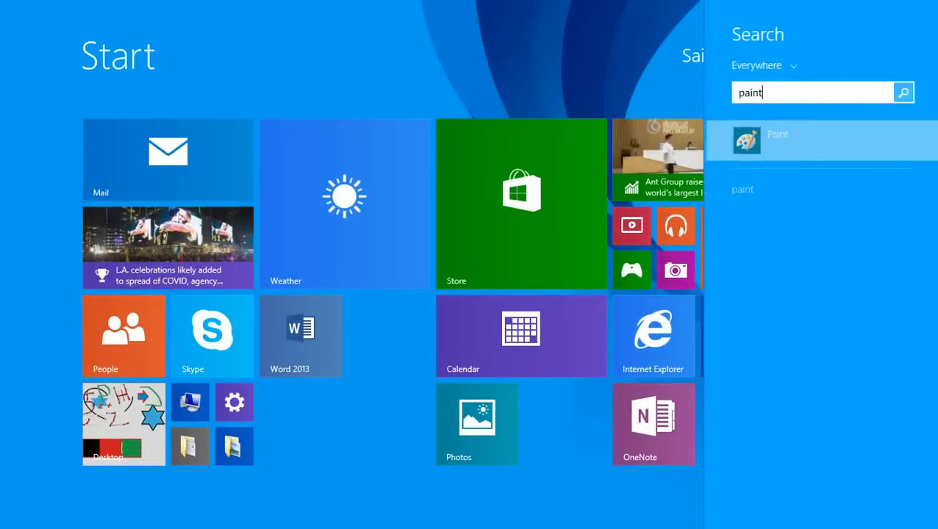
pyautogui.press('Return')
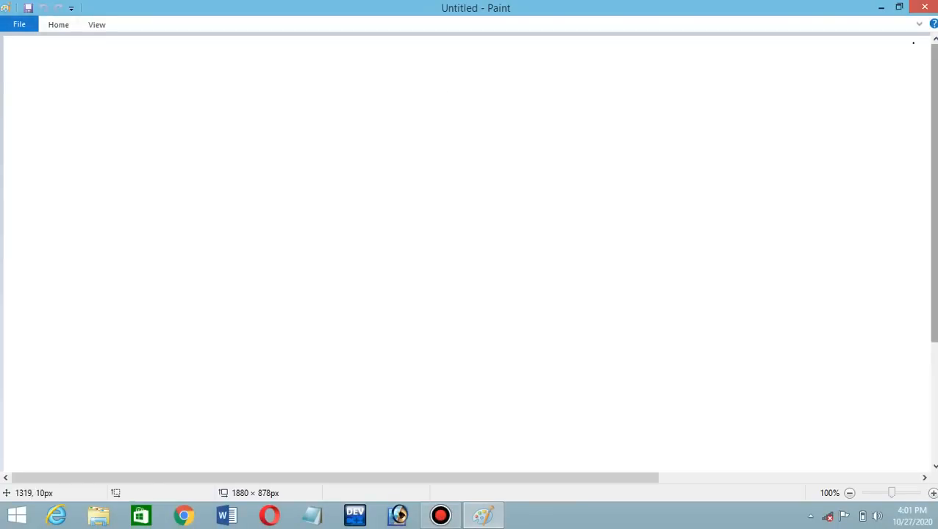
pyautogui.click(919, 23)
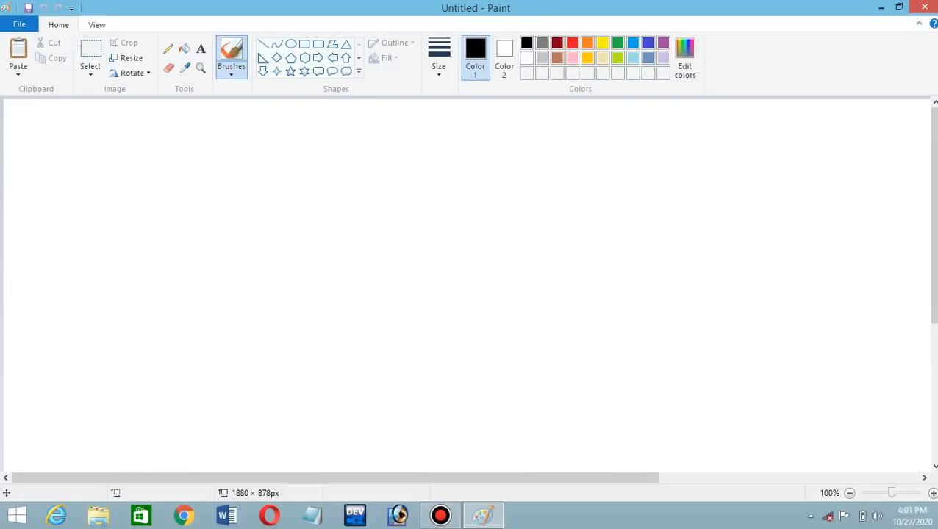
# Create a text box about 487 × 125 px in the upper middle of the canvas and enter the person's name in capitals.
pyautogui.click(201, 49)
pyautogui.moveTo(249, 147); pyautogui.dragTo(610, 236)
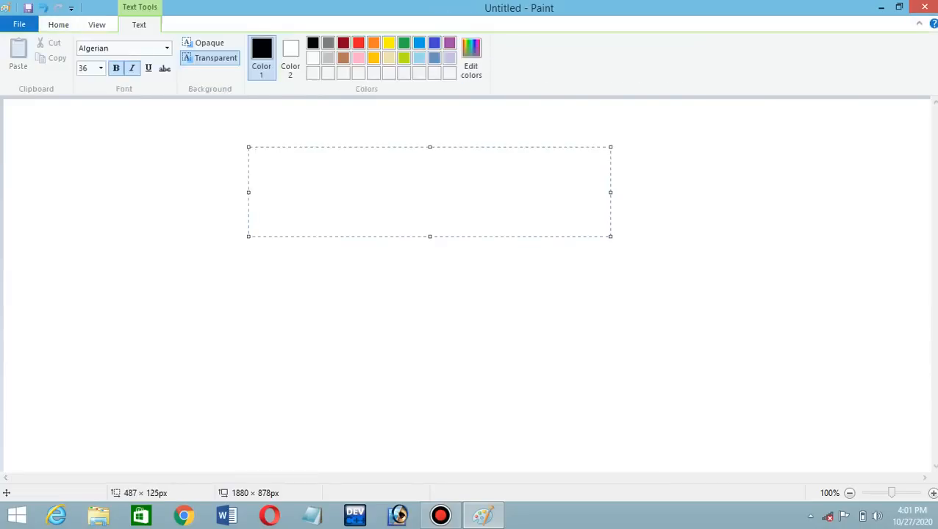
pyautogui.write('ZAHI')
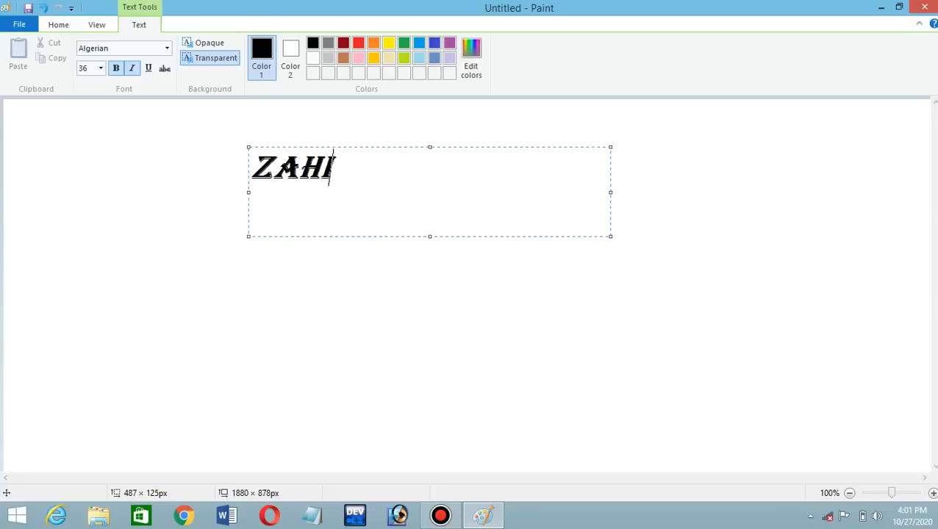
pyautogui.write('RULLAH')
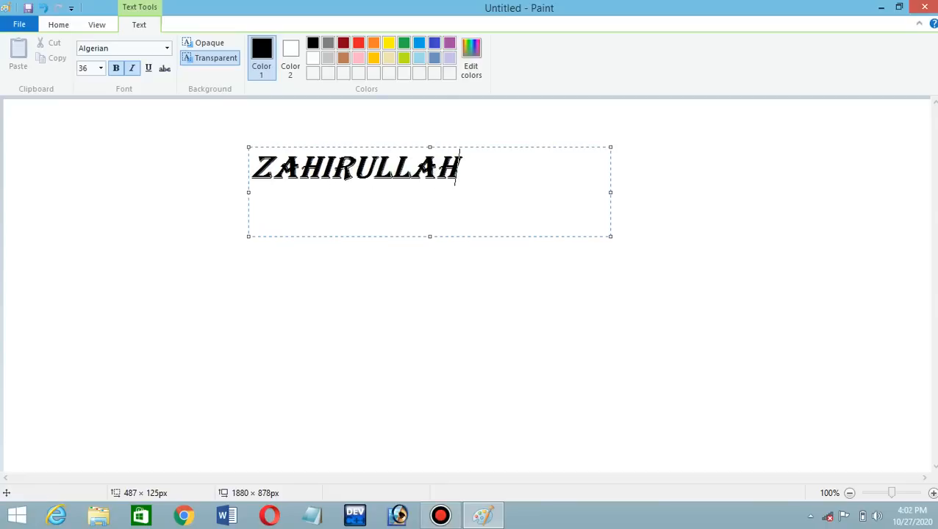
# Color the last six letters of the name red and commit the text to the canvas.
pyautogui.moveTo(460, 168); pyautogui.dragTo(341, 171)
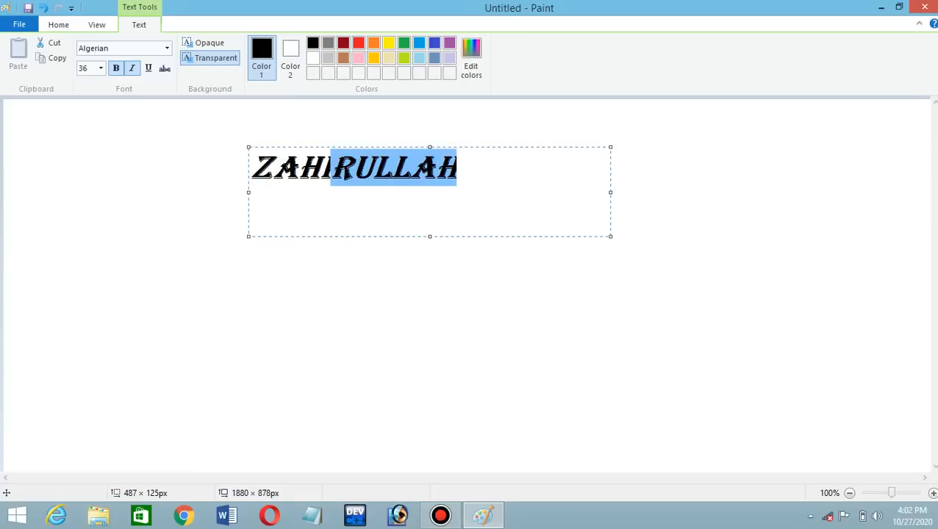
pyautogui.click(358, 42)
pyautogui.click(457, 170)
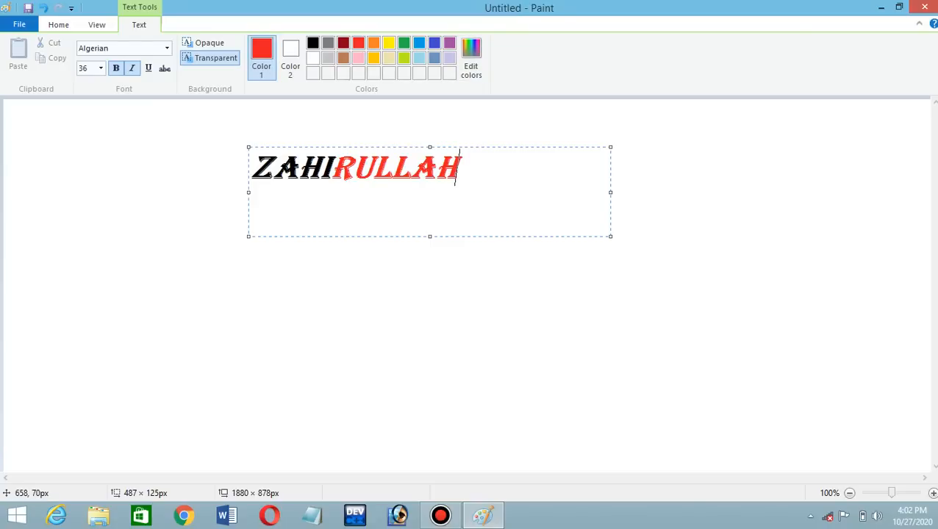
pyautogui.click(352, 169)
pyautogui.click(97, 25)
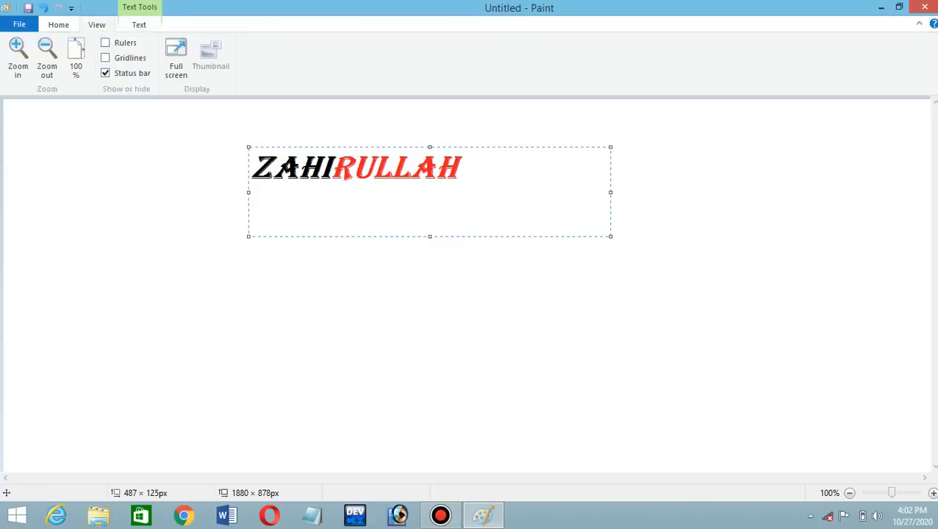
pyautogui.click(319, 274)
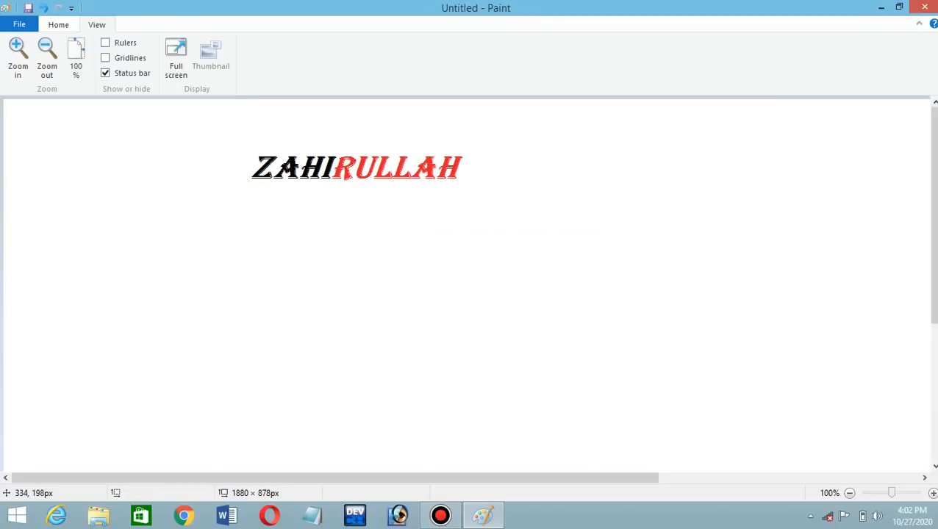
pyautogui.click(440, 515)
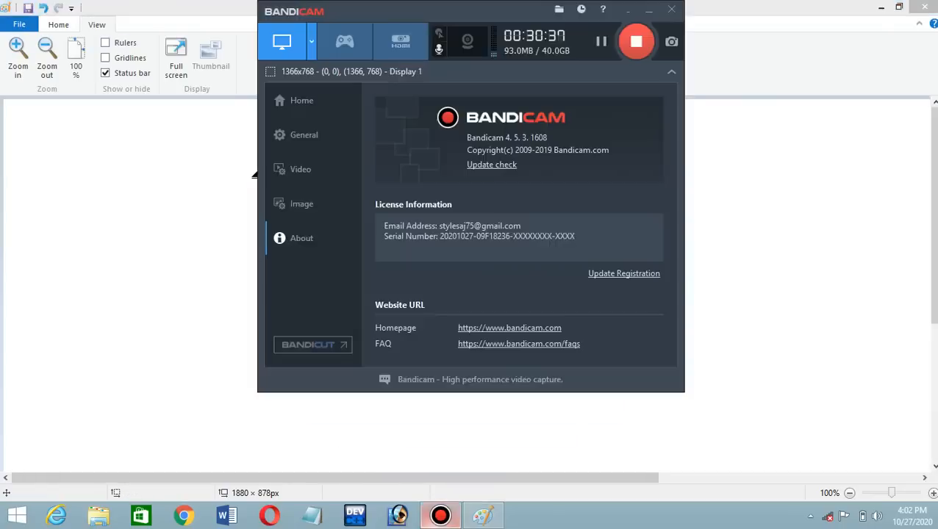